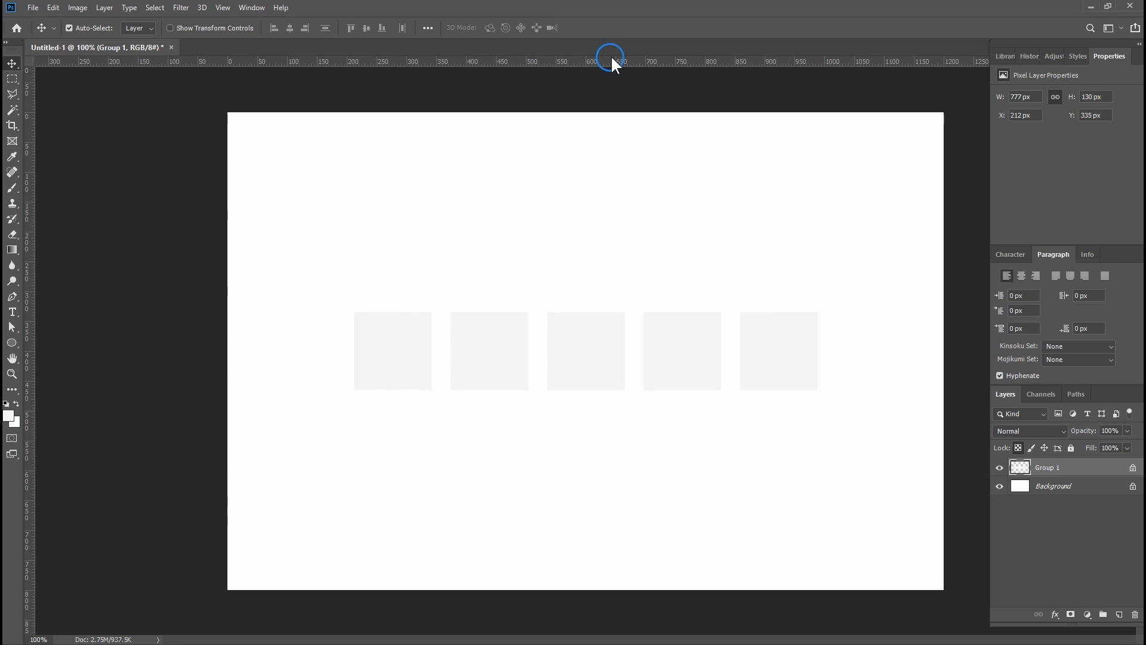
- Add a horizontal guide through the middle of the squares and draw a circle about 63 px wide in the first square's upper half
{"action": "left_click_drag", "start_coordinate": [612, 61], "coordinate": [576, 354]}
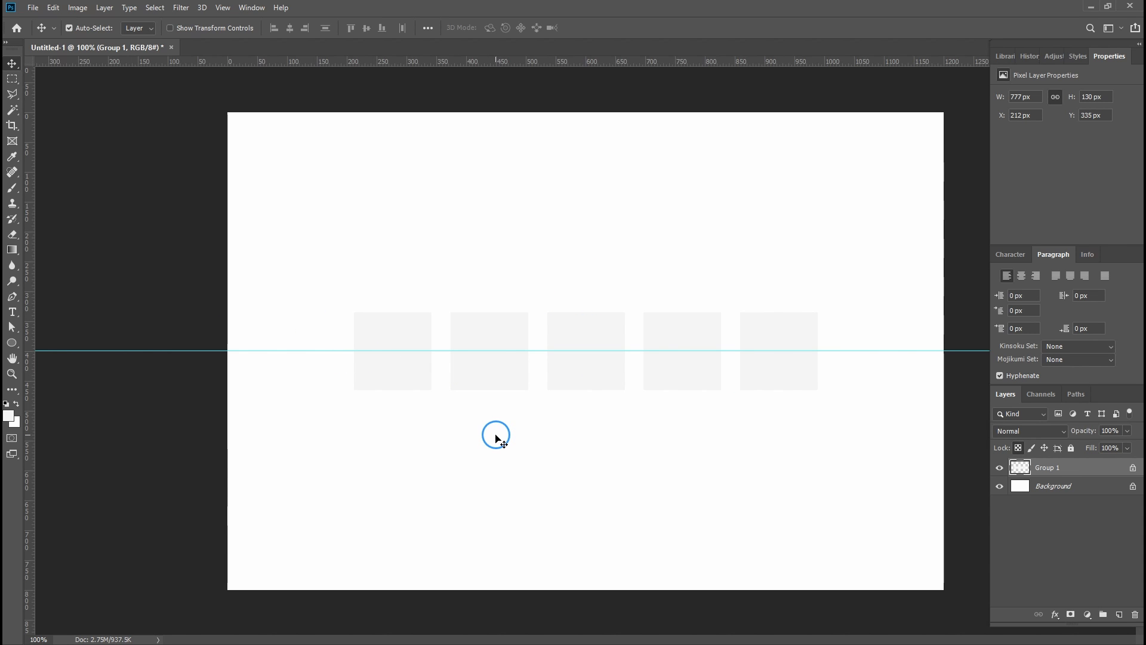
{"action": "key", "text": "ctrl+plus"}
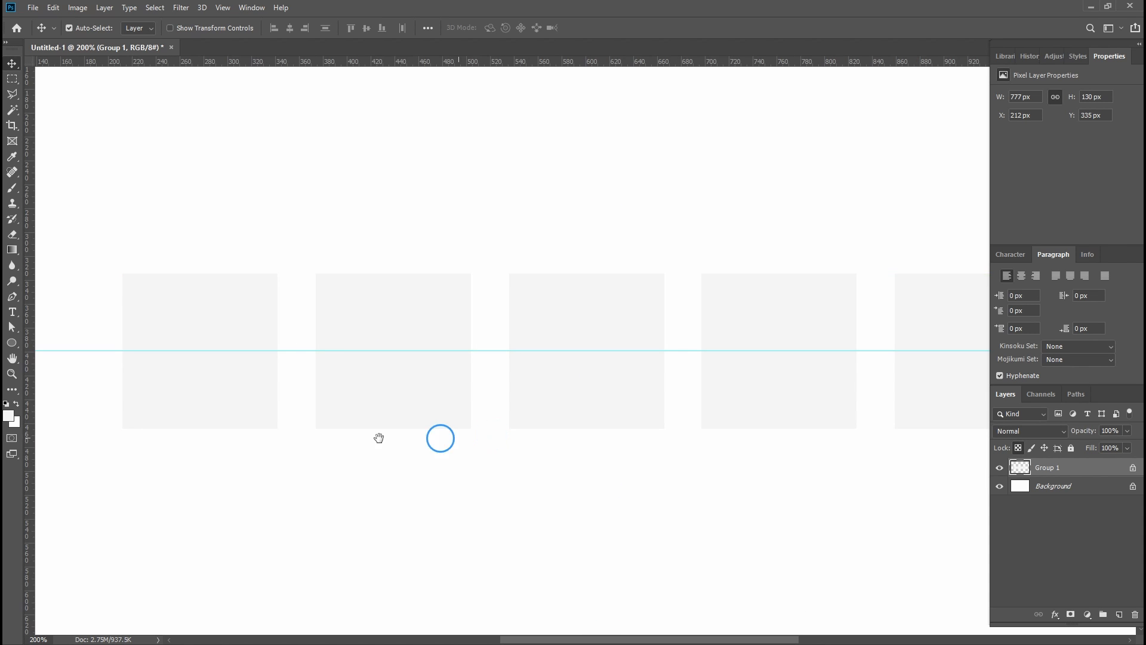
{"action": "left_click_drag", "start_coordinate": [289, 438], "coordinate": [469, 351]}
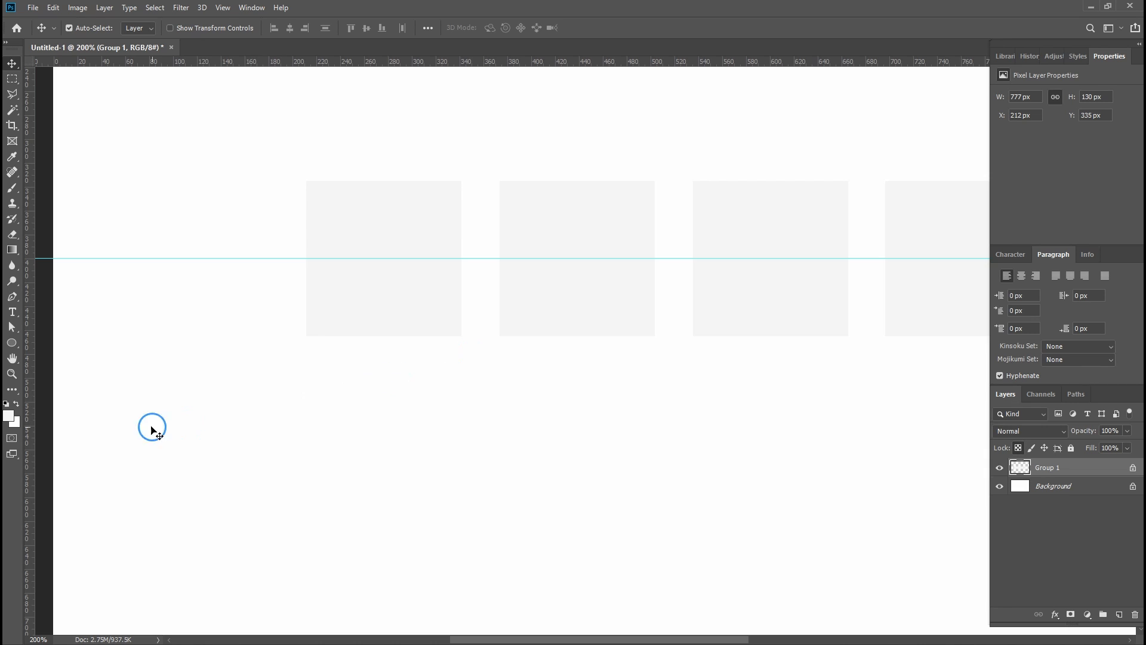
{"action": "left_click", "coordinate": [13, 344]}
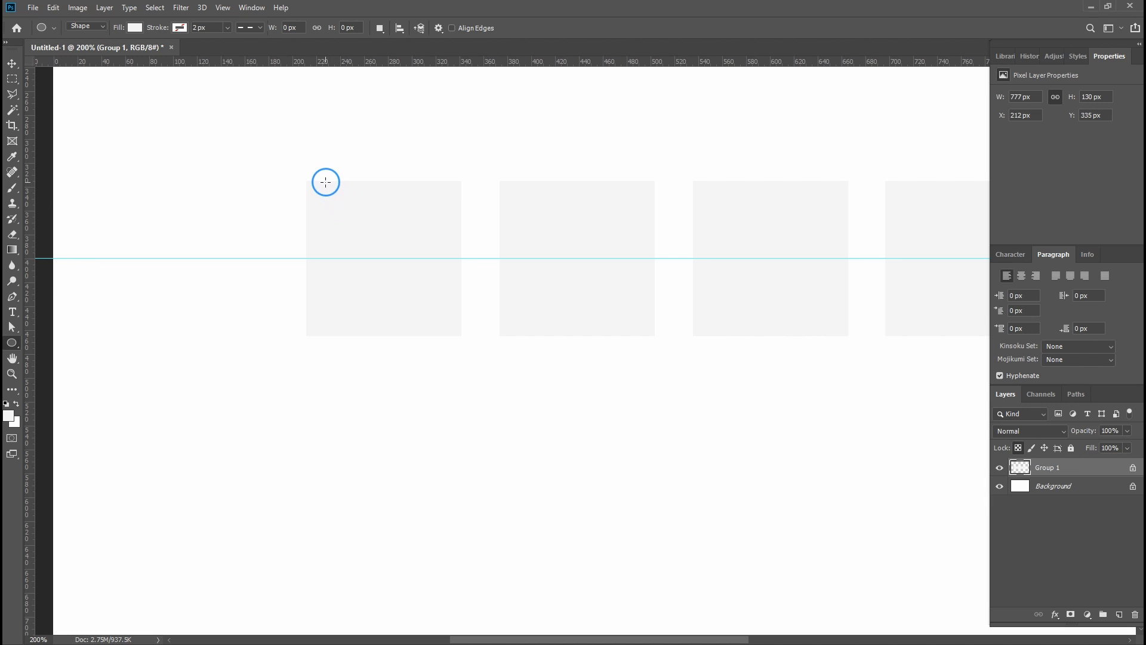
{"action": "left_click_drag", "start_coordinate": [326, 182], "coordinate": [399, 264]}
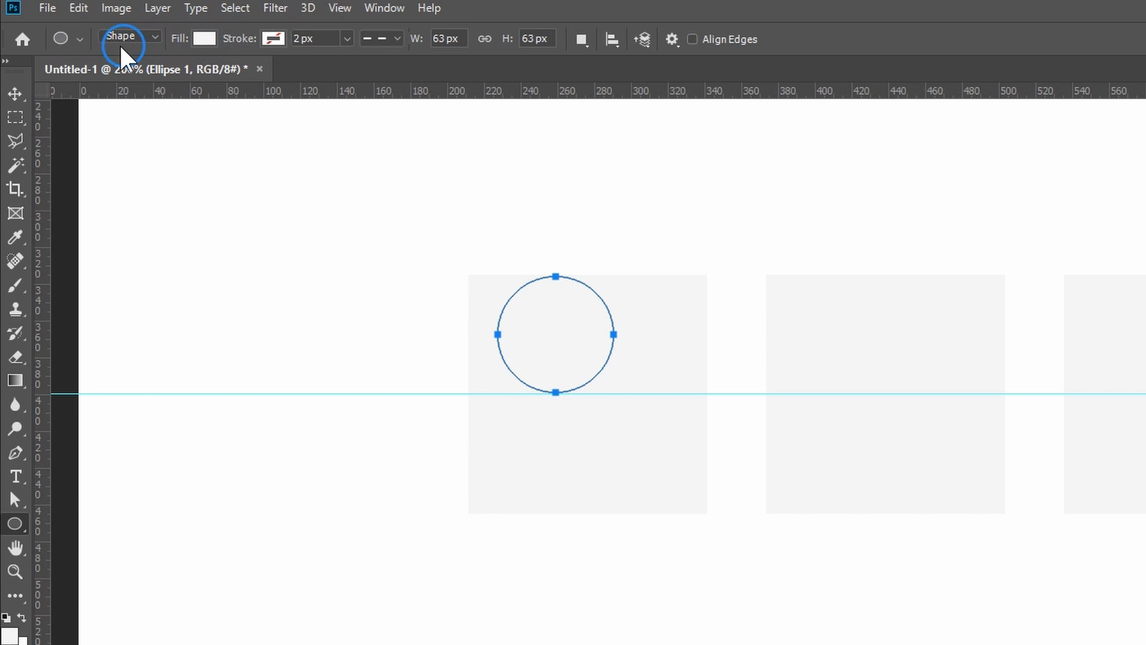
- Fill the circle with black and position it at the horizontal middle of the first square, just above the guide
{"action": "left_click", "coordinate": [208, 40]}
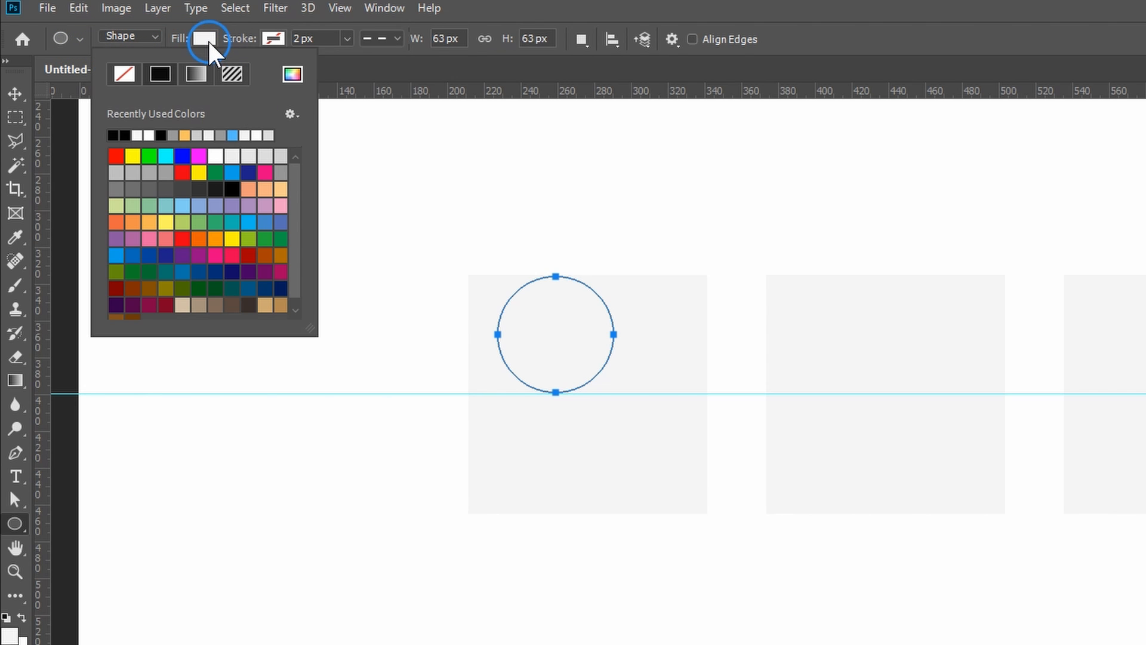
{"action": "left_click", "coordinate": [123, 135]}
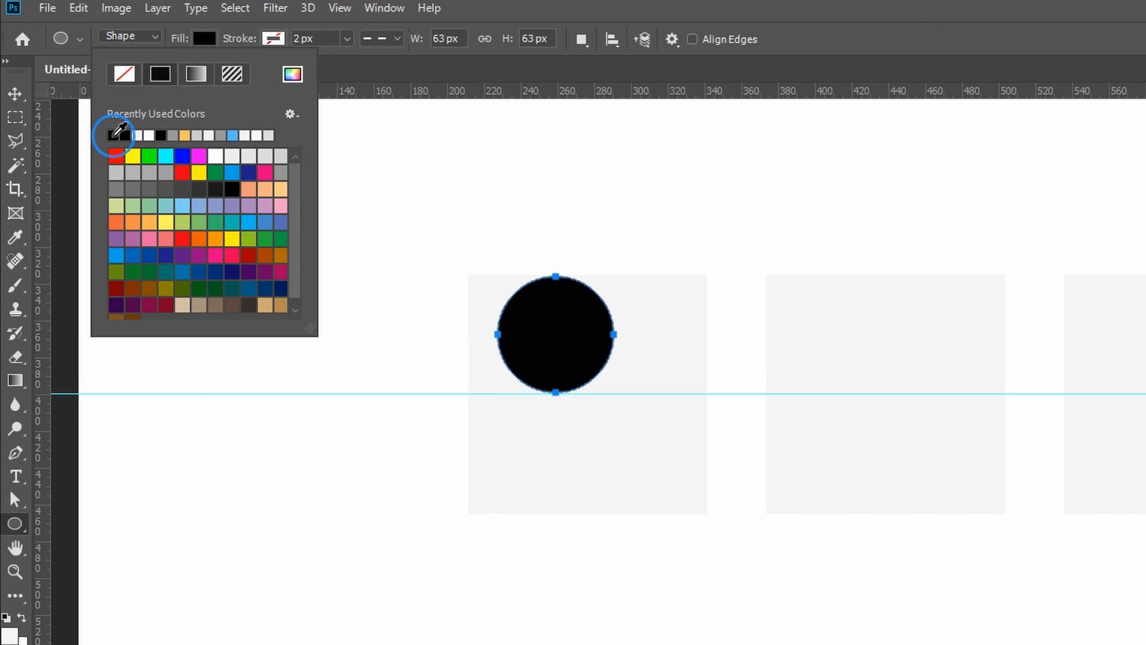
{"action": "left_click", "coordinate": [16, 94]}
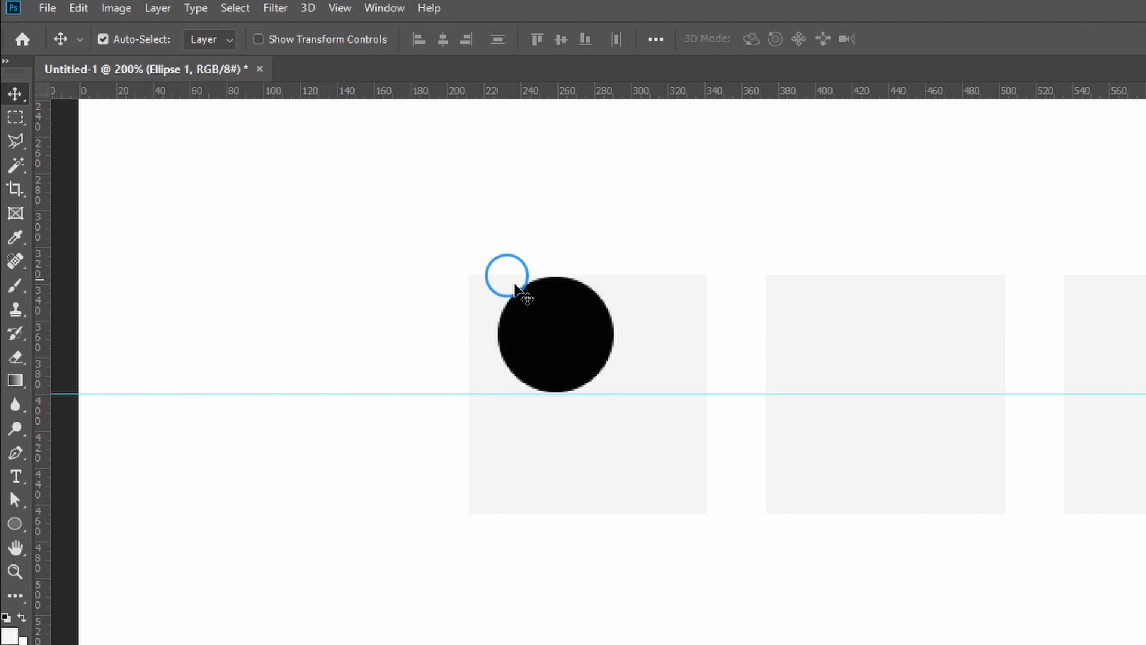
{"action": "left_click_drag", "start_coordinate": [561, 327], "coordinate": [591, 330]}
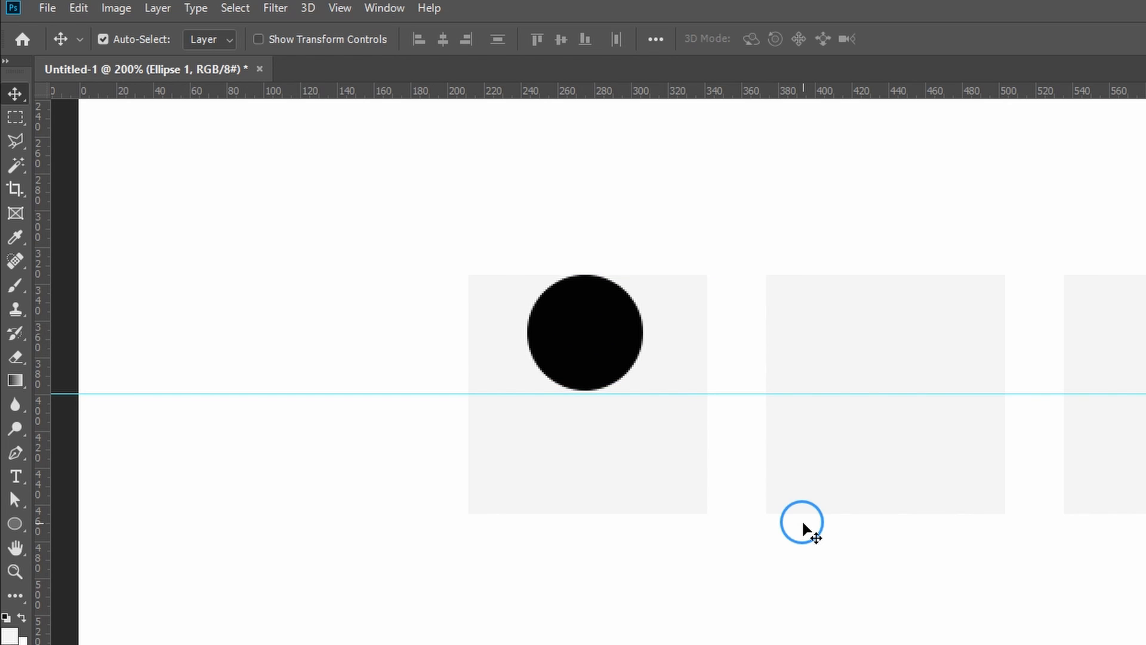
{"action": "key", "text": "Down"}
{"action": "key", "text": "Down"}
{"action": "key", "text": "Left"}
{"action": "key", "text": "Up"}
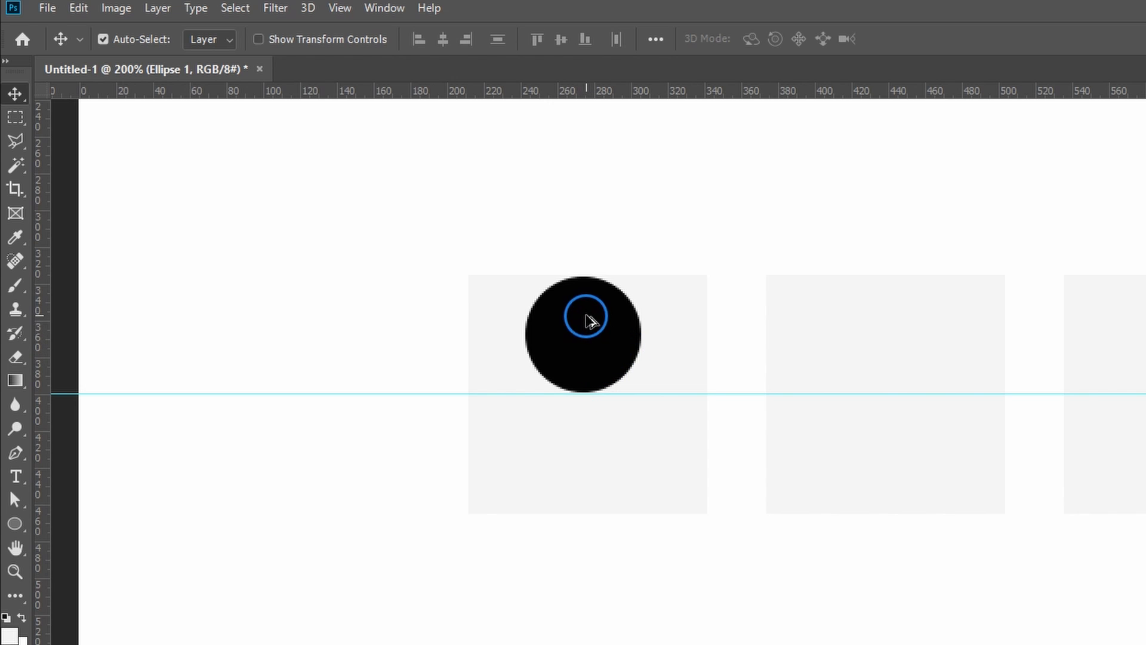
- Duplicate the circle straight down and enlarge the copy to about 163%, with its top edge at the guide
{"action": "left_click_drag", "start_coordinate": [588, 323], "coordinate": [582, 435]}
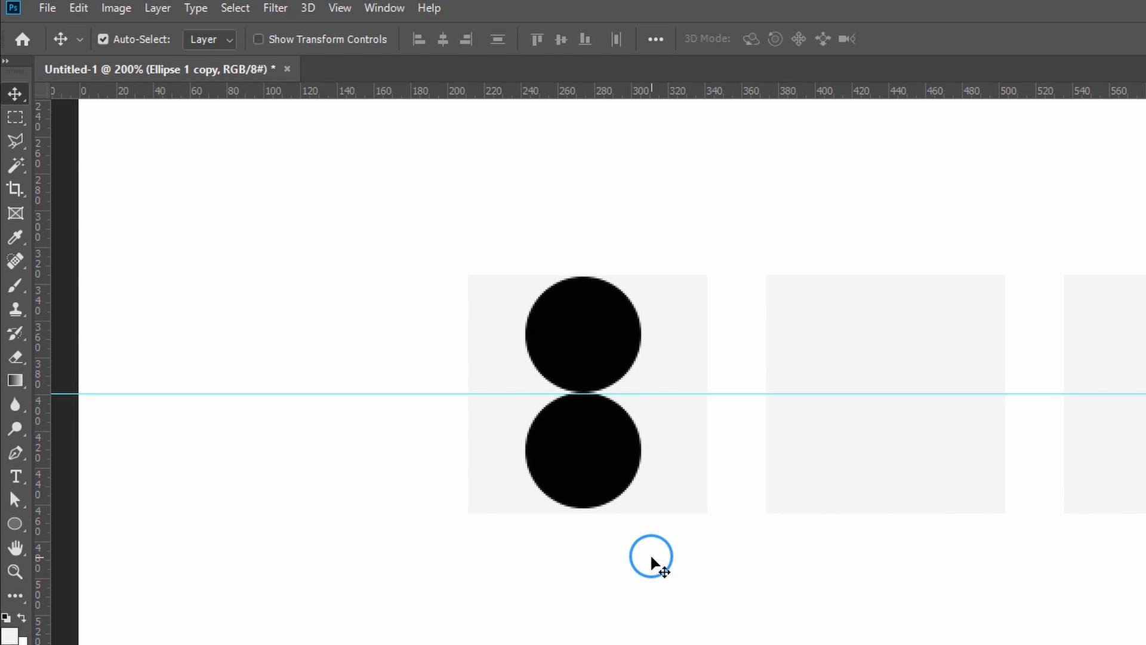
{"action": "key", "text": "ctrl+t"}
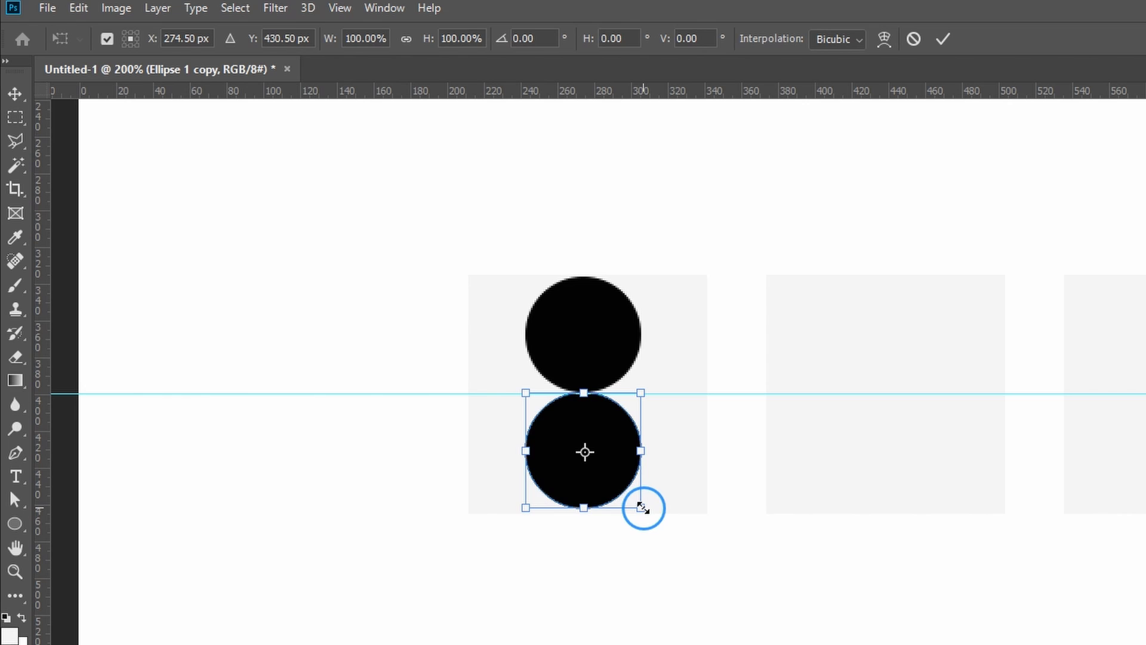
{"action": "left_click_drag", "start_coordinate": [643, 508], "coordinate": [678, 539]}
{"action": "left_click_drag", "start_coordinate": [613, 436], "coordinate": [620, 482]}
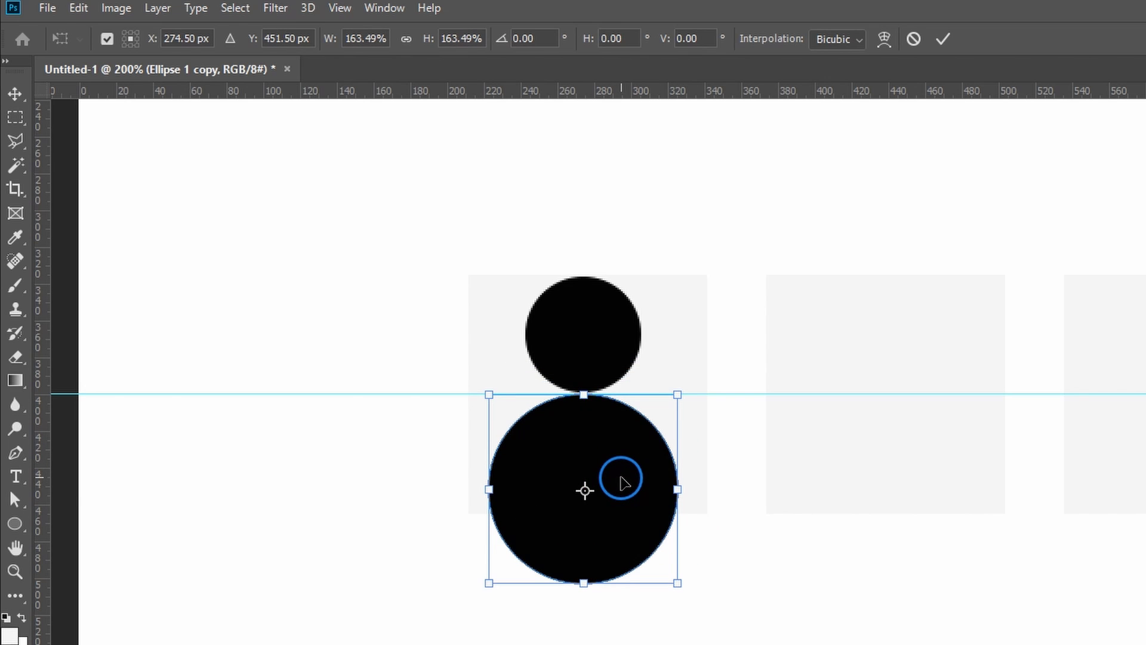
{"action": "key", "text": "Return"}
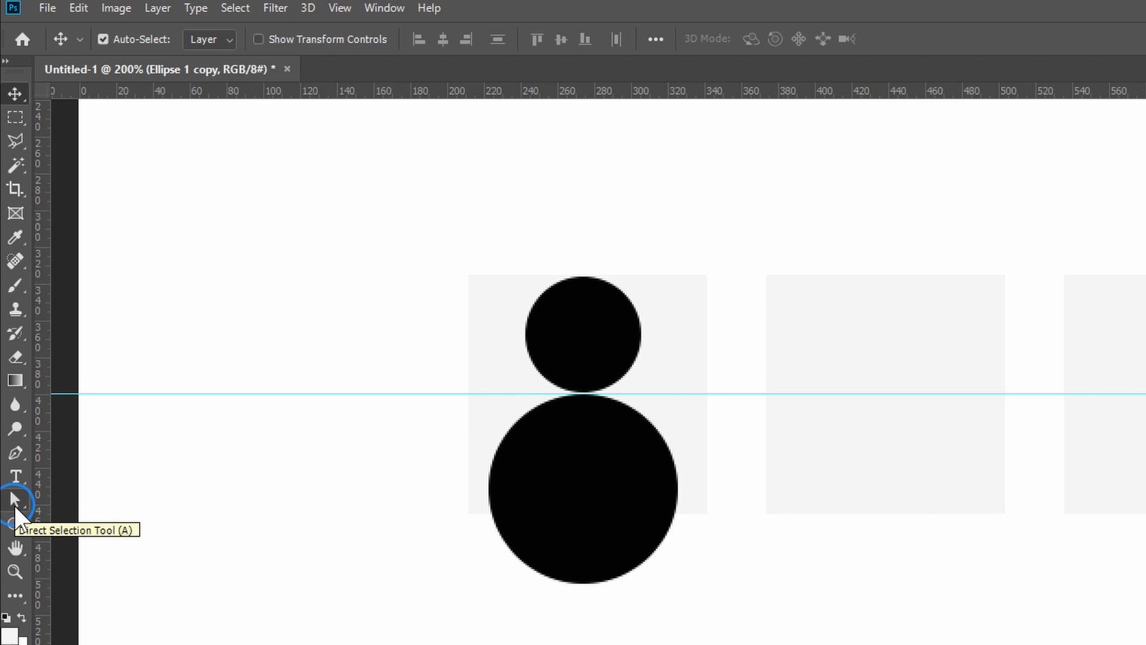
- Cut the large circle down to its upper half by deleting its bottom anchor point
{"action": "left_click_drag", "start_coordinate": [14, 506], "coordinate": [66, 532]}
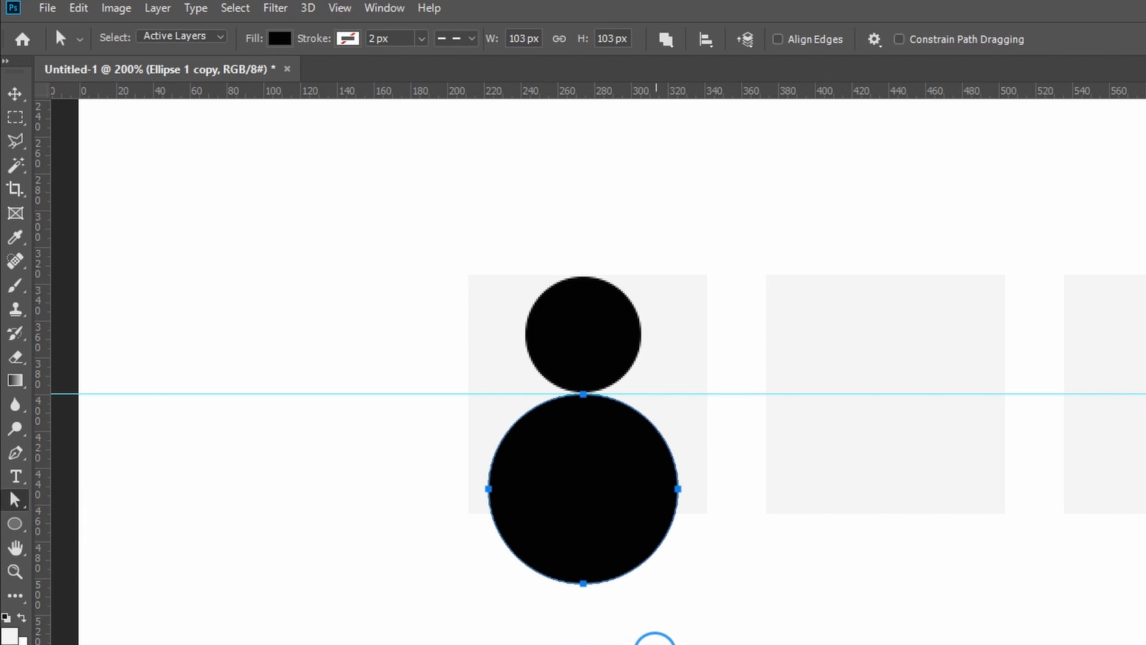
{"action": "left_click_drag", "start_coordinate": [740, 644], "coordinate": [511, 550]}
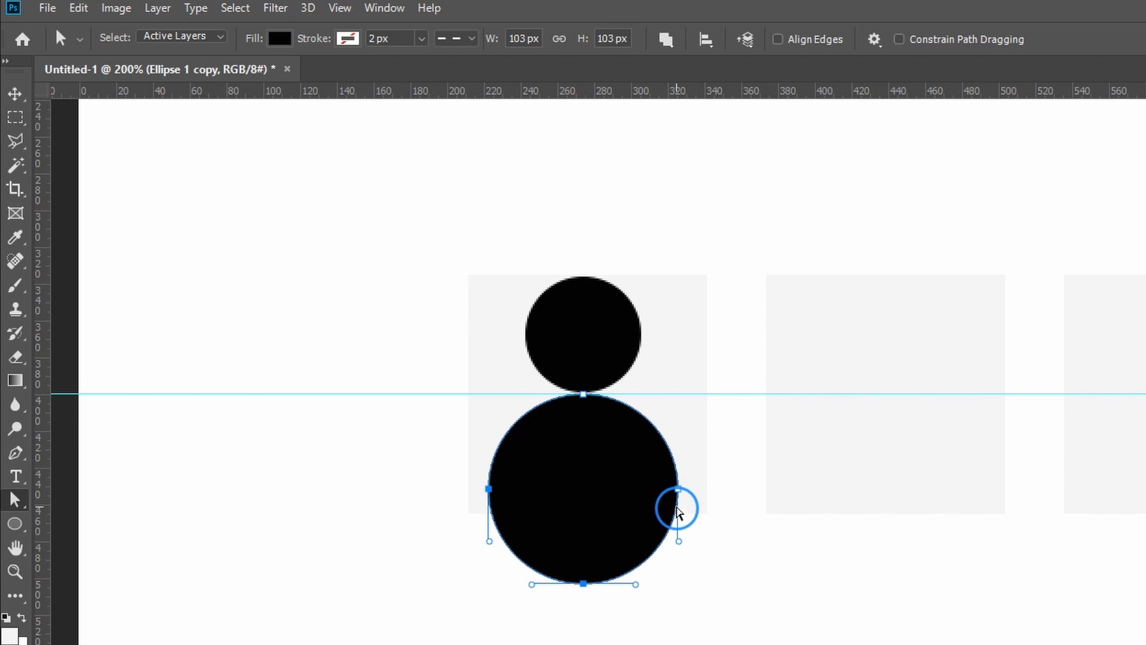
{"action": "left_click_drag", "start_coordinate": [696, 639], "coordinate": [551, 569]}
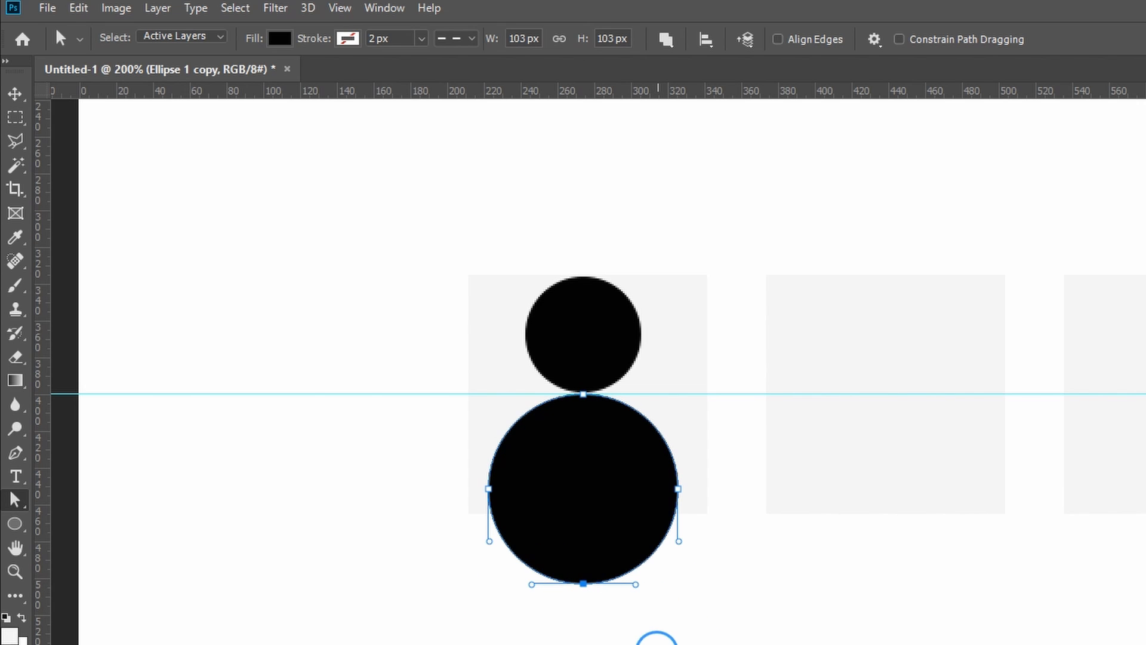
{"action": "key", "text": "Delete"}
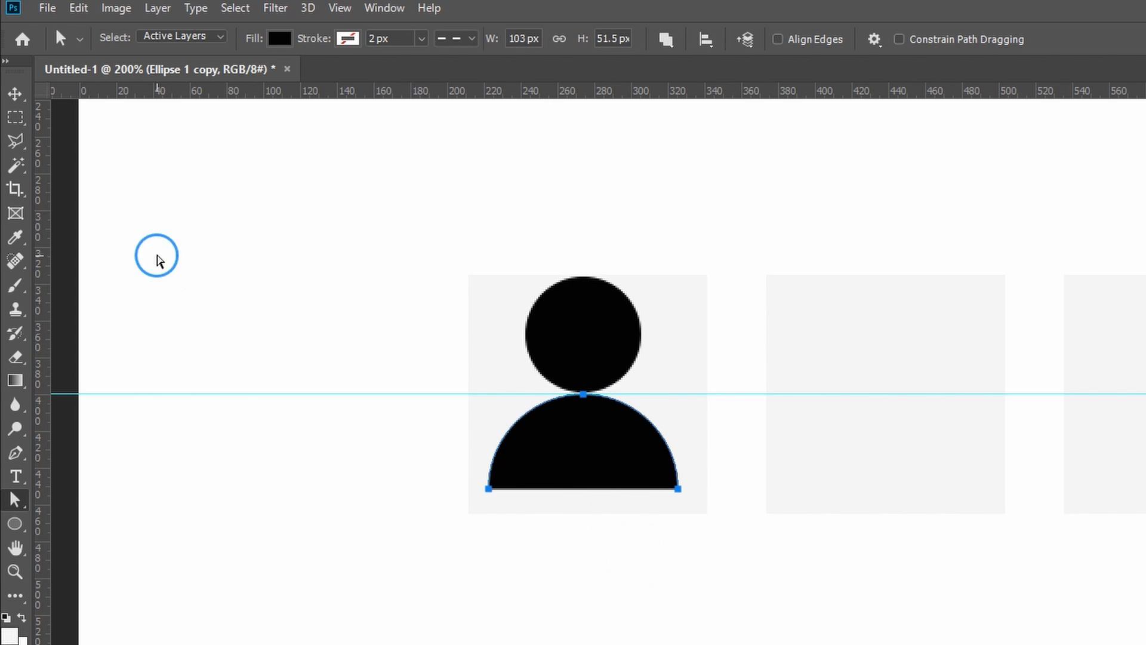
- Scale the upper circle to about 73% and shift it down to leave a small gap above the half-circle
{"action": "left_click", "coordinate": [15, 94]}
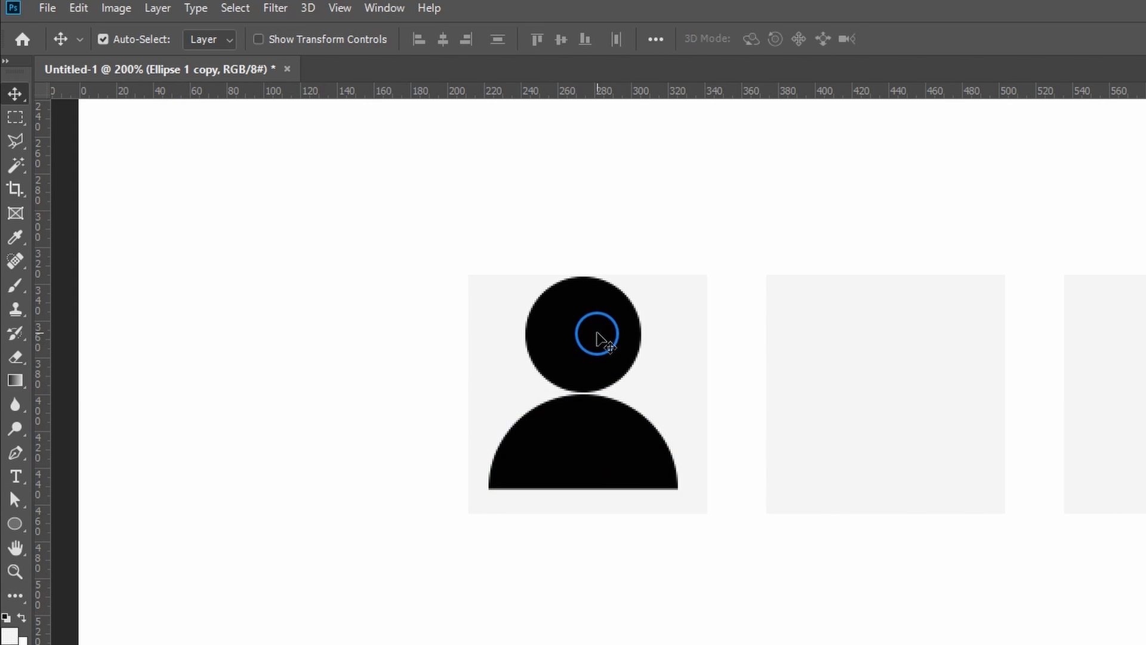
{"action": "left_click", "coordinate": [624, 338]}
{"action": "key", "text": "ctrl+t"}
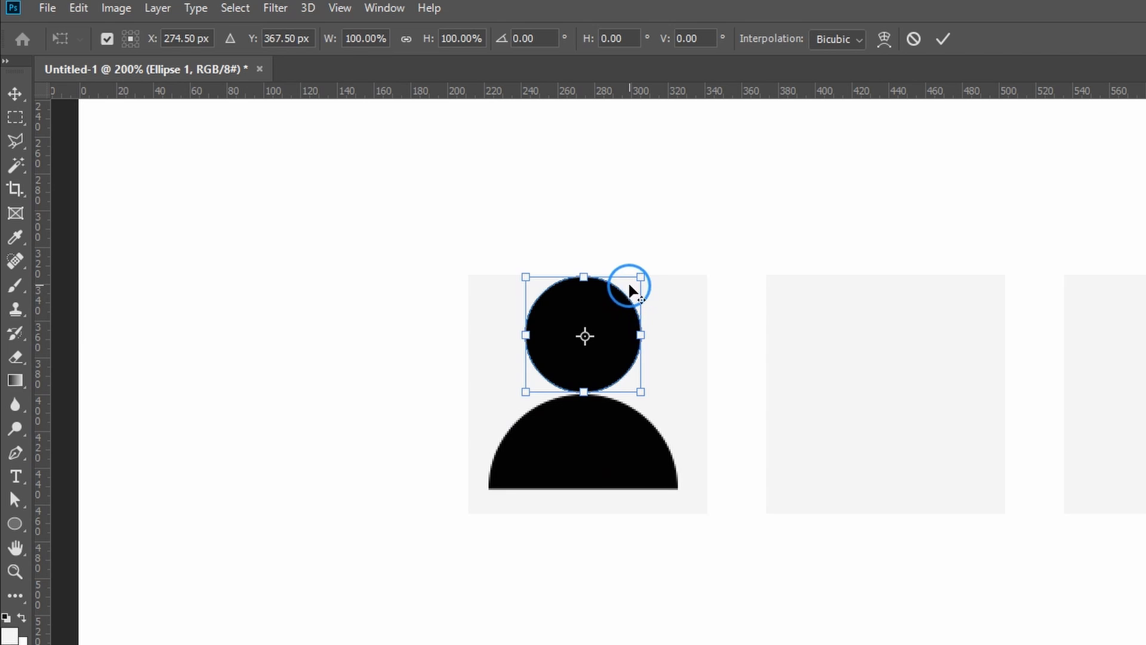
{"action": "left_click_drag", "start_coordinate": [638, 277], "coordinate": [606, 272]}
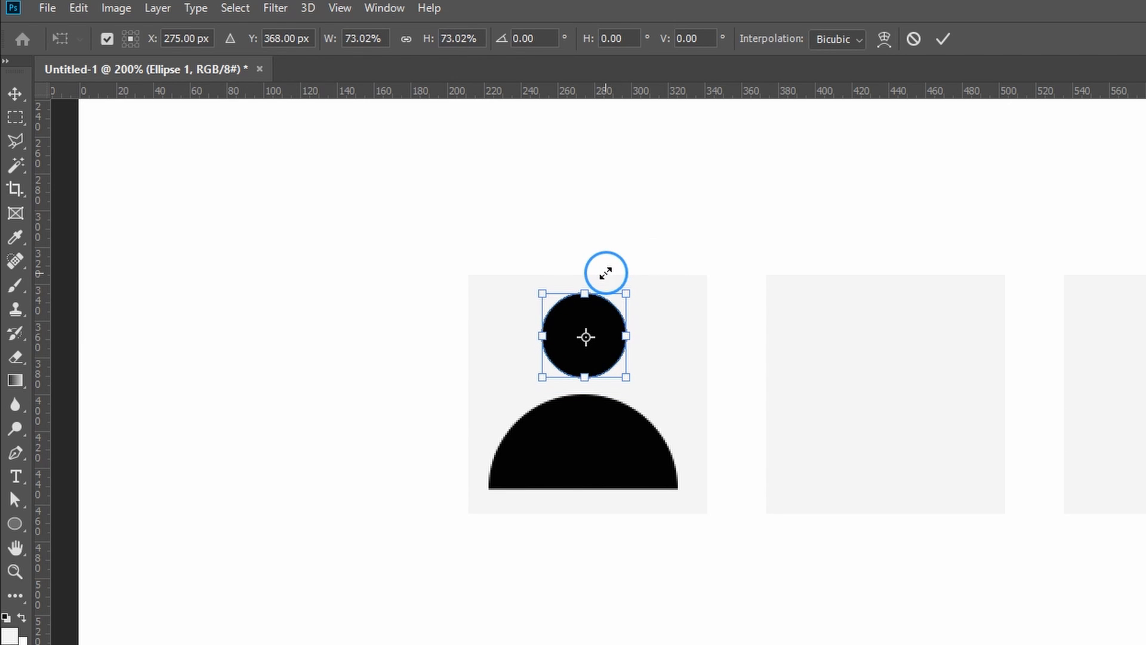
{"action": "key", "text": "Return"}
{"action": "key", "text": "shift+Down"}
{"action": "key", "text": "Up"}
{"action": "key", "text": "Up"}
{"action": "key", "text": "Up"}
{"action": "key", "text": "Up"}
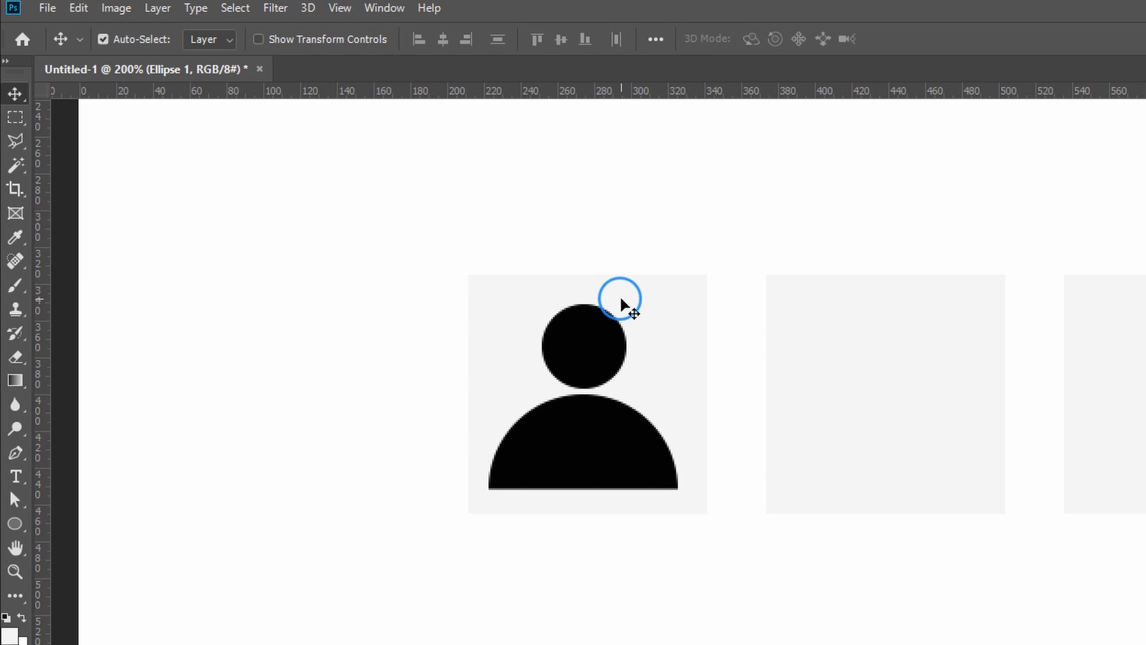
- Select the head circle and the half-circle body and move them together to the centre of the first square
{"action": "left_click", "coordinate": [591, 350]}
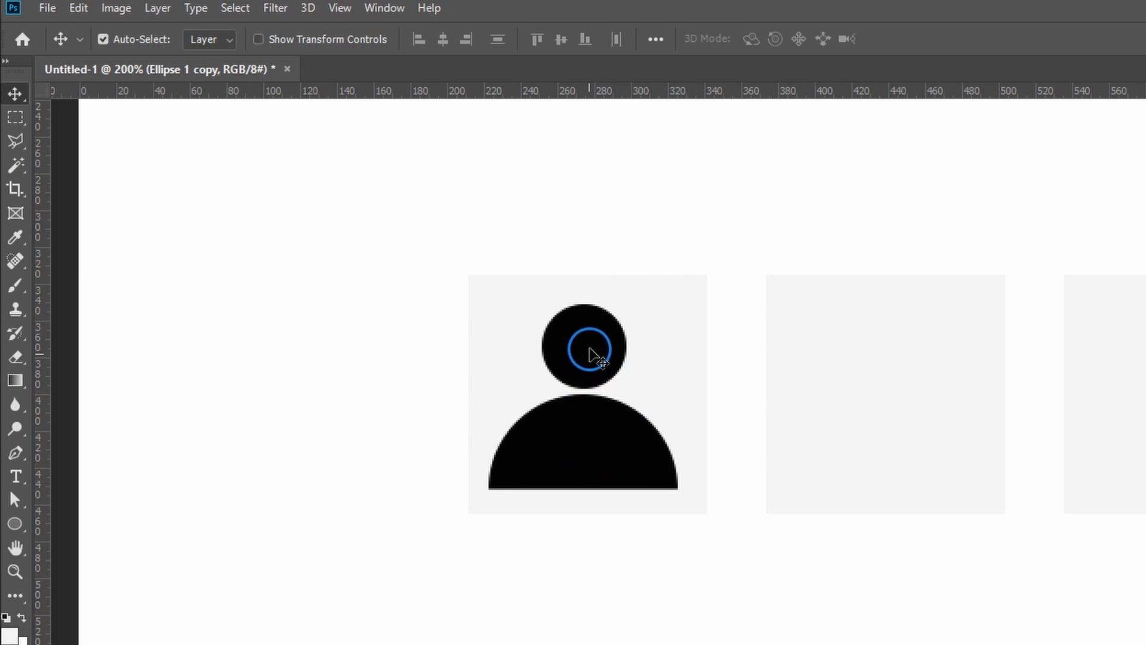
{"action": "left_click", "coordinate": [754, 460]}
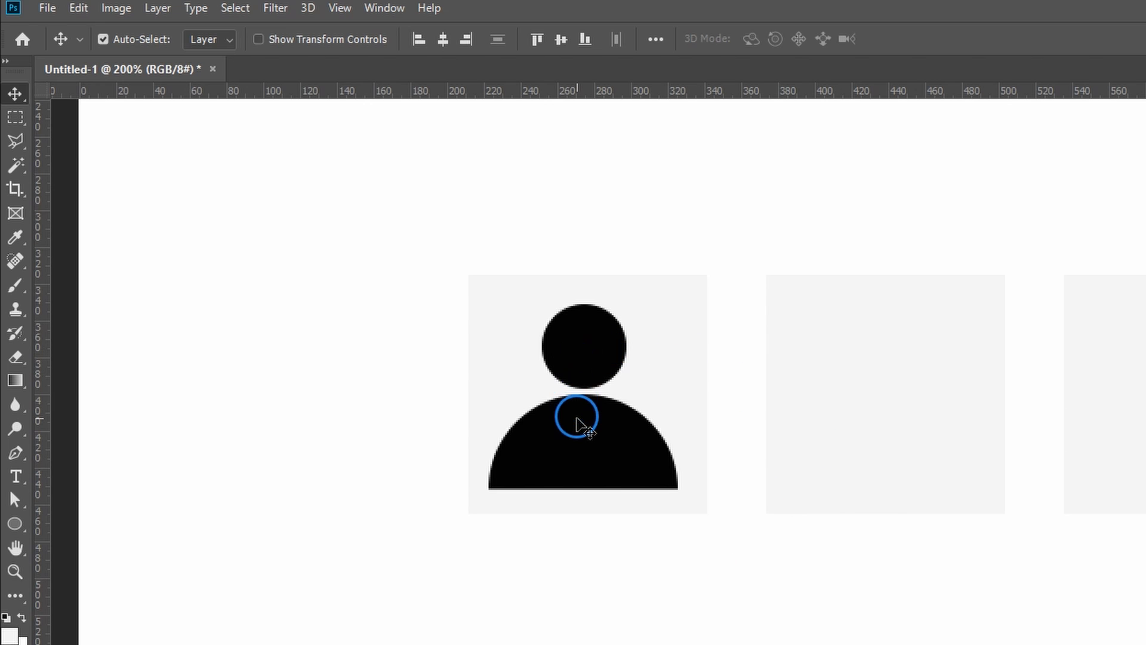
{"action": "key", "text": "ctrl"}
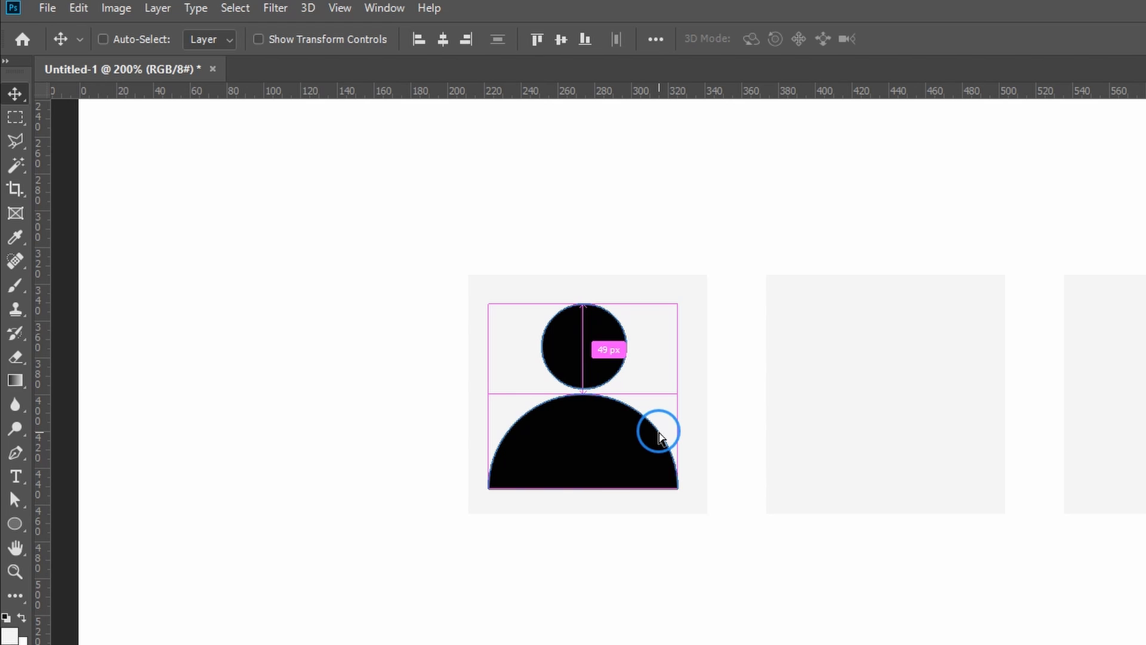
{"action": "left_click", "coordinate": [646, 455]}
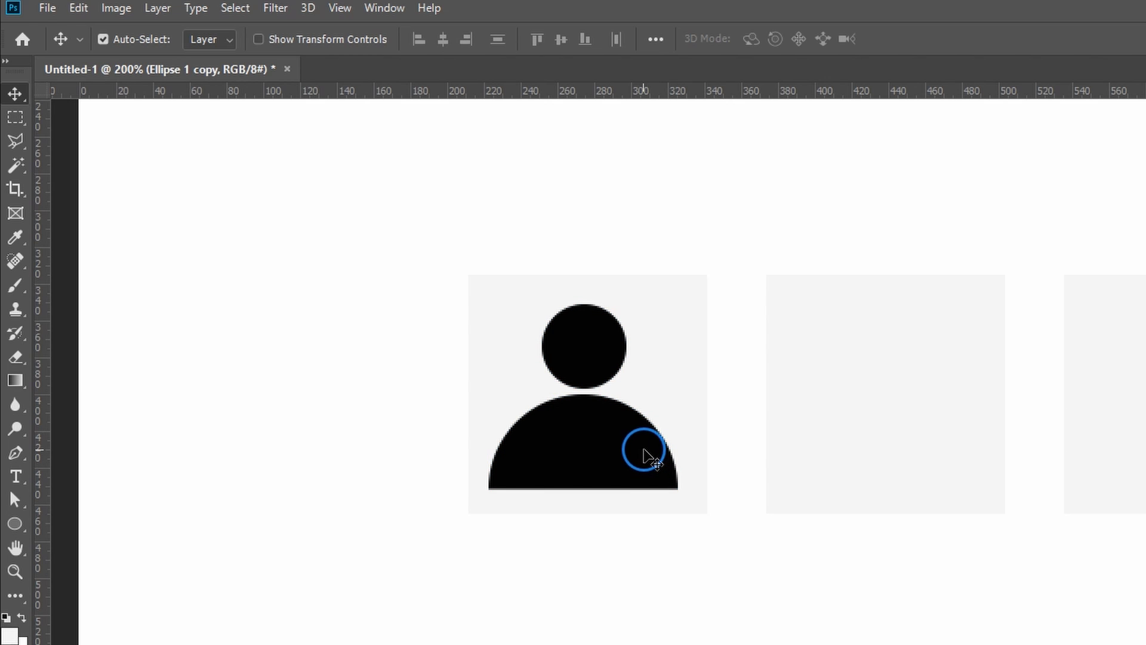
{"action": "mouse_move", "coordinate": [610, 447]}
{"action": "left_mouse_down"}
{"action": "mouse_move", "coordinate": [637, 436]}
{"action": "mouse_move", "coordinate": [603, 358]}
{"action": "mouse_move", "coordinate": [615, 443]}
{"action": "left_mouse_up"}
{"action": "key", "text": "Right"}
{"action": "key", "text": "Right"}
{"action": "key", "text": "Right"}
{"action": "key", "text": "Right"}
{"action": "key", "text": "Right"}
{"action": "key", "text": "Up"}
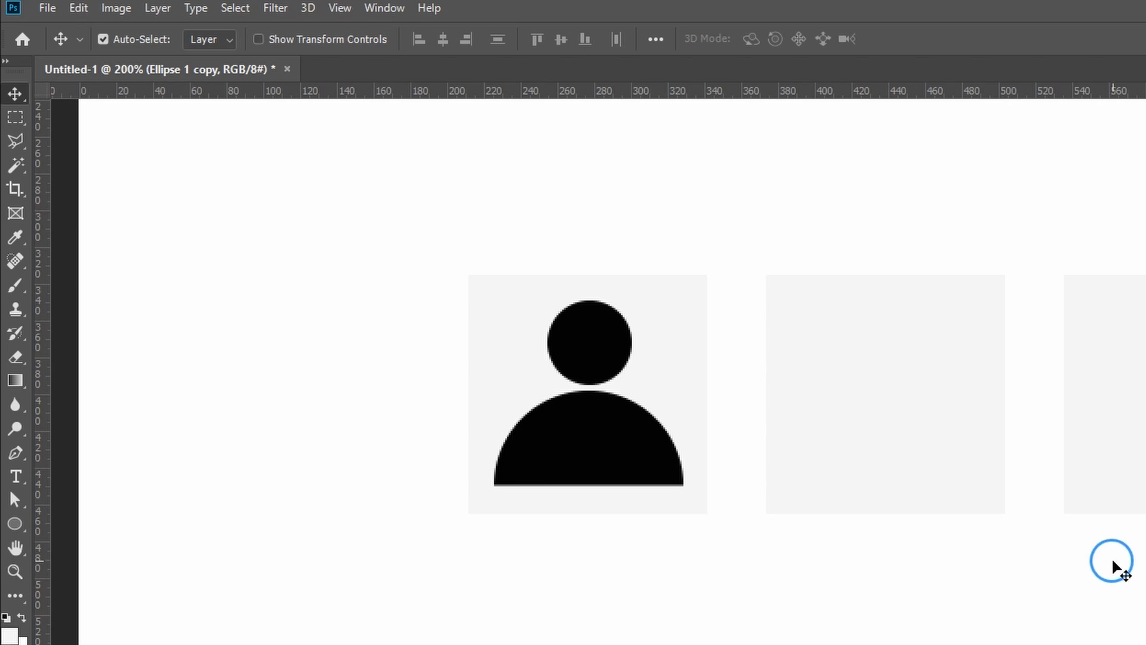
- Remove the fill from both person icon shapes and give them a black stroke
{"action": "left_click", "coordinate": [15, 525]}
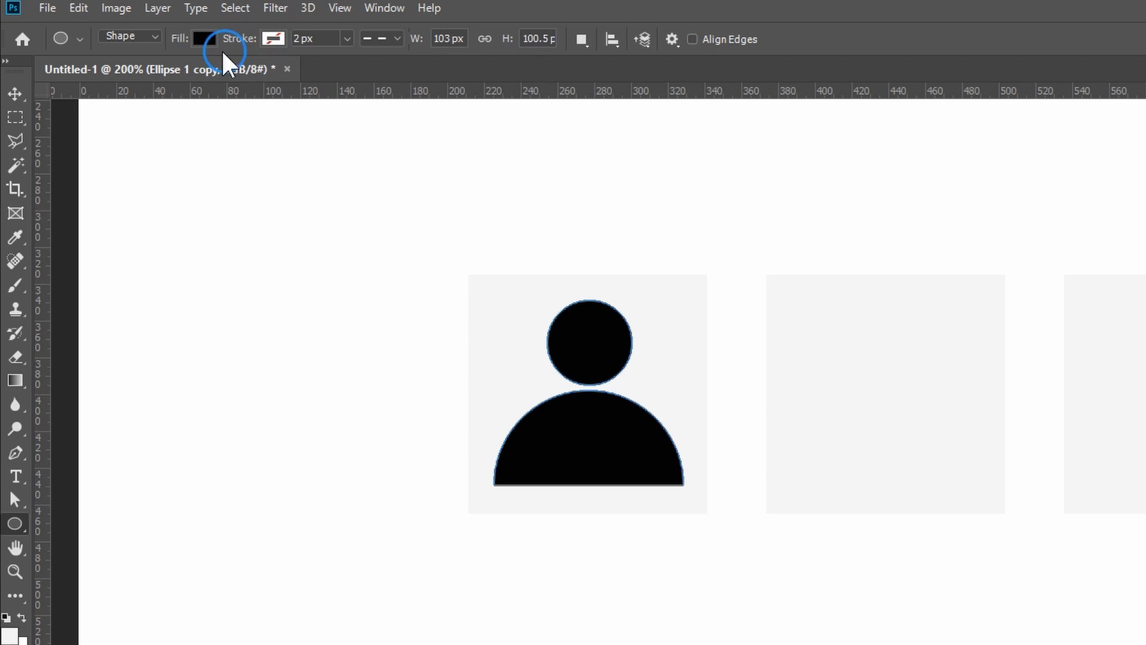
{"action": "left_click", "coordinate": [203, 39]}
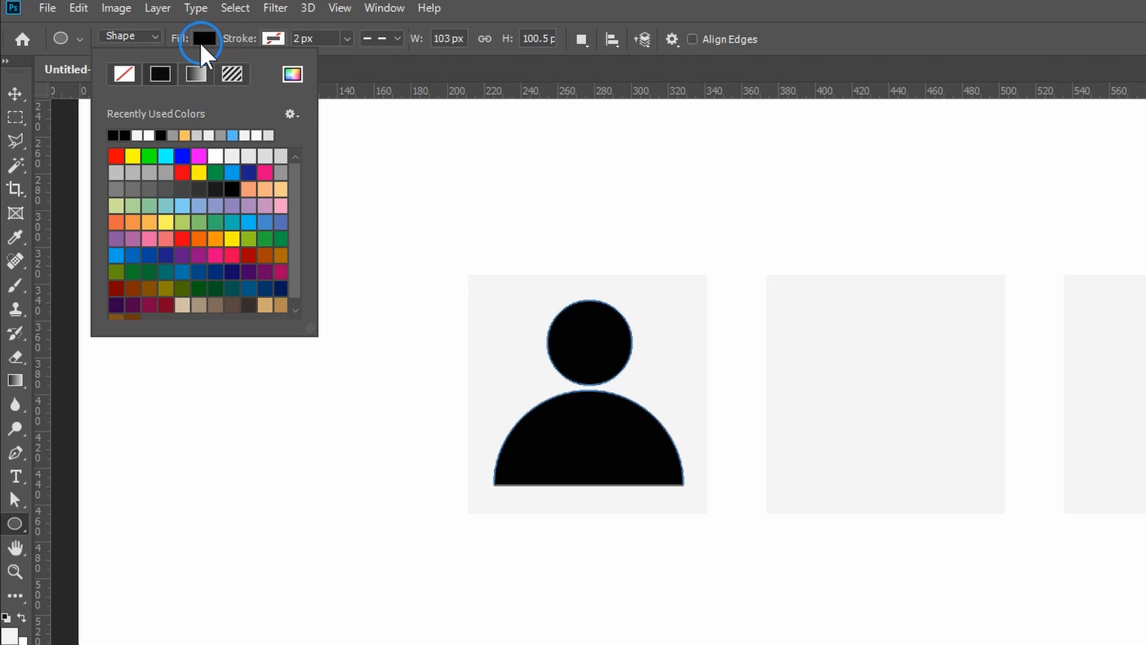
{"action": "left_click", "coordinate": [123, 74]}
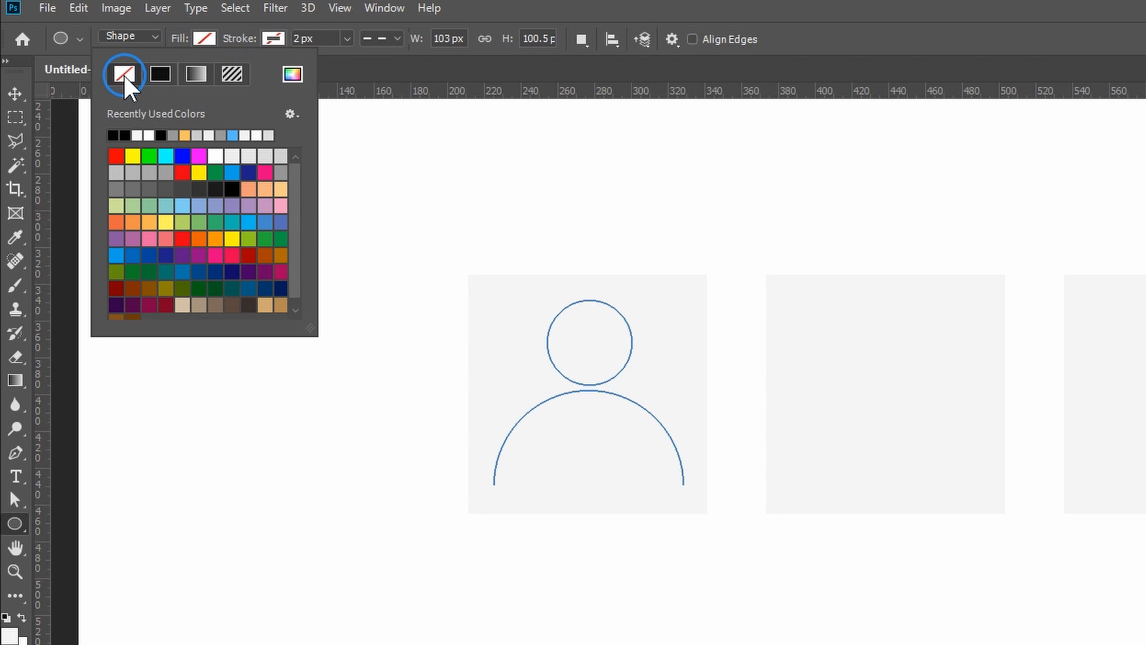
{"action": "left_click", "coordinate": [276, 39]}
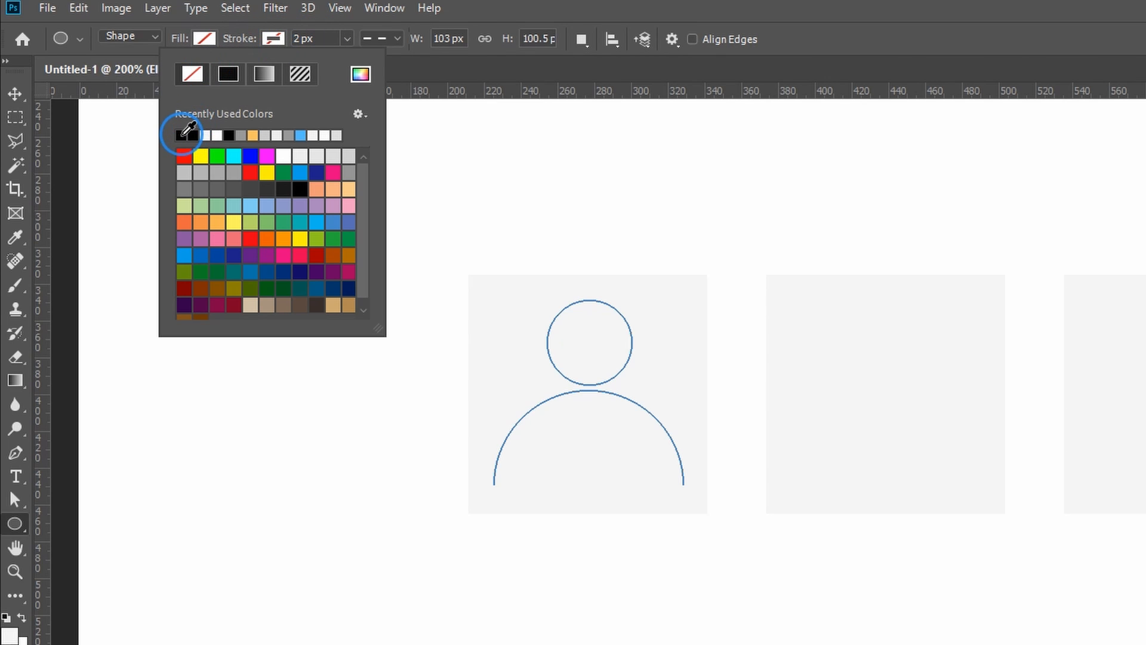
{"action": "left_click", "coordinate": [190, 133]}
{"action": "left_click", "coordinate": [264, 38]}
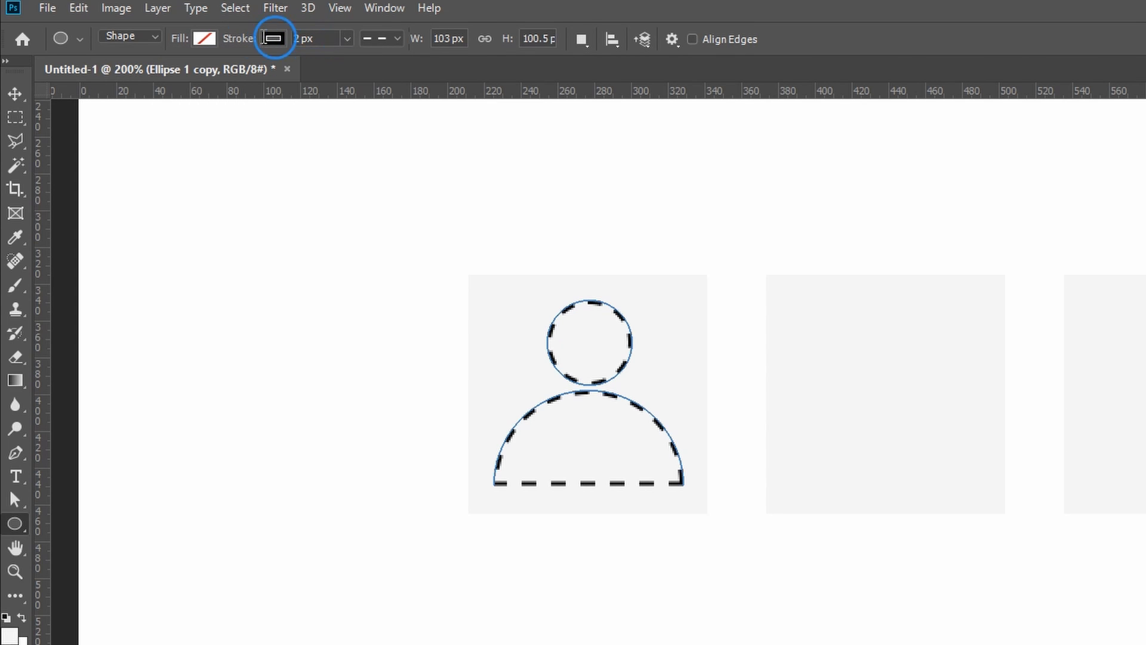
- Set the stroke width of both shapes to 5 px and change the dashed stroke to a solid line
{"action": "left_click", "coordinate": [334, 39]}
{"action": "key", "text": "Return"}
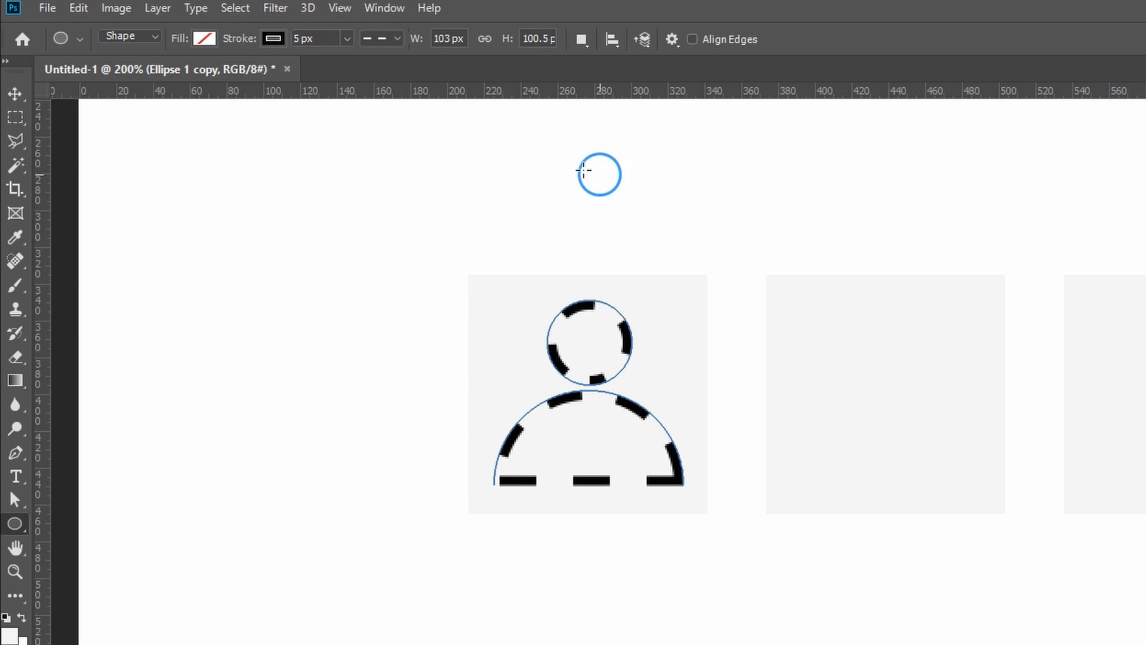
{"action": "left_click", "coordinate": [379, 39]}
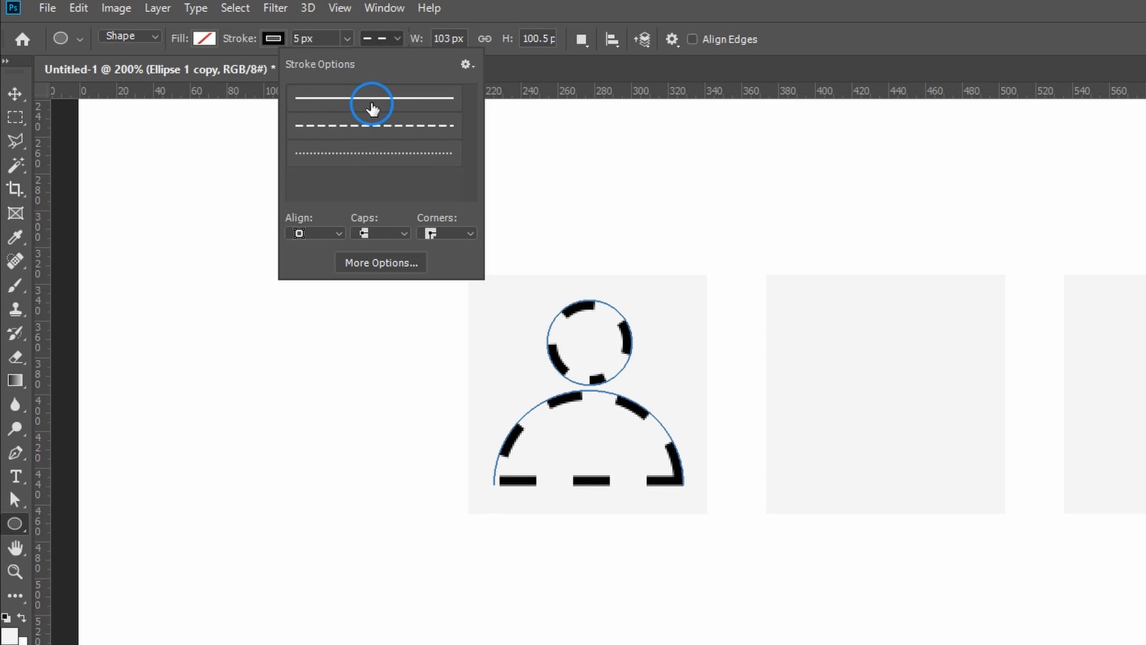
{"action": "left_click", "coordinate": [372, 105]}
{"action": "left_click", "coordinate": [14, 94]}
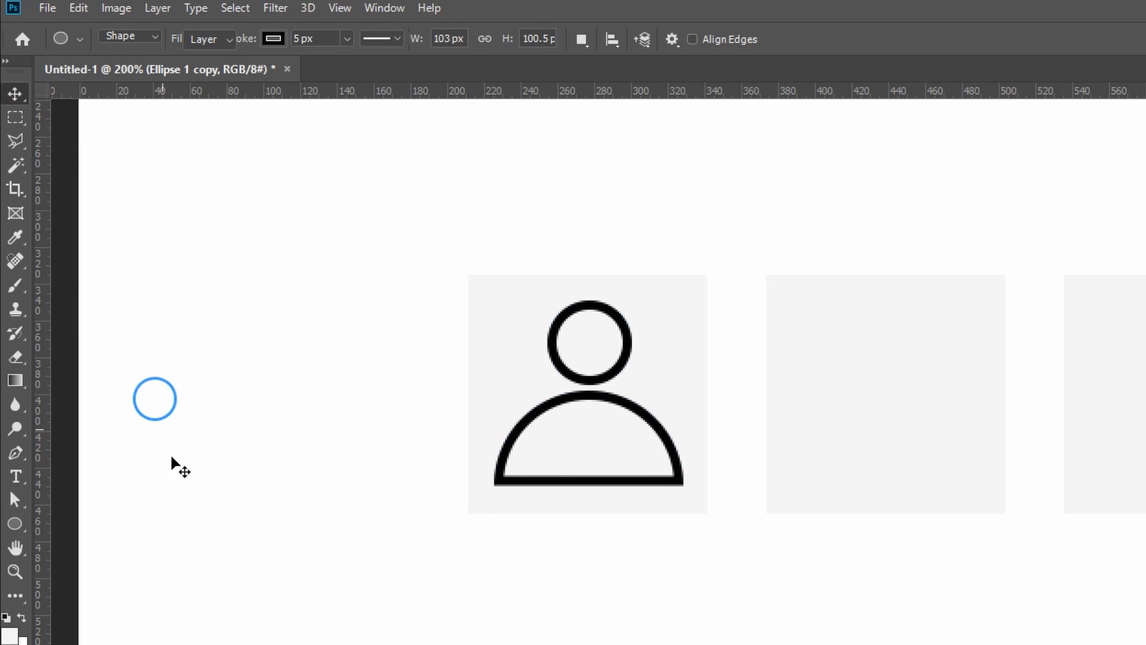
- Show the guides and add horizontal guides at the top of the head circle and the base of the half-circle body
{"action": "left_click", "coordinate": [218, 606]}
{"action": "key", "text": "ctrl+minus"}
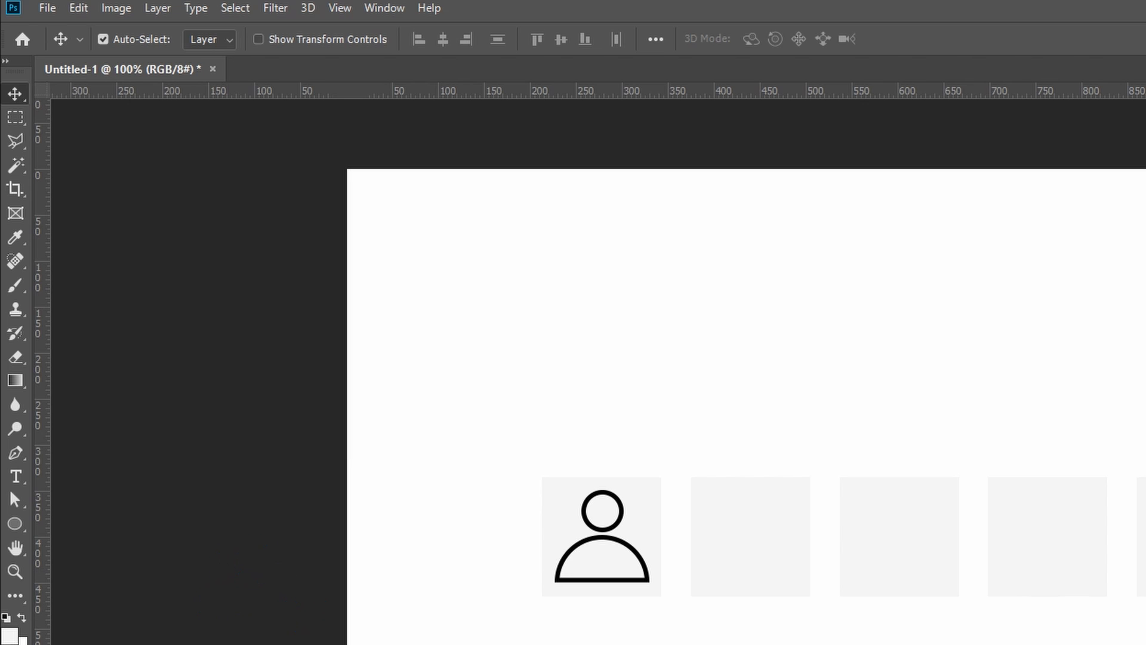
{"action": "key", "text": "ctrl+plus"}
{"action": "key", "text": "ctrl+plus"}
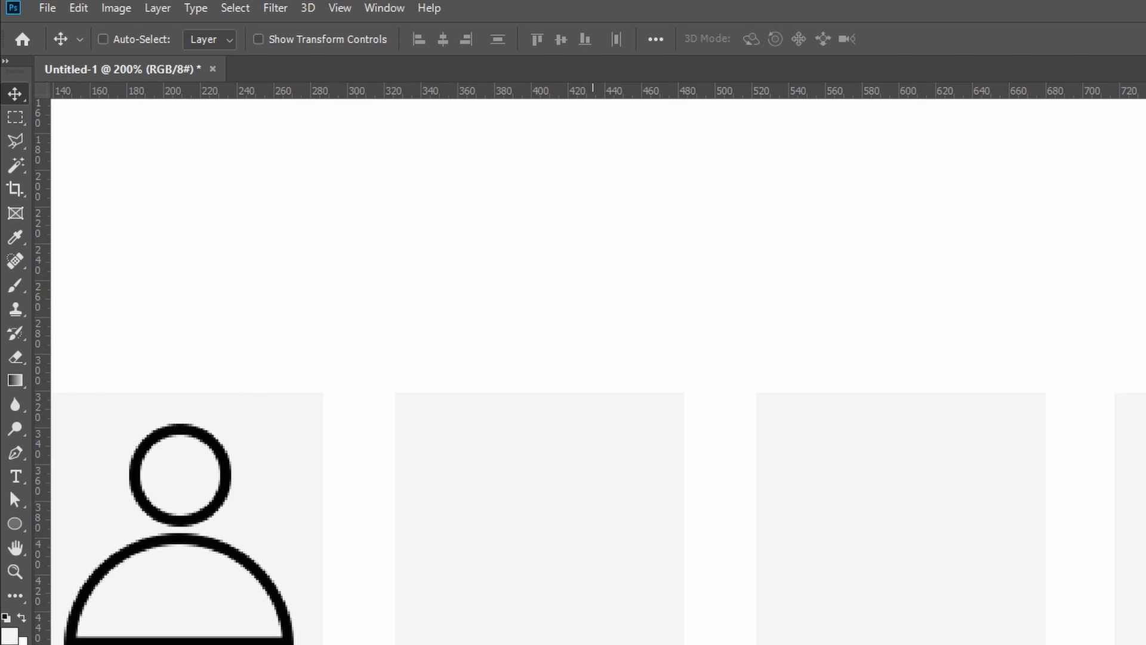
{"action": "key", "text": "ctrl+semicolon"}
{"action": "left_click_drag", "start_coordinate": [492, 644], "coordinate": [995, 530]}
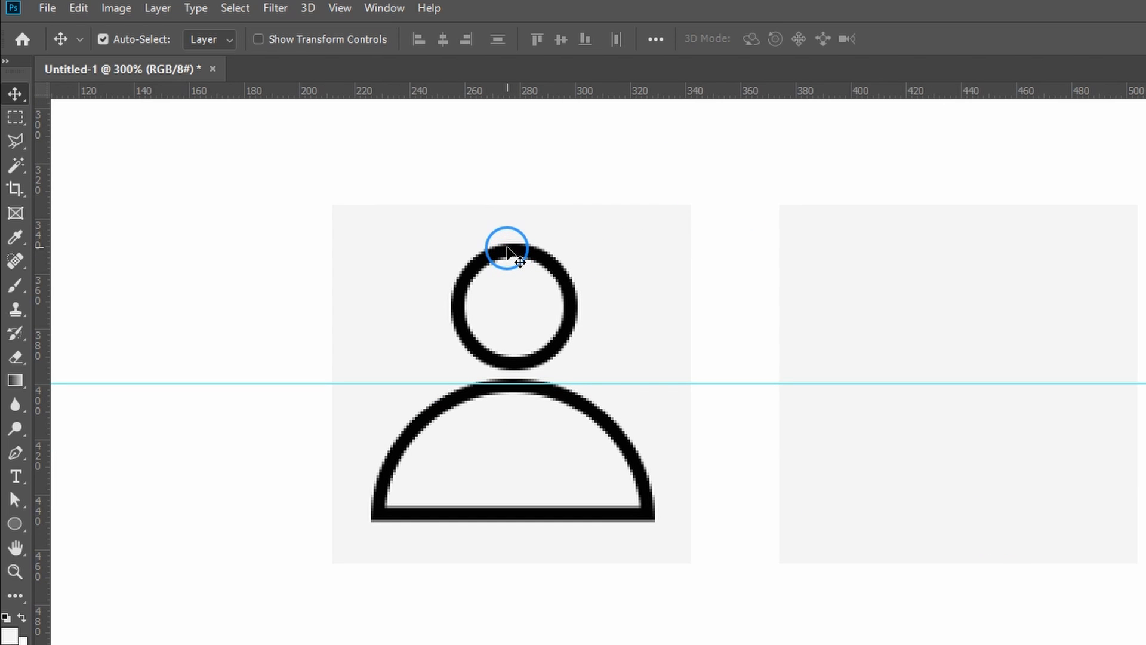
{"action": "left_click", "coordinate": [506, 250]}
{"action": "left_click_drag", "start_coordinate": [824, 99], "coordinate": [776, 243]}
{"action": "left_click_drag", "start_coordinate": [597, 103], "coordinate": [558, 520]}
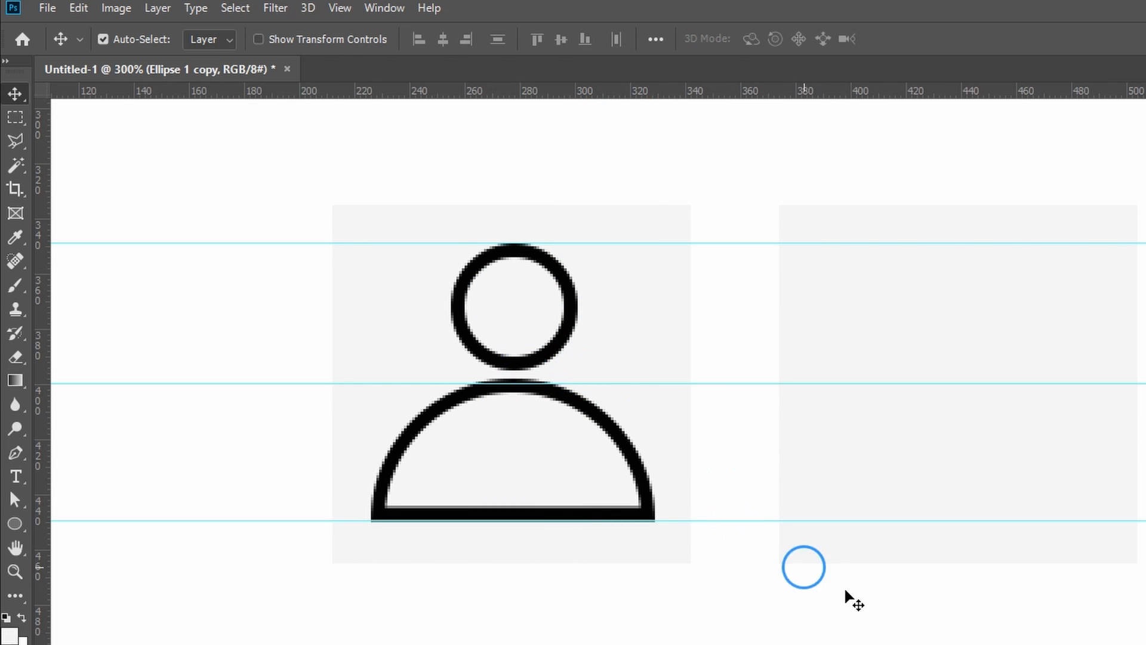
- Draw an outlined circle about 51 px wide in the second square, between the upper and middle guides
{"action": "left_click_drag", "start_coordinate": [1090, 621], "coordinate": [953, 643]}
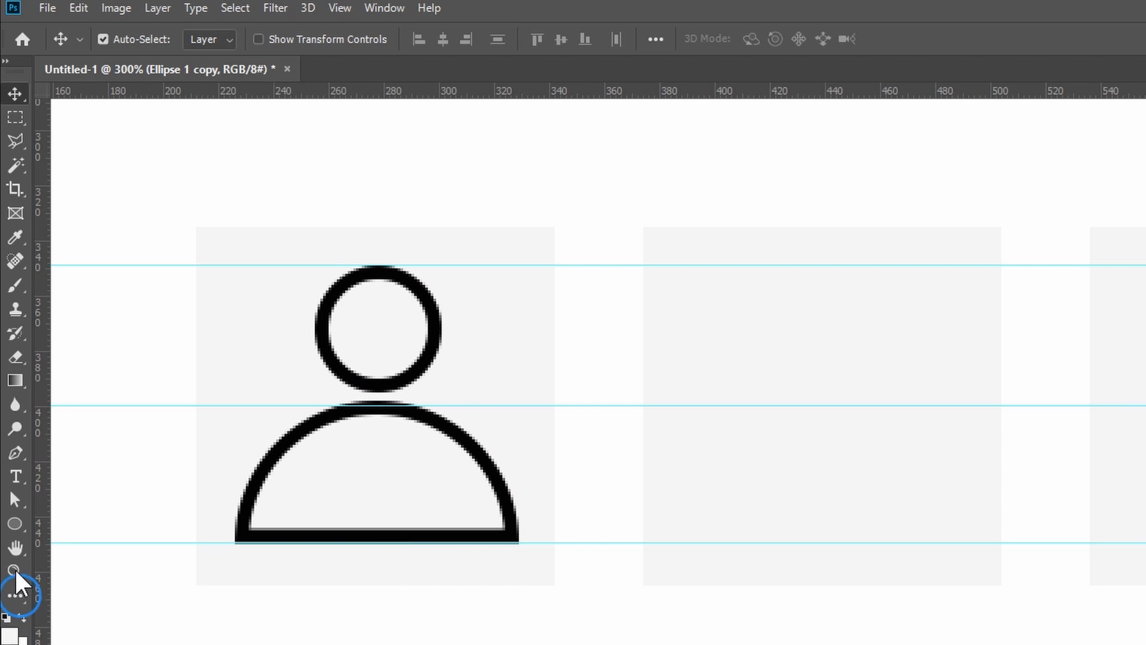
{"action": "left_click", "coordinate": [13, 524]}
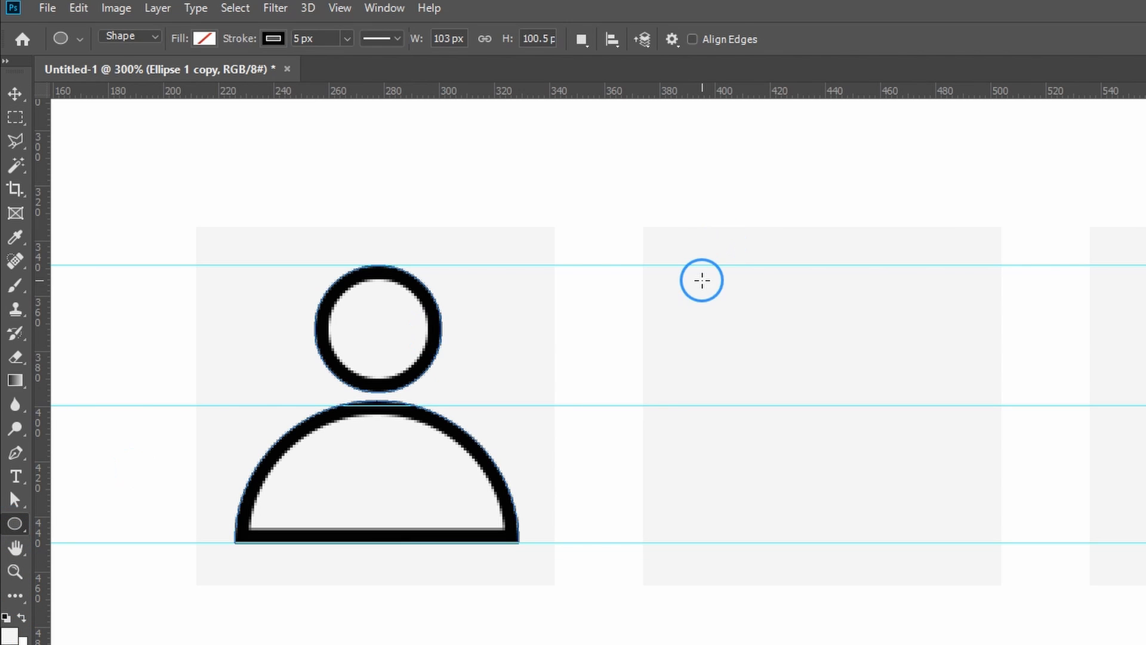
{"action": "left_click_drag", "start_coordinate": [699, 267], "coordinate": [852, 404]}
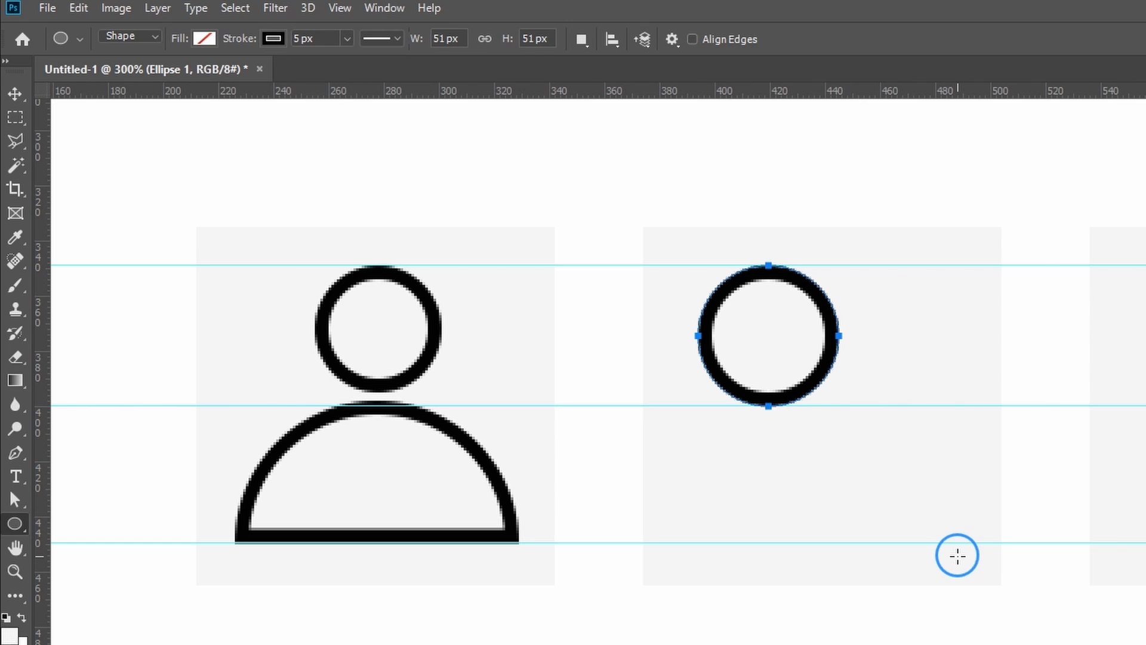
- Draw a thin vertical rectangle about 4 px wide and 50 px high below the circle, between the middle and lower guides
{"action": "left_click", "coordinate": [16, 524]}
{"action": "left_click", "coordinate": [85, 520]}
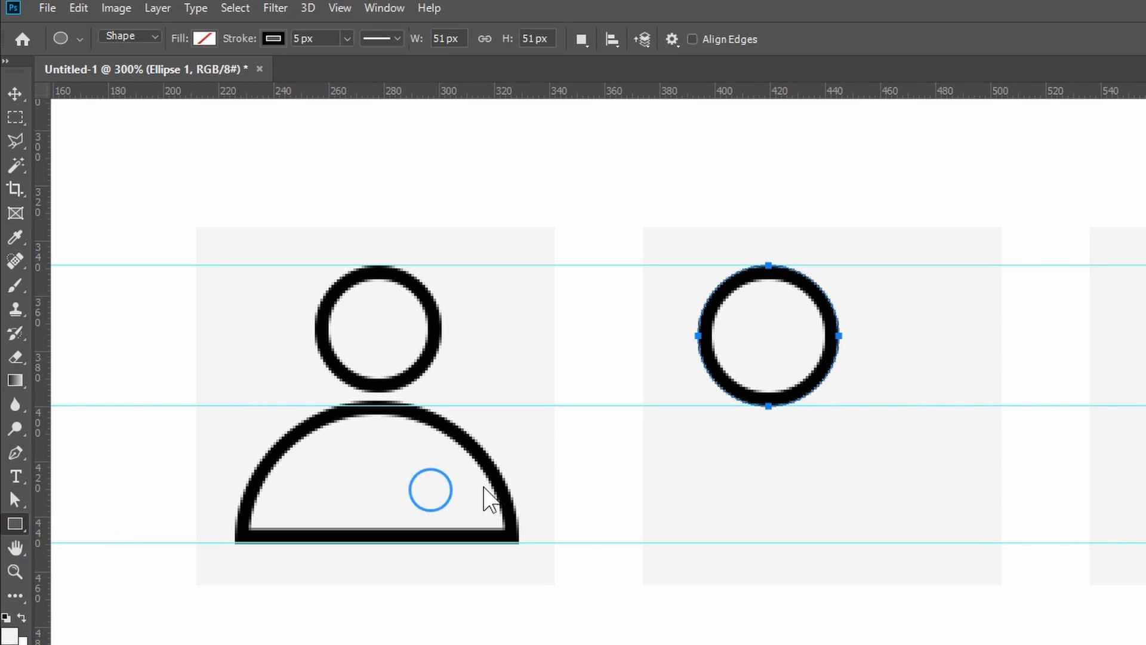
{"action": "left_click_drag", "start_coordinate": [746, 408], "coordinate": [741, 542]}
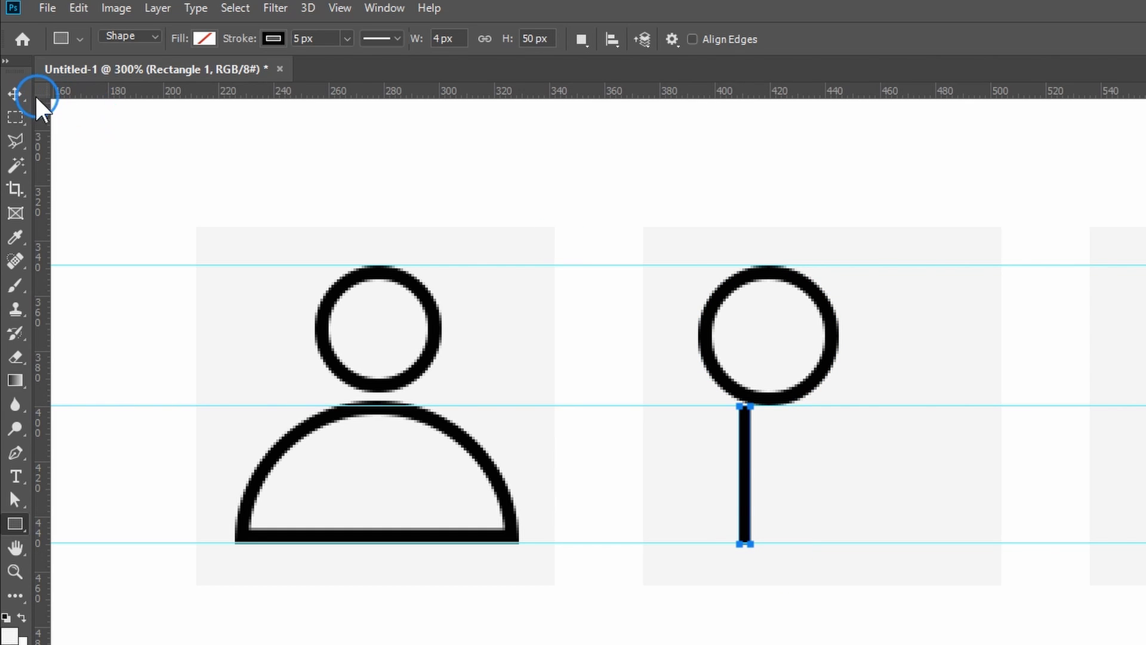
{"action": "left_click", "coordinate": [15, 93]}
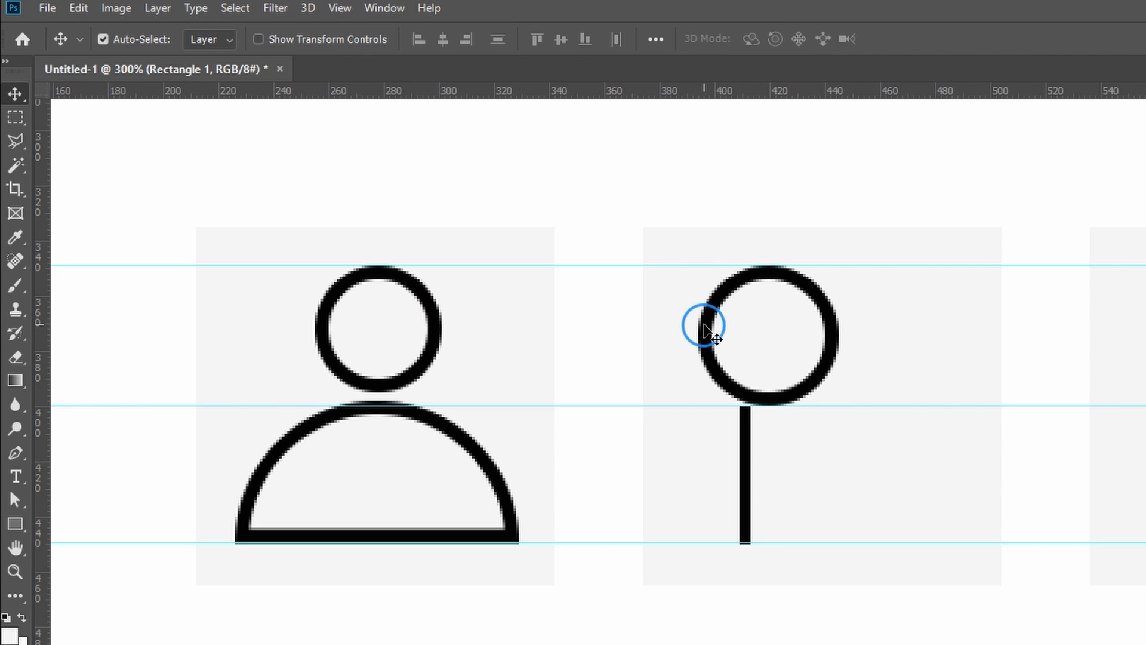
{"action": "left_click", "coordinate": [704, 327]}
{"action": "mouse_move", "coordinate": [704, 326]}
{"action": "left_mouse_down"}
{"action": "mouse_move", "coordinate": [735, 310]}
{"action": "mouse_move", "coordinate": [719, 324]}
{"action": "left_mouse_up"}
{"action": "key", "text": "ctrl+z"}
{"action": "left_click", "coordinate": [13, 528]}
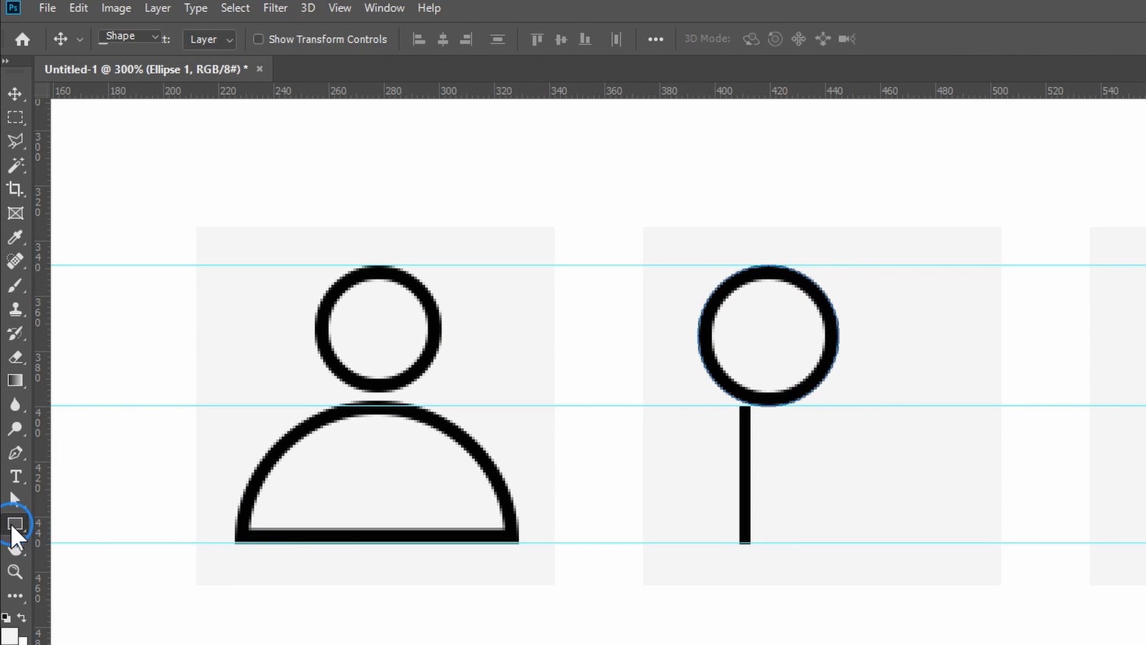
{"action": "left_click", "coordinate": [63, 562]}
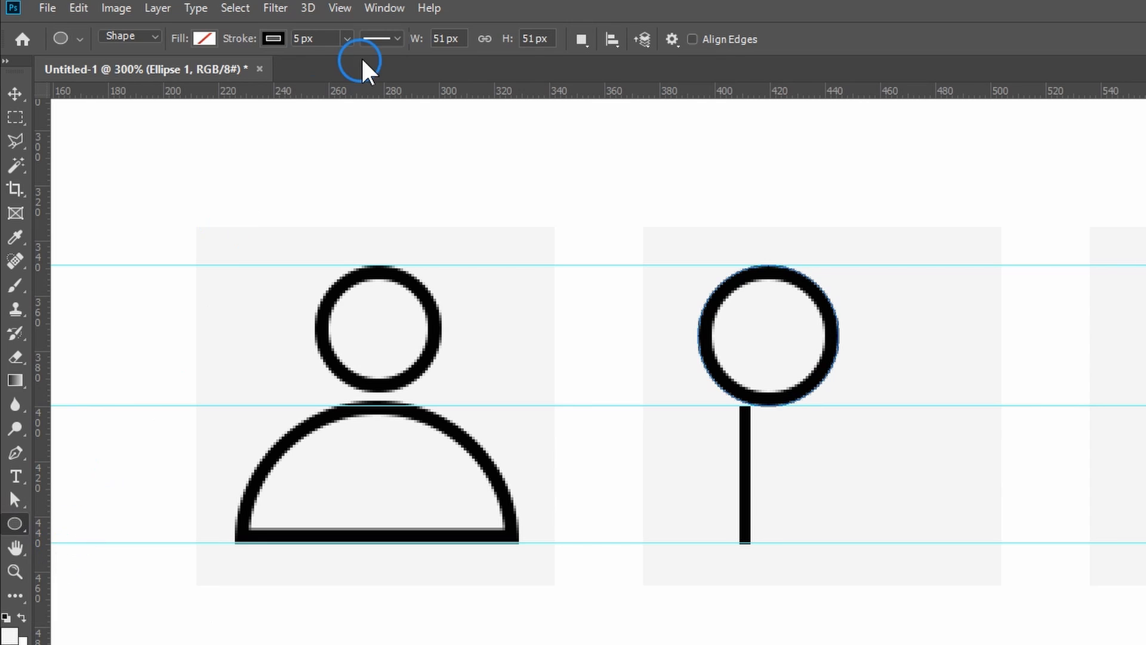
{"action": "left_click", "coordinate": [309, 39]}
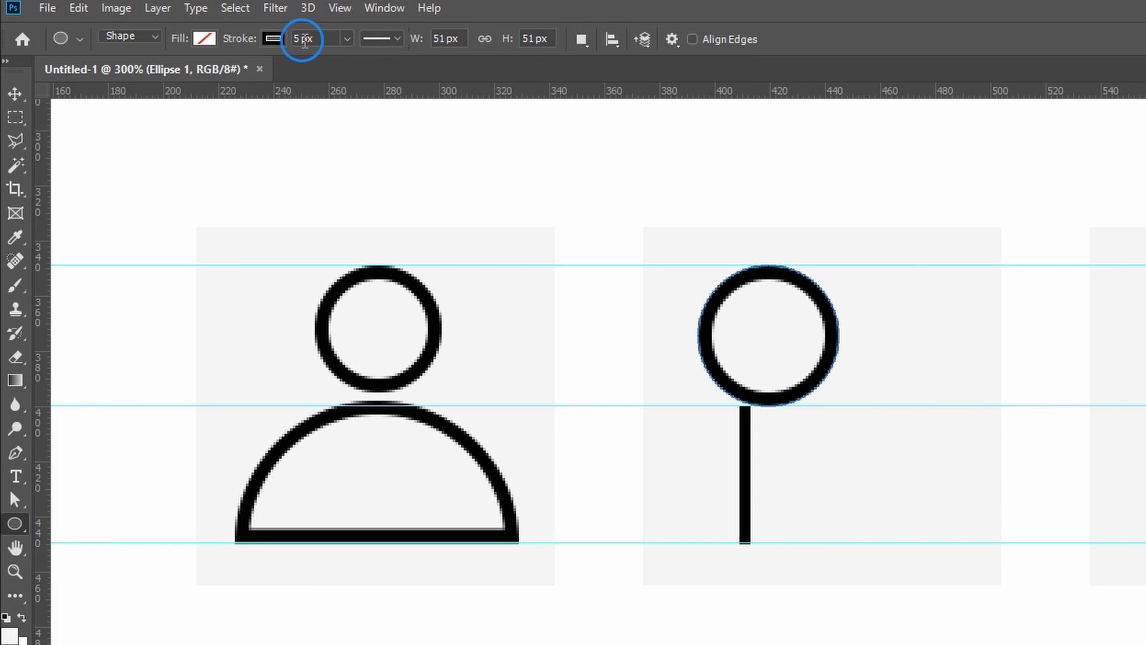
- Move the thin rectangle sideways so it sits below the middle of the circle in the second square
{"action": "left_click", "coordinate": [15, 94]}
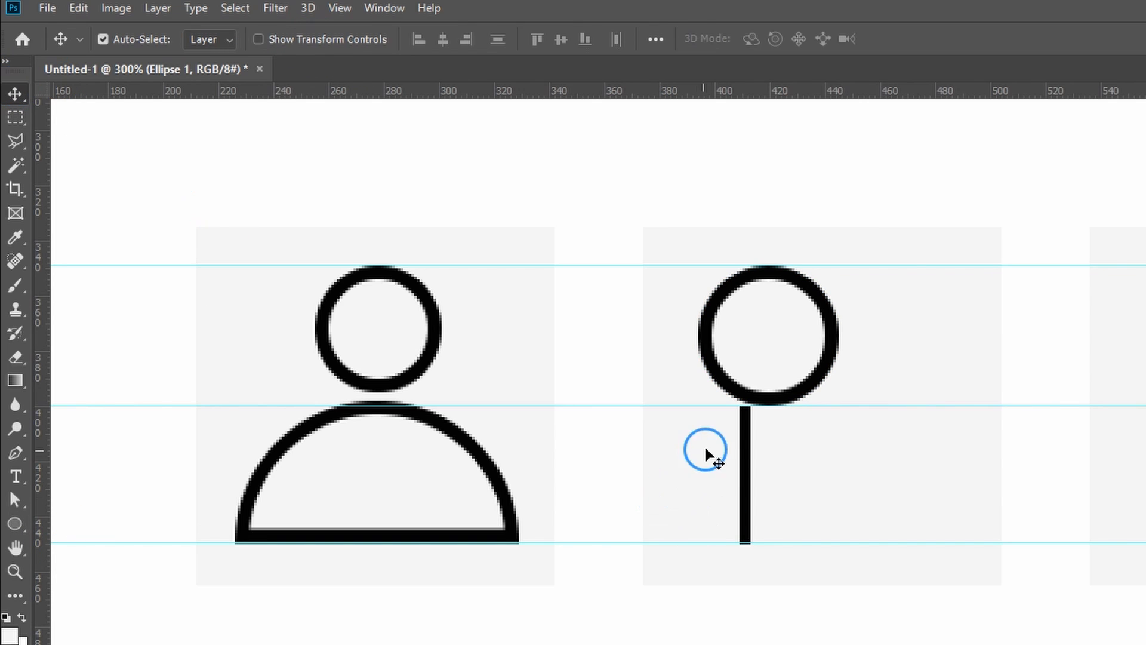
{"action": "left_click", "coordinate": [742, 452]}
{"action": "left_click_drag", "start_coordinate": [742, 454], "coordinate": [768, 457]}
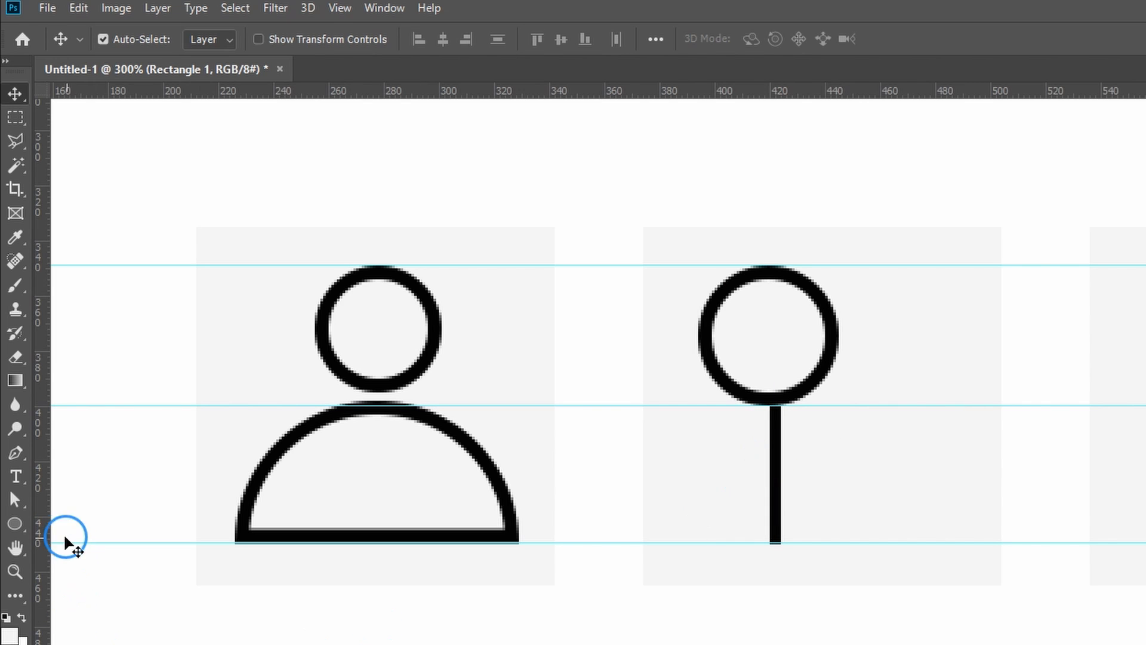
- Set the thin rectangle's width to 5 px and its height to 30 px
{"action": "left_click", "coordinate": [15, 523]}
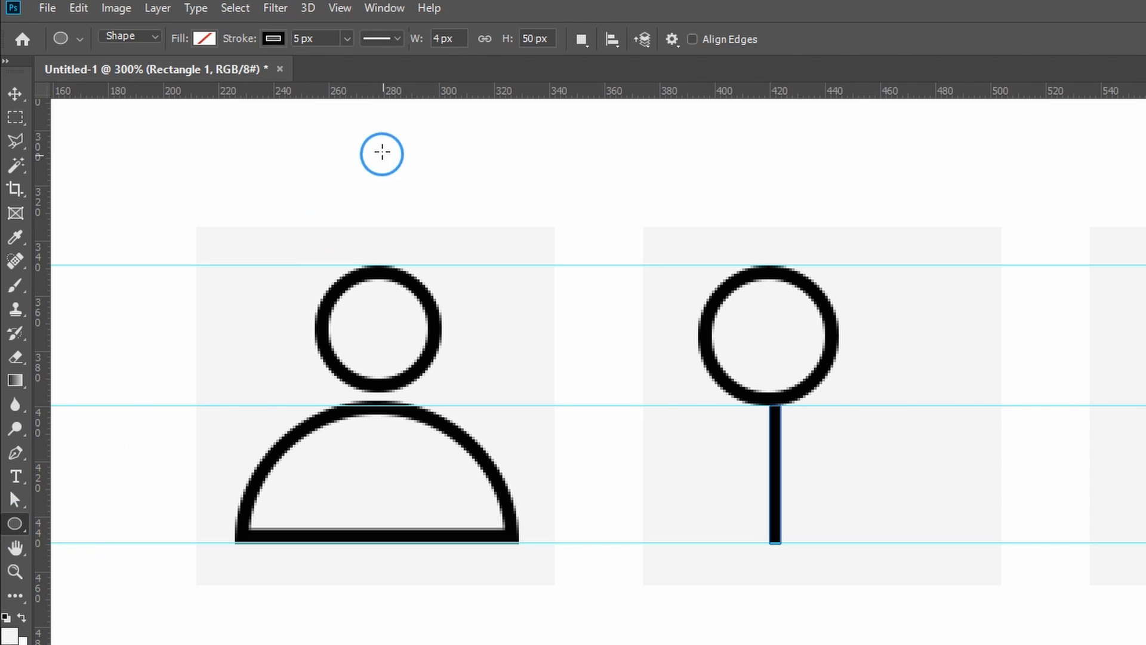
{"action": "left_click", "coordinate": [440, 38]}
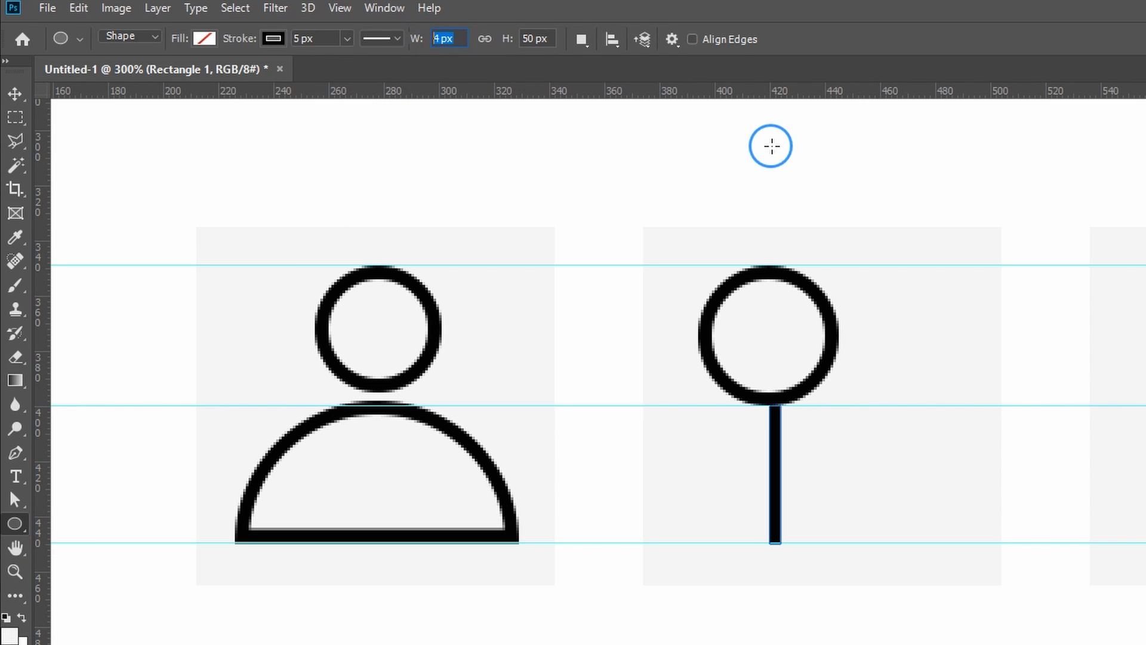
{"action": "key", "text": "Return"}
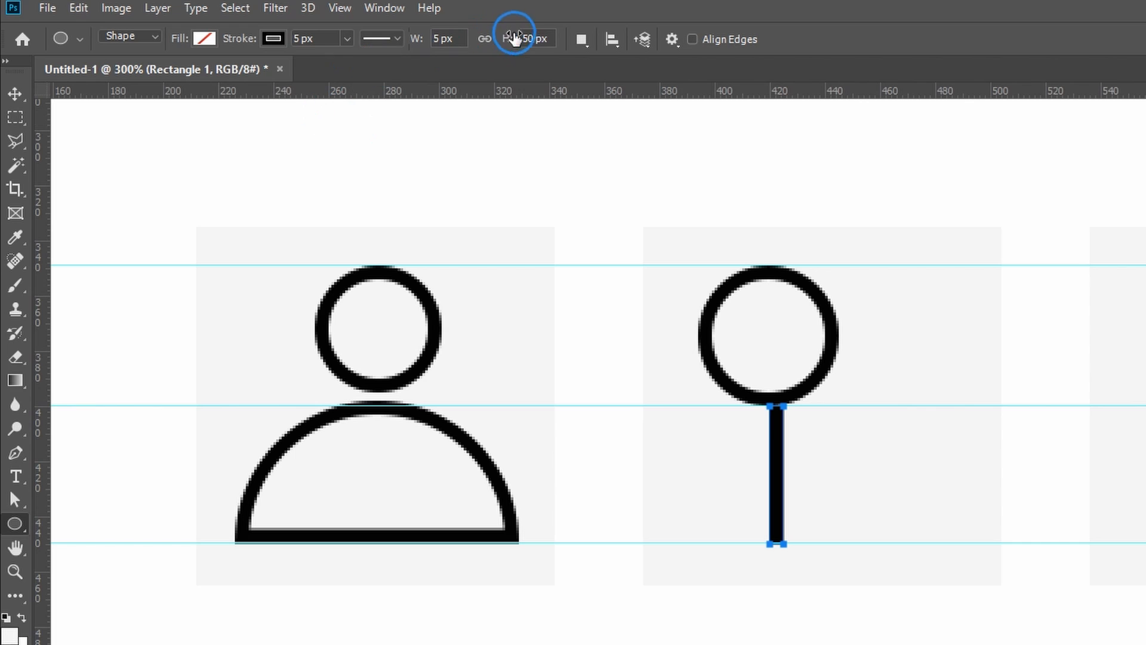
{"action": "left_click", "coordinate": [535, 39]}
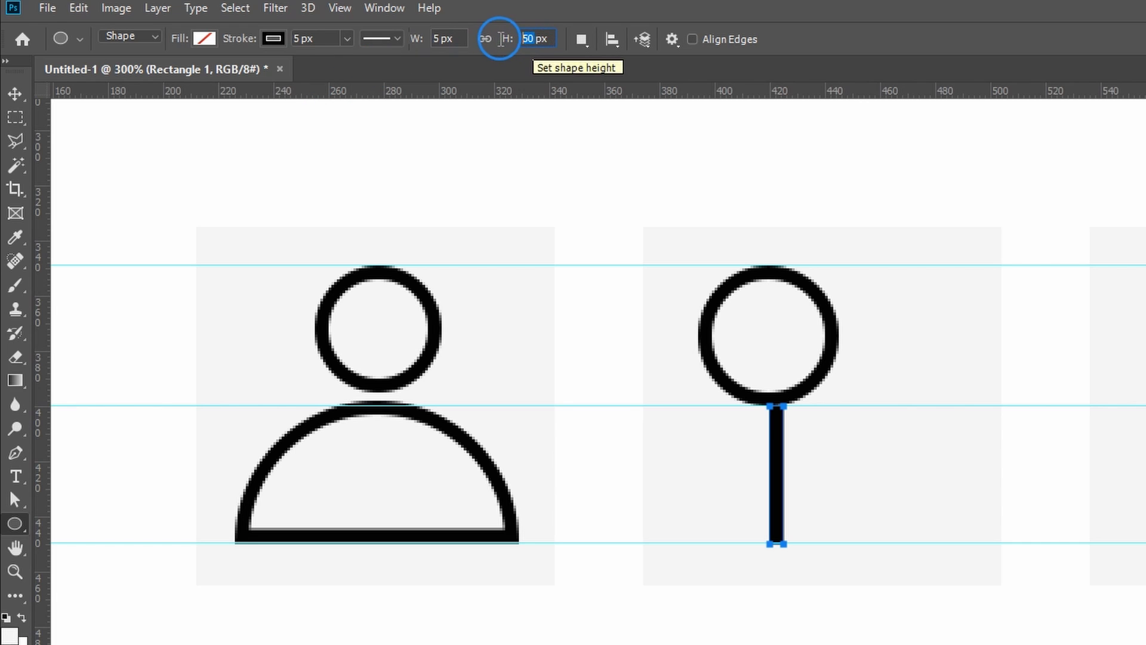
{"action": "type", "text": "30"}
{"action": "key", "text": "Return"}
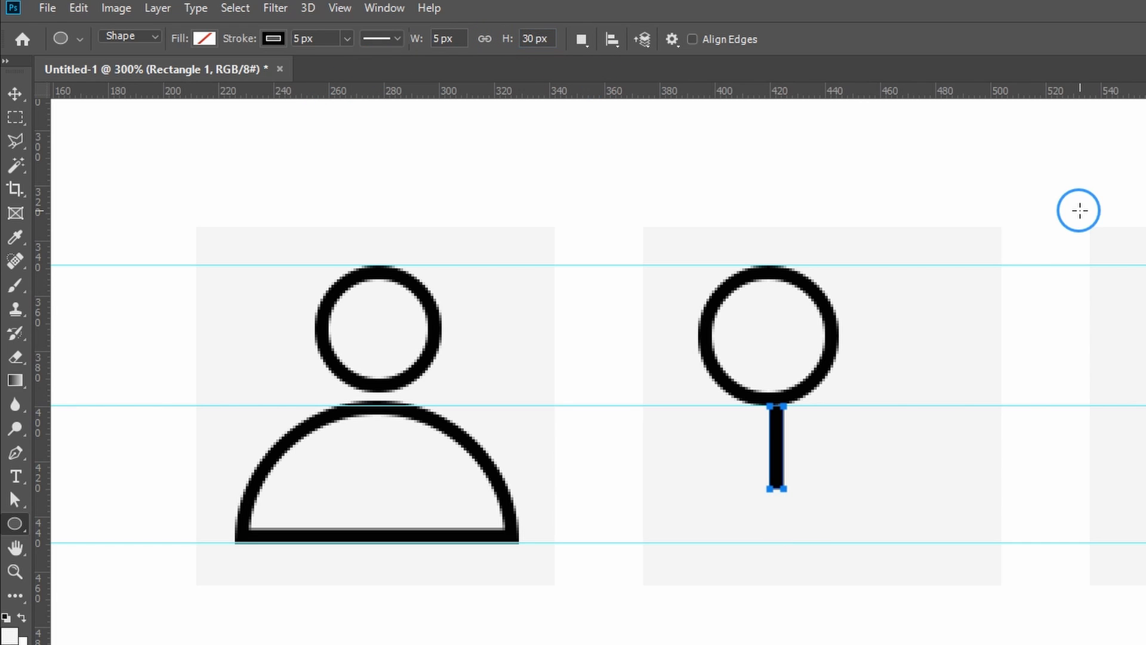
- Nudge the rectangle slightly to the left until it is centred under the circle as a handle
{"action": "left_click", "coordinate": [16, 93]}
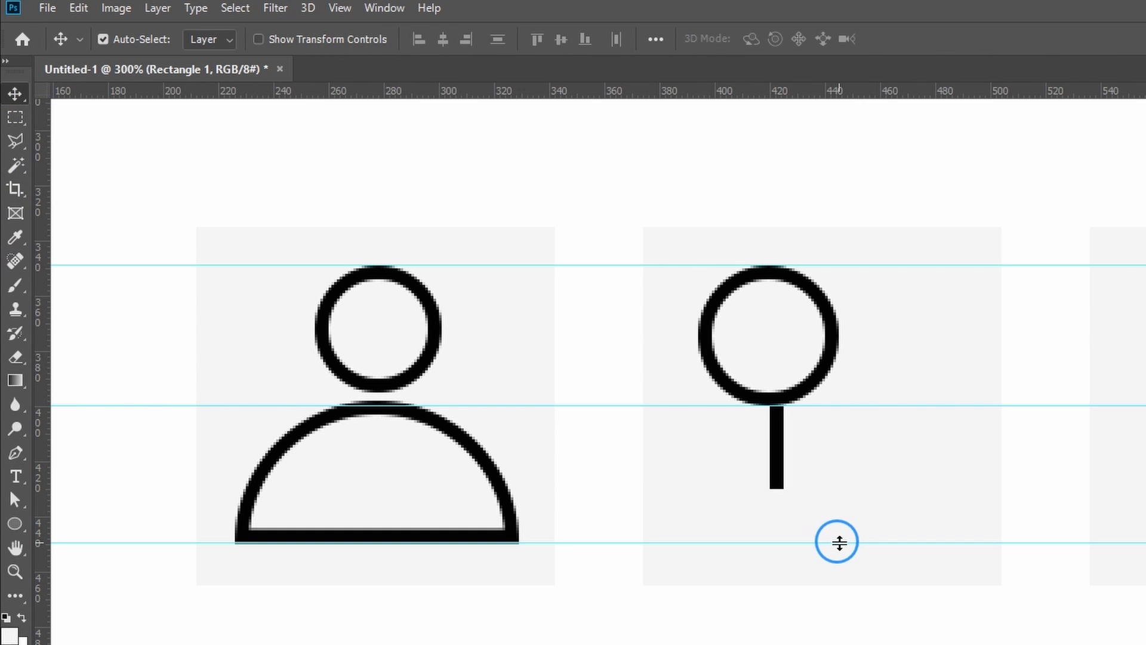
{"action": "key", "text": "Left"}
{"action": "key", "text": "Left"}
{"action": "key", "text": "Left"}
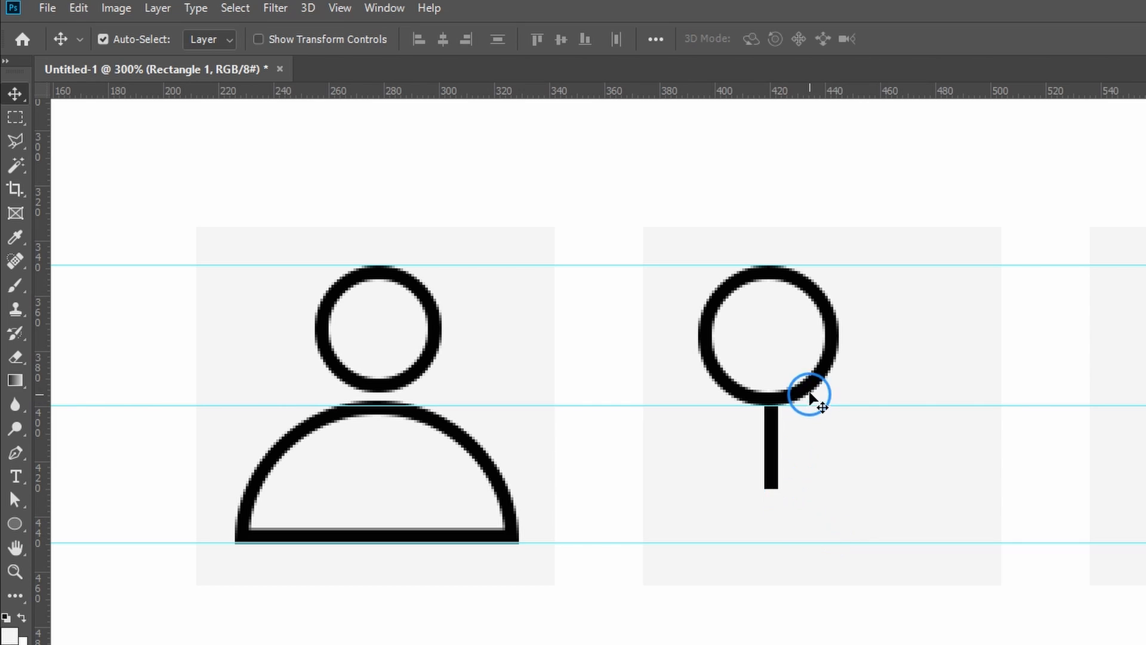
- Select the circle and the handle, Ellipse 1 and Rectangle 1, and link their layers
{"action": "left_click", "coordinate": [809, 389]}
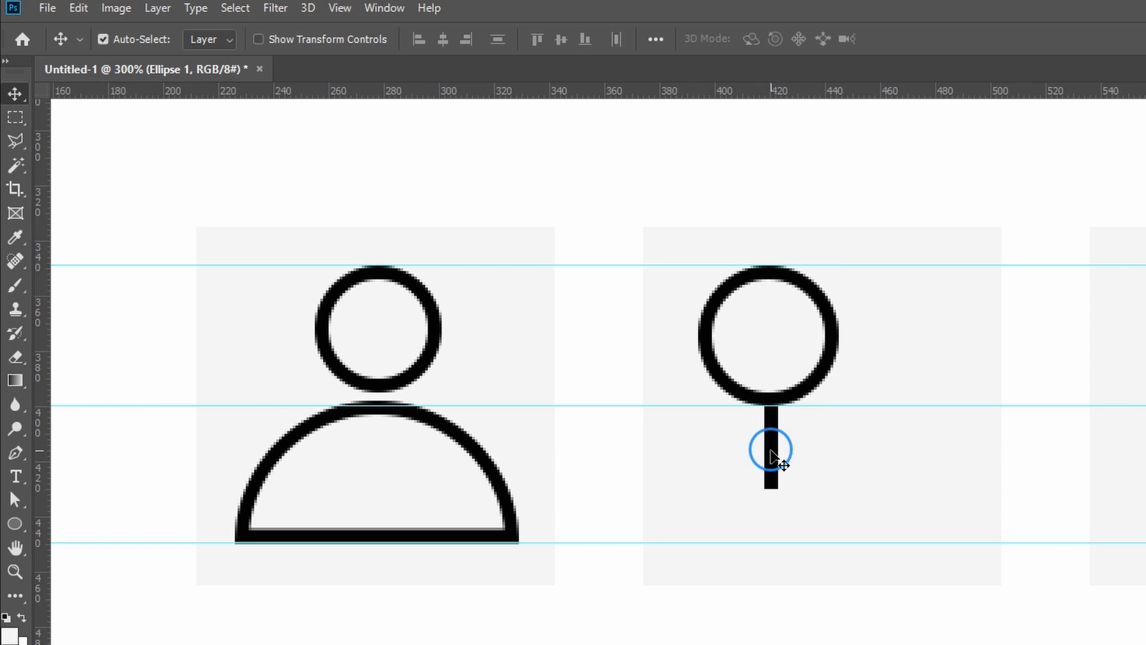
{"action": "left_click", "coordinate": [771, 452]}
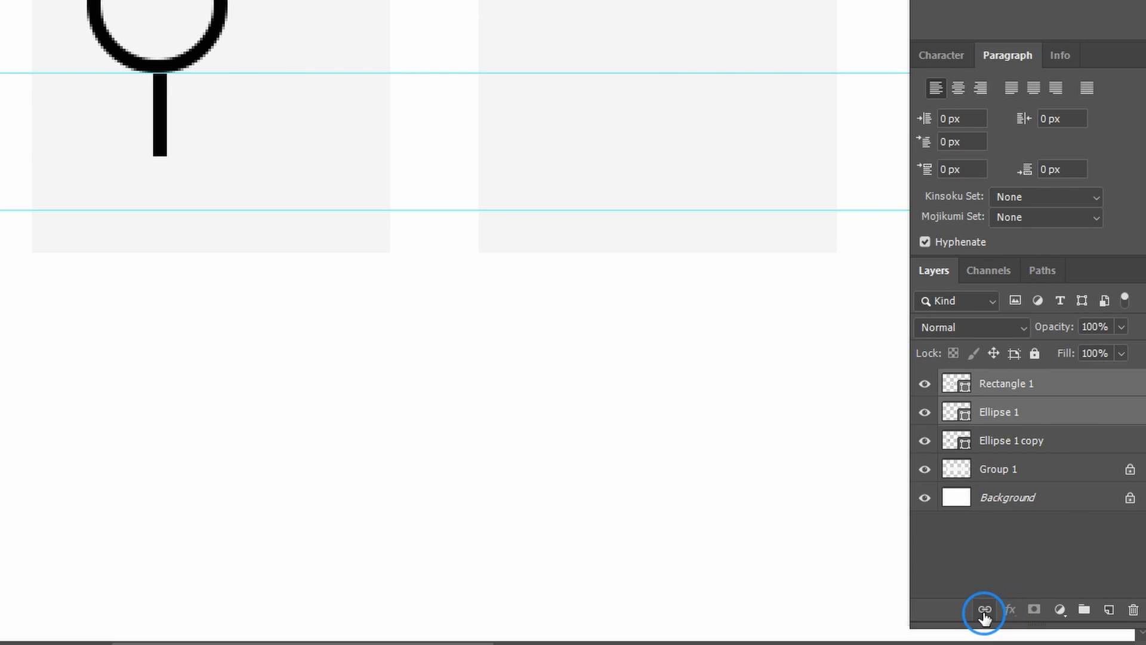
{"action": "left_click", "coordinate": [984, 611]}
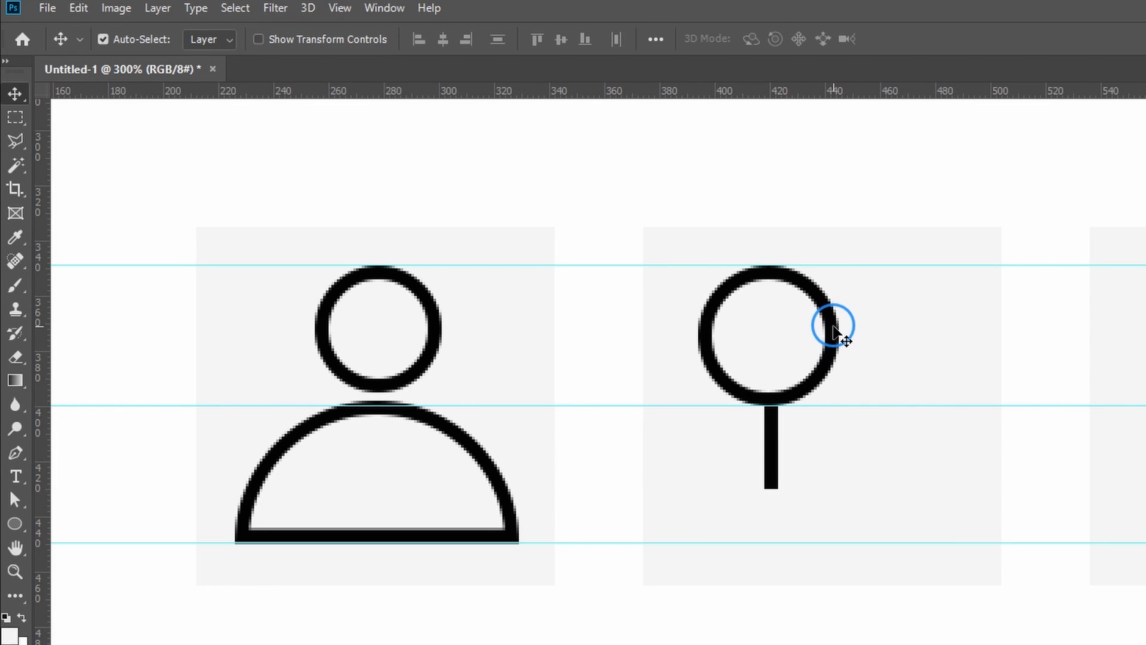
{"action": "left_click", "coordinate": [834, 328]}
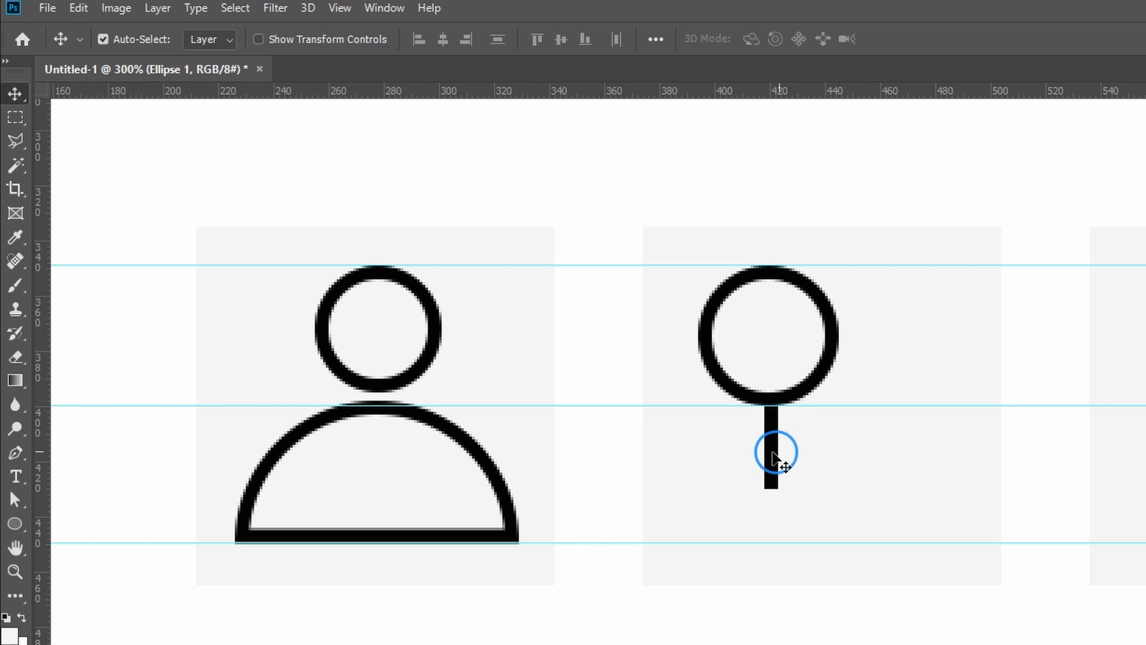
{"action": "left_click", "coordinate": [892, 453]}
{"action": "left_click", "coordinate": [888, 449]}
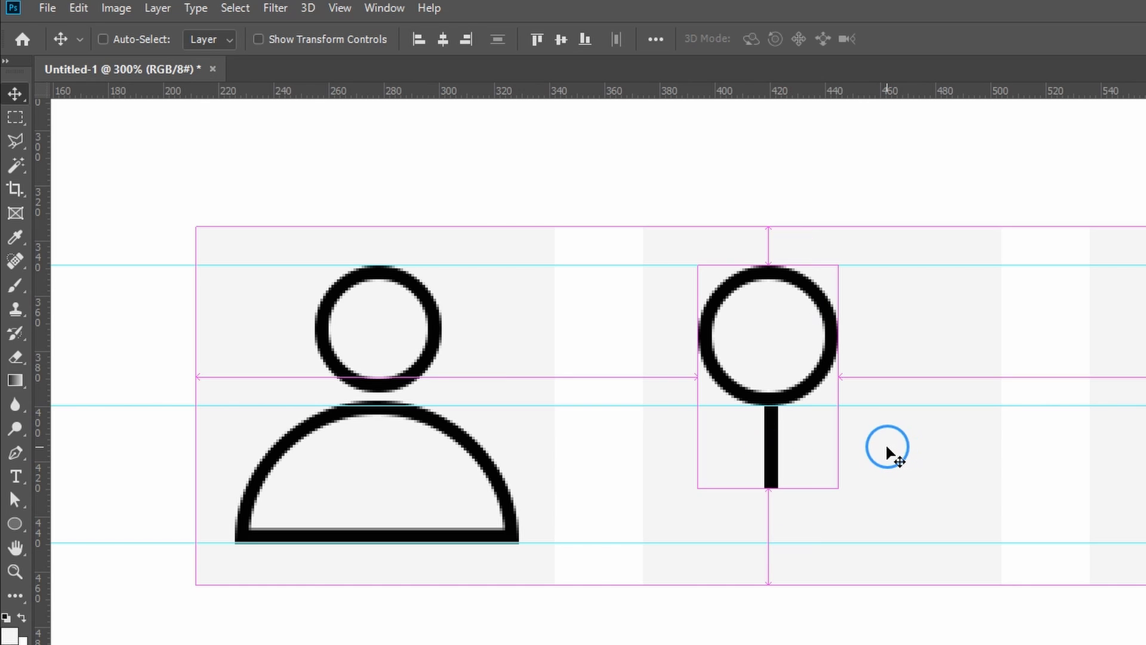
{"action": "mouse_move", "coordinate": [824, 341]}
{"action": "left_mouse_down"}
{"action": "mouse_move", "coordinate": [797, 402]}
{"action": "mouse_move", "coordinate": [825, 333]}
{"action": "mouse_move", "coordinate": [825, 359]}
{"action": "left_mouse_up"}
{"action": "key", "text": "ctrl+z"}
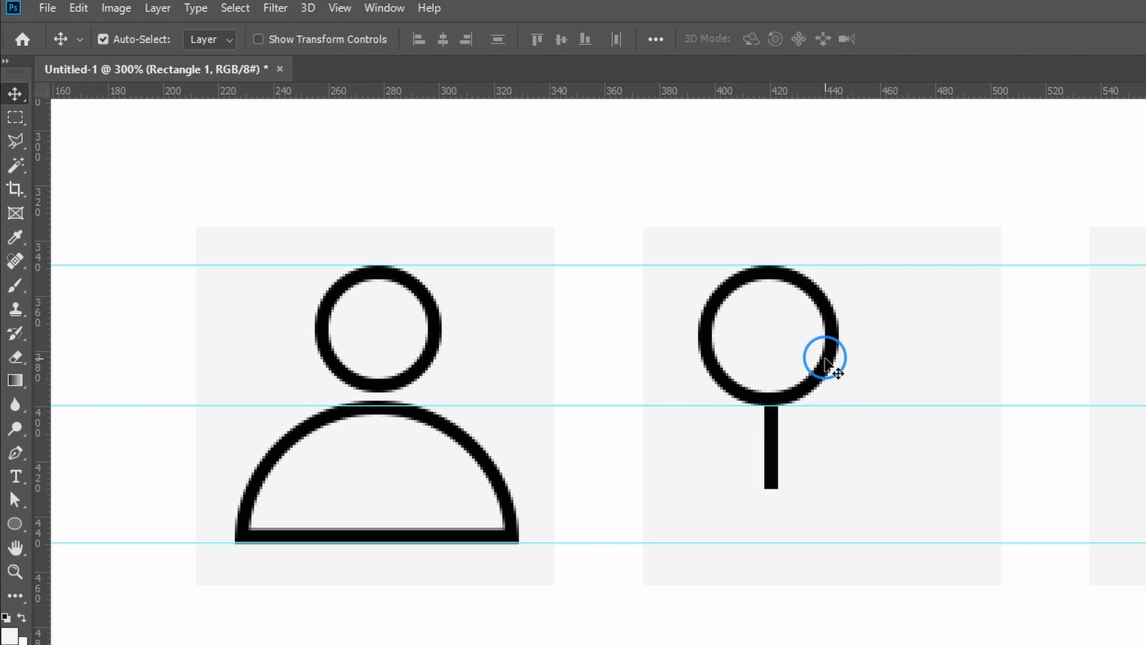
- Rotate the linked circle and handle by -45° with Free Transform to form a tilted magnifying glass
{"action": "key", "text": "ctrl+t"}
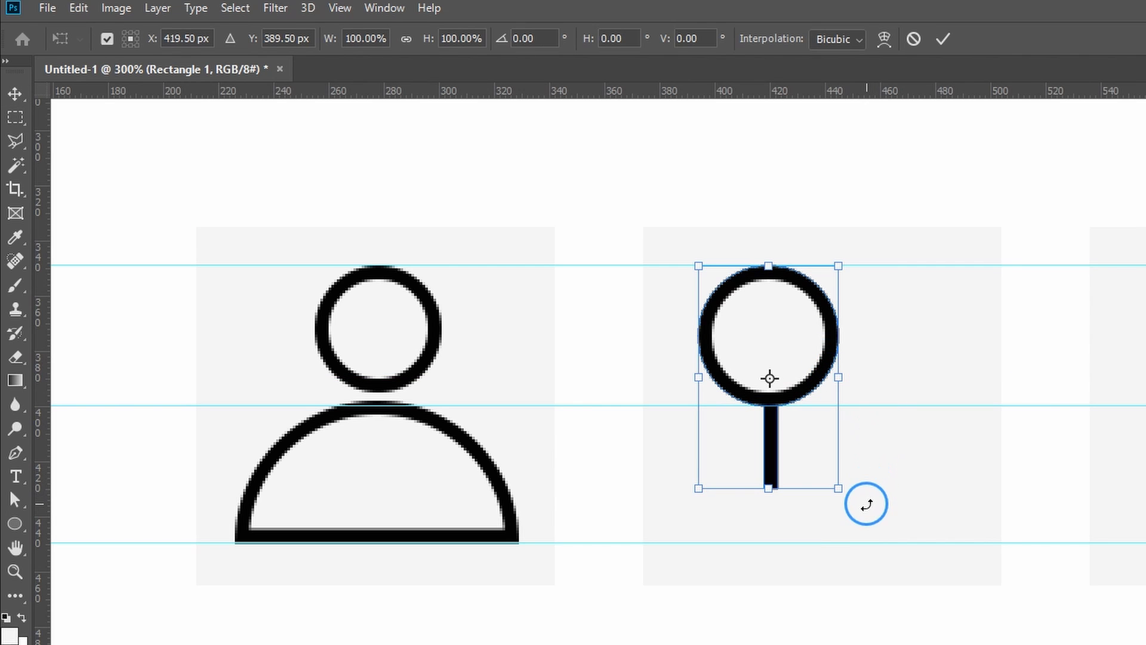
{"action": "left_click_drag", "start_coordinate": [866, 502], "coordinate": [909, 402]}
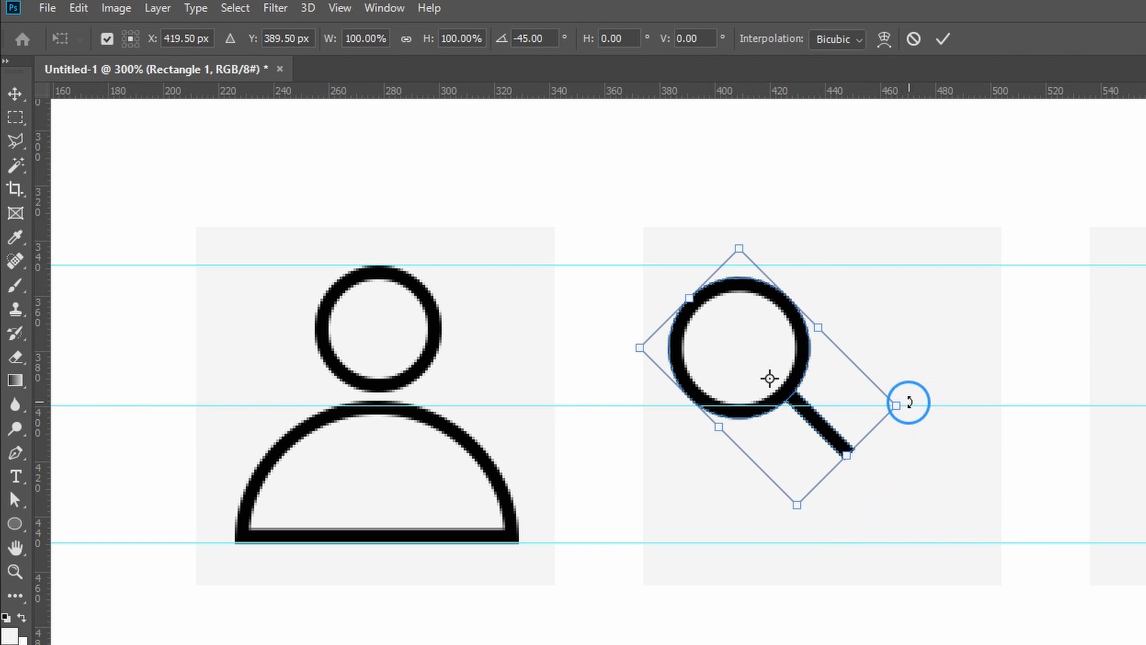
{"action": "key", "text": "Return"}
- Nudge the magnifying glass down and to the right until it is centred in the second square
{"action": "key", "text": "shift+Down"}
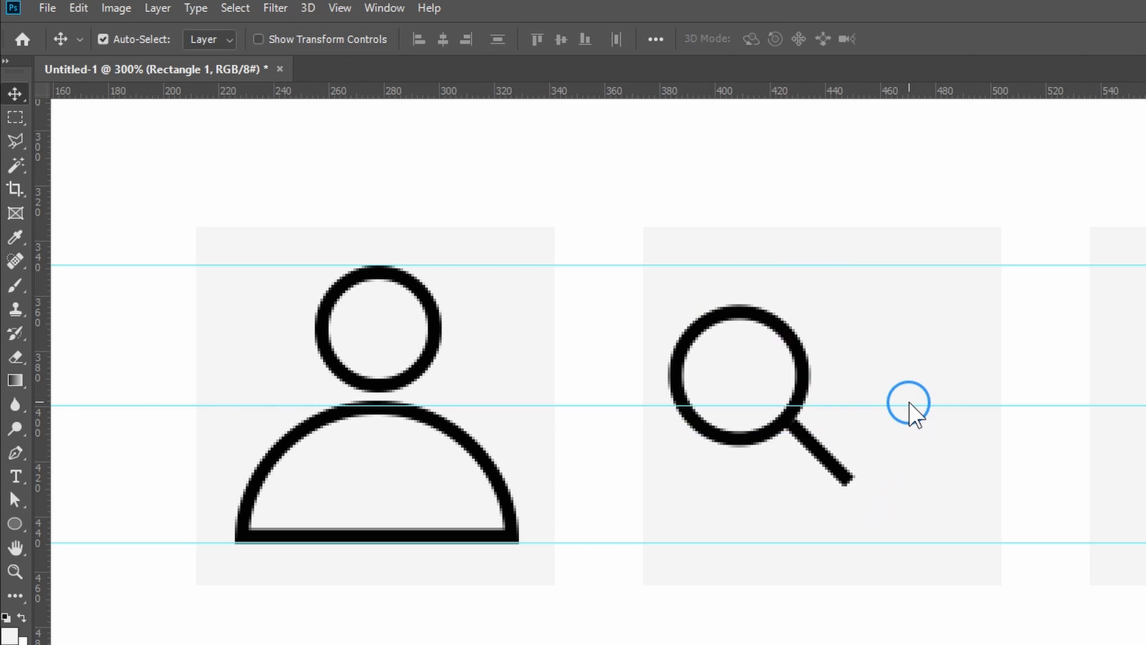
{"action": "key", "text": "shift+Right"}
{"action": "key", "text": "shift+Right"}
{"action": "key", "text": "Up"}
{"action": "key", "text": "Up"}
{"action": "key", "text": "Up"}
{"action": "key", "text": "Left"}
{"action": "key", "text": "Left"}
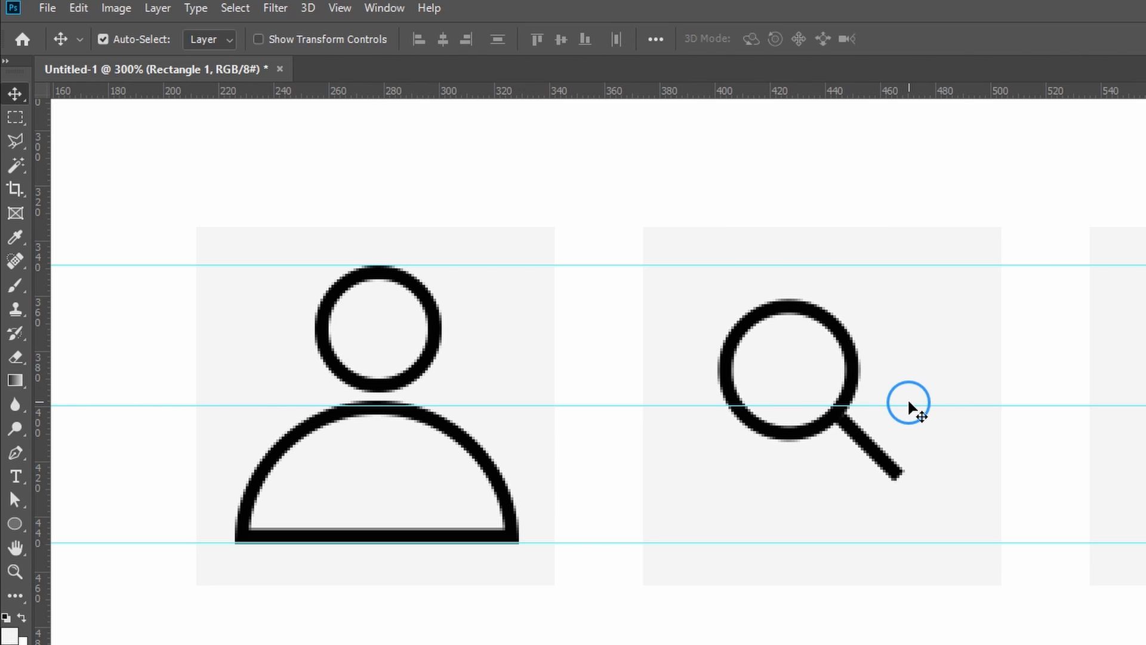
{"action": "key", "text": "Right"}
{"action": "key", "text": "Right"}
{"action": "key", "text": "Right"}
{"action": "key", "text": "Right"}
{"action": "key", "text": "Right"}
{"action": "key", "text": "Down"}
{"action": "key", "text": "Down"}
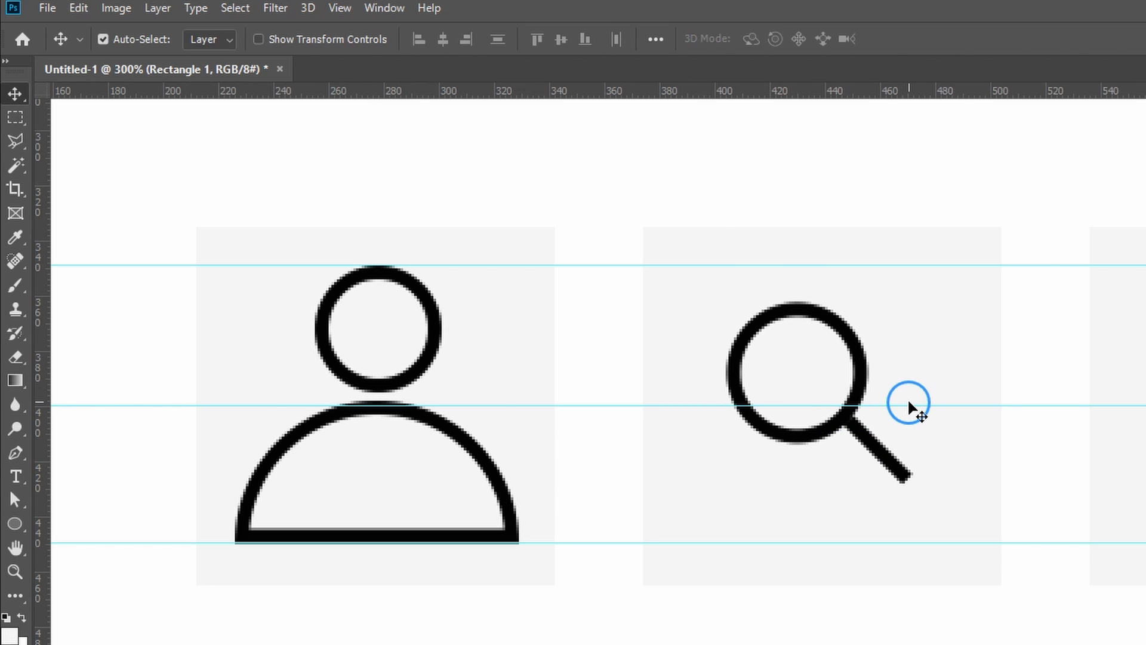
- Hide the guides to view both icons without them and show the guides again
{"action": "key", "text": "ctrl"}
{"action": "key", "text": "ctrl+h"}
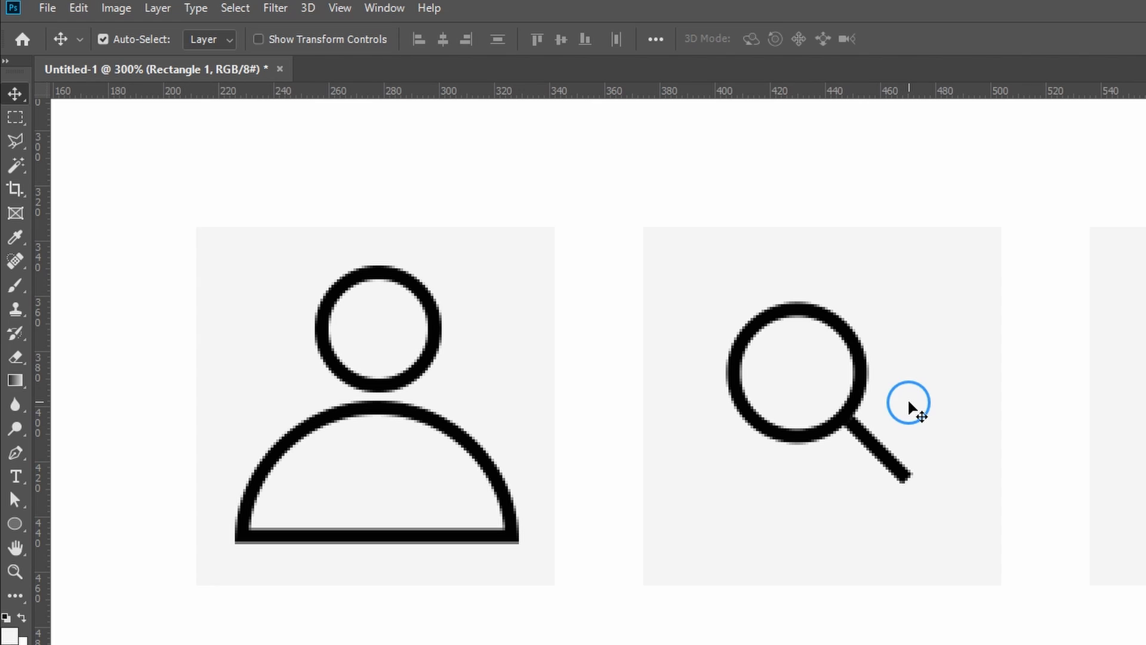
{"action": "key", "text": "ctrl+h"}
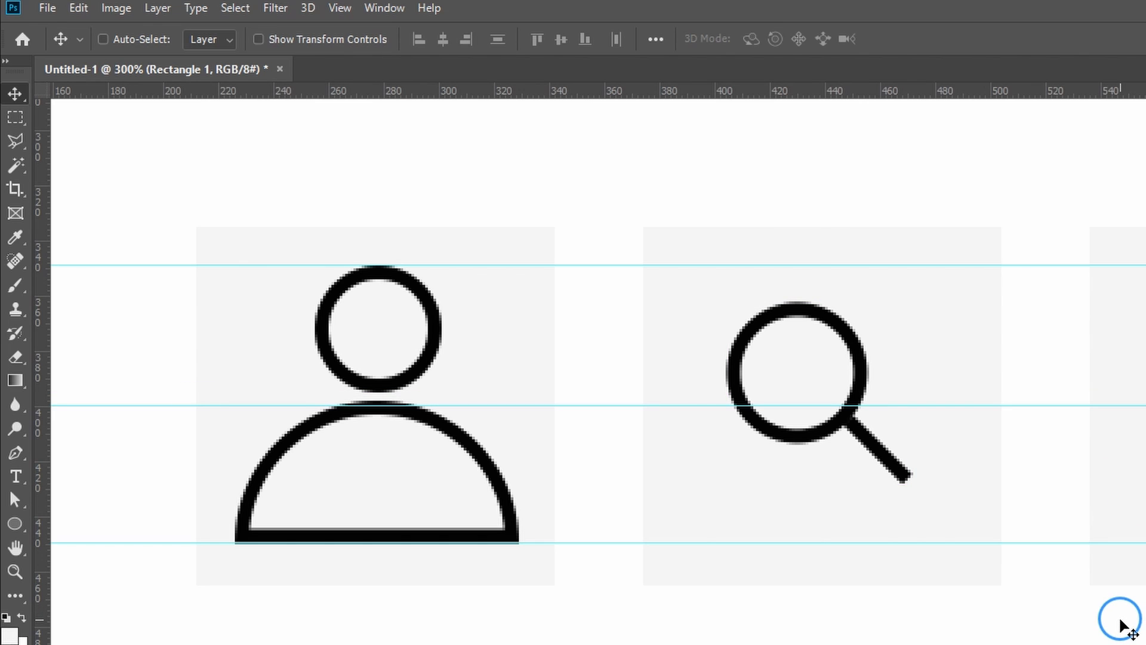
- Examine both icons at 100% zoom with the guides hidden, and show the guides again
{"action": "key", "text": "ctrl+h"}
{"action": "key", "text": "ctrl+h"}
{"action": "key", "text": "ctrl+h"}
{"action": "key", "text": "ctrl+1"}
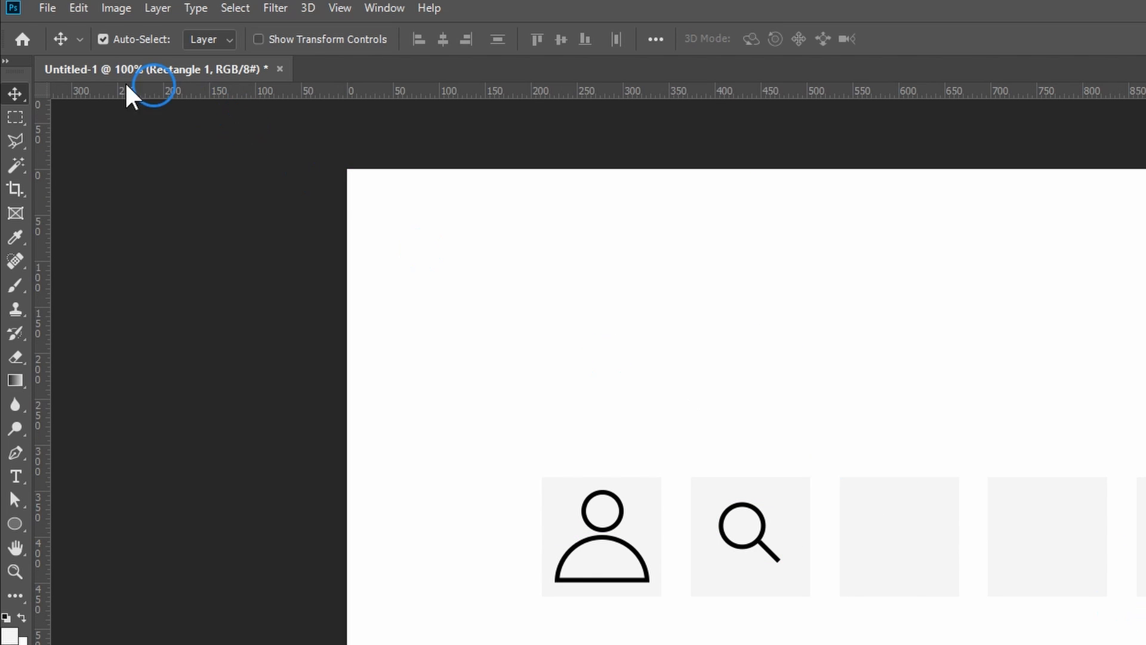
{"action": "key", "text": "ctrl+h"}
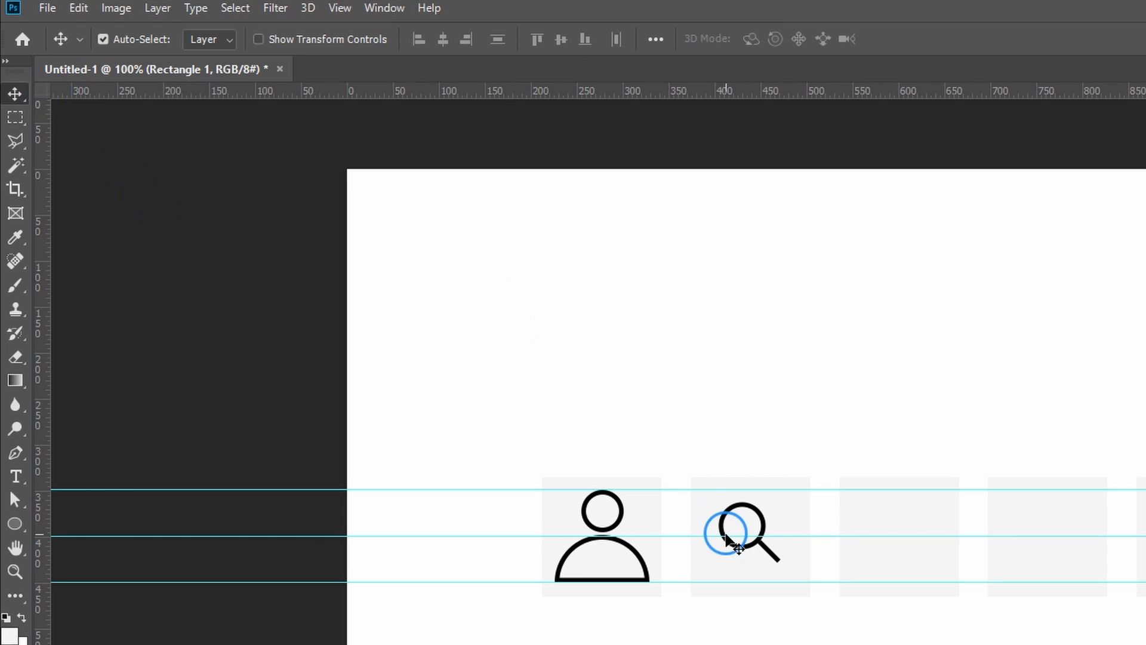
- Try to enlarge the magnifying glass with Free Transform so it spans from the upper guide to the lower guide
{"action": "key", "text": "ctrl"}
{"action": "key", "text": "ctrl+t"}
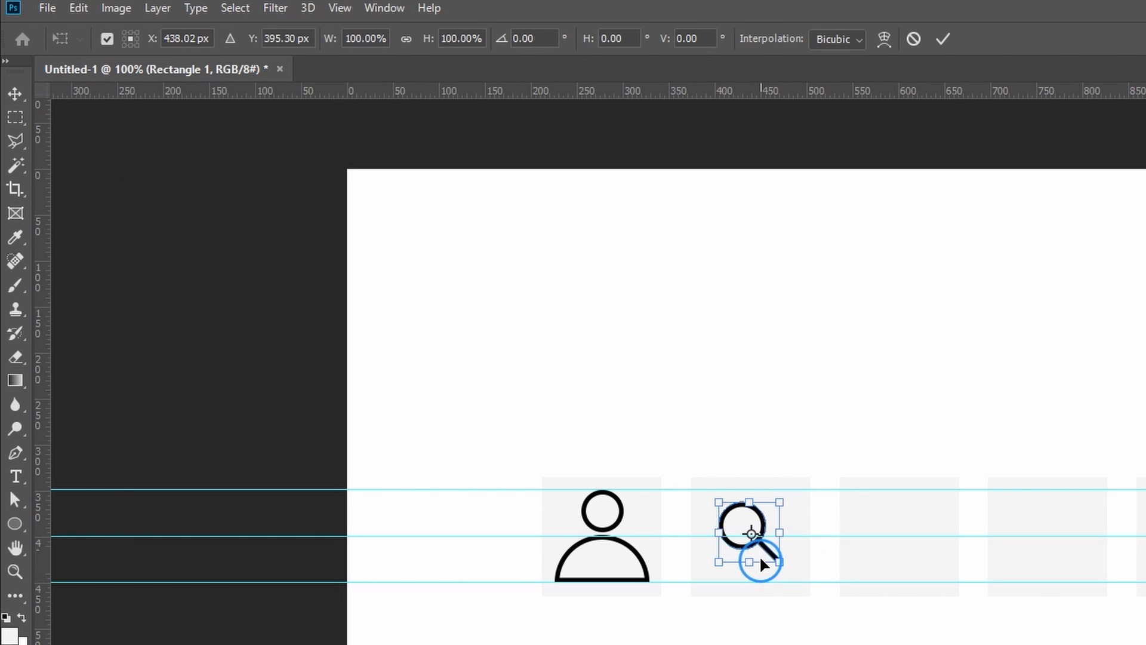
{"action": "left_click_drag", "start_coordinate": [764, 528], "coordinate": [738, 513]}
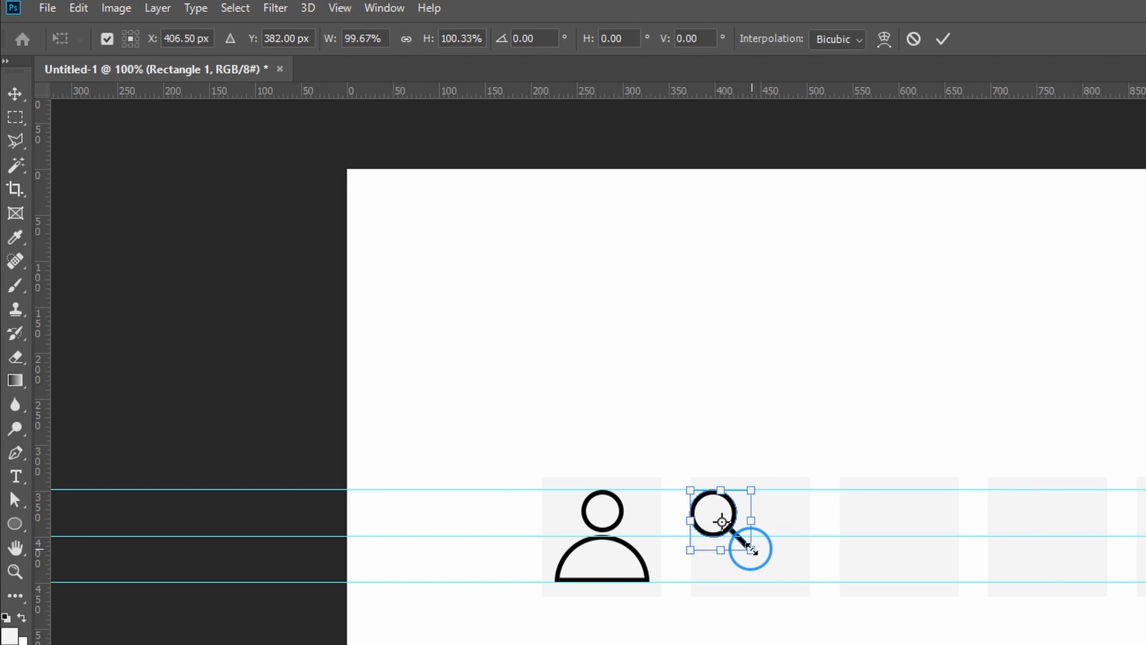
{"action": "left_click_drag", "start_coordinate": [751, 550], "coordinate": [786, 573]}
{"action": "key", "text": "Return"}
{"action": "key", "text": "ctrl+semicolon"}
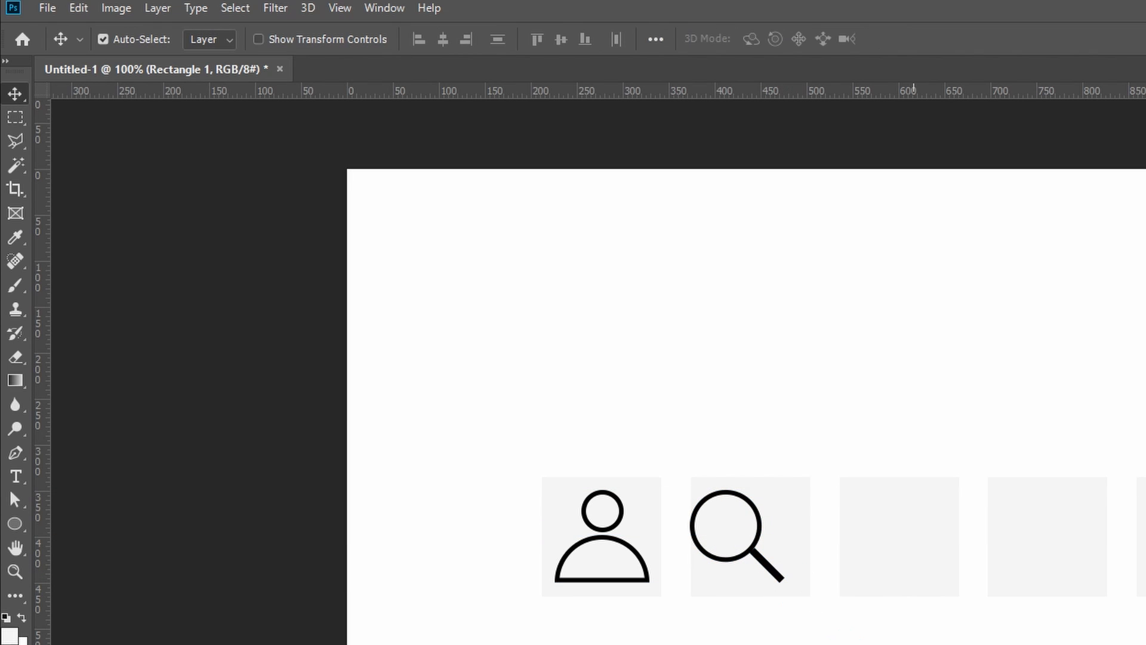
{"action": "key", "text": "ctrl+z"}
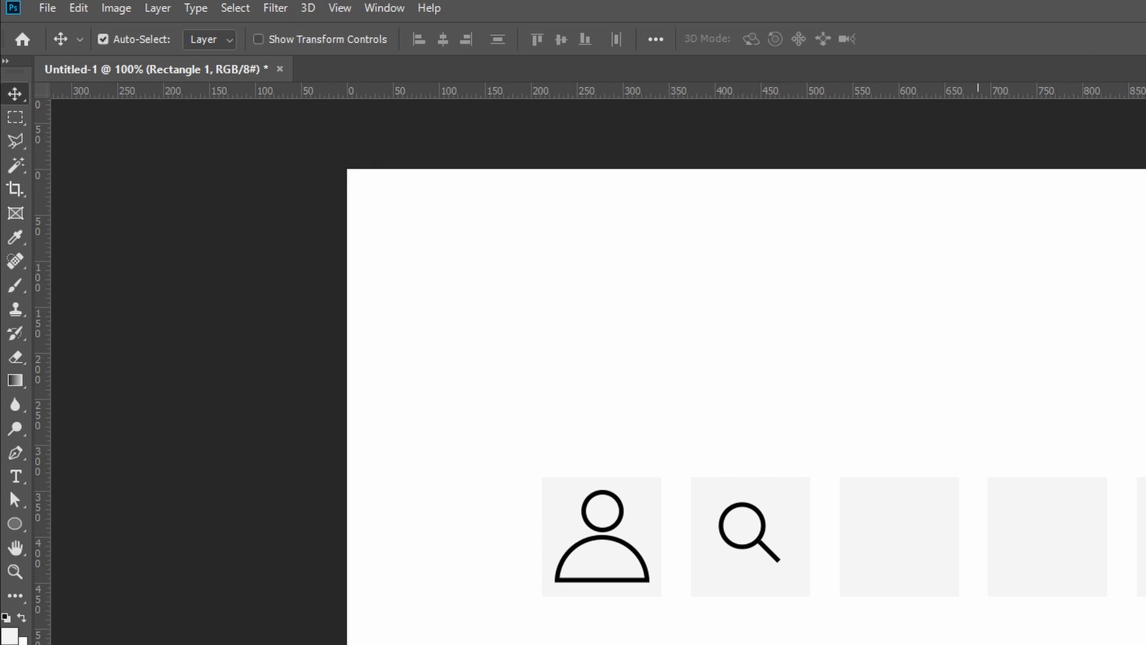
- Nudge the magnifying glass slightly down and to the left to centre it in the second square
{"action": "key", "text": "Down"}
{"action": "key", "text": "Down"}
{"action": "key", "text": "Down"}
{"action": "key", "text": "Left"}
{"action": "key", "text": "Left"}
{"action": "key", "text": "Up"}
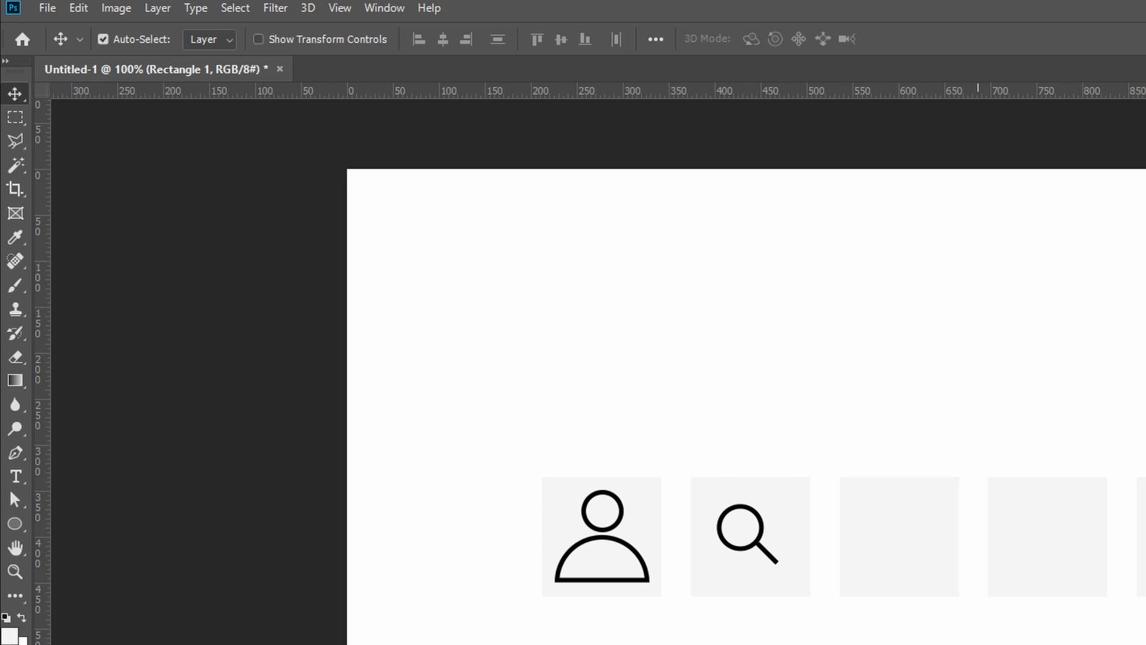
{"action": "key", "text": "Left"}
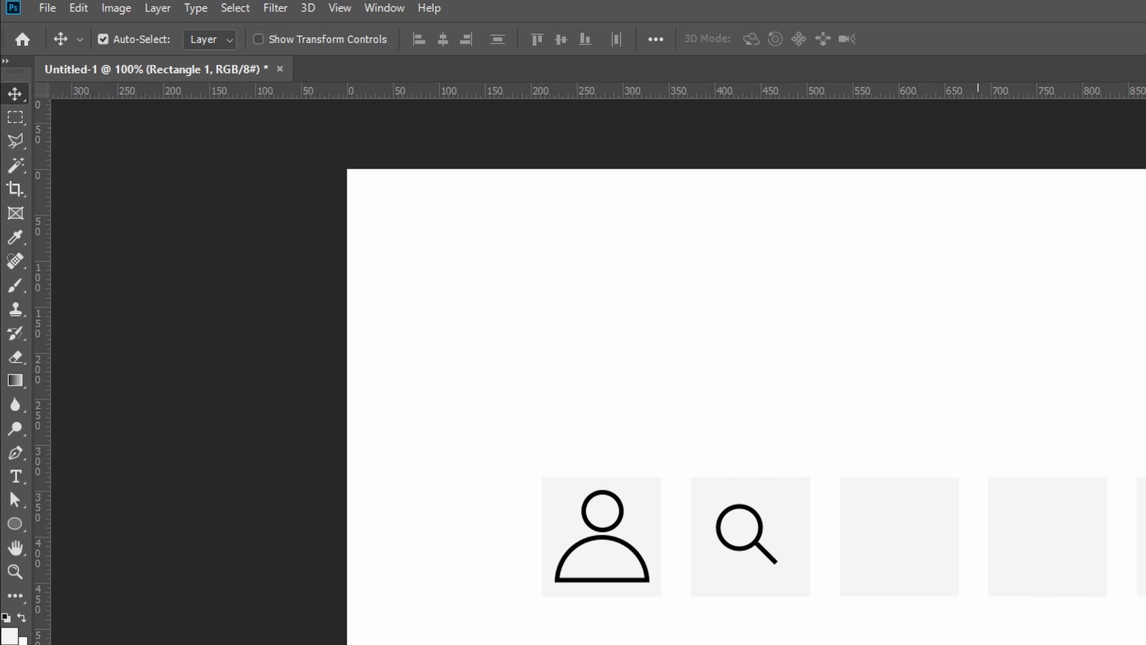
{"action": "key", "text": "Right"}
{"action": "key", "text": "Right"}
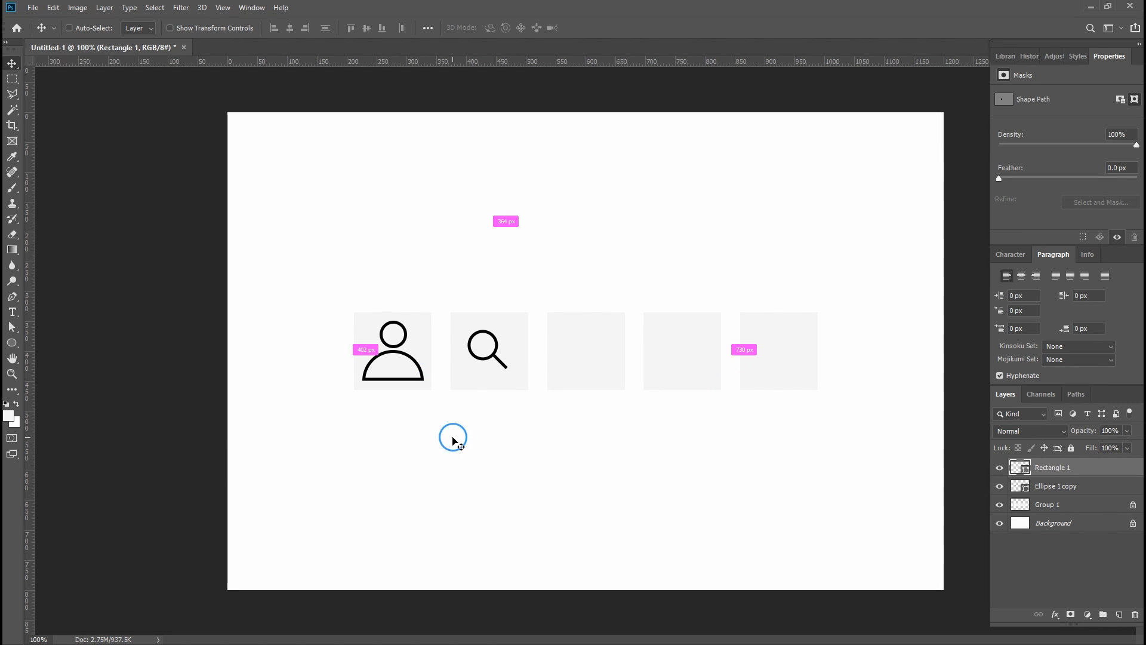
- Draw a horizontal bar 15 px wide and 5 px high in the third square's upper-left area, positioned at X 562 px, Y 361 px
{"action": "key", "text": "ctrl+plus"}
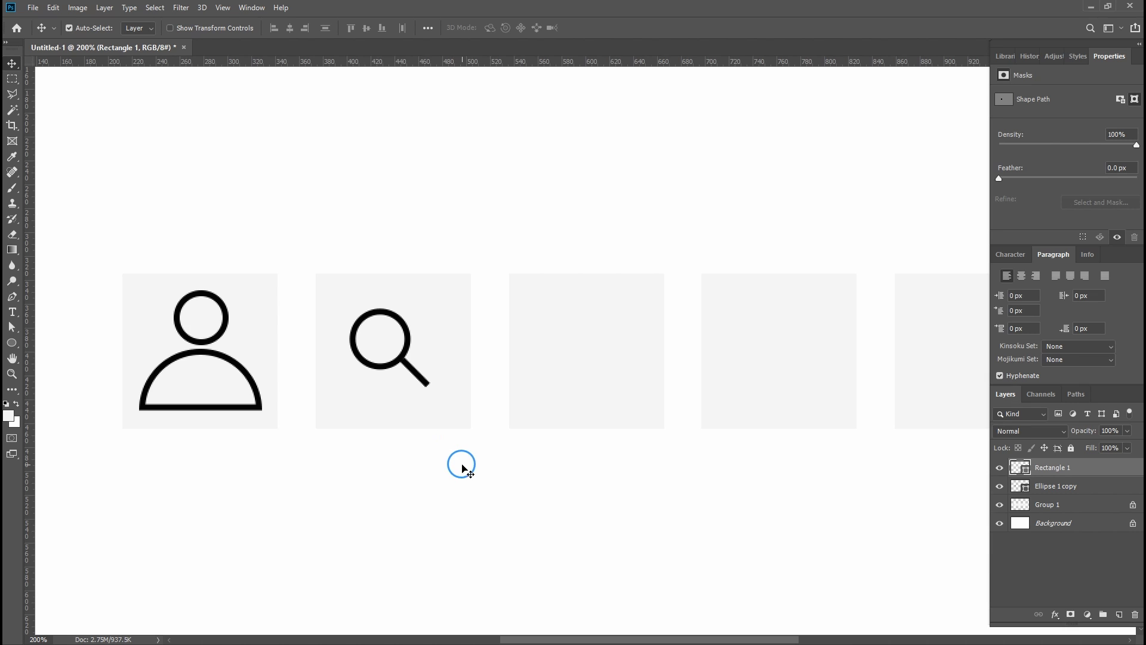
{"action": "left_click", "coordinate": [6, 339]}
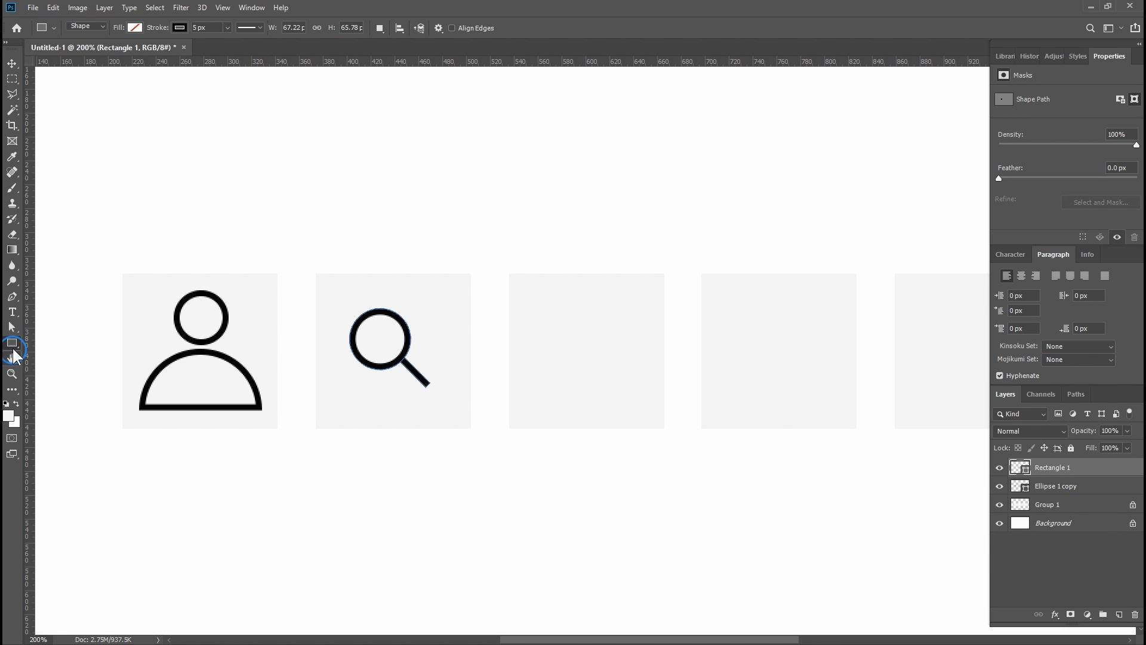
{"action": "right_click", "coordinate": [13, 346]}
{"action": "left_click", "coordinate": [45, 344]}
{"action": "left_click_drag", "start_coordinate": [530, 301], "coordinate": [548, 304]}
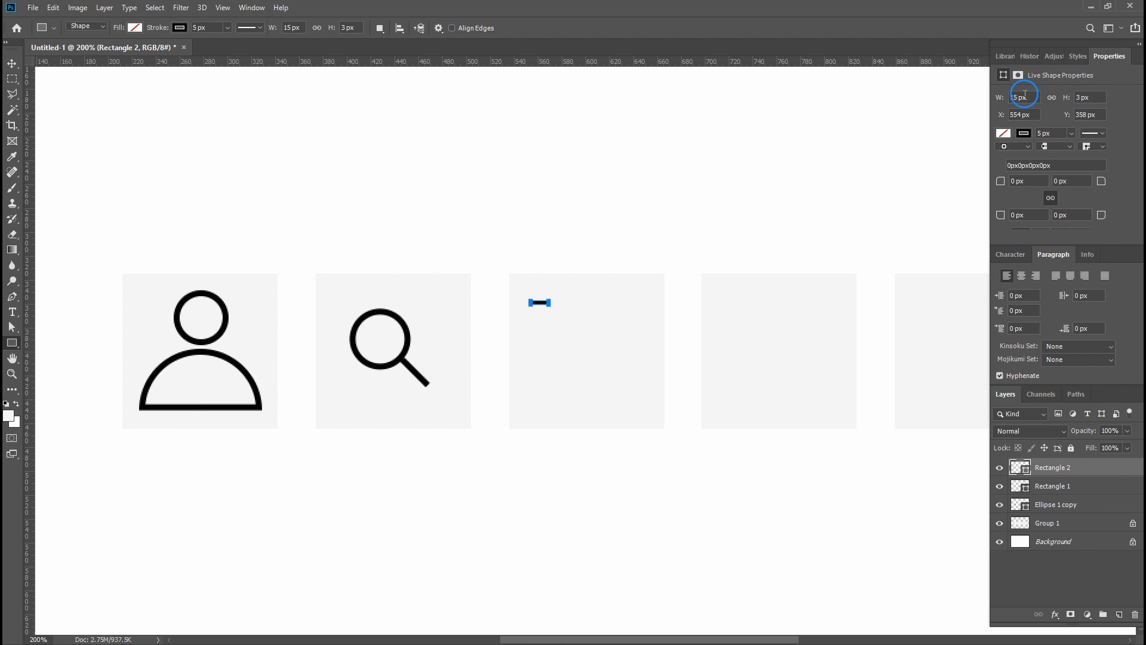
{"action": "left_click_drag", "start_coordinate": [1080, 90], "coordinate": [985, 83]}
{"action": "left_click", "coordinate": [12, 63]}
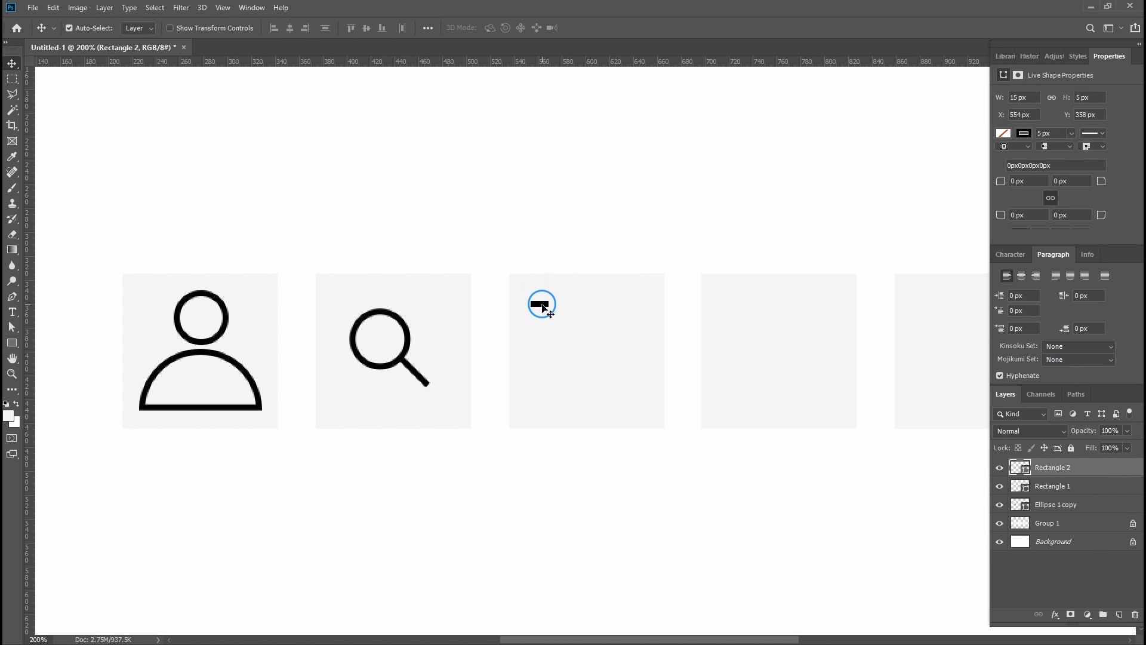
{"action": "left_click_drag", "start_coordinate": [540, 304], "coordinate": [549, 308]}
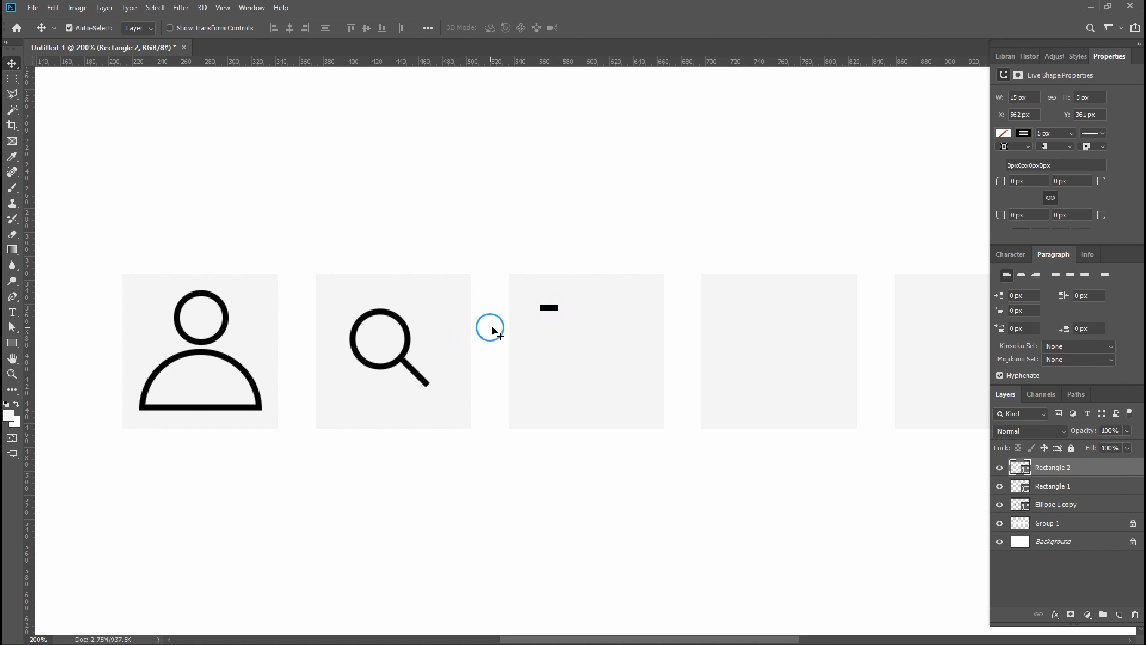
- Duplicate the short bar and rotate the copy 90° so it hangs vertically from the original's right end
{"action": "left_click_drag", "start_coordinate": [549, 311], "coordinate": [549, 342], "text": "alt"}
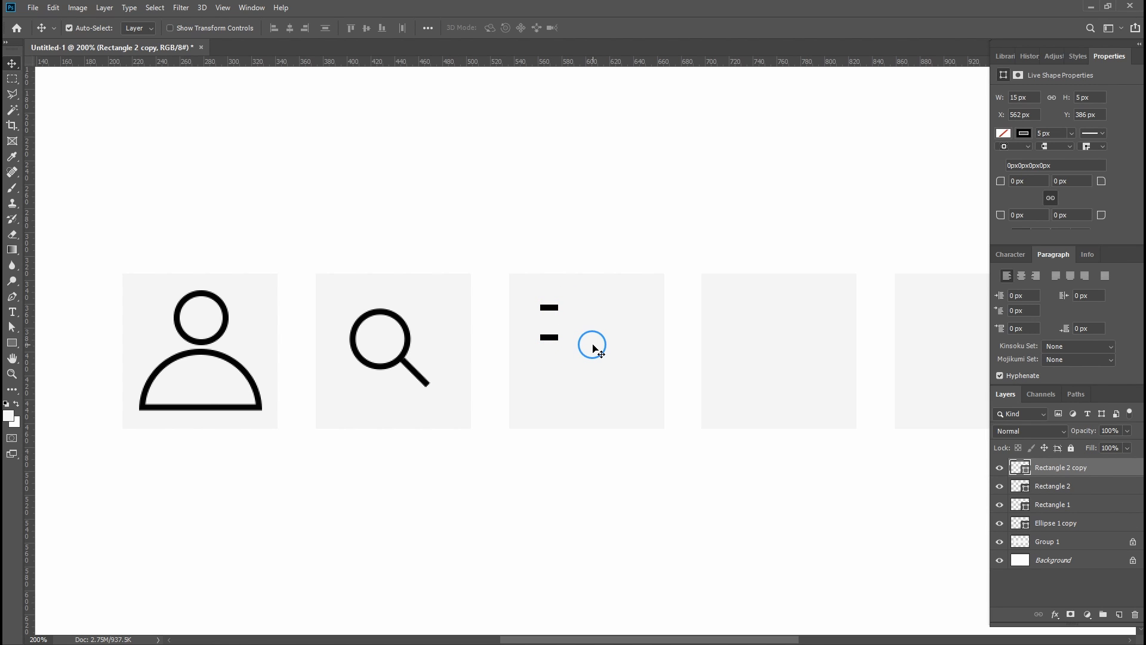
{"action": "left_click", "coordinate": [564, 380]}
{"action": "key", "text": "ctrl+t"}
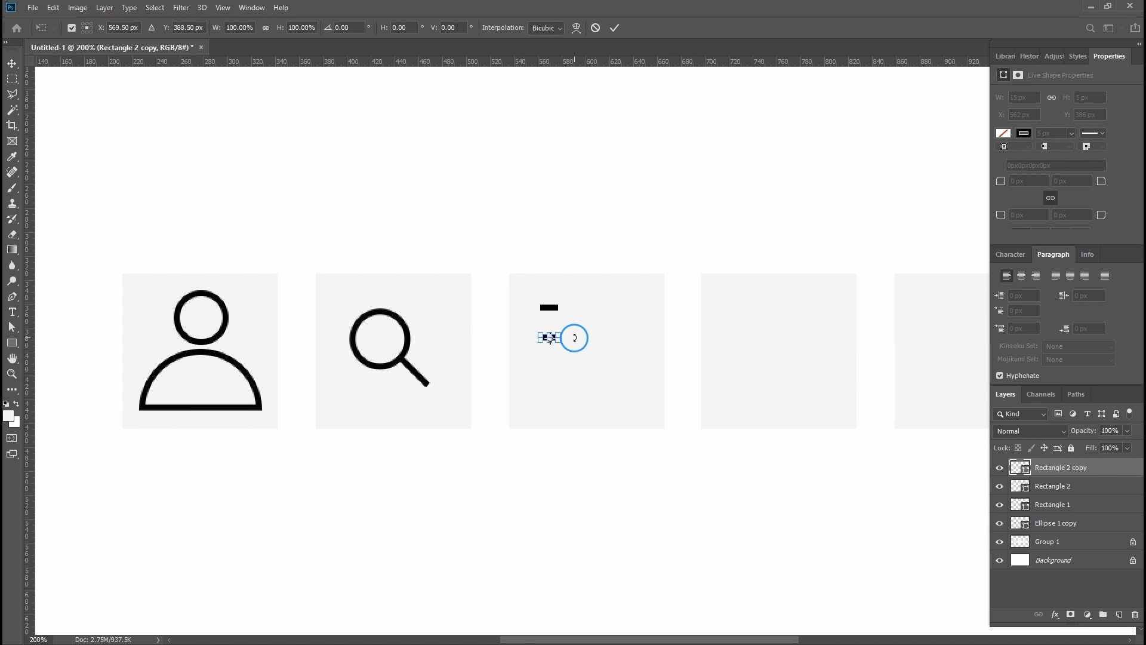
{"action": "left_click_drag", "start_coordinate": [574, 338], "coordinate": [551, 373]}
{"action": "key", "text": "Return"}
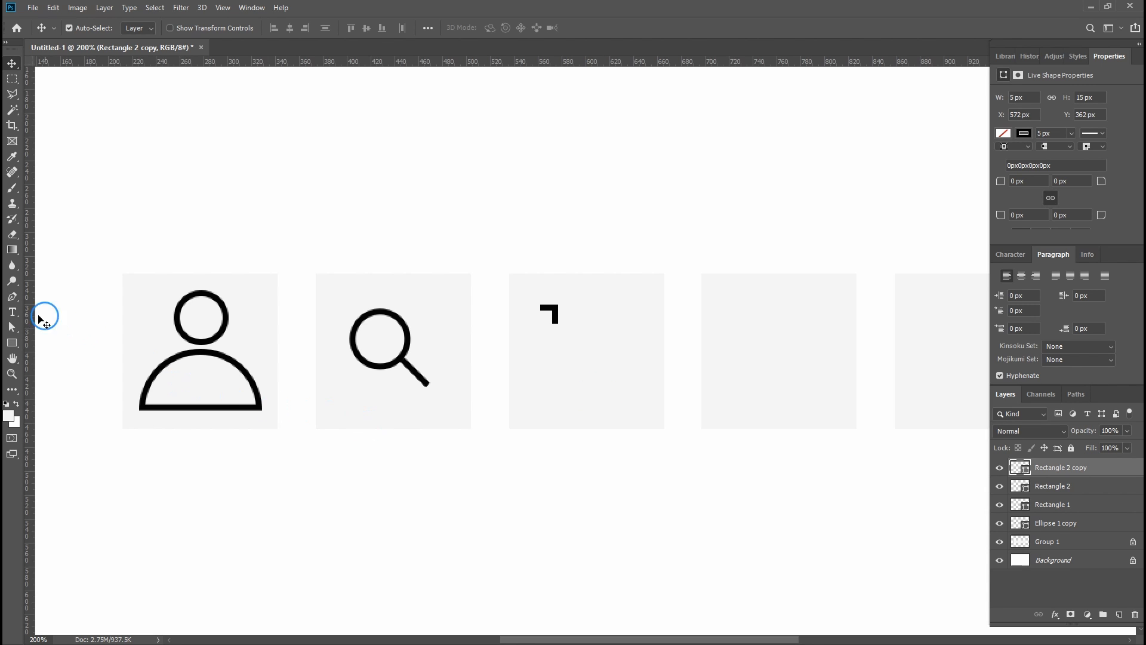
- Show the guides and extend the vertical bar downward to about 72 px high by moving its lower anchor points with Direct Selection
{"action": "left_click", "coordinate": [13, 327]}
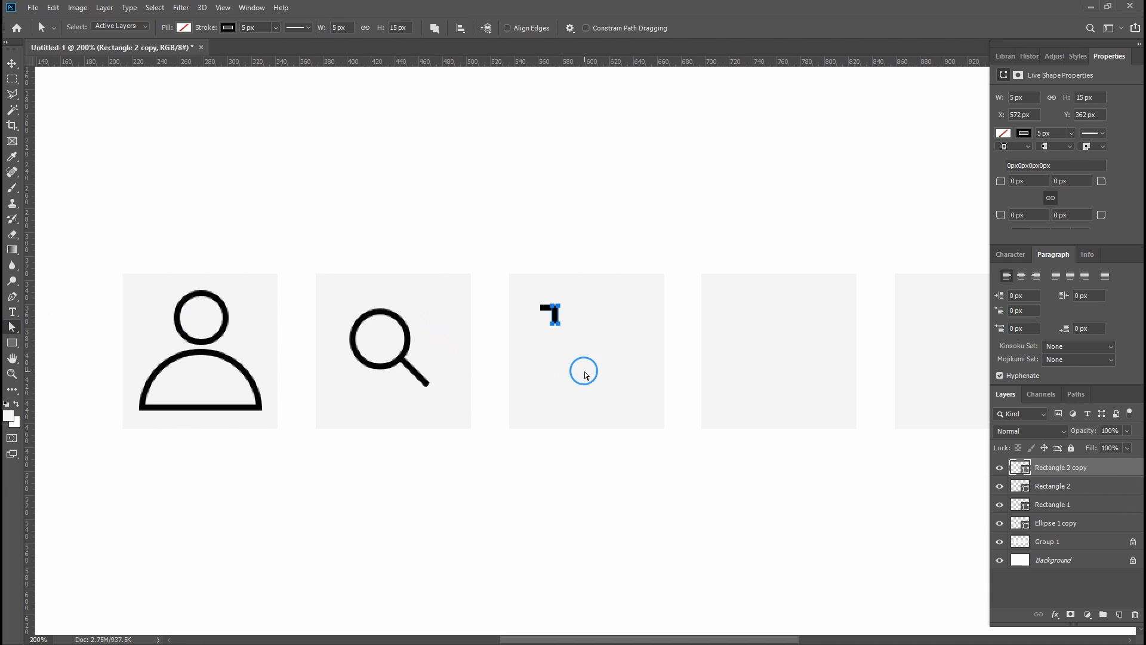
{"action": "left_click_drag", "start_coordinate": [594, 358], "coordinate": [538, 316]}
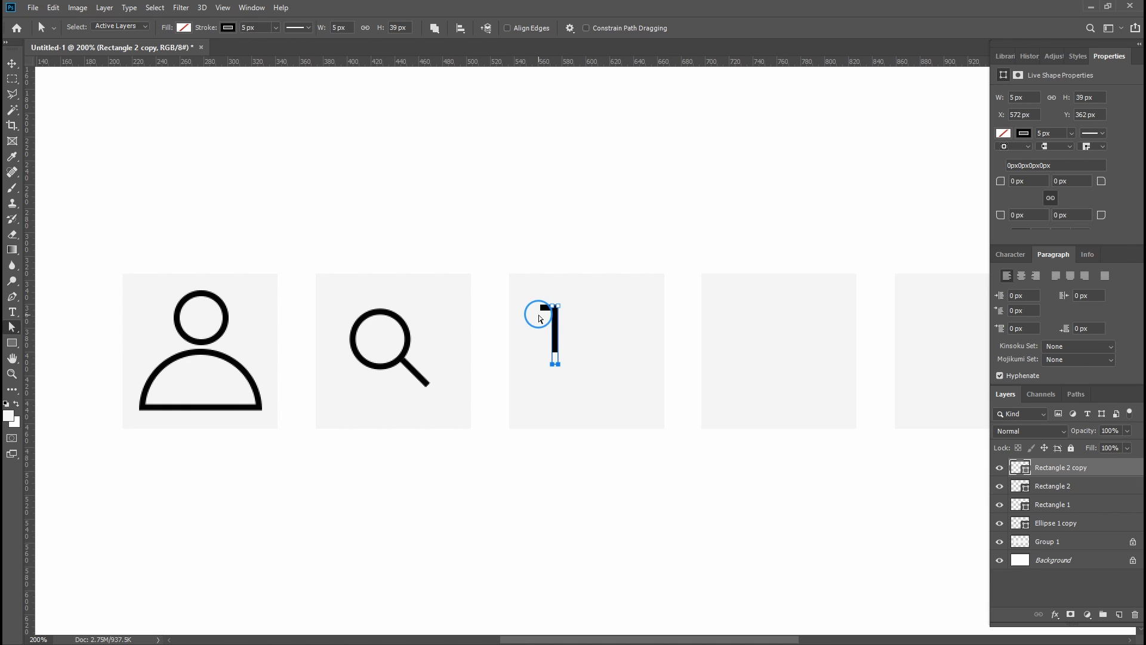
{"action": "key", "text": "ctrl+semicolon"}
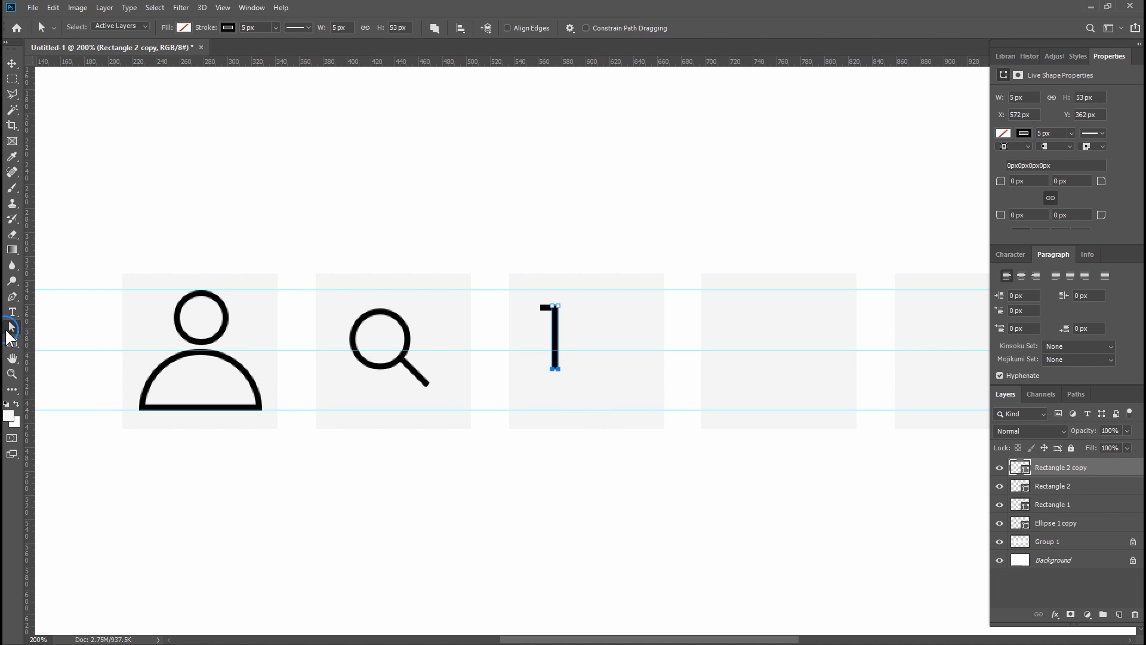
{"action": "right_click", "coordinate": [12, 330]}
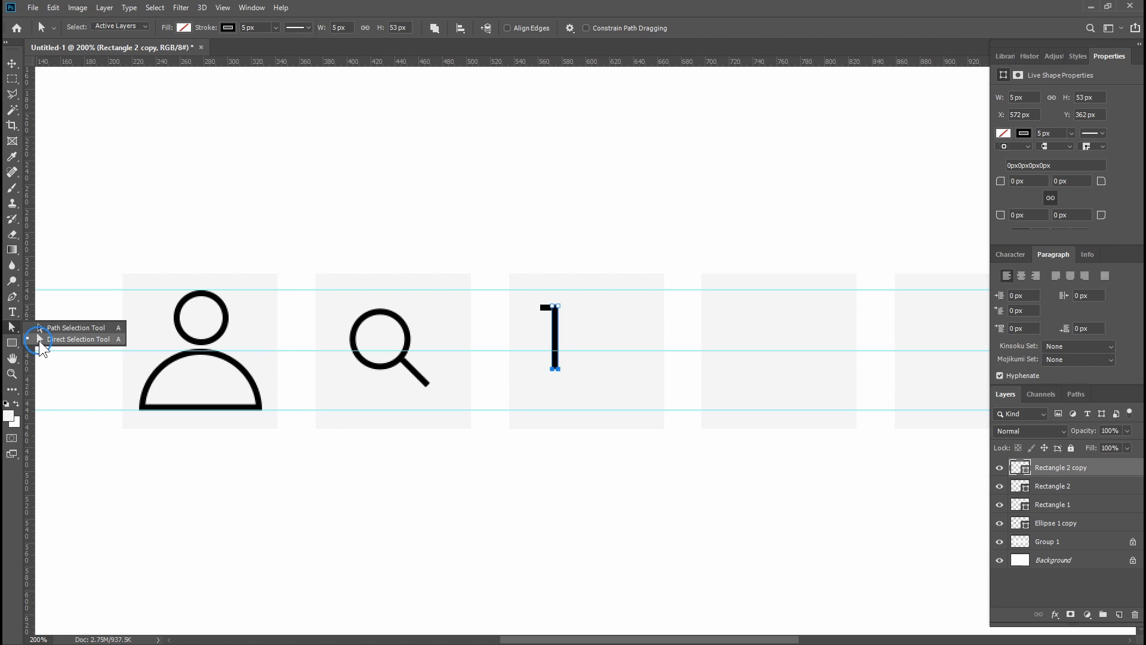
{"action": "left_click", "coordinate": [41, 340]}
{"action": "left_click_drag", "start_coordinate": [660, 485], "coordinate": [530, 357]}
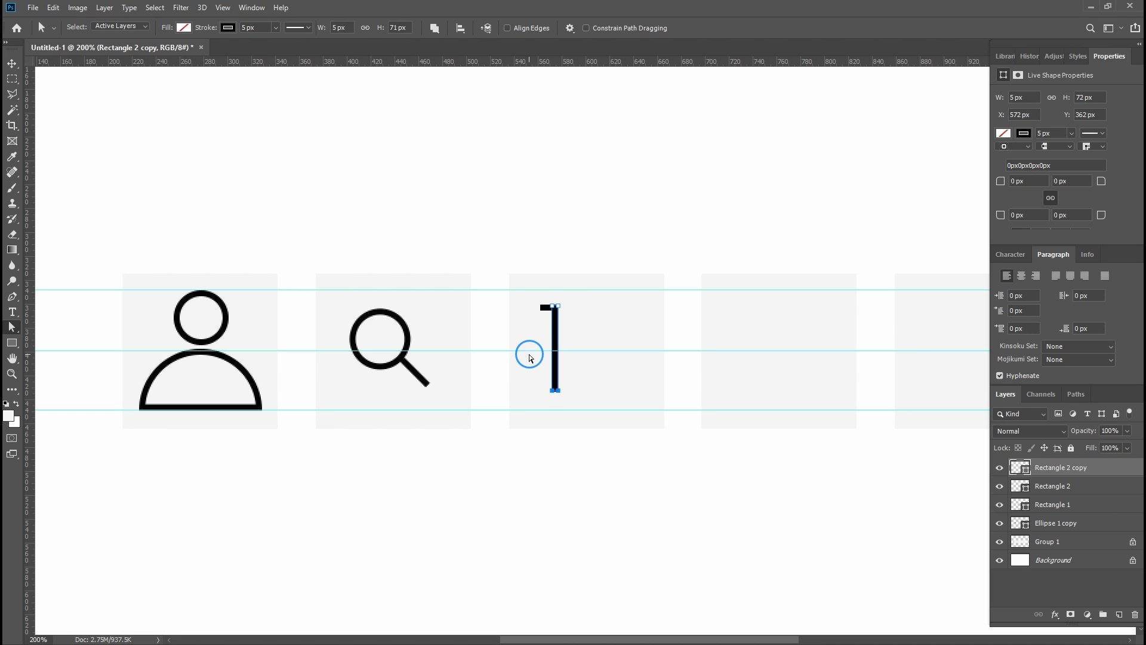
- Shorten the vertical bar to 49 px high by nudging its lower anchor points upward
{"action": "key", "text": "Up"}
{"action": "key", "text": "Up"}
{"action": "key", "text": "Up"}
{"action": "key", "text": "Up"}
{"action": "key", "text": "Up"}
{"action": "key", "text": "Up"}
{"action": "key", "text": "Up"}
{"action": "key", "text": "Up"}
{"action": "key", "text": "Up"}
{"action": "key", "text": "Up"}
{"action": "key", "text": "Up"}
{"action": "key", "text": "Up"}
{"action": "key", "text": "Up"}
{"action": "key", "text": "Up"}
{"action": "key", "text": "Up"}
{"action": "key", "text": "Up"}
{"action": "key", "text": "Up"}
{"action": "key", "text": "Up"}
{"action": "key", "text": "Up"}
{"action": "key", "text": "Up"}
{"action": "key", "text": "Up"}
{"action": "key", "text": "Up"}
{"action": "key", "text": "Up"}
{"action": "key", "text": "Up"}
{"action": "key", "text": "Up"}
{"action": "key", "text": "Up"}
{"action": "key", "text": "Down"}
{"action": "key", "text": "Down"}
{"action": "key", "text": "Down"}
{"action": "key", "text": "Down"}
{"action": "key", "text": "Down"}
{"action": "key", "text": "Down"}
{"action": "key", "text": "Down"}
{"action": "key", "text": "Down"}
{"action": "key", "text": "Down"}
{"action": "key", "text": "Down"}
- Slant the vertical bar by nudging its lower anchor points 11 px to the right, making the shape 16 px wide
{"action": "key", "text": "Right"}
{"action": "key", "text": "Right"}
{"action": "key", "text": "Right"}
{"action": "key", "text": "Right"}
{"action": "key", "text": "Right"}
{"action": "key", "text": "Right"}
{"action": "key", "text": "Right"}
{"action": "key", "text": "Right"}
{"action": "key", "text": "Right"}
{"action": "key", "text": "Right"}
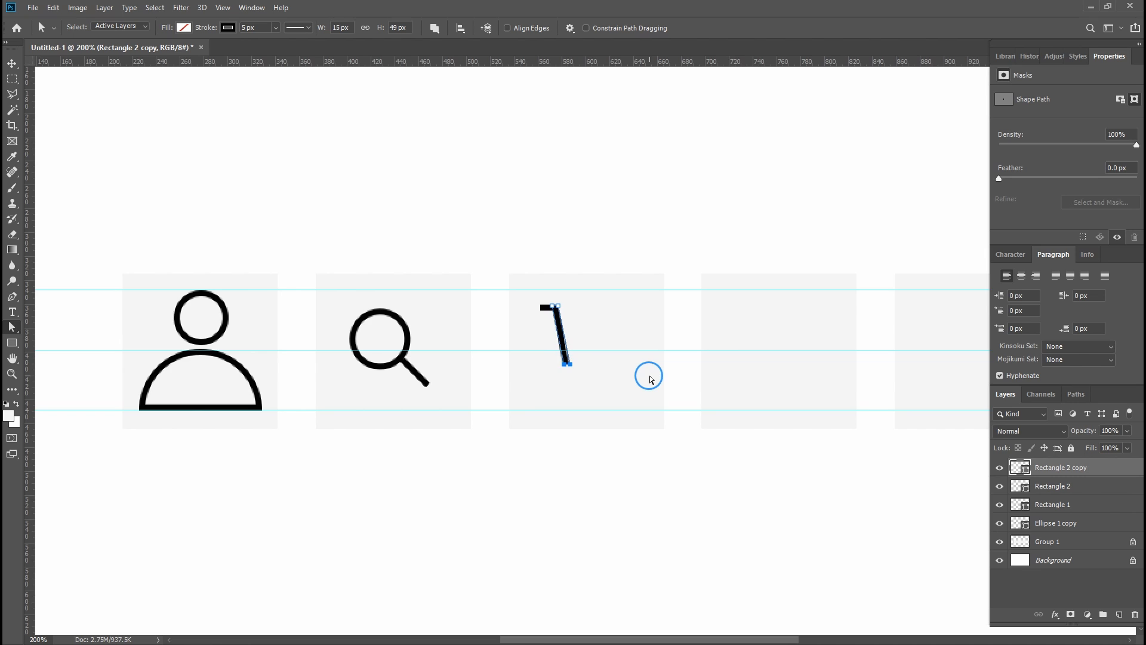
{"action": "key", "text": "Right"}
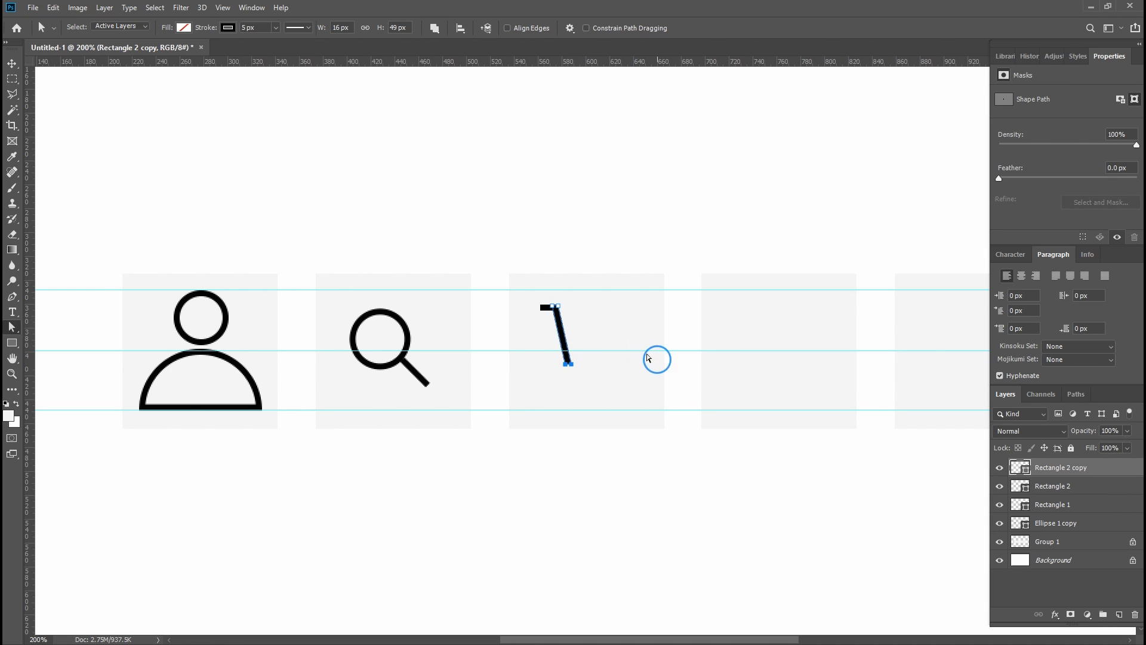
- Duplicate the short top bar straight down to Y 428 px, below the slanted bar
{"action": "left_click", "coordinate": [11, 65]}
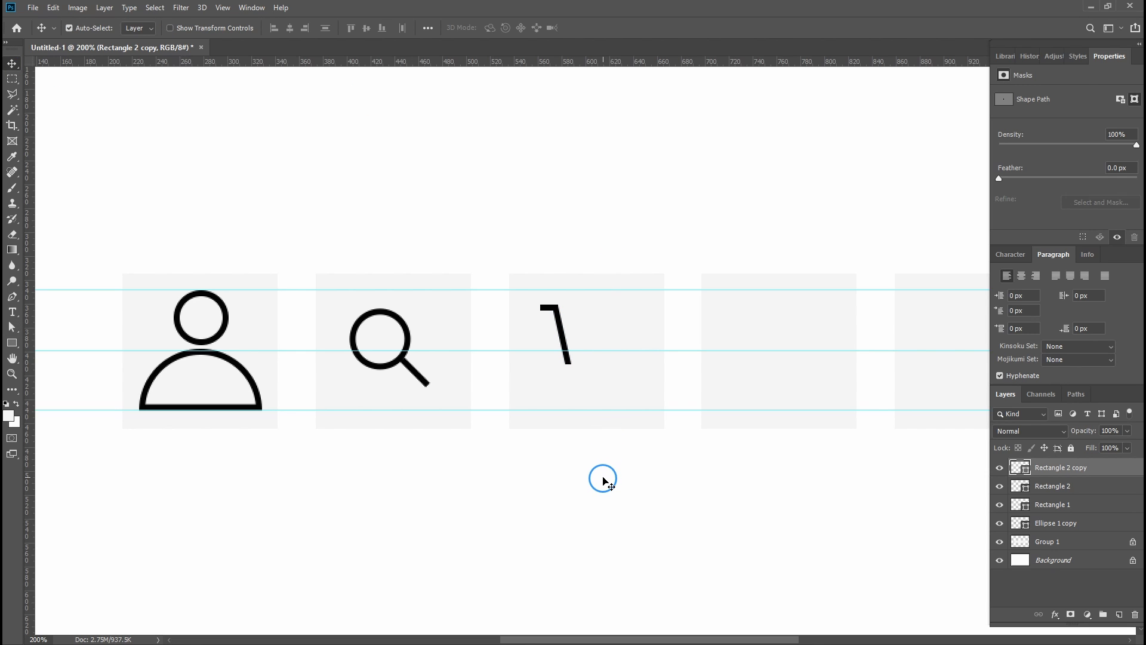
{"action": "left_click", "coordinate": [547, 309]}
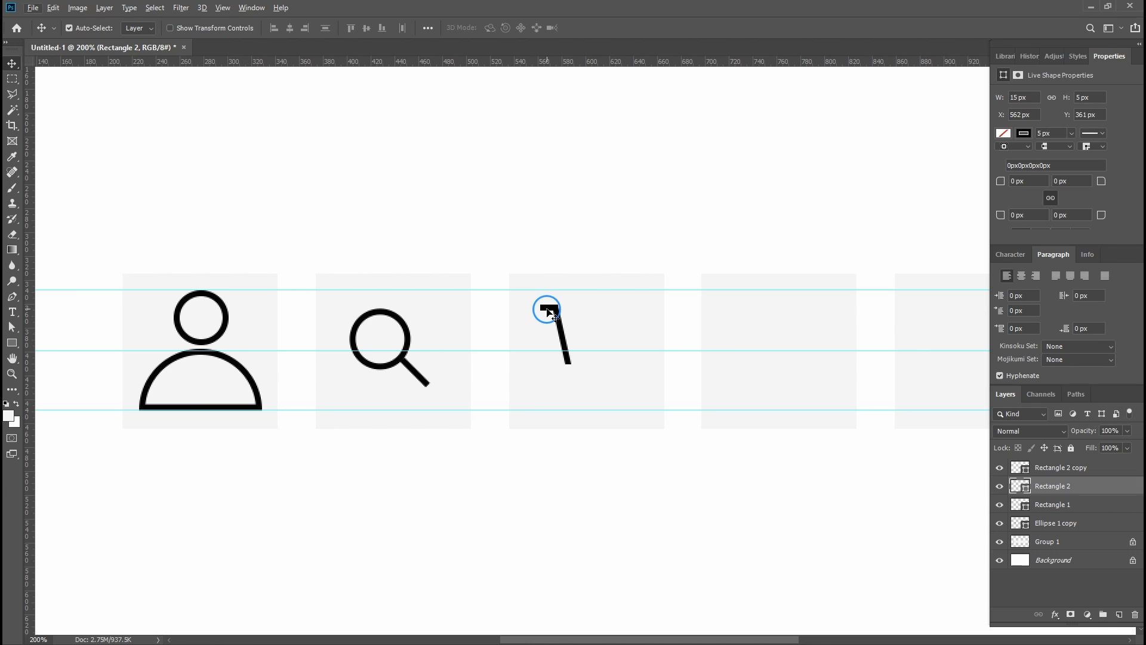
{"action": "left_click_drag", "start_coordinate": [548, 312], "coordinate": [548, 388]}
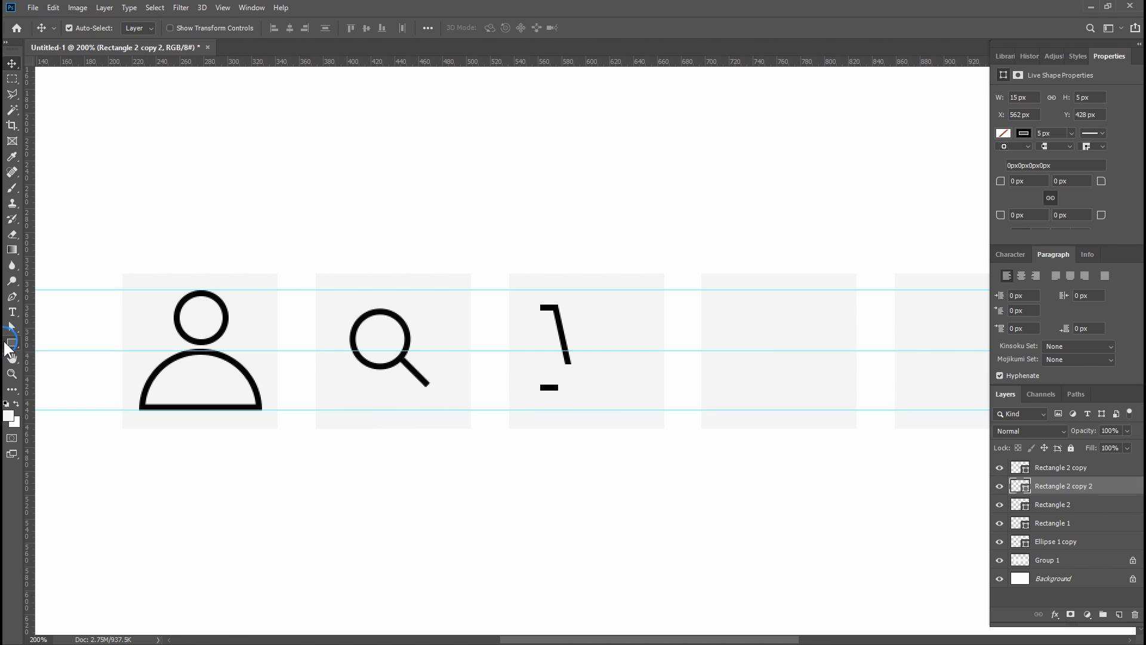
- Draw a horizontal rectangle 52 px wide across the foot of the slanted bar and set its height to 5 px
{"action": "left_click", "coordinate": [11, 343]}
{"action": "left_click_drag", "start_coordinate": [536, 363], "coordinate": [597, 368]}
{"action": "double_click", "coordinate": [1084, 98]}
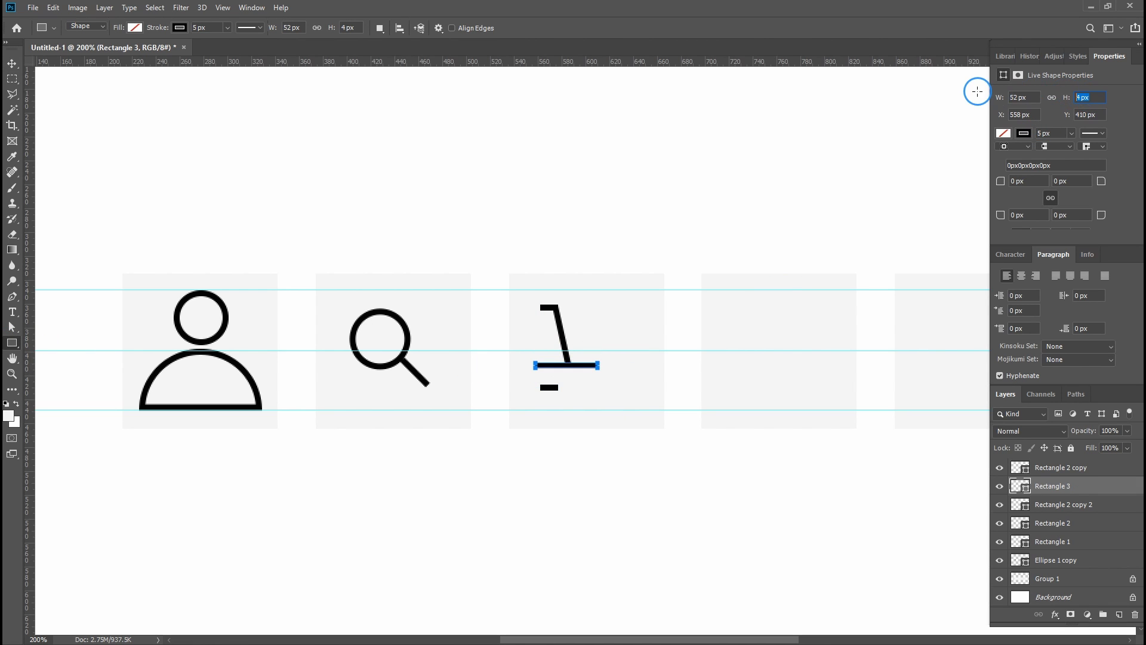
{"action": "type", "text": "5"}
{"action": "key", "text": "Return"}
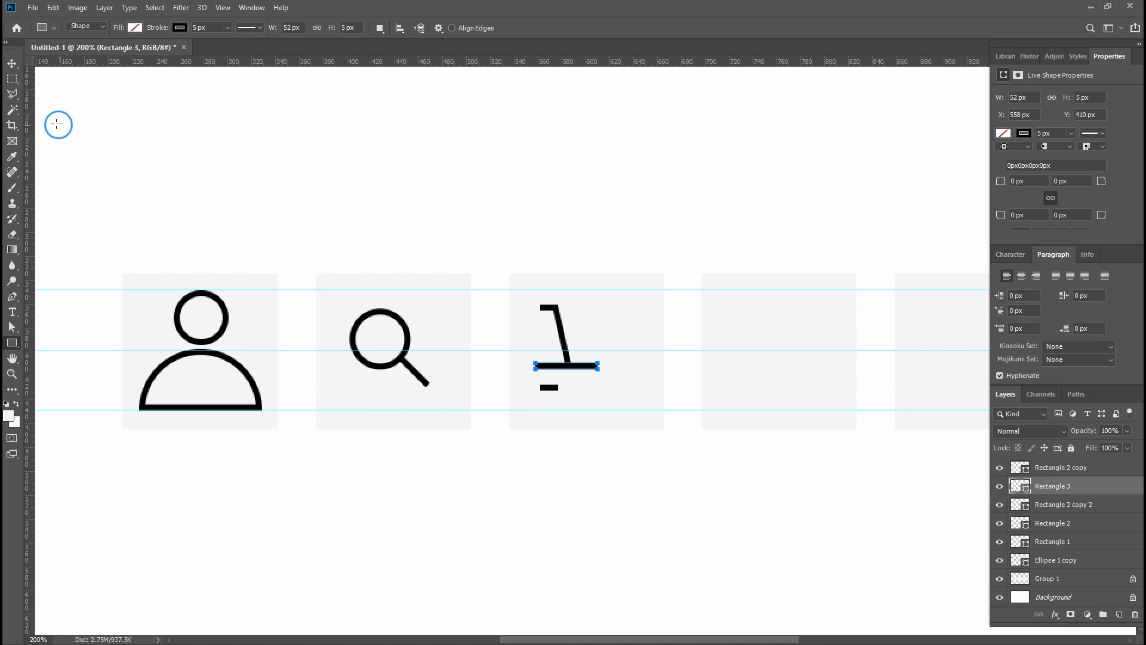
- Duplicate the lower short bar directly below itself at Y 445 px and set the copy's width to 50 px
{"action": "left_click", "coordinate": [12, 63]}
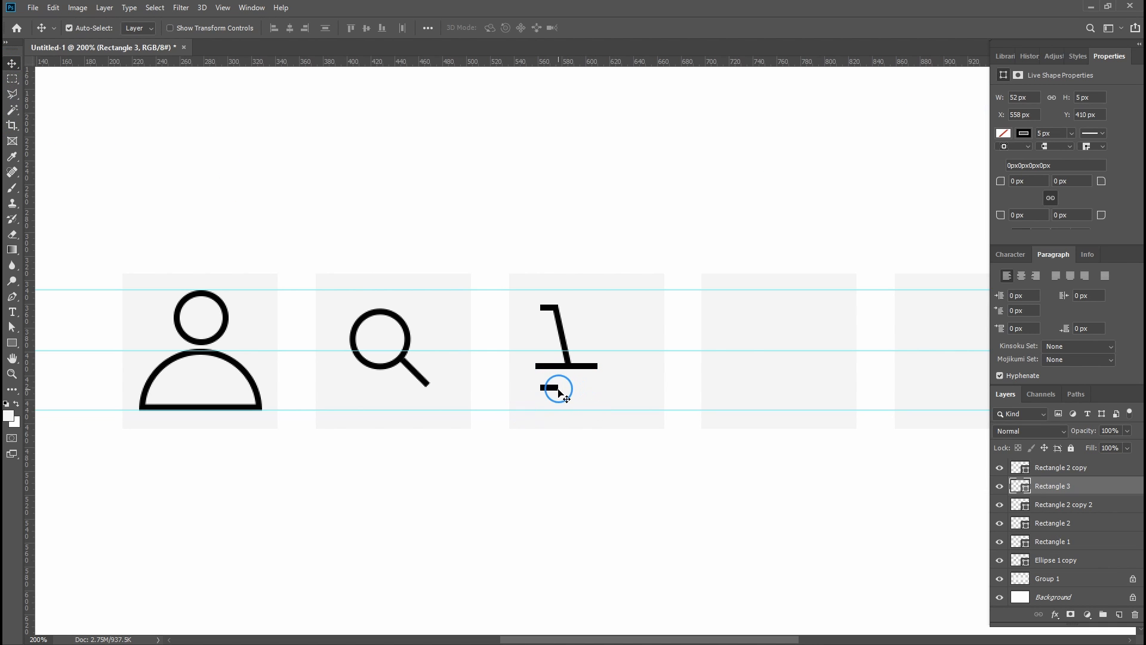
{"action": "left_click_drag", "start_coordinate": [561, 391], "coordinate": [582, 412]}
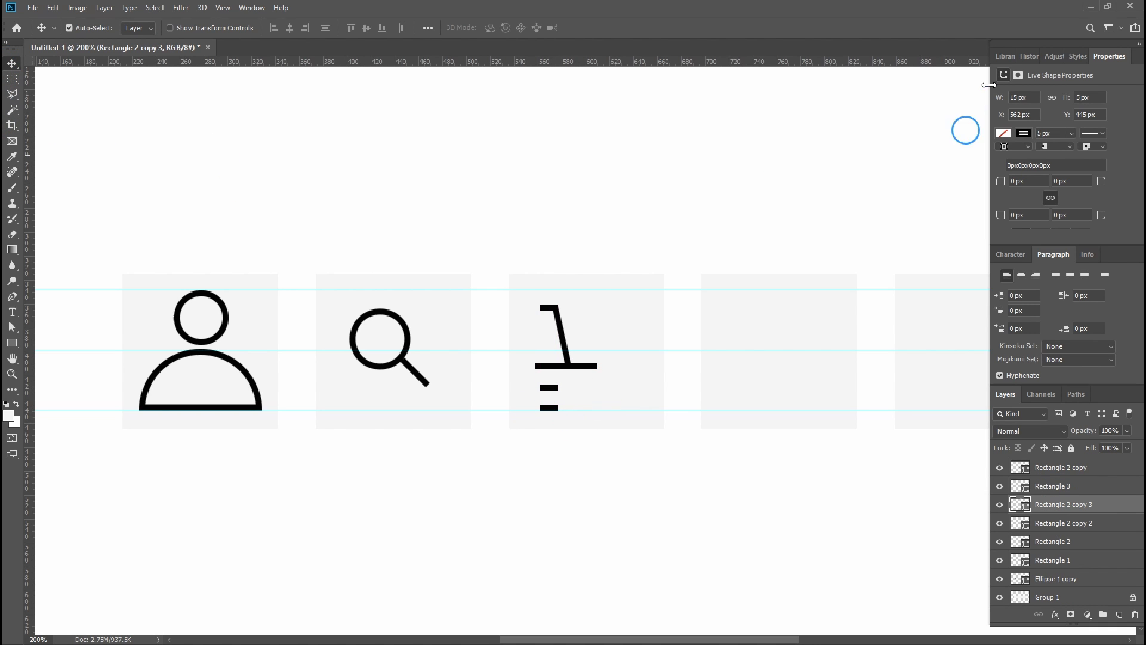
{"action": "left_click", "coordinate": [1032, 100]}
{"action": "type", "text": "50"}
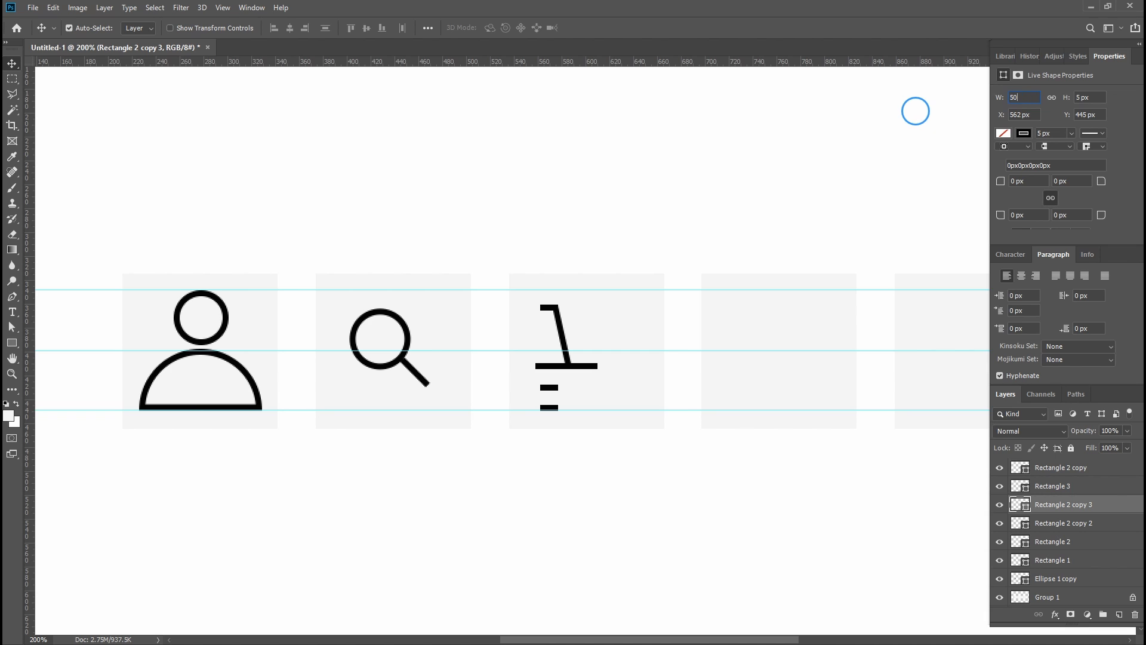
{"action": "key", "text": "Return"}
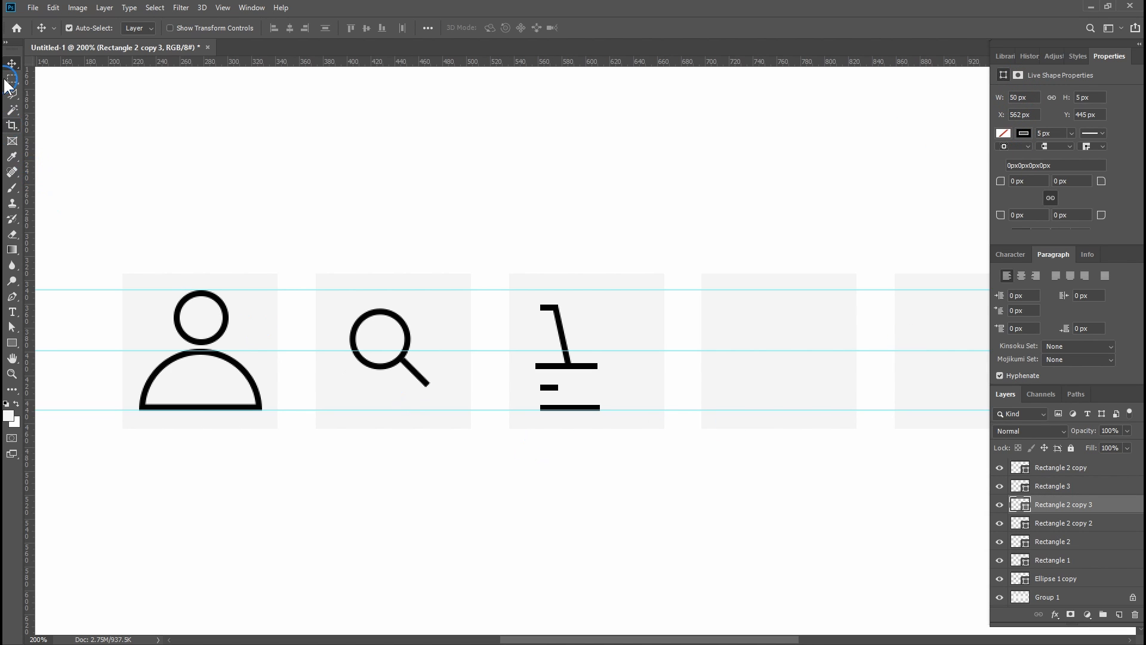
- Delete the short bar between the two long horizontal bars
{"action": "left_click", "coordinate": [557, 484]}
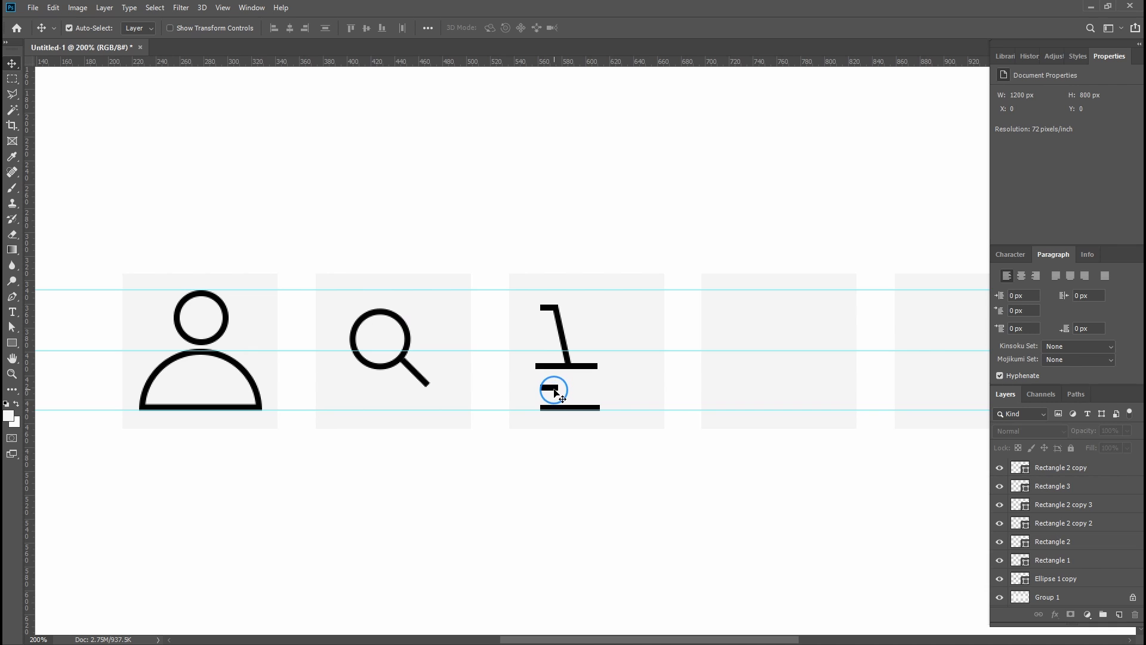
{"action": "left_click", "coordinate": [554, 389]}
{"action": "key", "text": "Delete"}
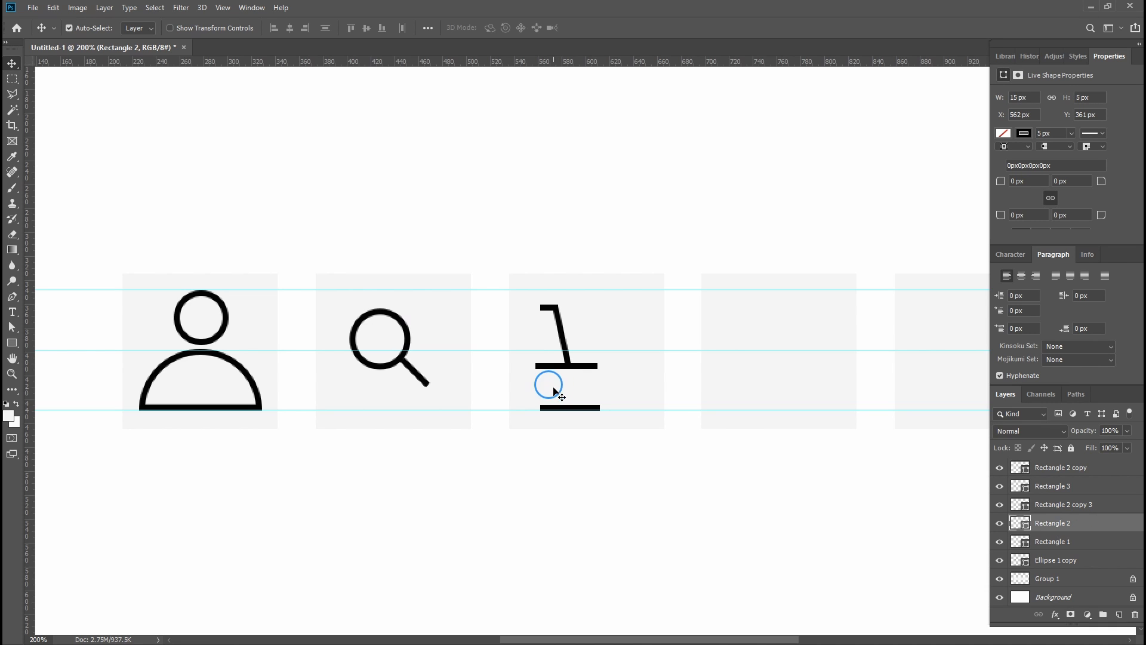
- Delete the long bar at the foot of the slanted bar and hide the guides
{"action": "left_click", "coordinate": [540, 368]}
{"action": "key", "text": "Delete"}
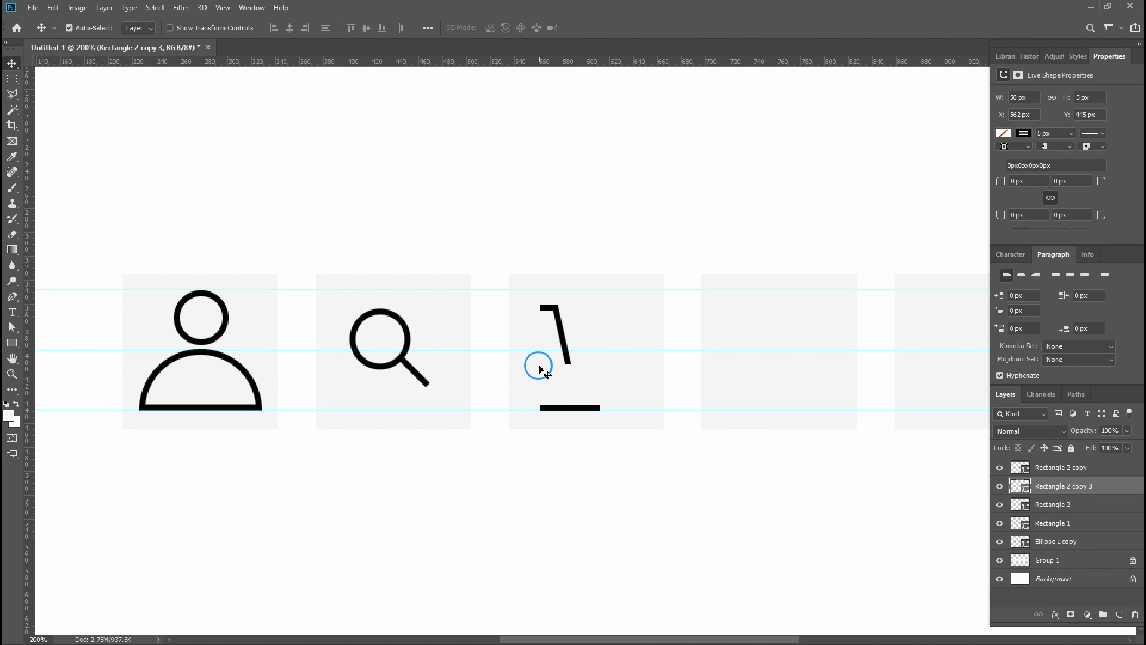
{"action": "key", "text": "ctrl+semicolon"}
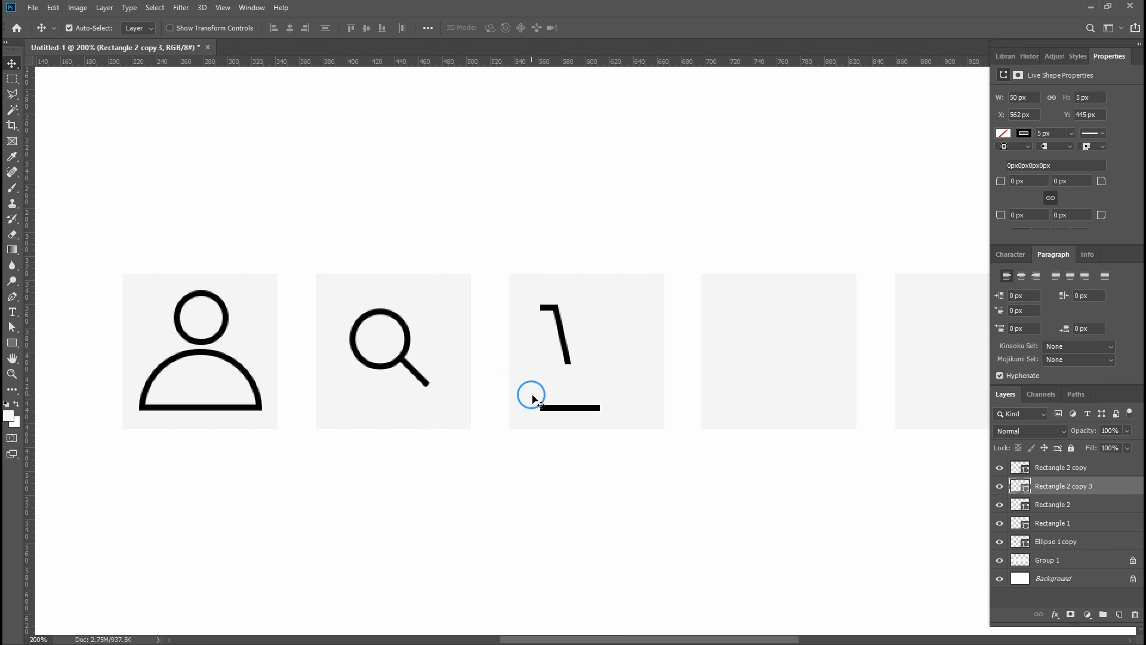
- Move the remaining 50 px bar up to X 583 px, Y 406 px so it extends rightward from the slanted bar's foot
{"action": "left_click_drag", "start_coordinate": [560, 409], "coordinate": [589, 355]}
{"action": "key", "text": "Down"}
{"action": "key", "text": "shift+Down"}
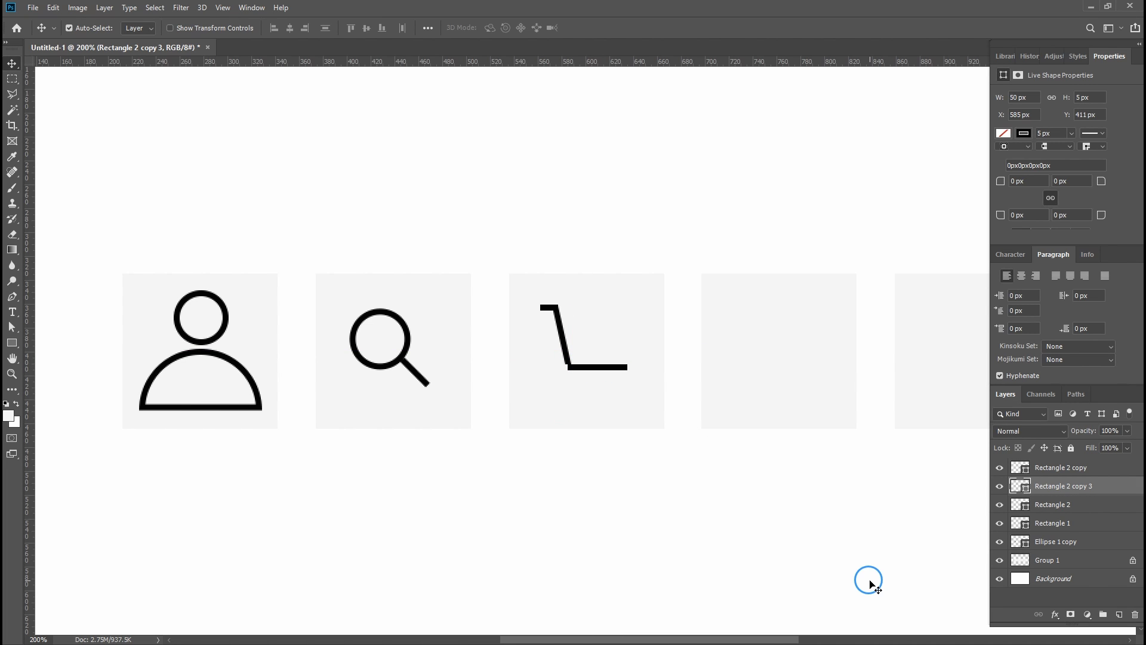
{"action": "key", "text": "Up"}
{"action": "key", "text": "Up"}
{"action": "key", "text": "Up"}
{"action": "key", "text": "Up"}
{"action": "key", "text": "Left"}
{"action": "key", "text": "Up"}
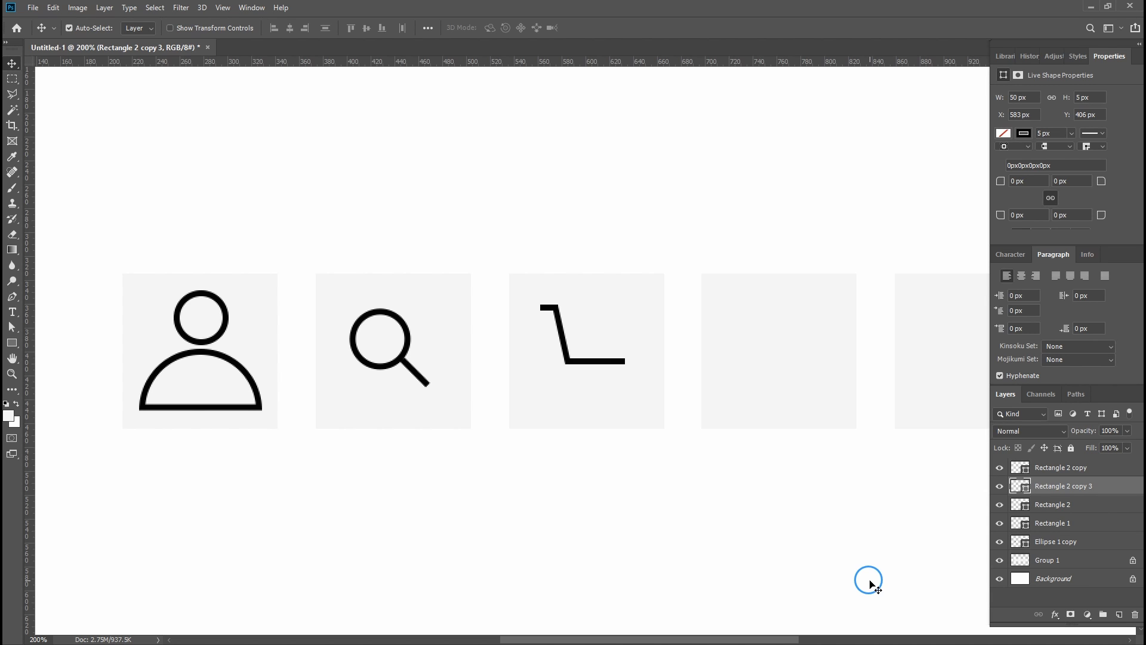
- Duplicate the slanted bar to the right end of the base bar, flip the copy horizontally and nudge it right to meet the corner
{"action": "left_click", "coordinate": [562, 337]}
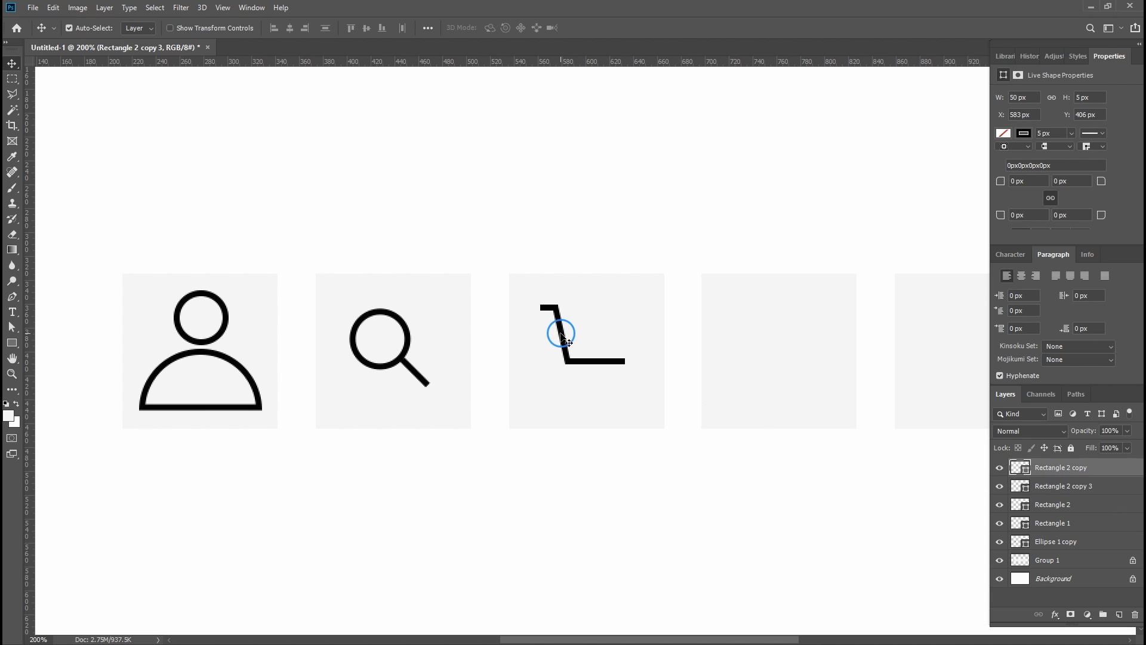
{"action": "left_click_drag", "start_coordinate": [561, 337], "coordinate": [624, 333]}
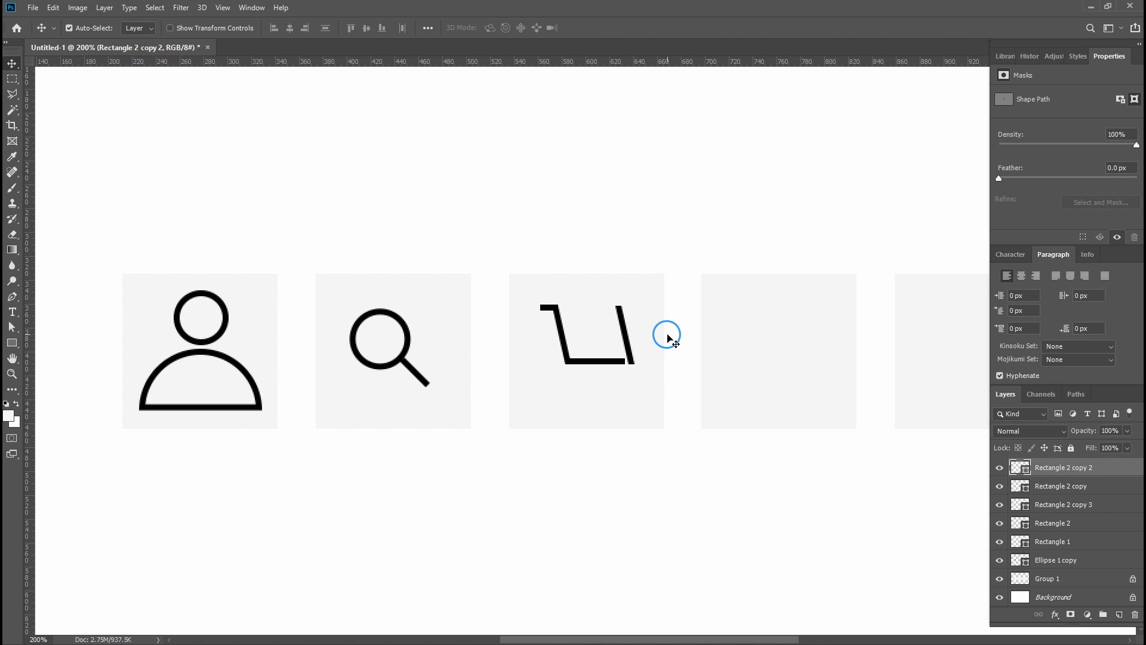
{"action": "key", "text": "ctrl+t"}
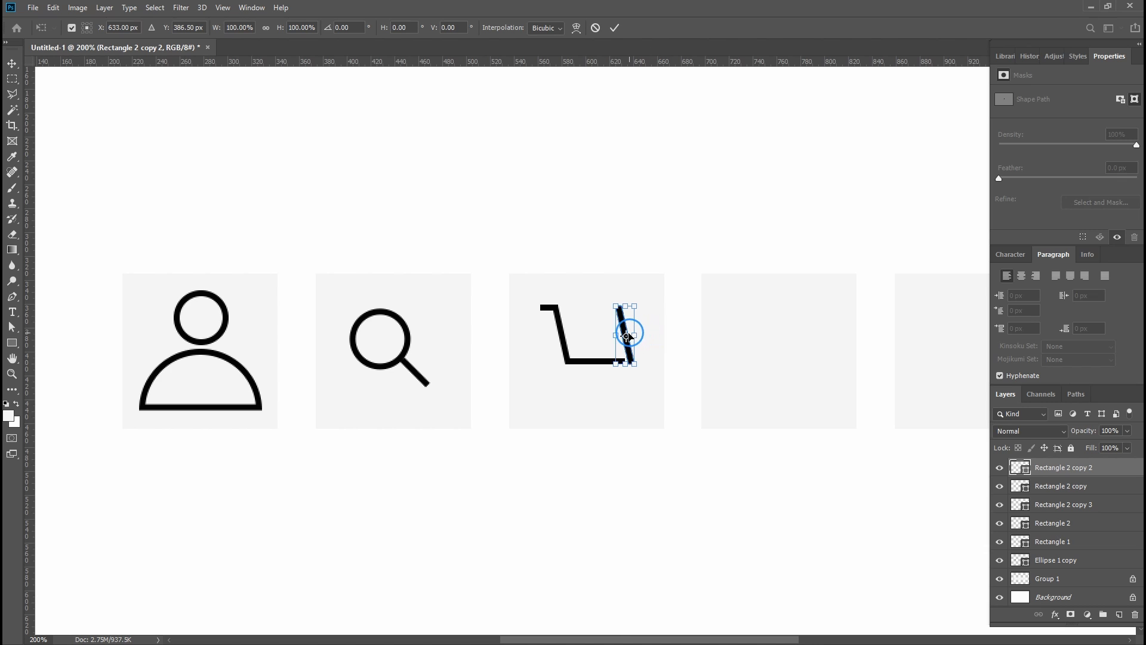
{"action": "right_click", "coordinate": [627, 330]}
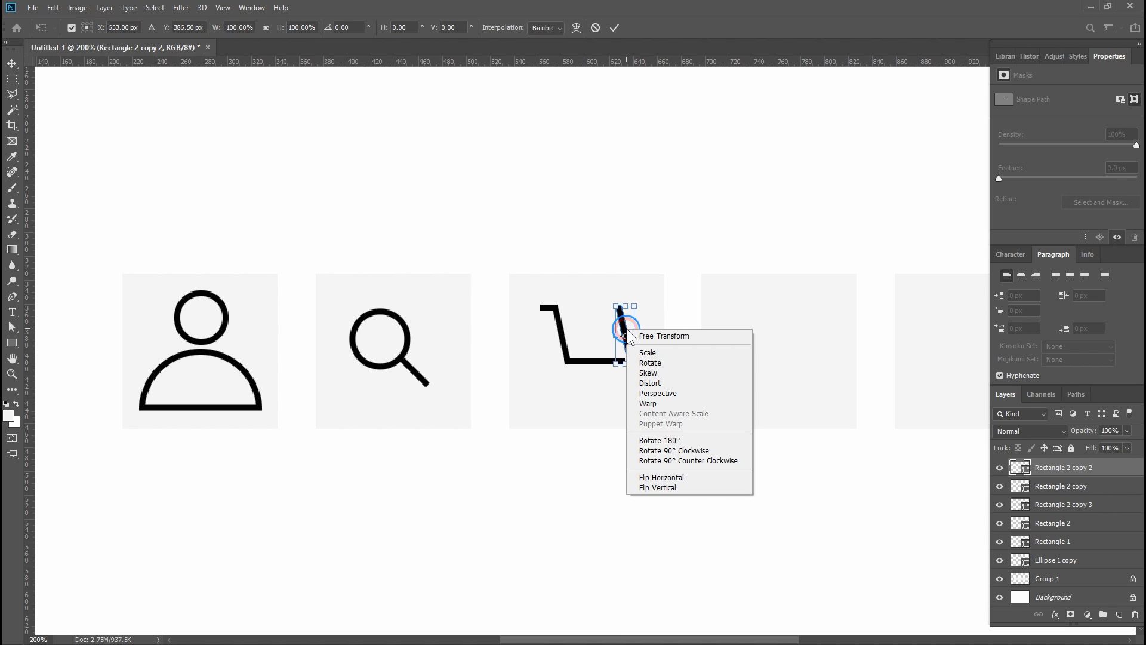
{"action": "left_click", "coordinate": [684, 480]}
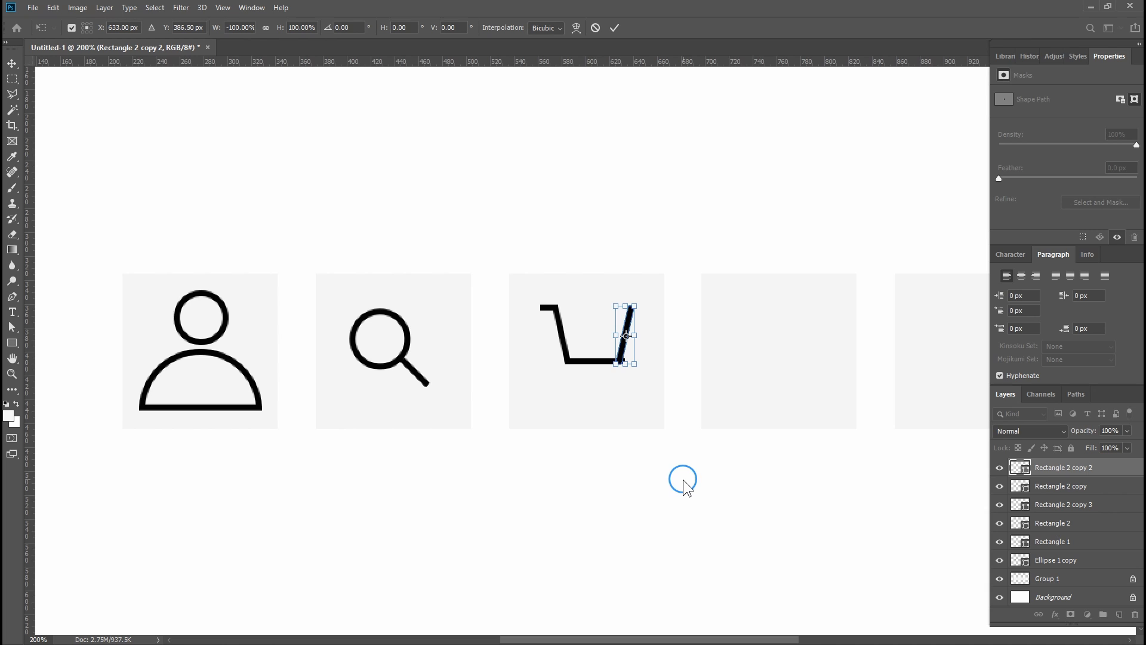
{"action": "key", "text": "Return"}
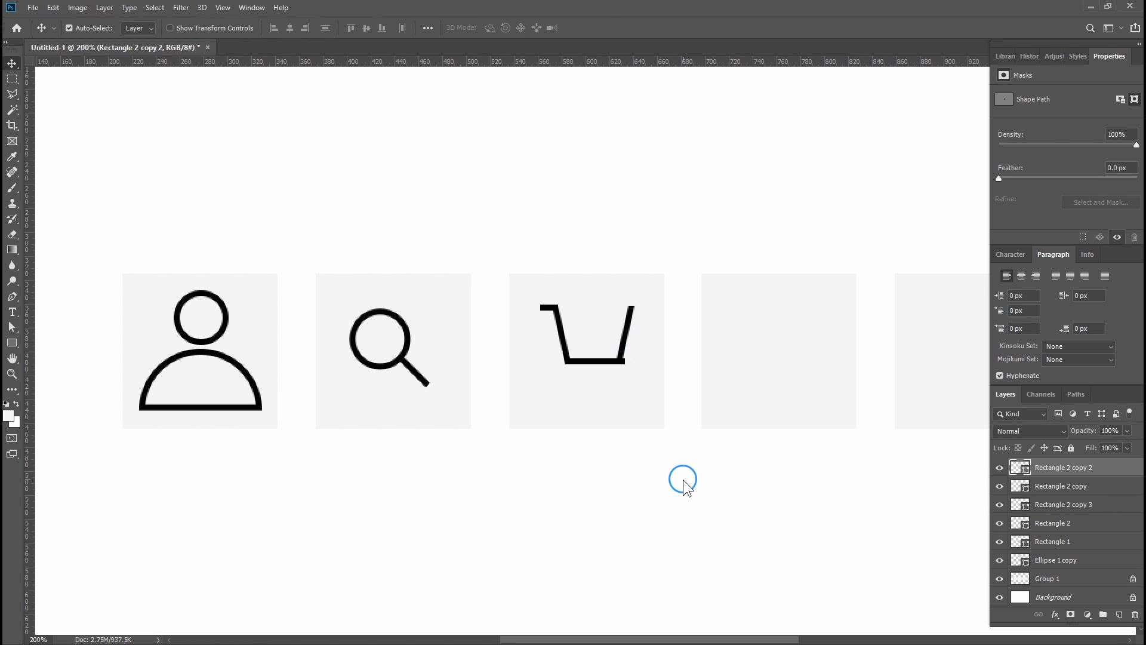
{"action": "key", "text": "Right"}
{"action": "key", "text": "Right"}
{"action": "key", "text": "Right"}
{"action": "key", "text": "Right"}
- Duplicate the base bar up to Y 373 px and stretch both ends of the copy to 61 px wide, starting at X 578 px
{"action": "left_click", "coordinate": [603, 365]}
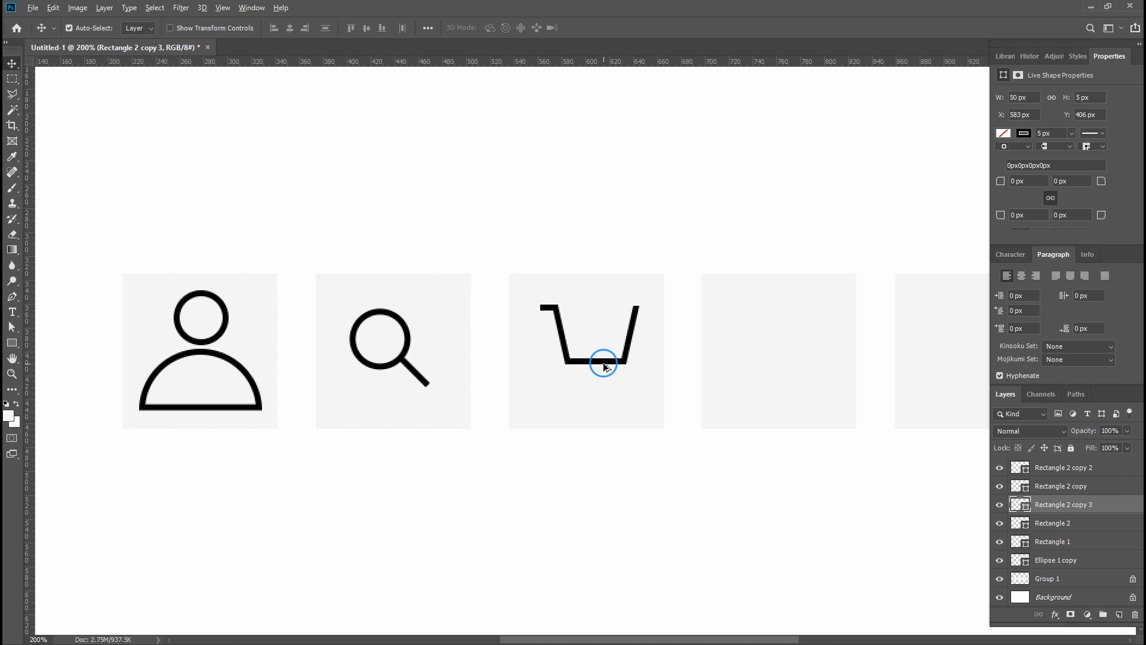
{"action": "left_click_drag", "start_coordinate": [603, 366], "coordinate": [600, 327]}
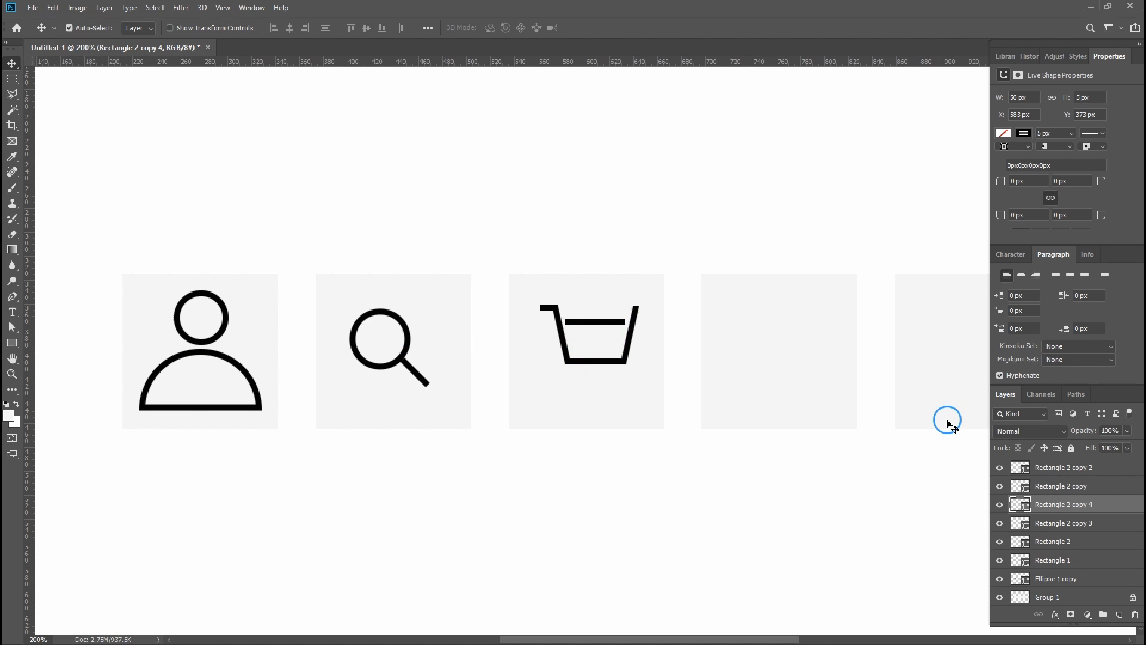
{"action": "left_click", "coordinate": [13, 328]}
{"action": "left_click_drag", "start_coordinate": [591, 289], "coordinate": [647, 345]}
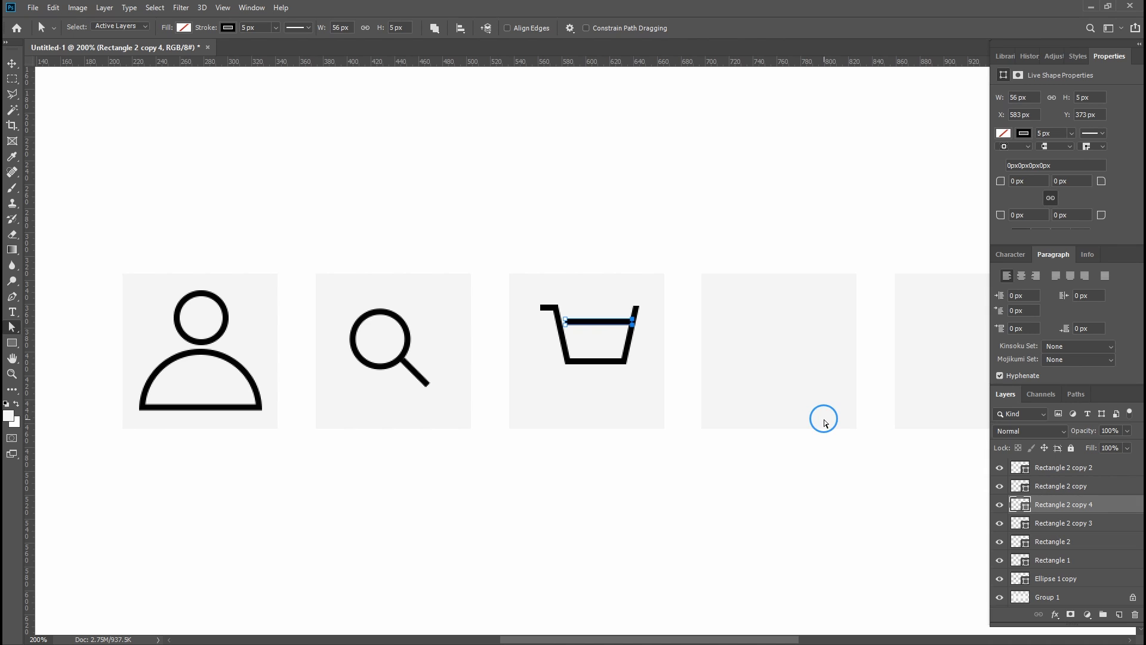
{"action": "left_click_drag", "start_coordinate": [518, 281], "coordinate": [583, 356]}
{"action": "left_click", "coordinate": [12, 63]}
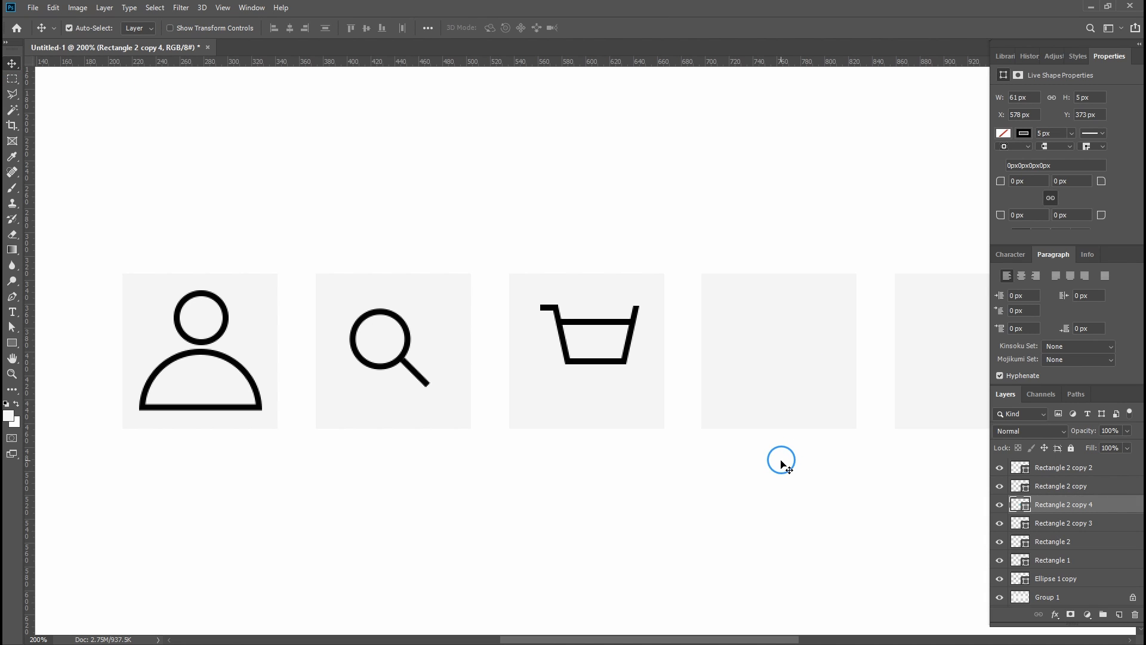
- Shorten the right slanted bar to 38 px high by shifting its top anchor points 11 px down and 3 px left
{"action": "left_click", "coordinate": [636, 310]}
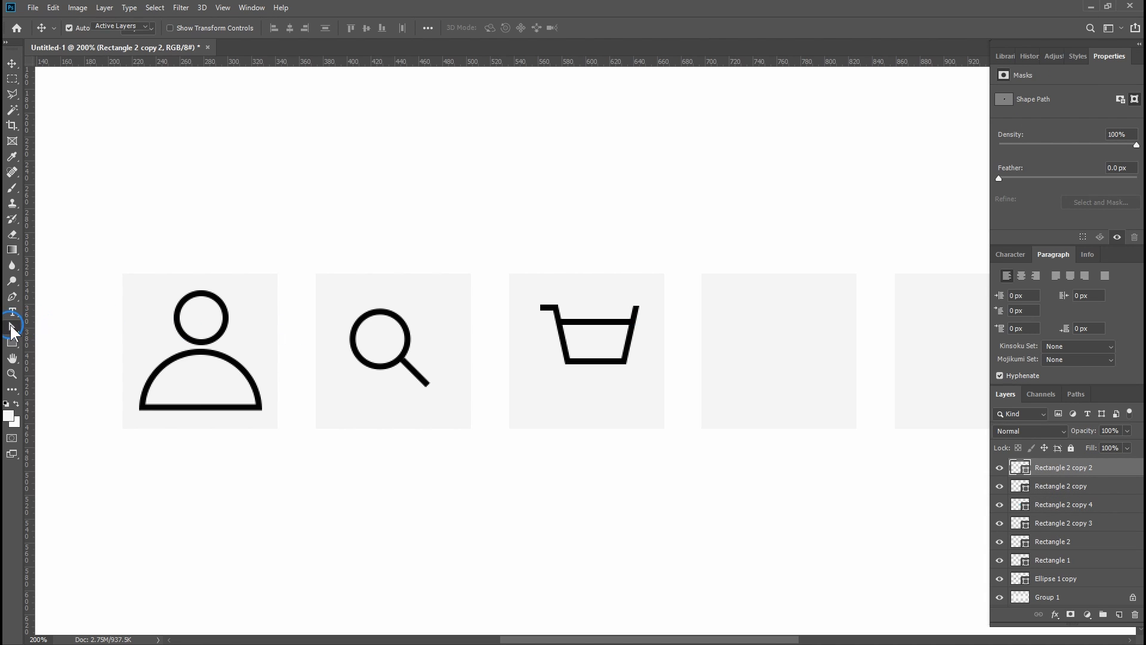
{"action": "left_click", "coordinate": [12, 327]}
{"action": "left_click_drag", "start_coordinate": [621, 292], "coordinate": [694, 341]}
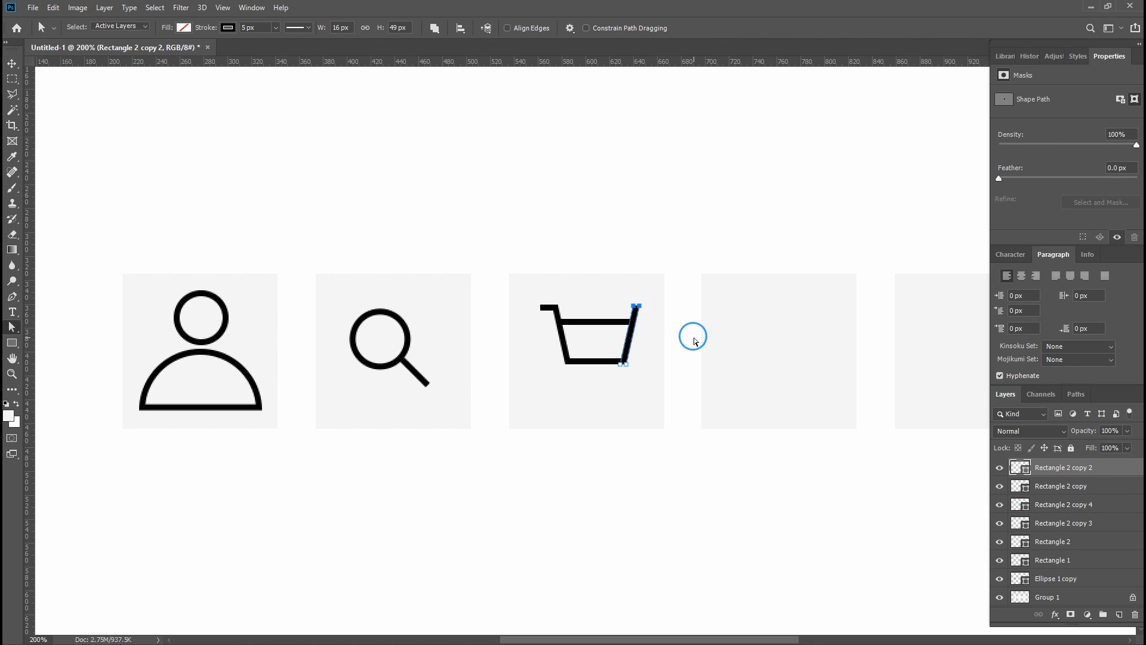
{"action": "key", "text": "Down"}
{"action": "key", "text": "Down"}
{"action": "key", "text": "Down"}
{"action": "key", "text": "Down"}
{"action": "key", "text": "Down"}
{"action": "key", "text": "Down"}
{"action": "key", "text": "Down"}
{"action": "key", "text": "Down"}
{"action": "key", "text": "Down"}
{"action": "key", "text": "Down"}
{"action": "key", "text": "Down"}
{"action": "key", "text": "Left"}
{"action": "key", "text": "Left"}
{"action": "key", "text": "Left"}
{"action": "left_click", "coordinate": [12, 63]}
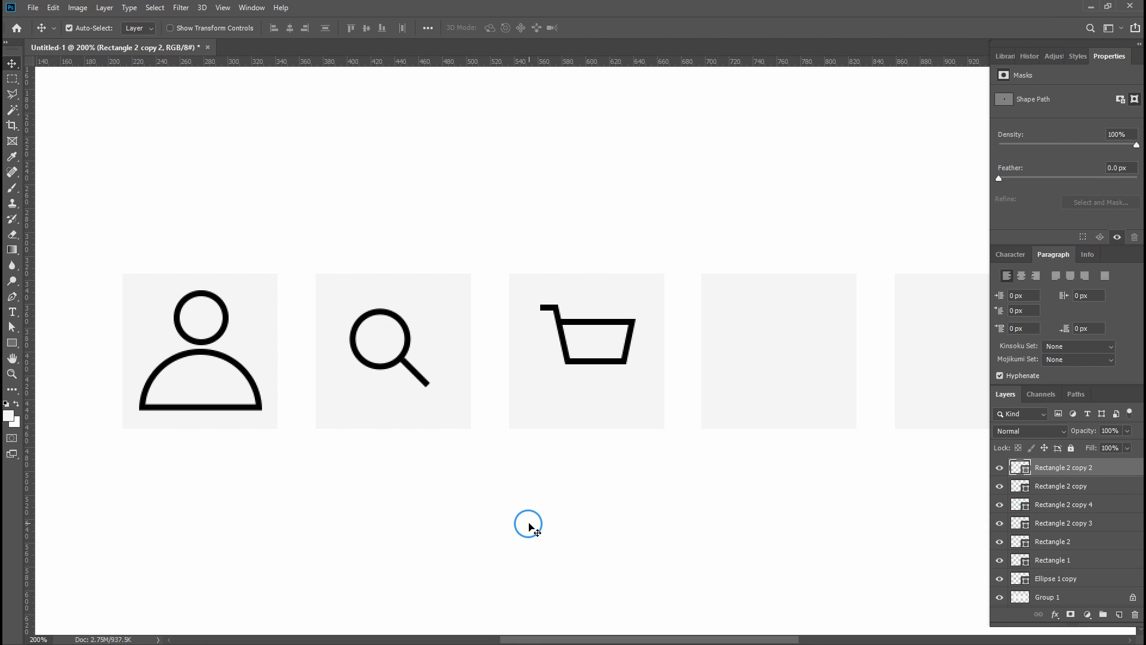
- Try raising the top anchor points of the right slanted bar, and bring them back level with the upper horizontal bar
{"action": "key", "text": "ctrl+plus"}
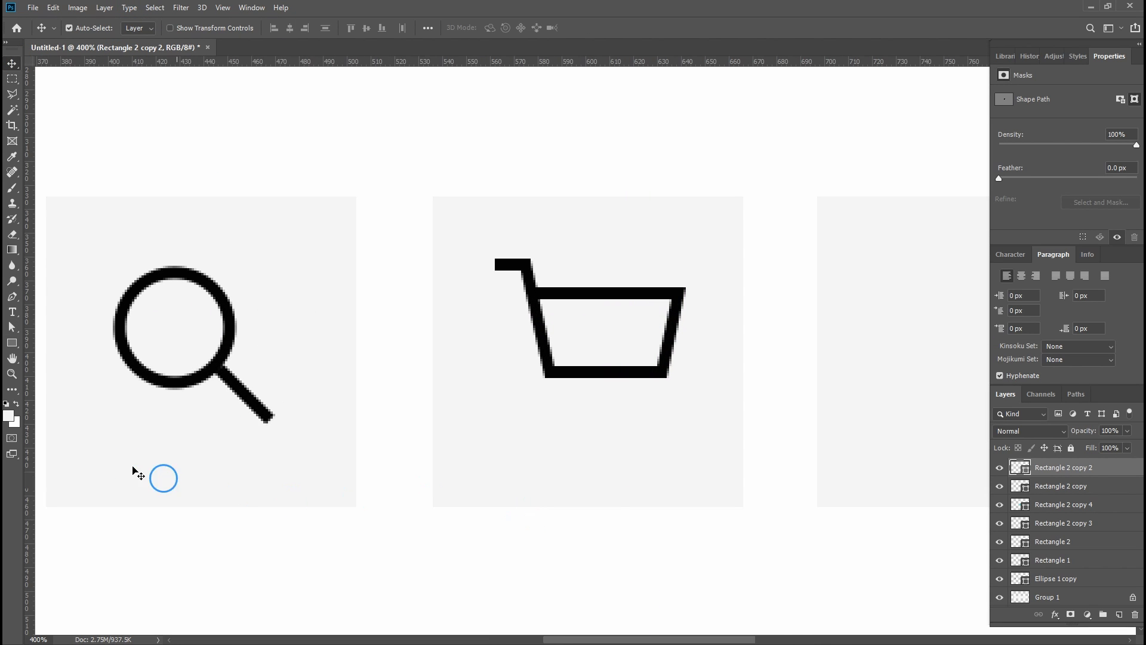
{"action": "left_click", "coordinate": [11, 327]}
{"action": "left_click", "coordinate": [536, 275]}
{"action": "left_click_drag", "start_coordinate": [627, 257], "coordinate": [721, 304]}
{"action": "key", "text": "Up"}
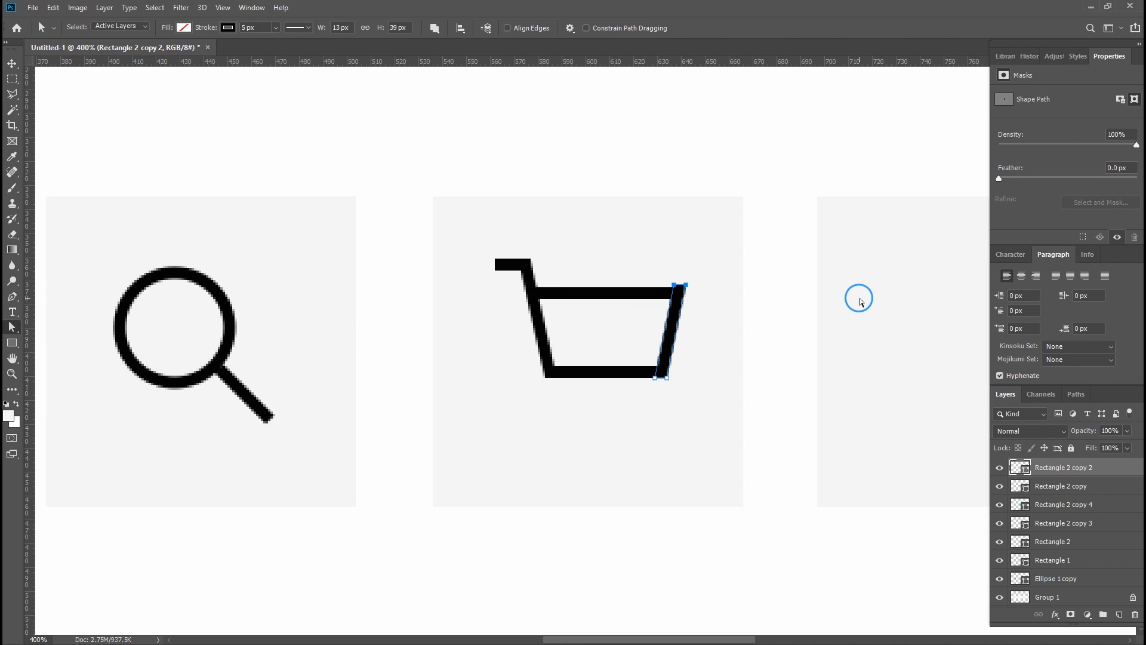
{"action": "key", "text": "Down"}
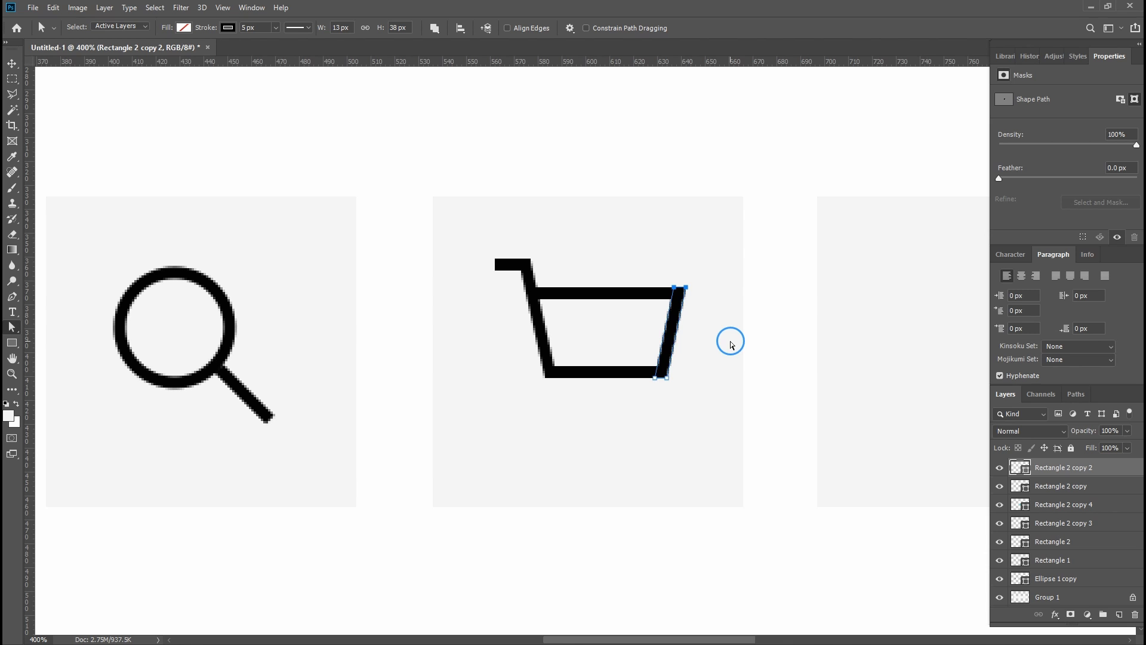
{"action": "key", "text": "ctrl+plus"}
{"action": "key", "text": "ctrl+plus"}
{"action": "key", "text": "ctrl+plus"}
{"action": "key", "text": "Up"}
{"action": "key", "text": "Up"}
{"action": "key", "text": "Up"}
{"action": "key", "text": "Up"}
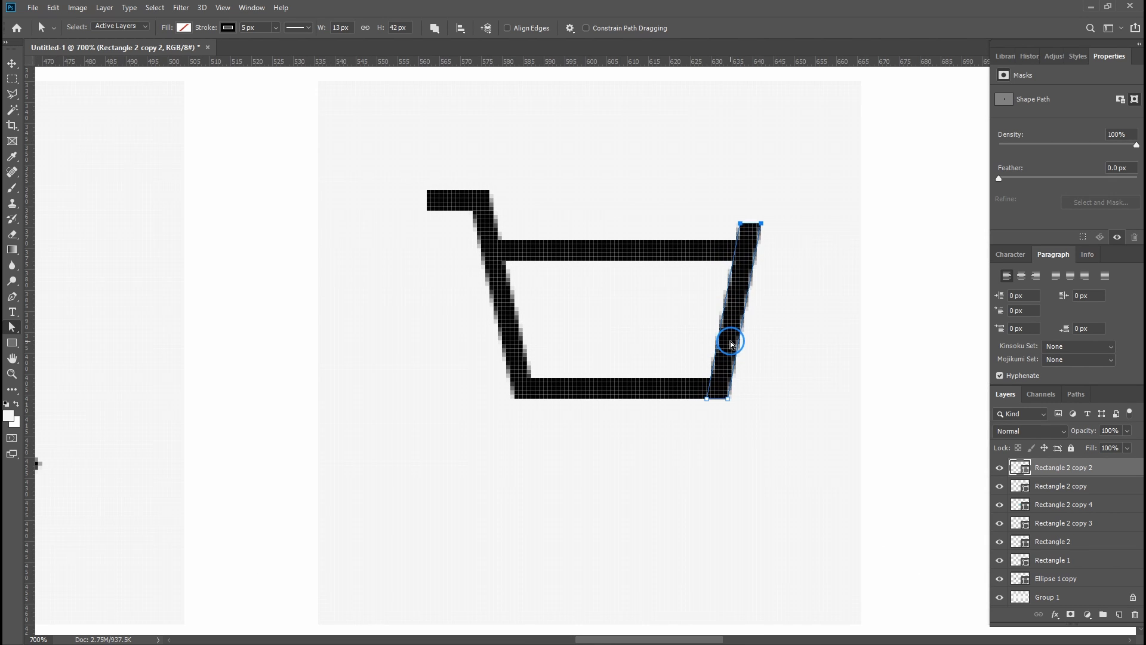
{"action": "key", "text": "Down"}
{"action": "key", "text": "Down"}
{"action": "key", "text": "Down"}
{"action": "key", "text": "Down"}
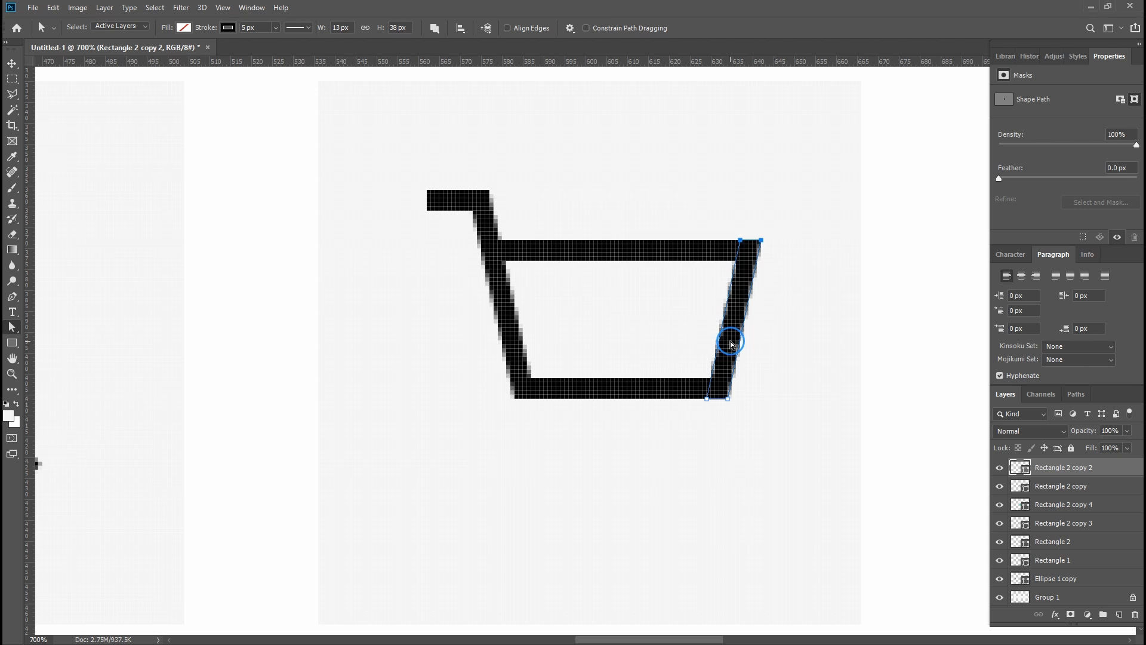
{"action": "key", "text": "ctrl+minus"}
{"action": "key", "text": "ctrl+minus"}
{"action": "key", "text": "ctrl+minus"}
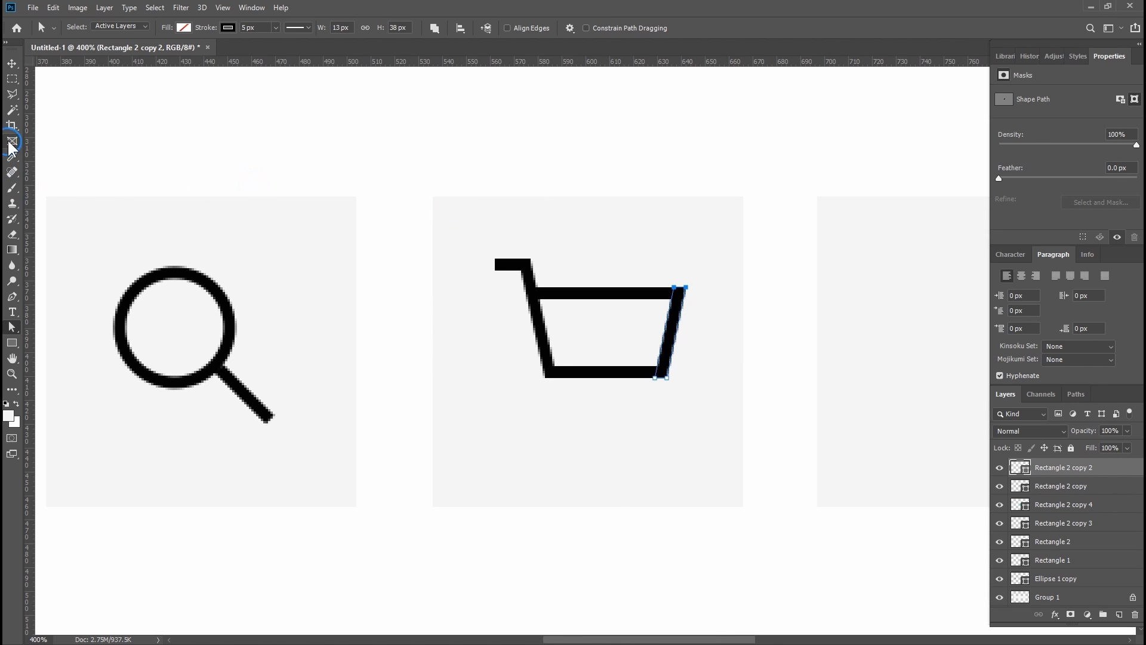
{"action": "left_click", "coordinate": [12, 63]}
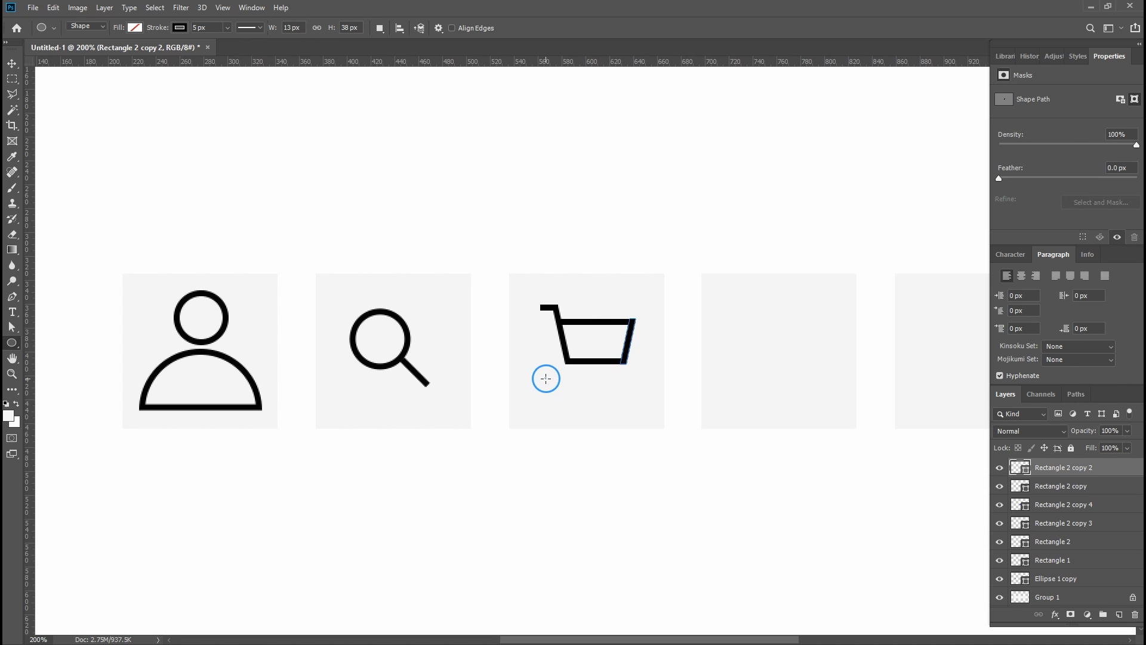
- Draw a 12 px circle as a wheel and place it below the basket at X 589 px, Y 419 px
{"action": "left_click_drag", "start_coordinate": [546, 378], "coordinate": [569, 391]}
{"action": "left_click_drag", "start_coordinate": [572, 395], "coordinate": [571, 393]}
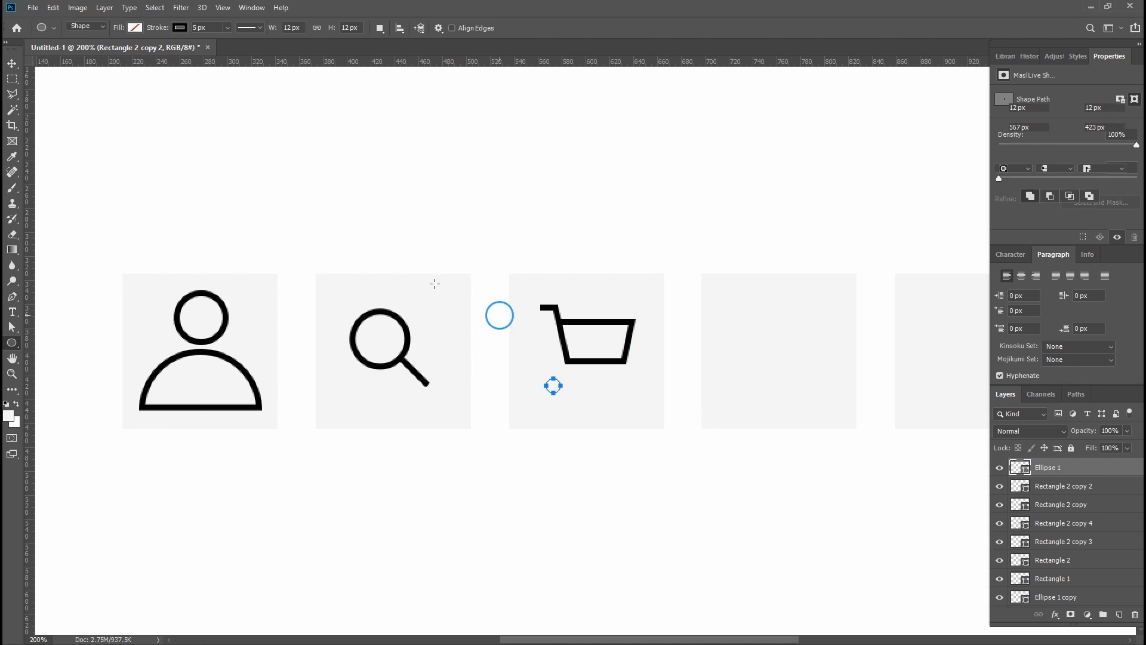
{"action": "left_click", "coordinate": [7, 67]}
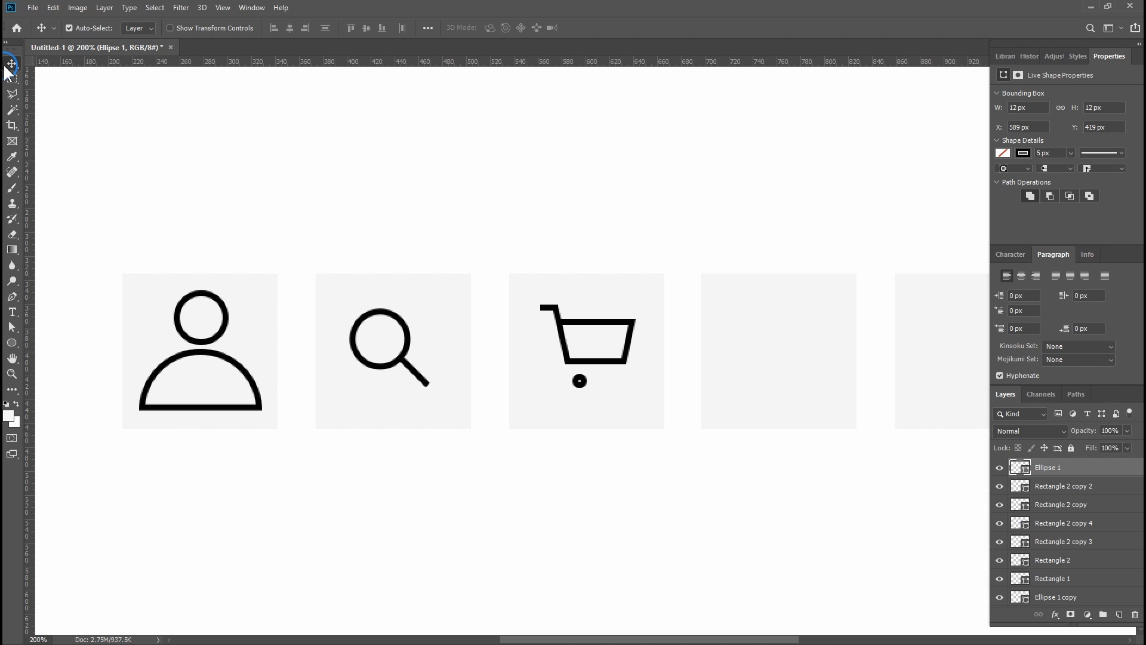
- Remove the wheel circle's stroke and fill it with black
{"action": "key", "text": "ctrl"}
{"action": "key", "text": "ctrl+plus"}
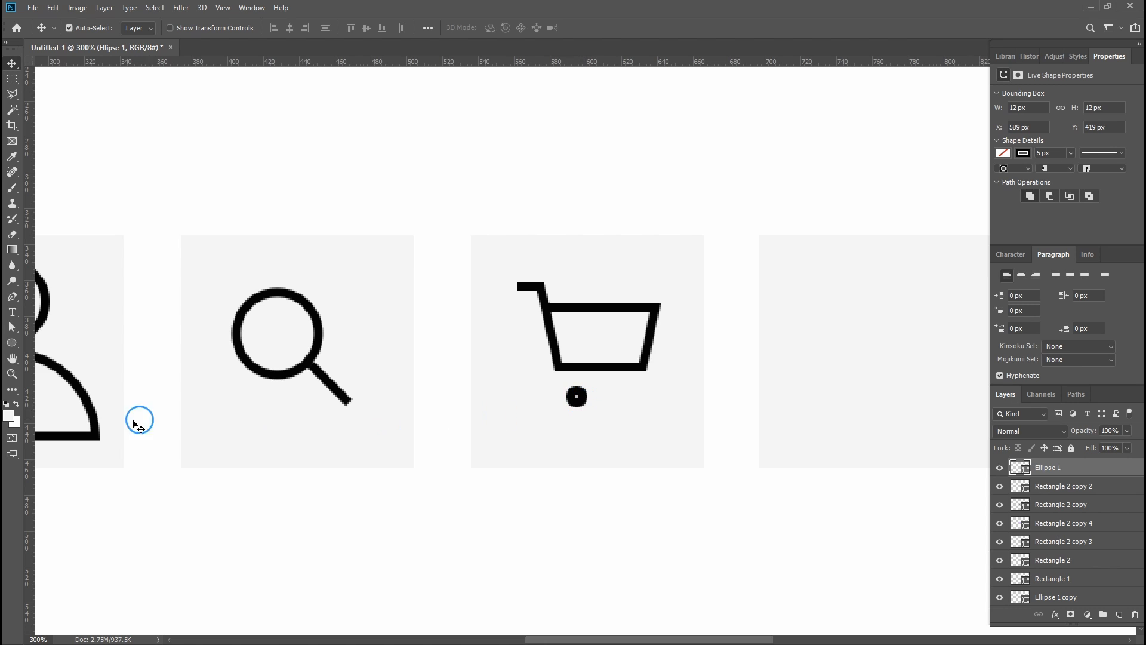
{"action": "left_click", "coordinate": [11, 344]}
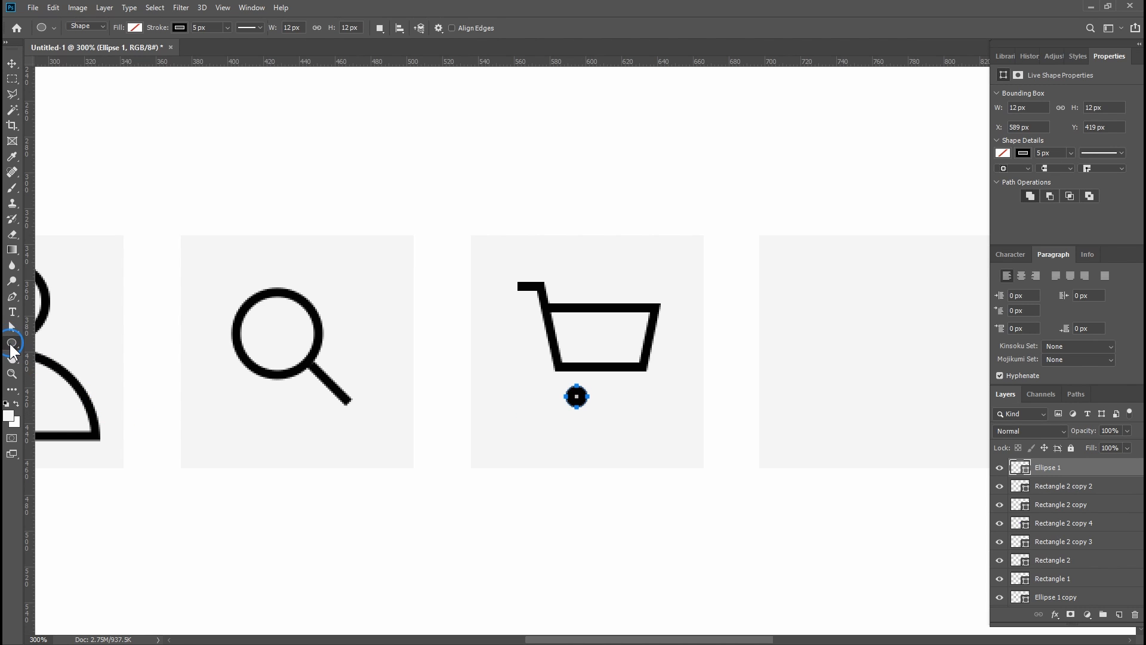
{"action": "left_click", "coordinate": [177, 29]}
{"action": "left_click", "coordinate": [126, 52]}
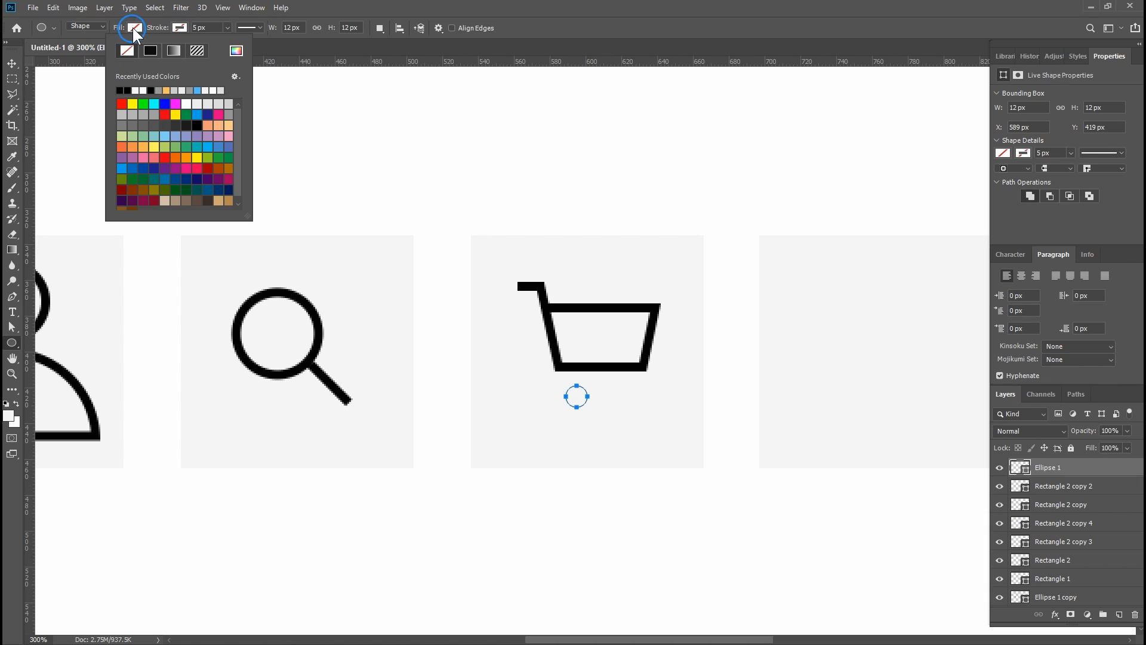
{"action": "left_click", "coordinate": [138, 25]}
{"action": "left_click", "coordinate": [79, 88]}
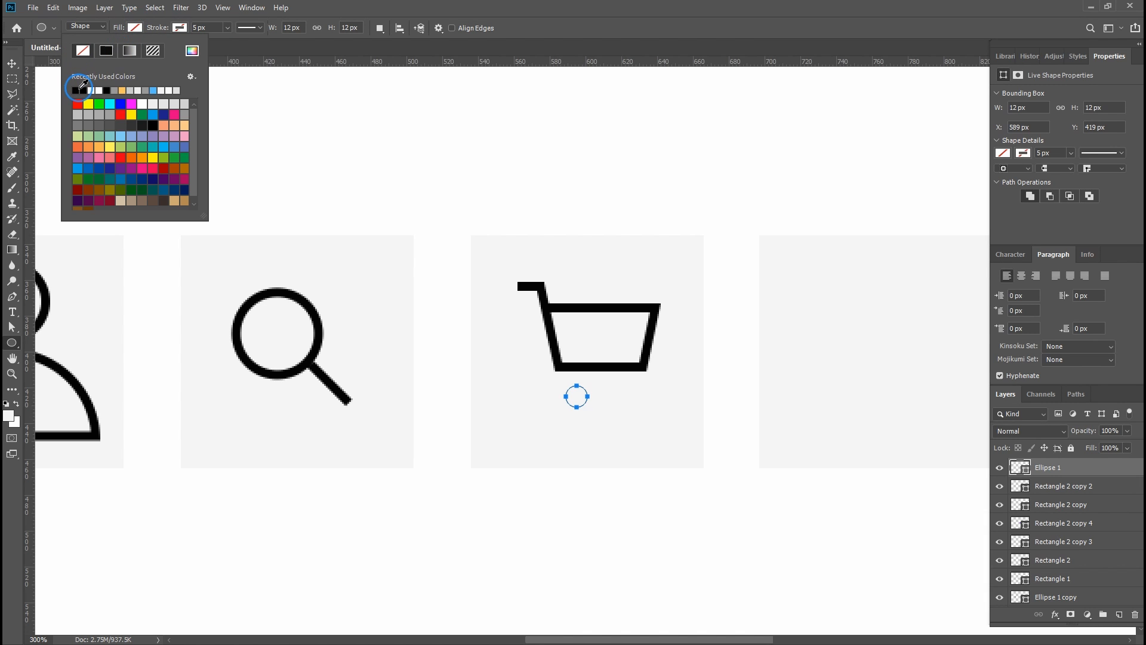
{"action": "left_click", "coordinate": [12, 63]}
{"action": "left_click", "coordinate": [692, 551]}
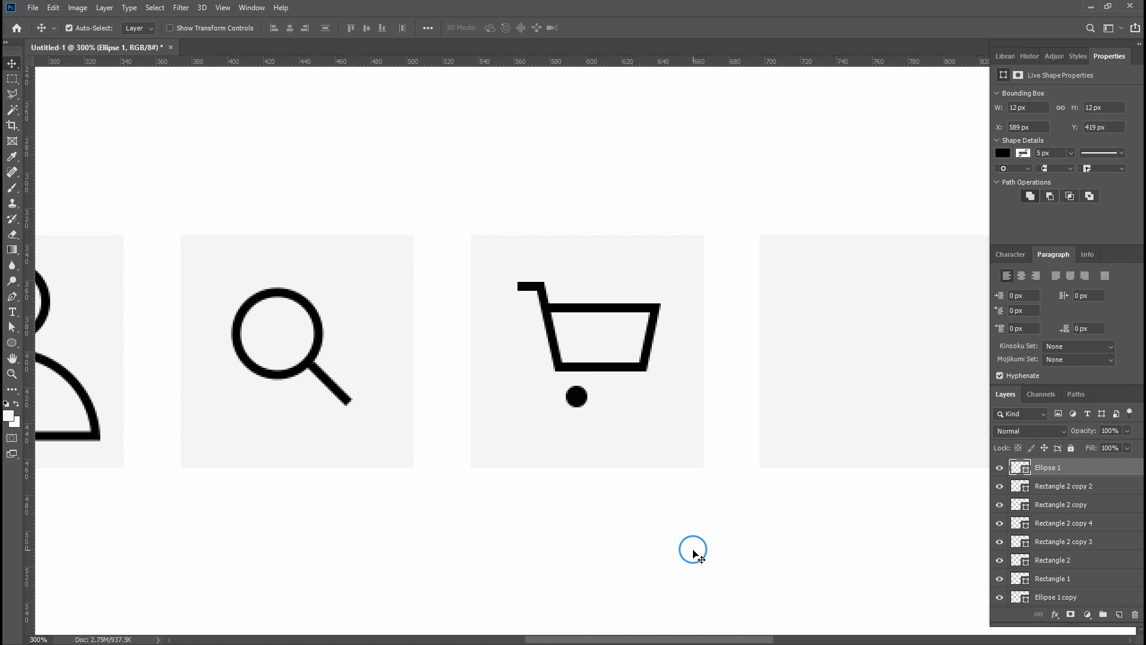
- Duplicate the wheel horizontally to X 614 px and nudge both wheels 1 px to the right
{"action": "left_click_drag", "start_coordinate": [577, 400], "coordinate": [622, 401]}
{"action": "left_click", "coordinate": [572, 399], "text": "shift"}
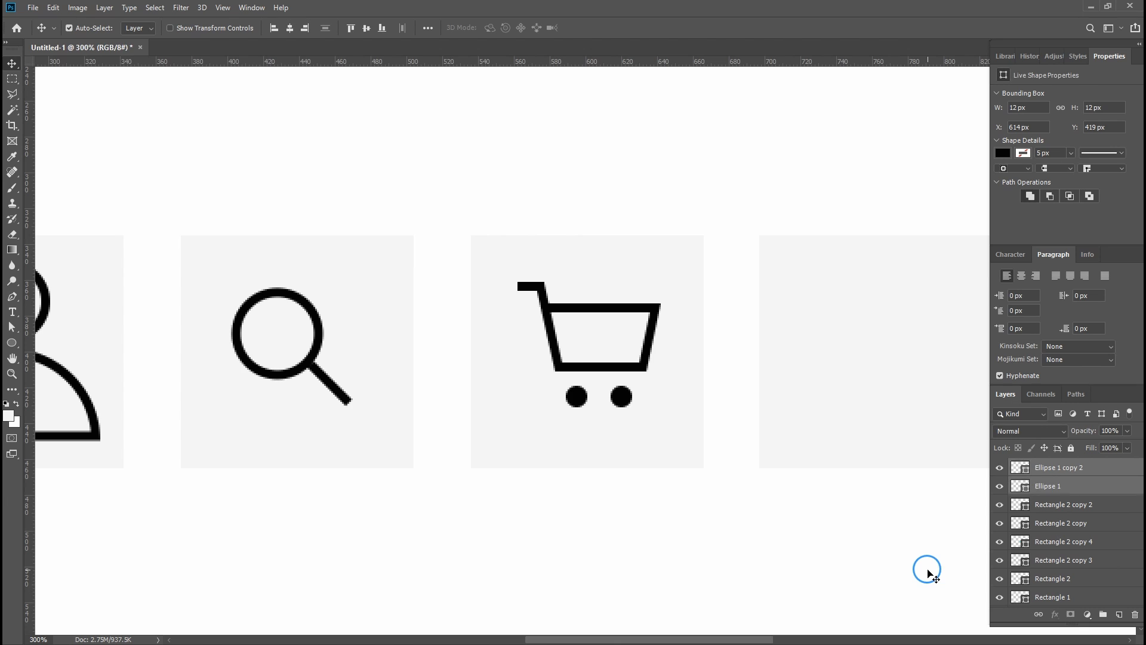
{"action": "key", "text": "Right"}
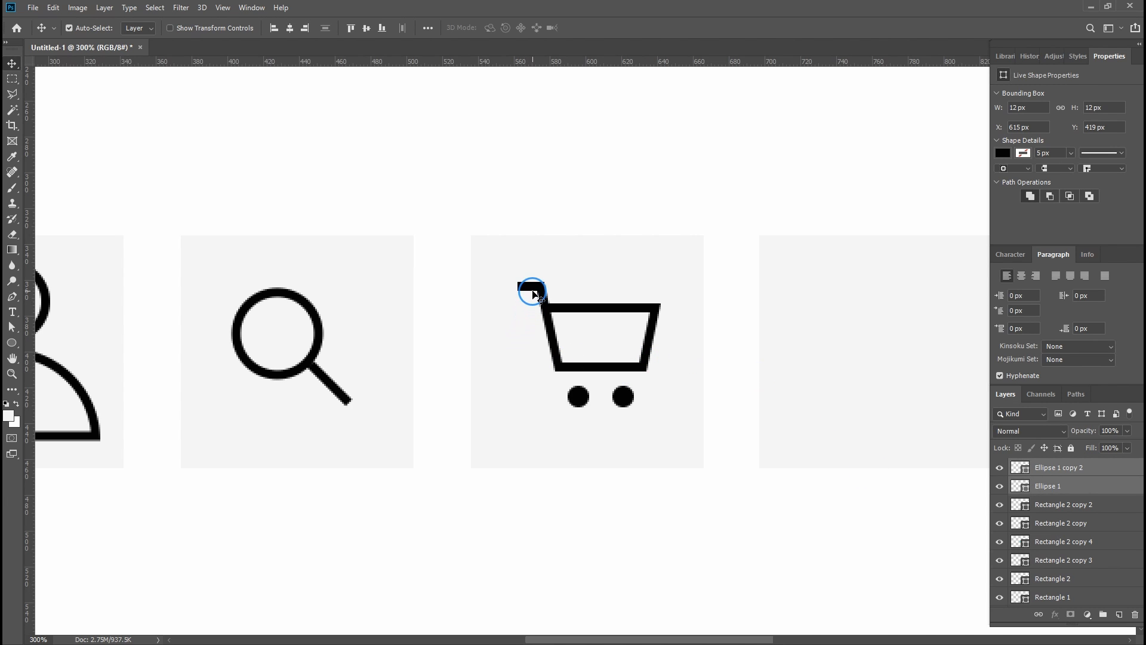
- Select both wheels and all the bars of the shopping cart and merge them into one shape layer
{"action": "left_click", "coordinate": [547, 315], "text": "shift"}
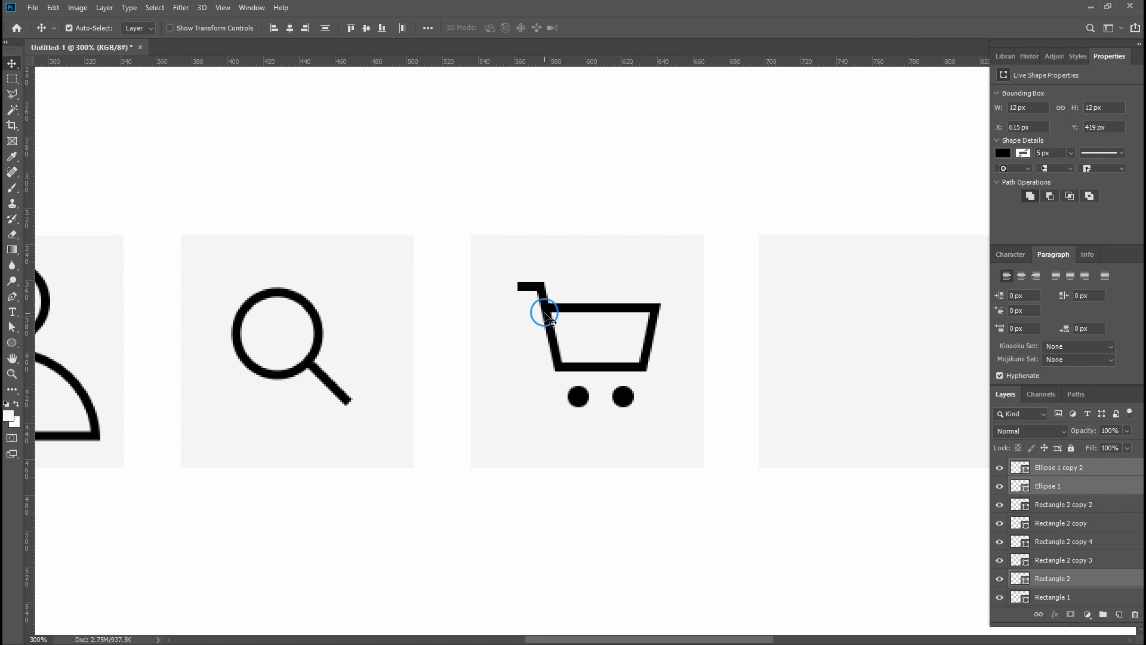
{"action": "left_click_drag", "start_coordinate": [546, 315], "coordinate": [569, 335]}
{"action": "key", "text": "ctrl+z"}
{"action": "left_click", "coordinate": [582, 308], "text": "shift"}
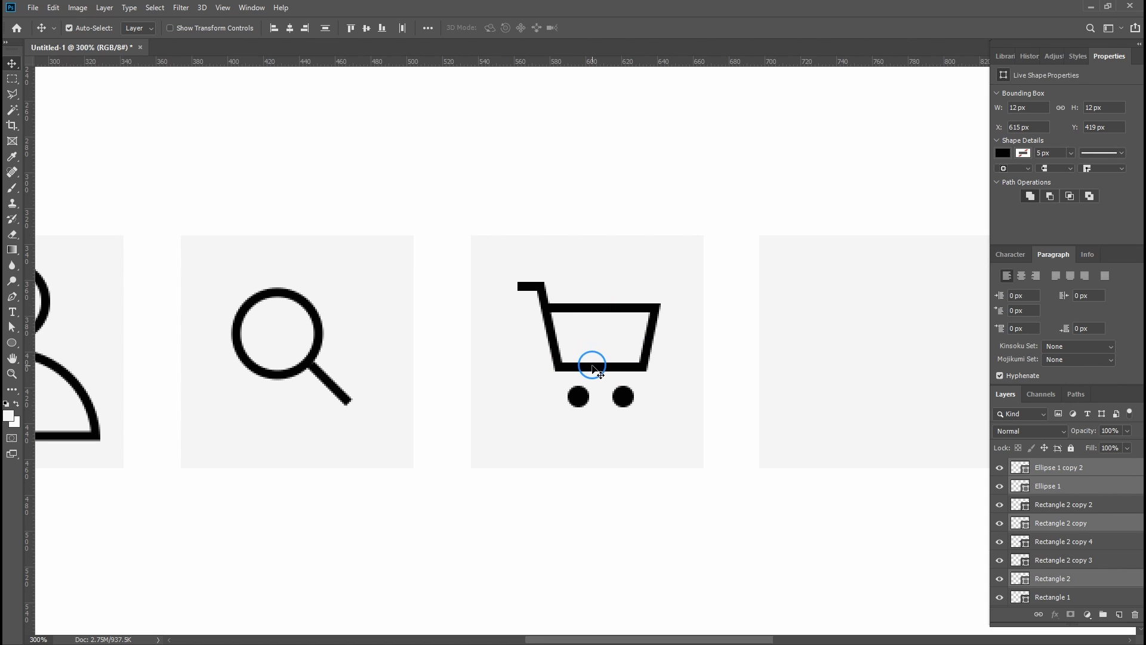
{"action": "left_click", "coordinate": [591, 366], "text": "shift"}
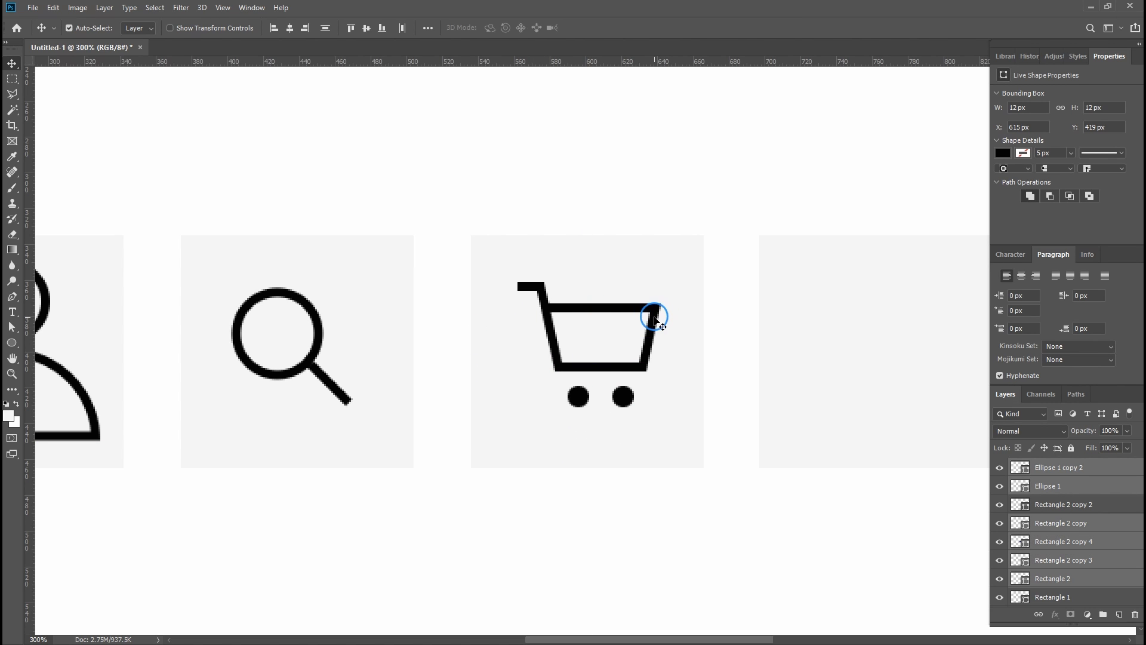
{"action": "left_click_drag", "start_coordinate": [655, 317], "coordinate": [662, 341]}
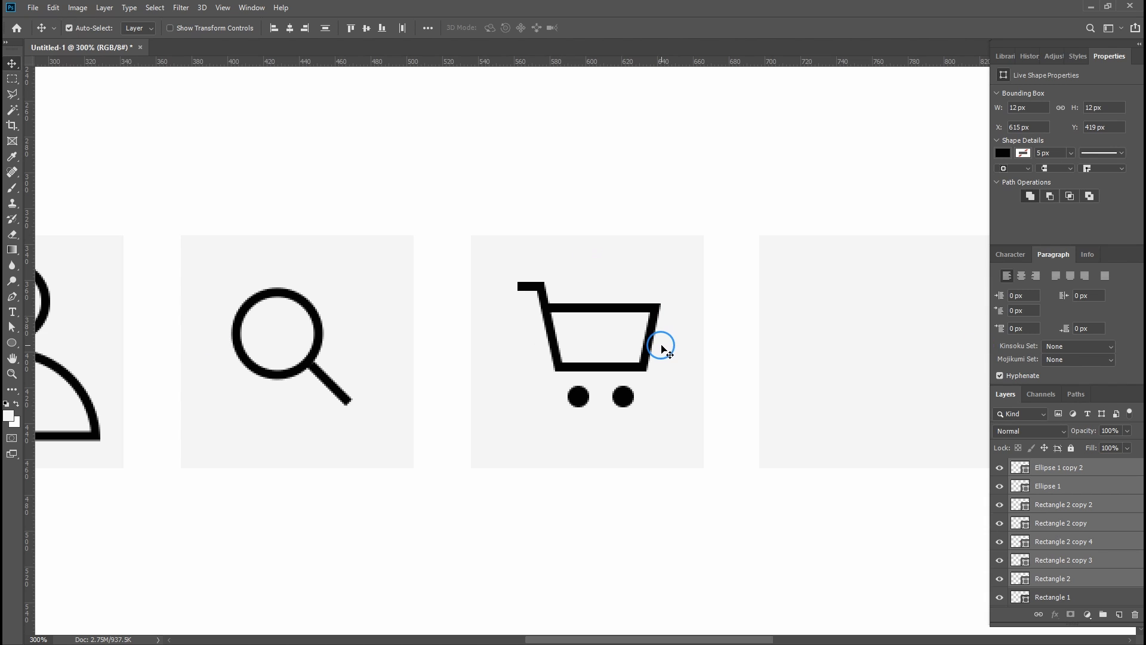
{"action": "key", "text": "ctrl+e"}
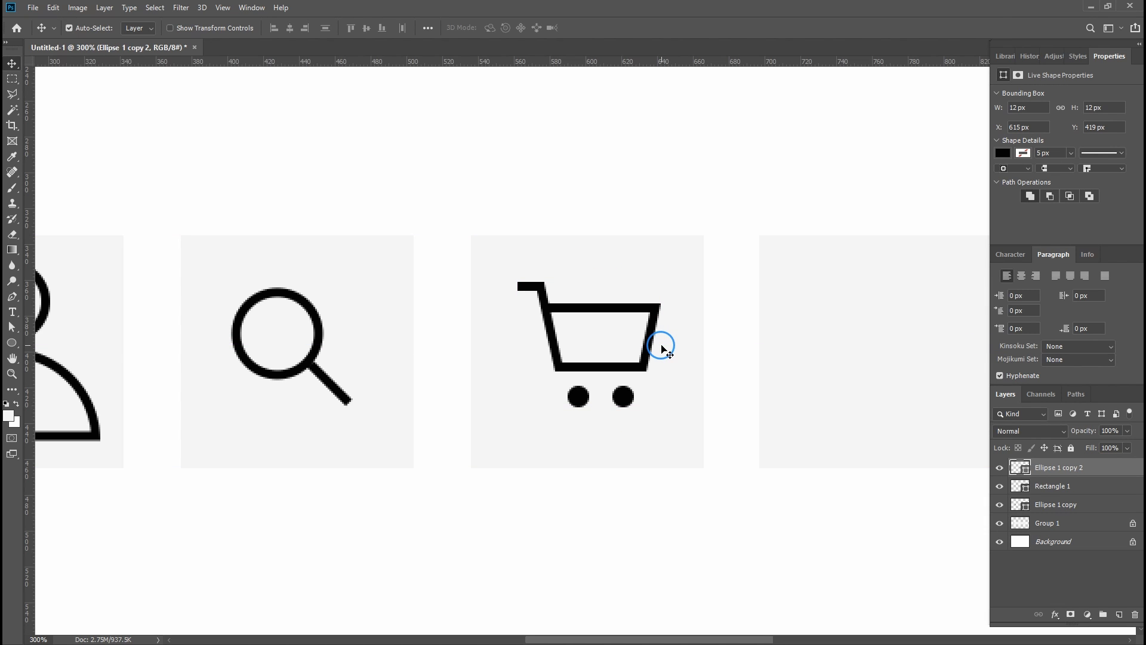
- Nudge the merged cart 5 px down and 6 px left to centre it in the third grey square
{"action": "key", "text": "Down"}
{"action": "key", "text": "Down"}
{"action": "key", "text": "Down"}
{"action": "key", "text": "Down"}
{"action": "key", "text": "Left"}
{"action": "key", "text": "Left"}
{"action": "key", "text": "Left"}
{"action": "key", "text": "Left"}
{"action": "key", "text": "Left"}
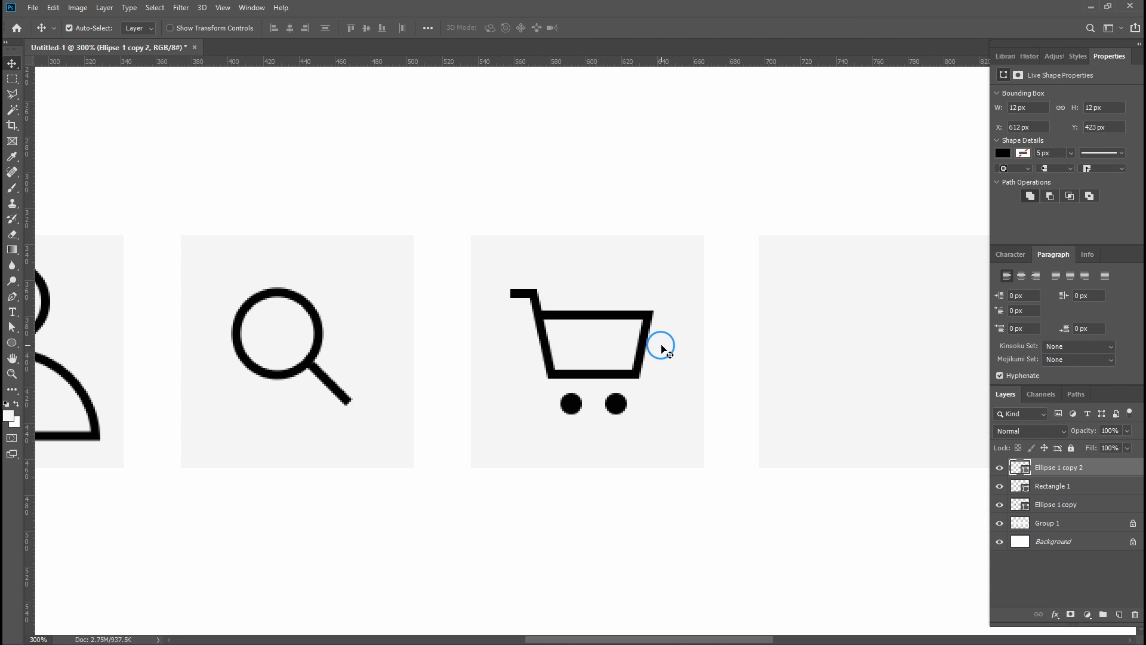
{"action": "key", "text": "Down"}
{"action": "key", "text": "Left"}
{"action": "scroll", "coordinate": [662, 350], "scroll_direction": "down", "scroll_amount": 2}
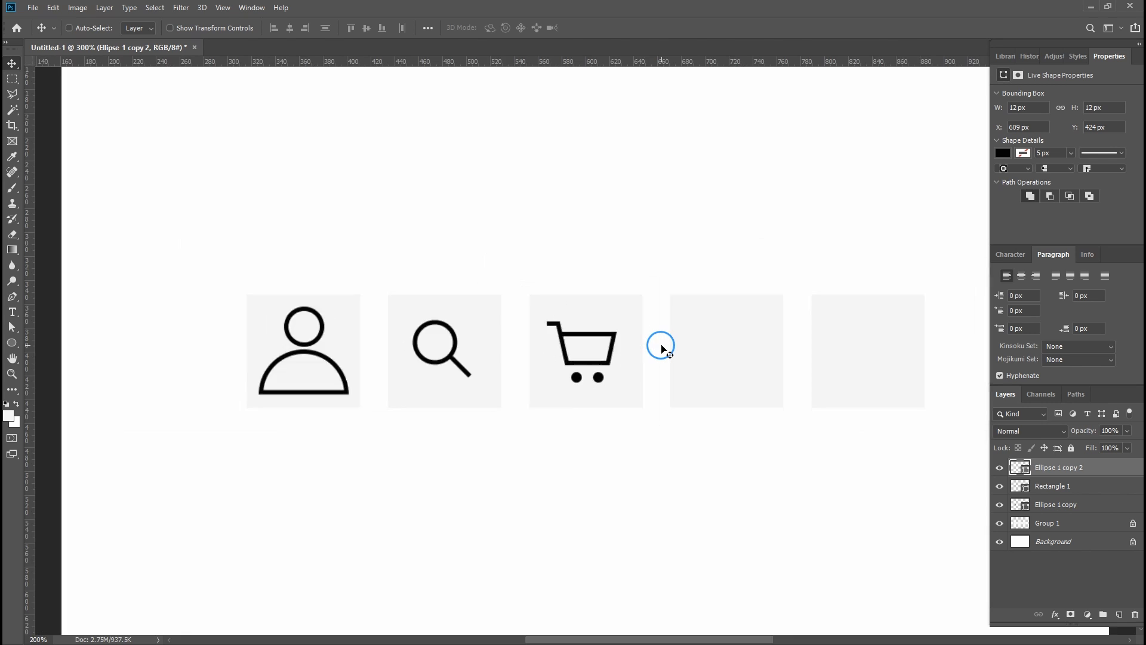
{"action": "key", "text": "Up"}
{"action": "key", "text": "Down"}
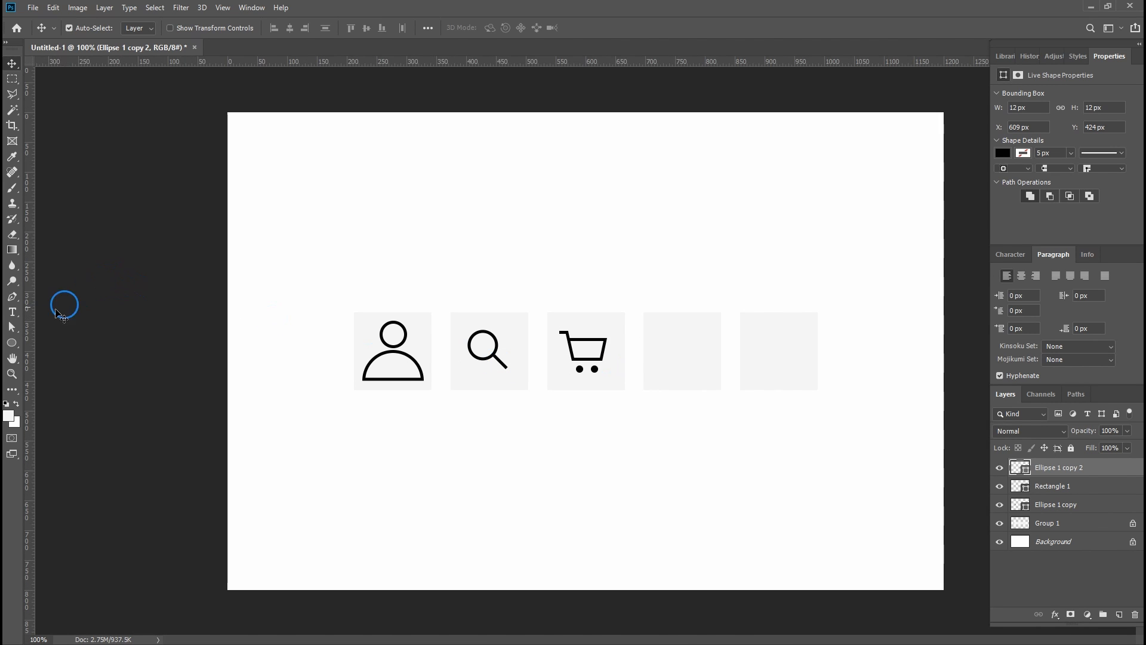
- Try drawing a 106 px circle above the squares on the cart's layer and moving it, and revert to the state before the circle
{"action": "left_click", "coordinate": [12, 343]}
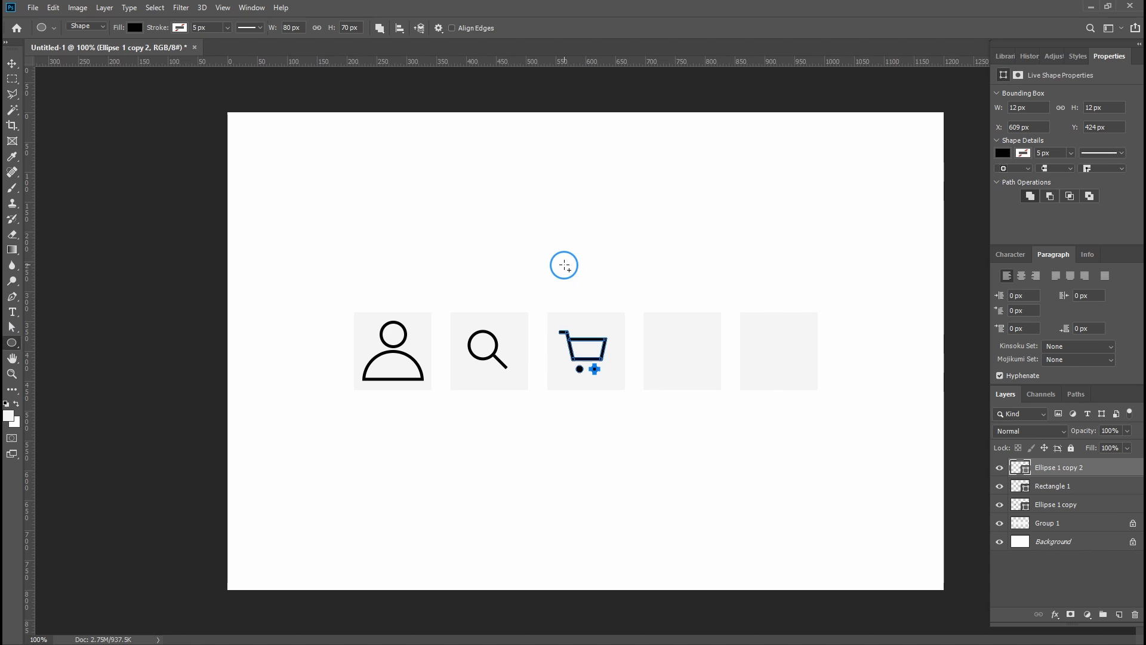
{"action": "left_click_drag", "start_coordinate": [550, 233], "coordinate": [585, 268]}
{"action": "left_click", "coordinate": [11, 63]}
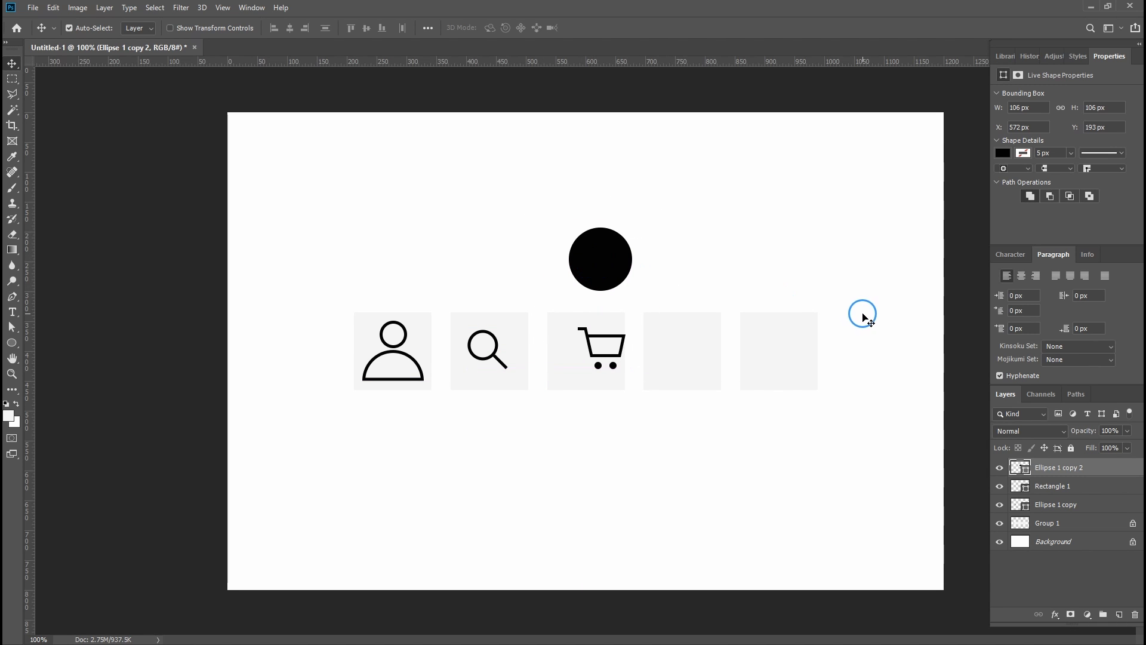
{"action": "key", "text": "ctrl+z"}
{"action": "left_click", "coordinate": [1008, 57]}
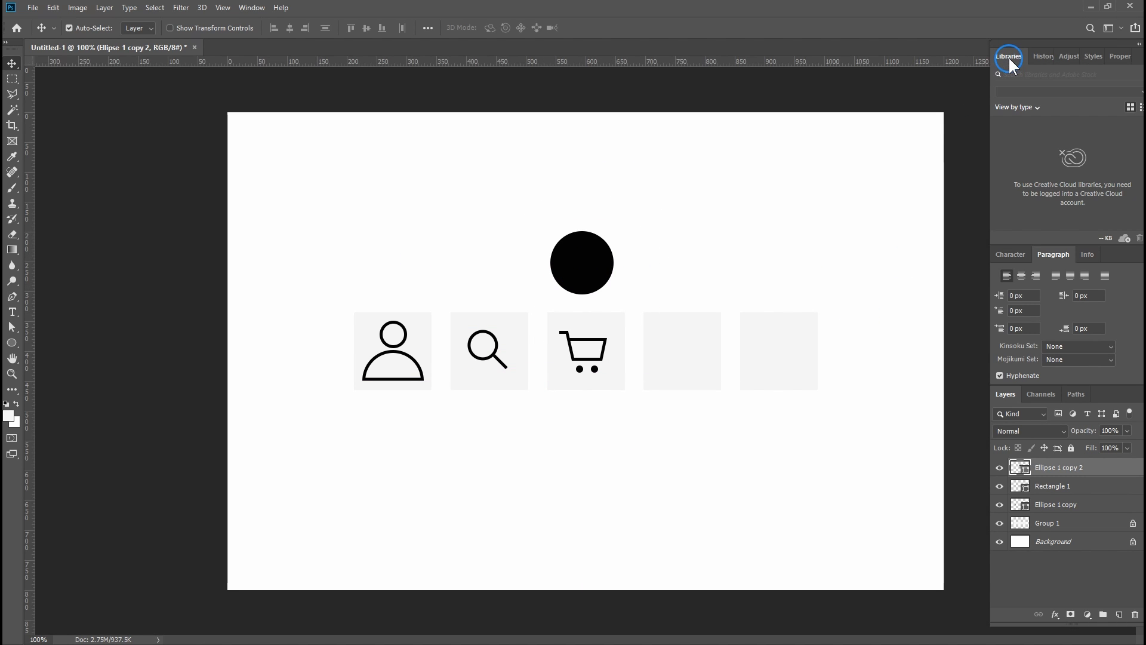
{"action": "left_click", "coordinate": [1031, 56]}
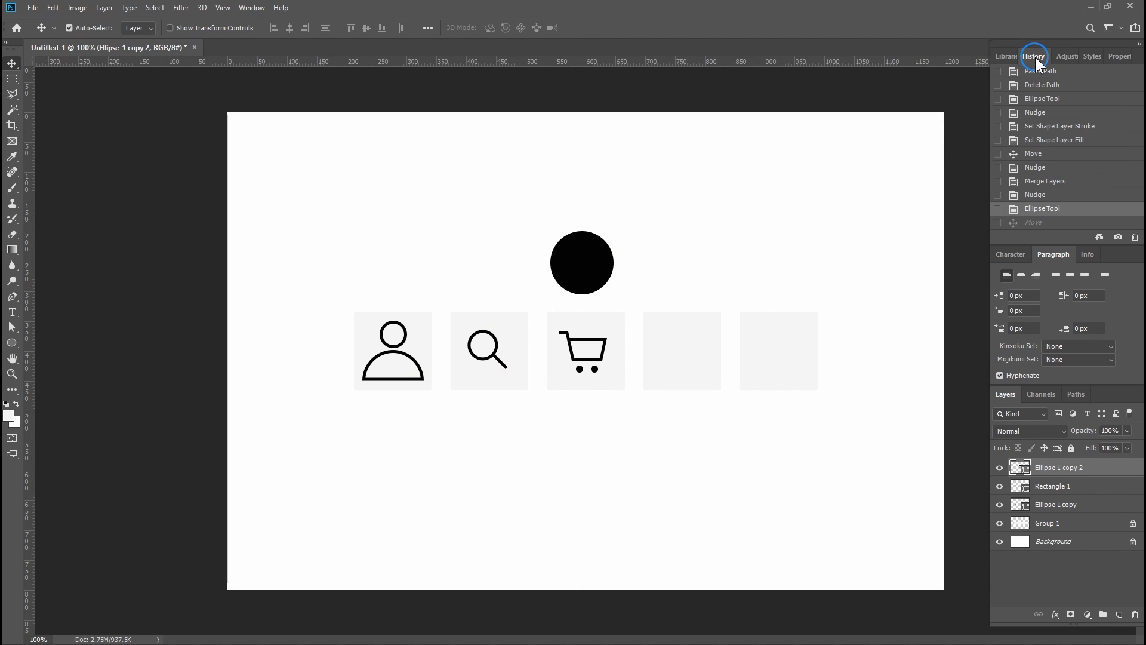
{"action": "left_click", "coordinate": [1035, 195]}
{"action": "left_click", "coordinate": [555, 421]}
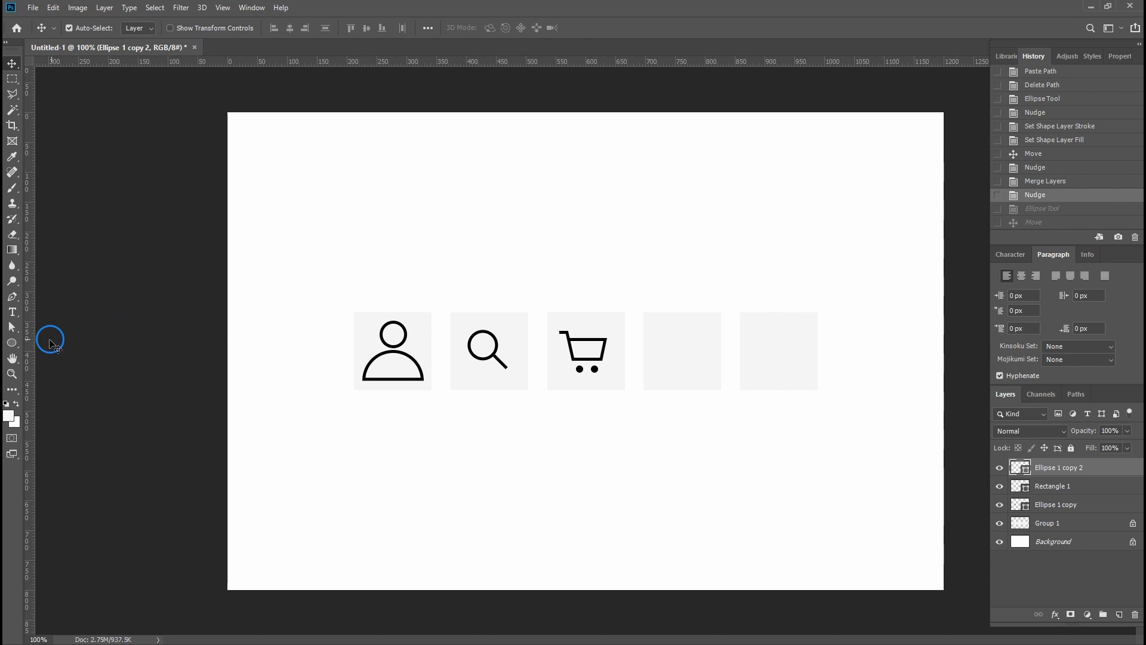
- Draw a 74 px circle on its own layer above the squares and delete it
{"action": "left_click", "coordinate": [12, 343]}
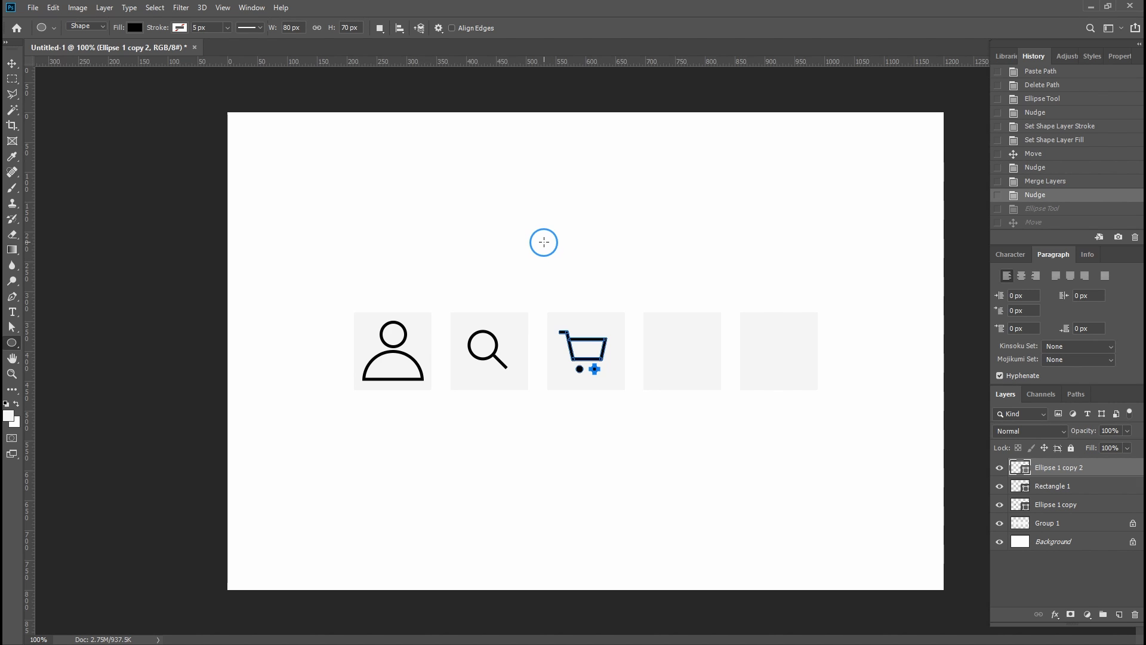
{"action": "mouse_move", "coordinate": [544, 242]}
{"action": "left_mouse_down"}
{"action": "mouse_move", "coordinate": [588, 287]}
{"action": "mouse_move", "coordinate": [652, 315]}
{"action": "mouse_move", "coordinate": [617, 314]}
{"action": "mouse_move", "coordinate": [629, 322]}
{"action": "mouse_move", "coordinate": [596, 257]}
{"action": "left_mouse_up"}
{"action": "left_click", "coordinate": [12, 64]}
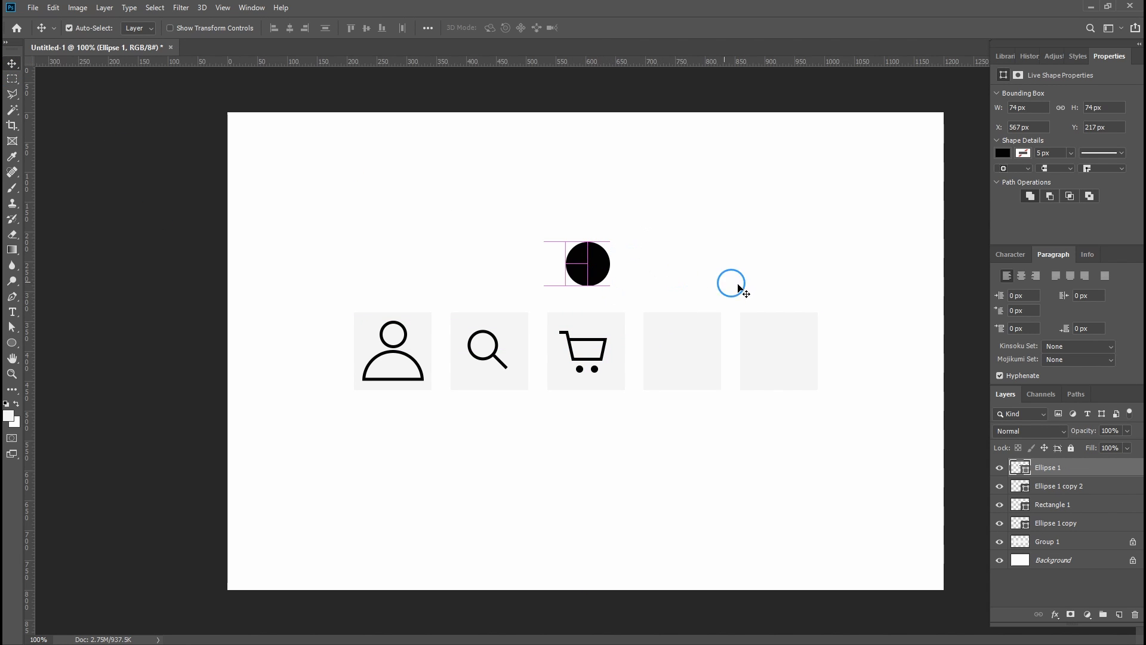
{"action": "key", "text": "Delete"}
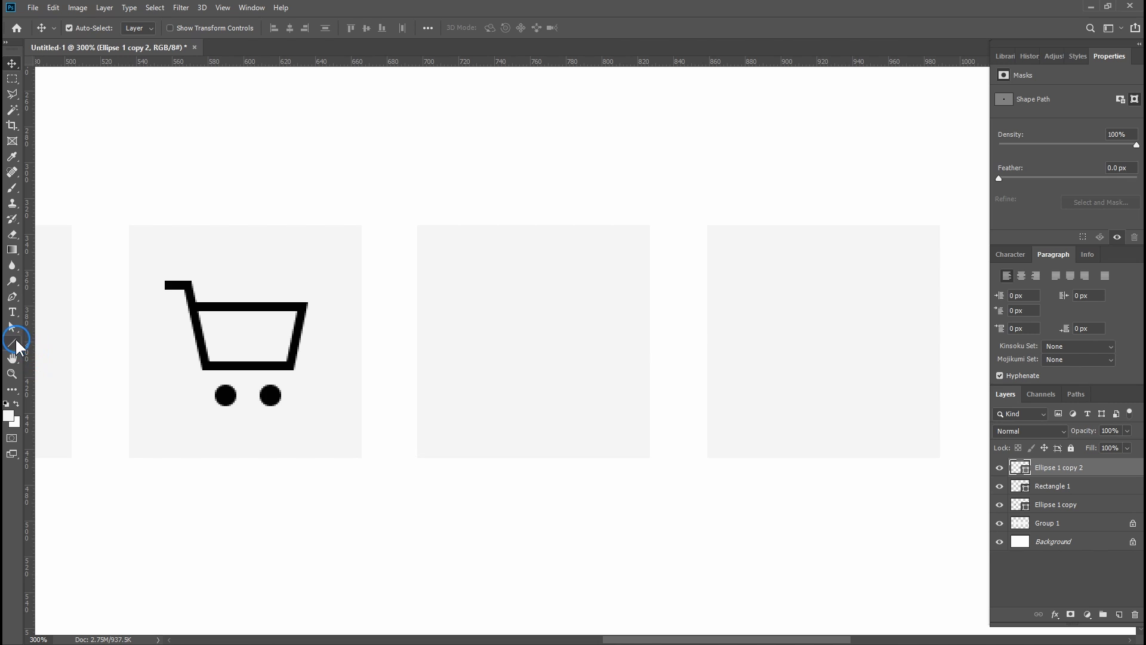
- Draw an 18 × 48 px black rectangle in the fourth grey square and move it down to X 725 px, Y 382 px
{"action": "left_click", "coordinate": [17, 342]}
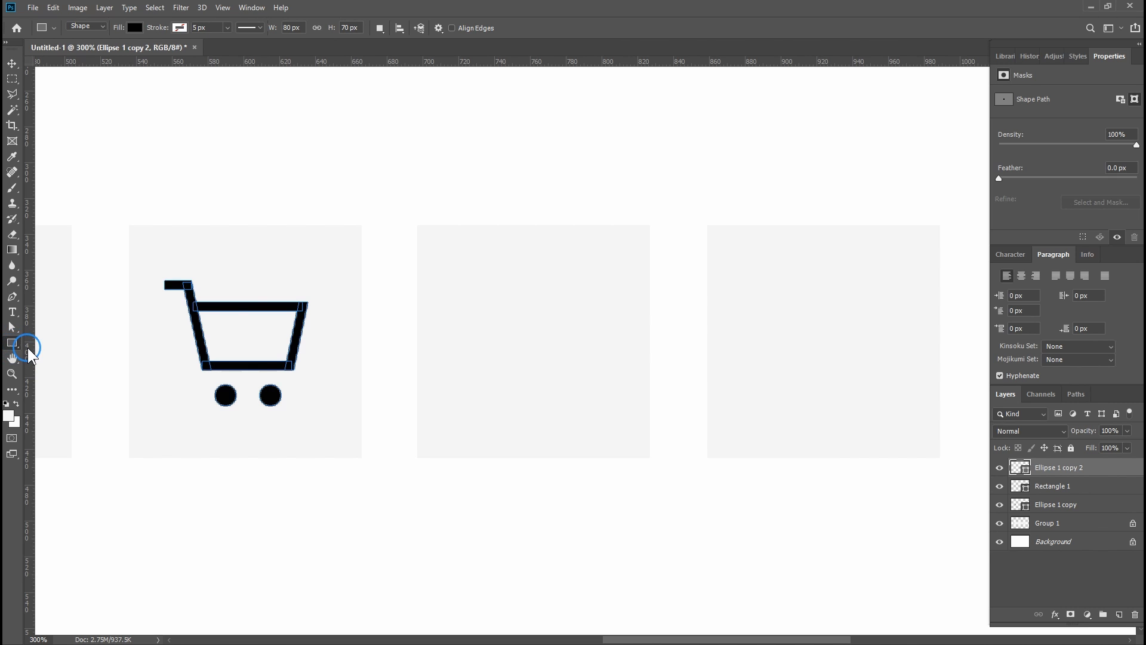
{"action": "left_click_drag", "start_coordinate": [467, 292], "coordinate": [499, 376]}
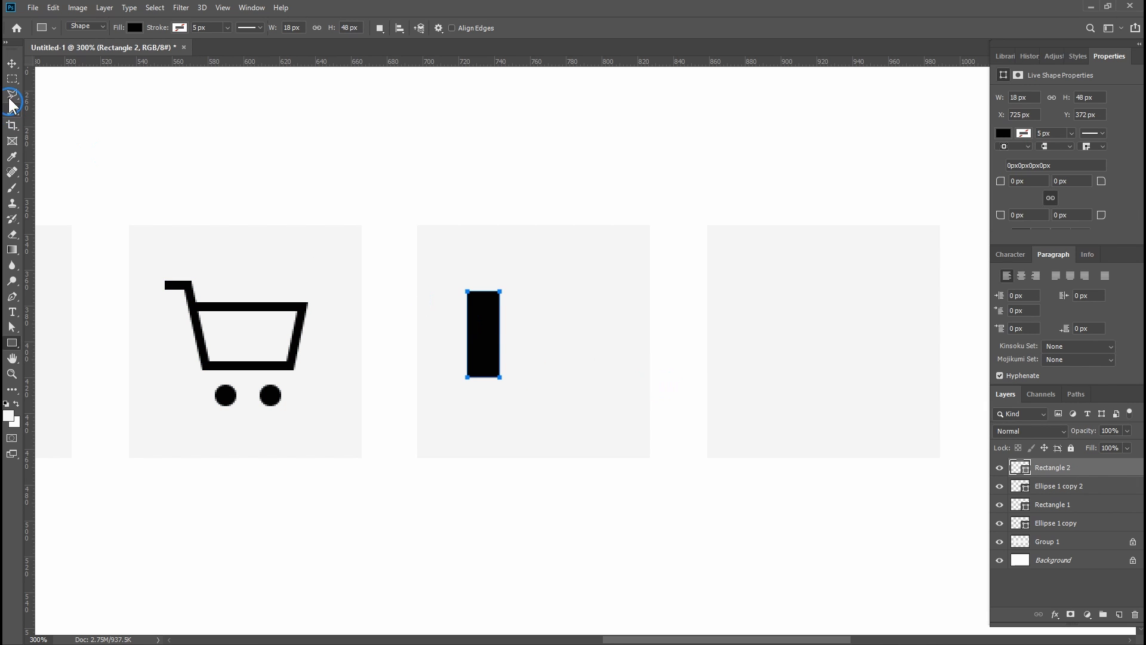
{"action": "left_click", "coordinate": [12, 65]}
{"action": "left_click_drag", "start_coordinate": [489, 333], "coordinate": [493, 352]}
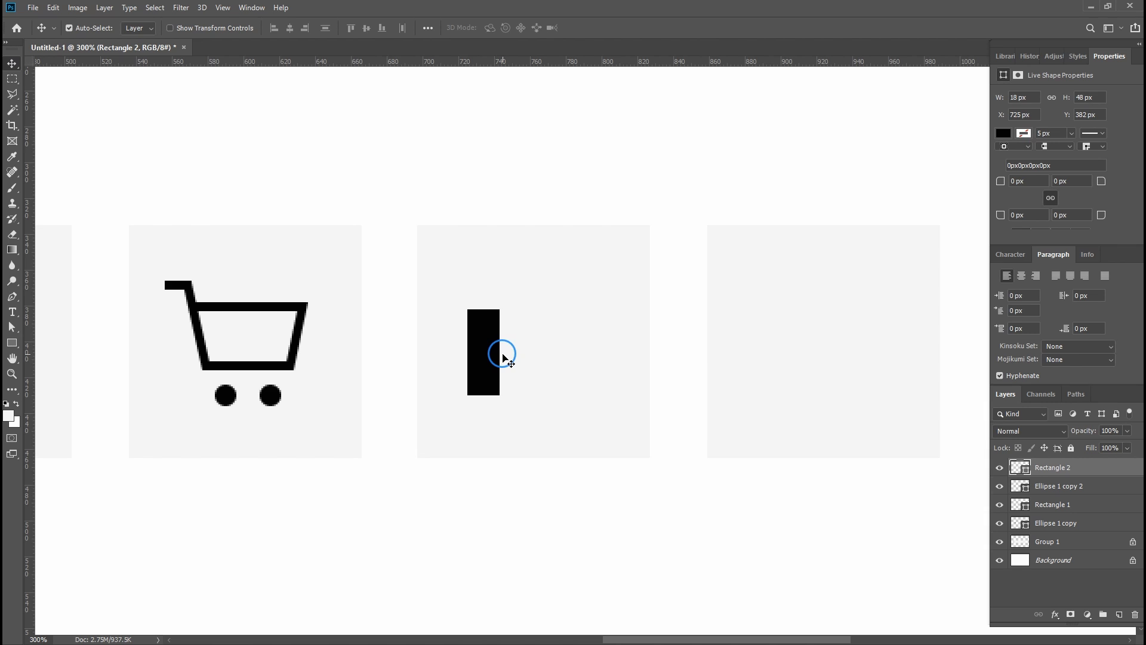
- Stretch the rectangle's right side outward to make it 40 px wide
{"action": "key", "text": "ctrl+t"}
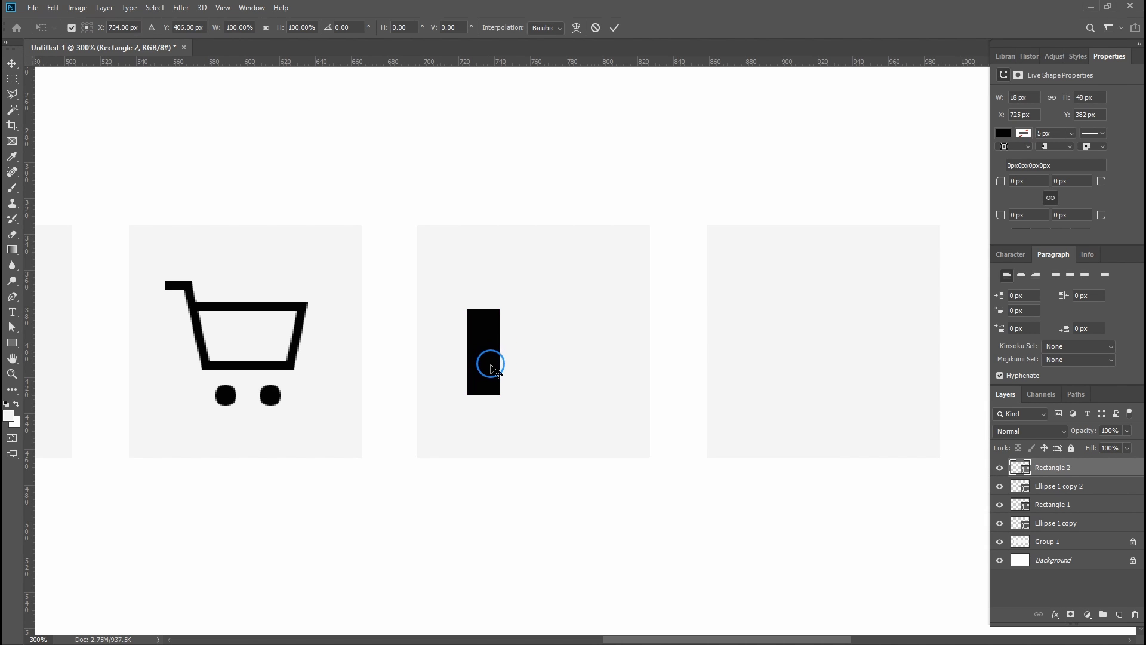
{"action": "left_click_drag", "start_coordinate": [500, 352], "coordinate": [540, 360]}
{"action": "key", "text": "Return"}
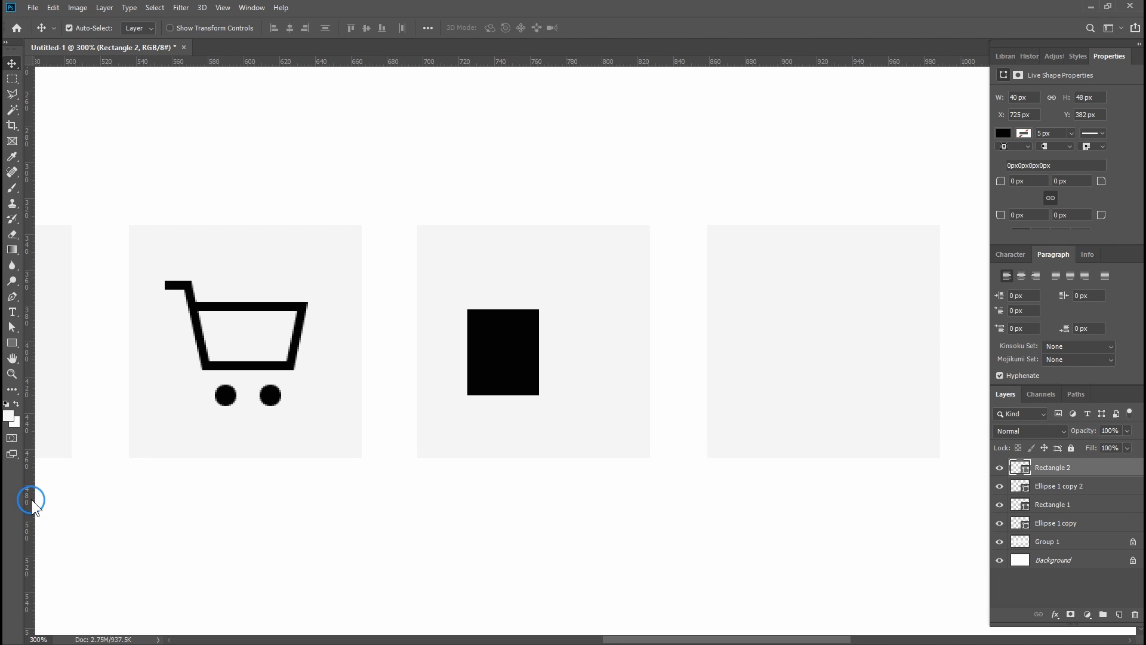
- Place a vertical guide across the rectangle, slightly right of its centre, and toggle the rulers off and on
{"action": "left_click_drag", "start_coordinate": [31, 501], "coordinate": [518, 500]}
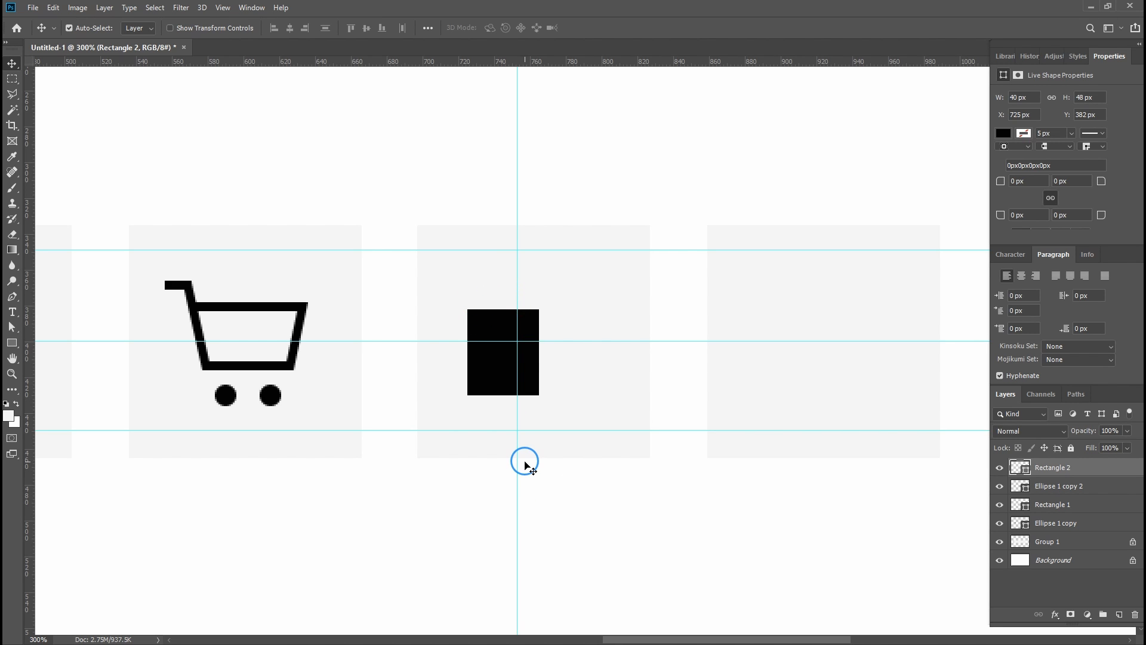
{"action": "key", "text": "ctrl+r"}
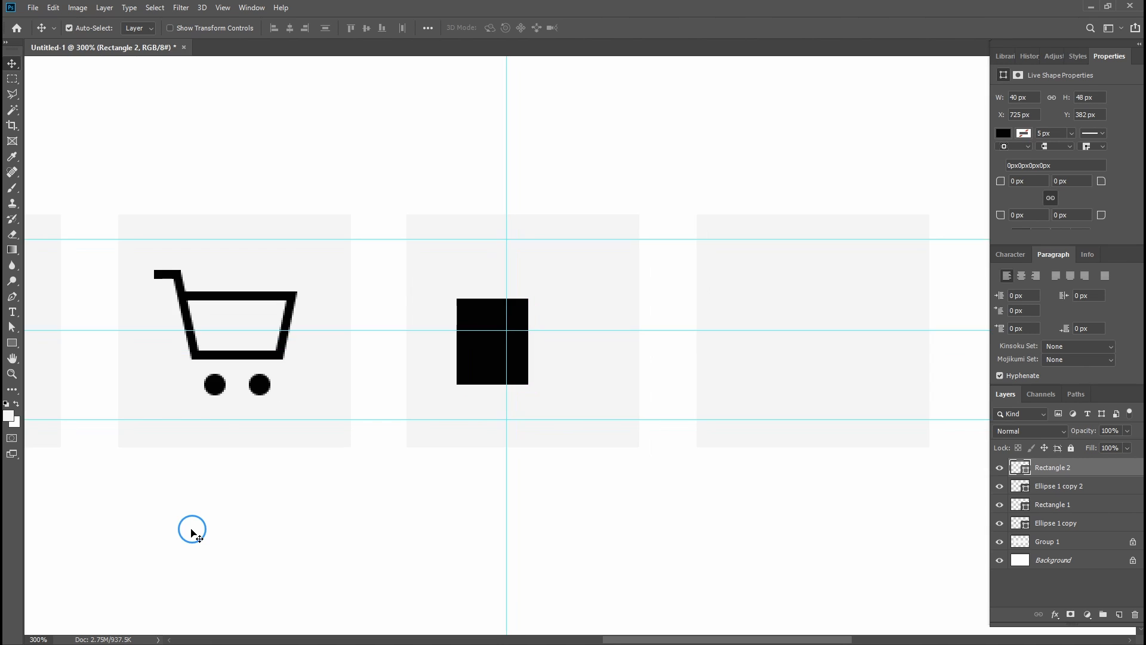
{"action": "key", "text": "ctrl+r"}
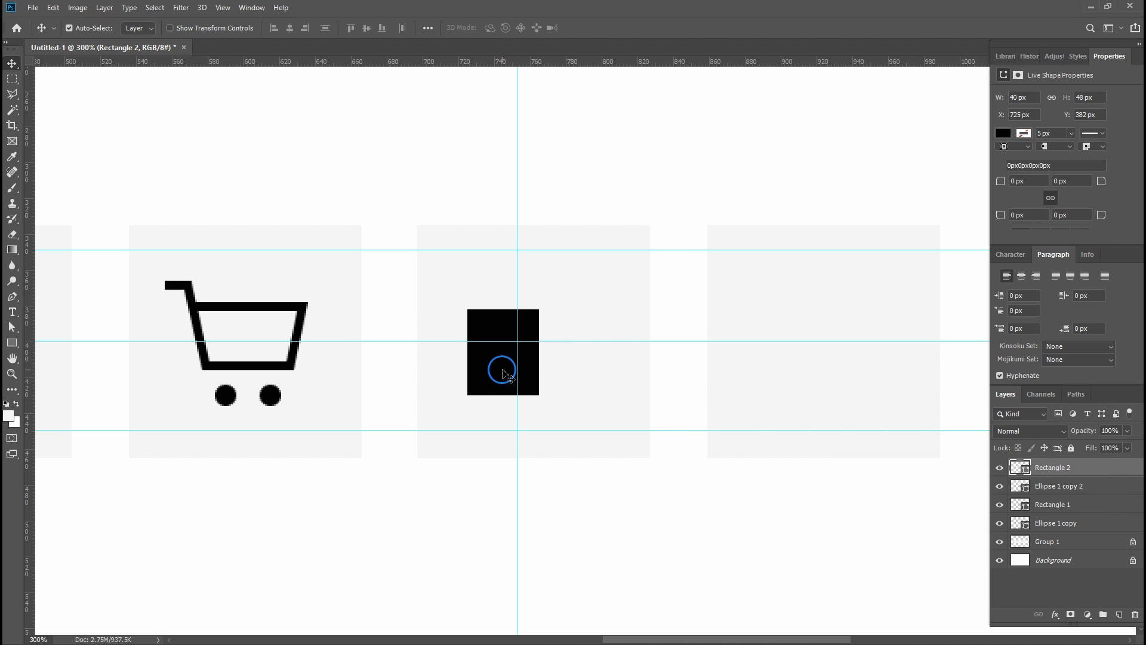
- Remove the rectangle's fill and give it a black 5 px stroke
{"action": "left_click", "coordinate": [12, 344]}
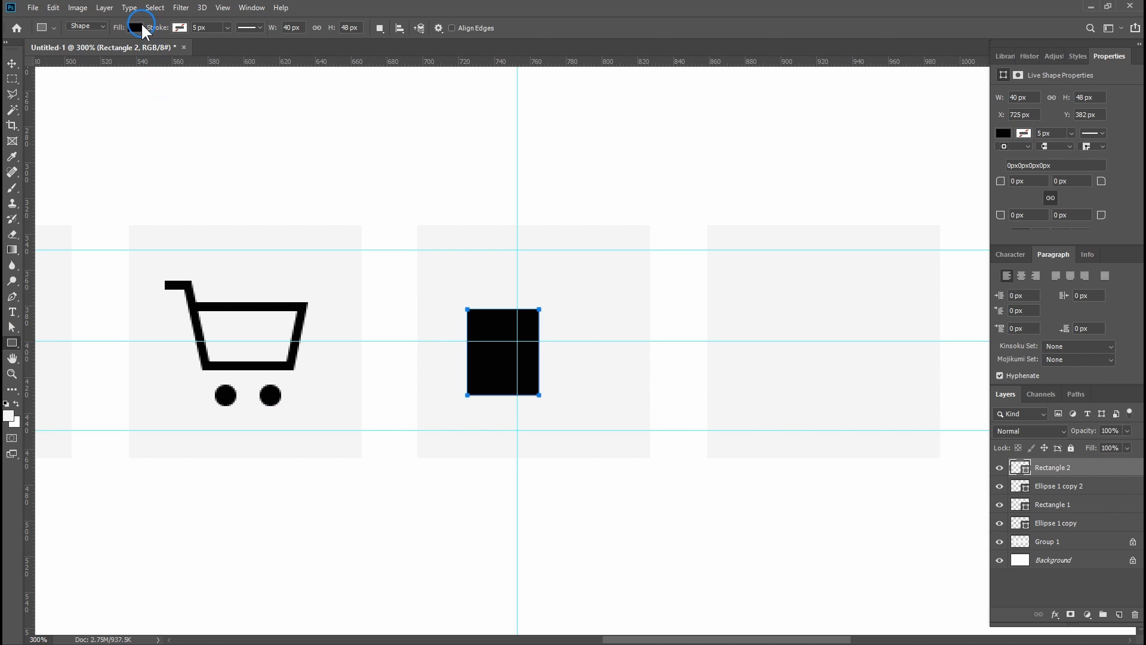
{"action": "left_click", "coordinate": [137, 26]}
{"action": "left_click", "coordinate": [82, 52]}
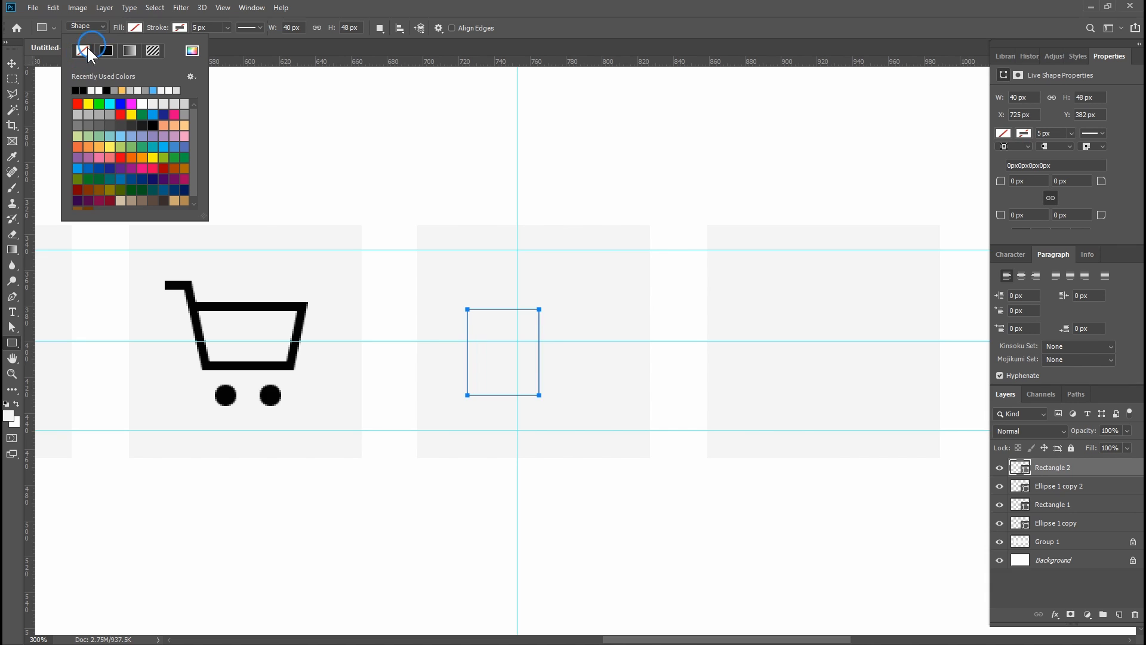
{"action": "left_click", "coordinate": [179, 28]}
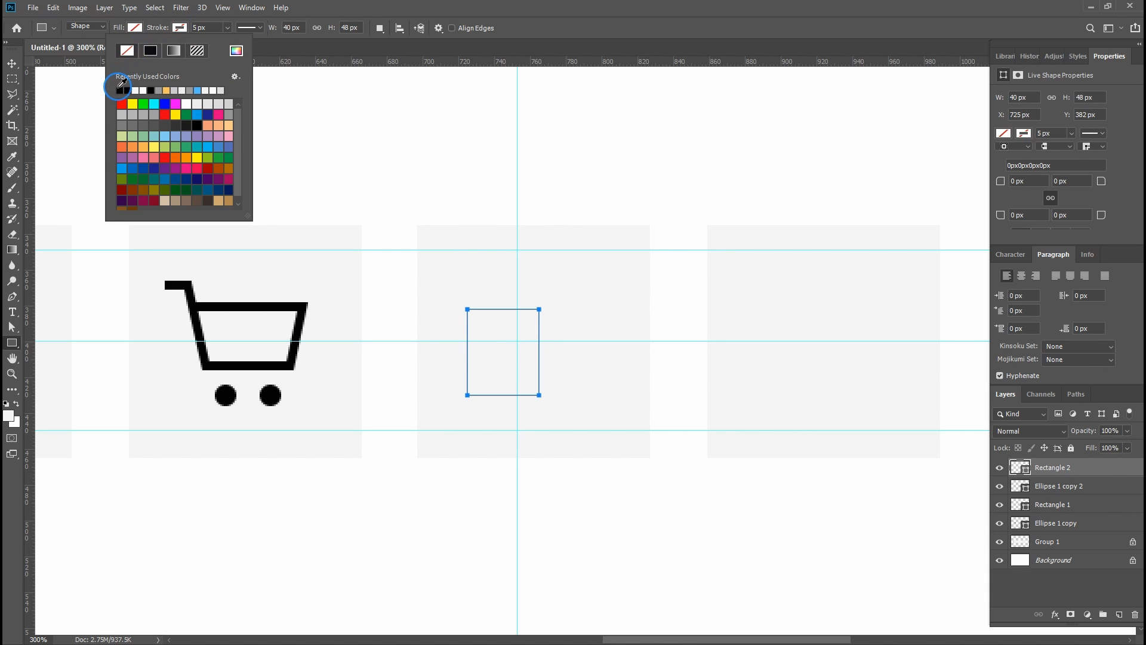
{"action": "left_click", "coordinate": [121, 90]}
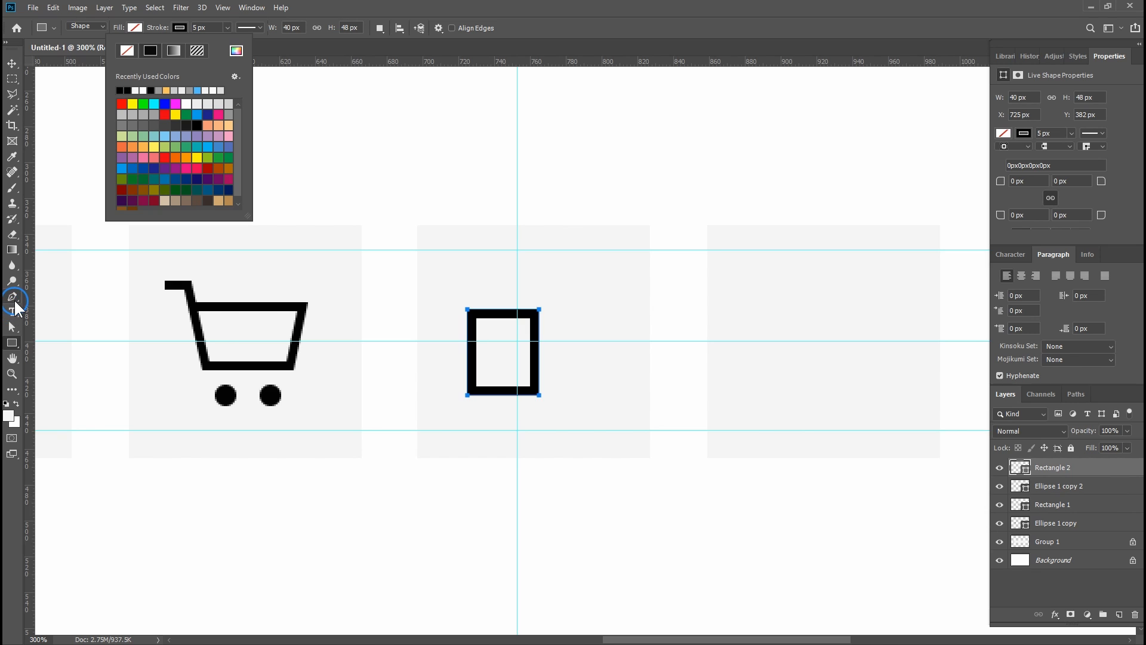
- Add anchor points to the rectangle's top and bottom edges where the vertical guide crosses them
{"action": "left_click", "coordinate": [16, 303]}
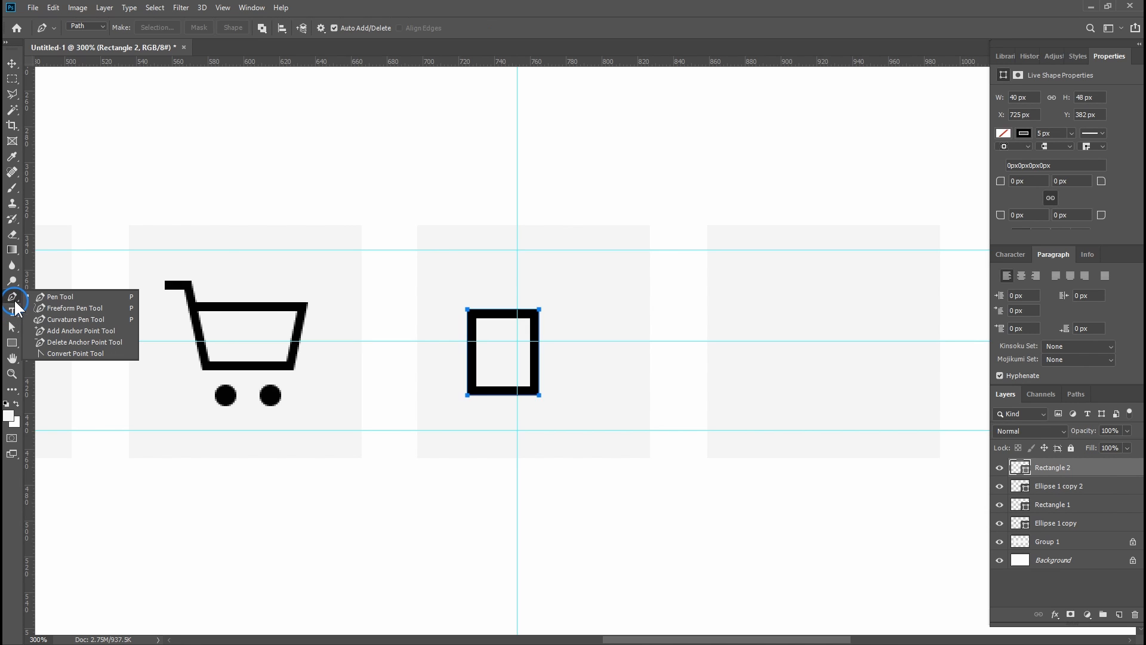
{"action": "left_click", "coordinate": [49, 330]}
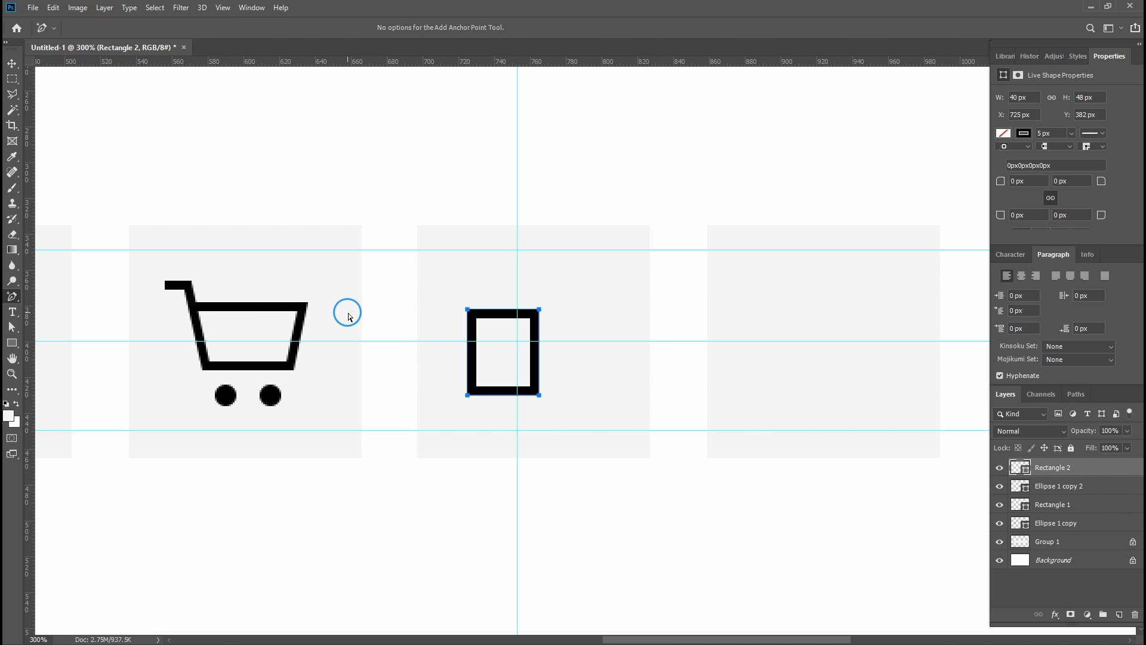
{"action": "key", "text": "ctrl+plus"}
{"action": "key", "text": "ctrl+plus"}
{"action": "key", "text": "ctrl+plus"}
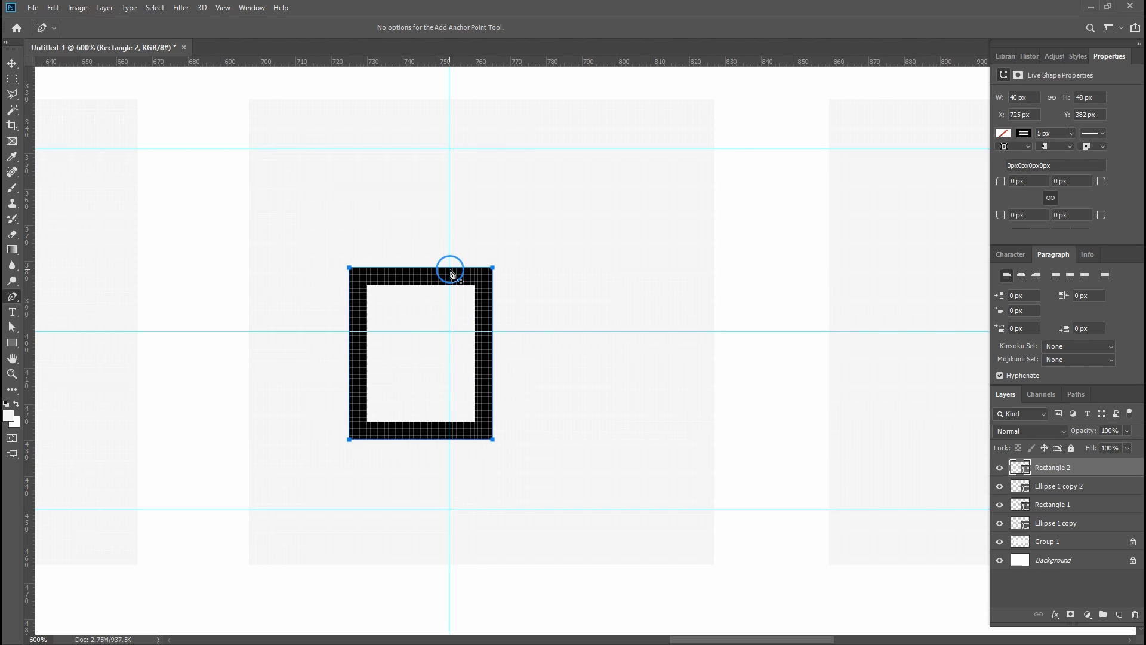
{"action": "key", "text": "ctrl+plus"}
{"action": "key", "text": "ctrl+plus"}
{"action": "key", "text": "ctrl+plus"}
{"action": "key", "text": "ctrl+plus"}
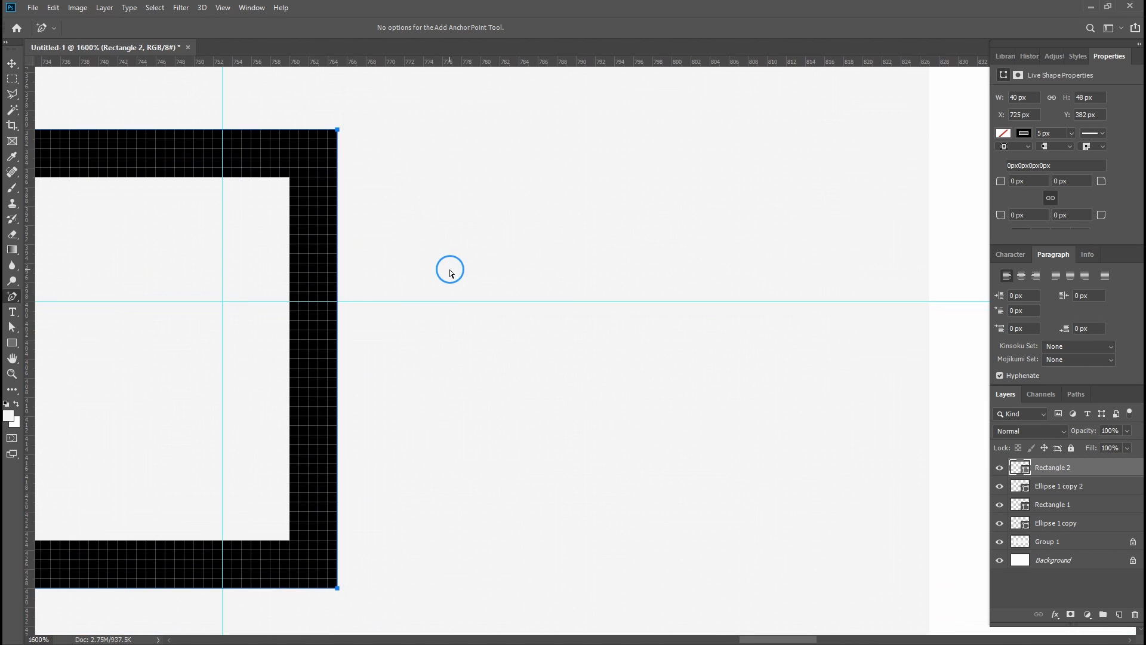
{"action": "left_click_drag", "start_coordinate": [435, 255], "coordinate": [701, 233]}
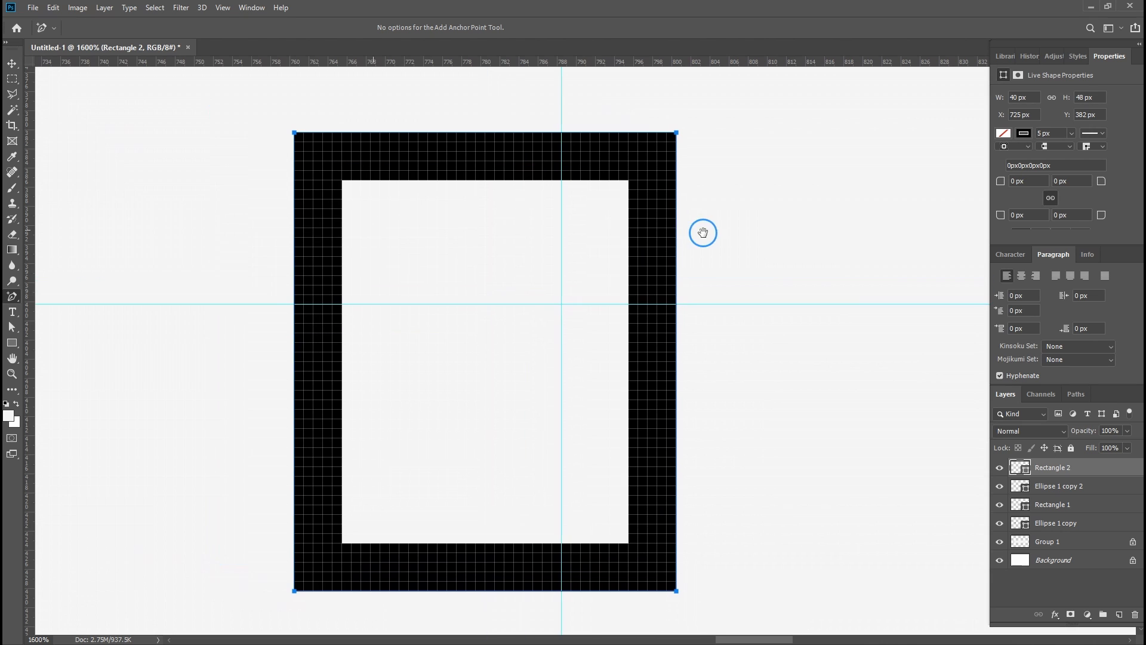
{"action": "left_click", "coordinate": [562, 132]}
{"action": "left_click_drag", "start_coordinate": [590, 548], "coordinate": [589, 403]}
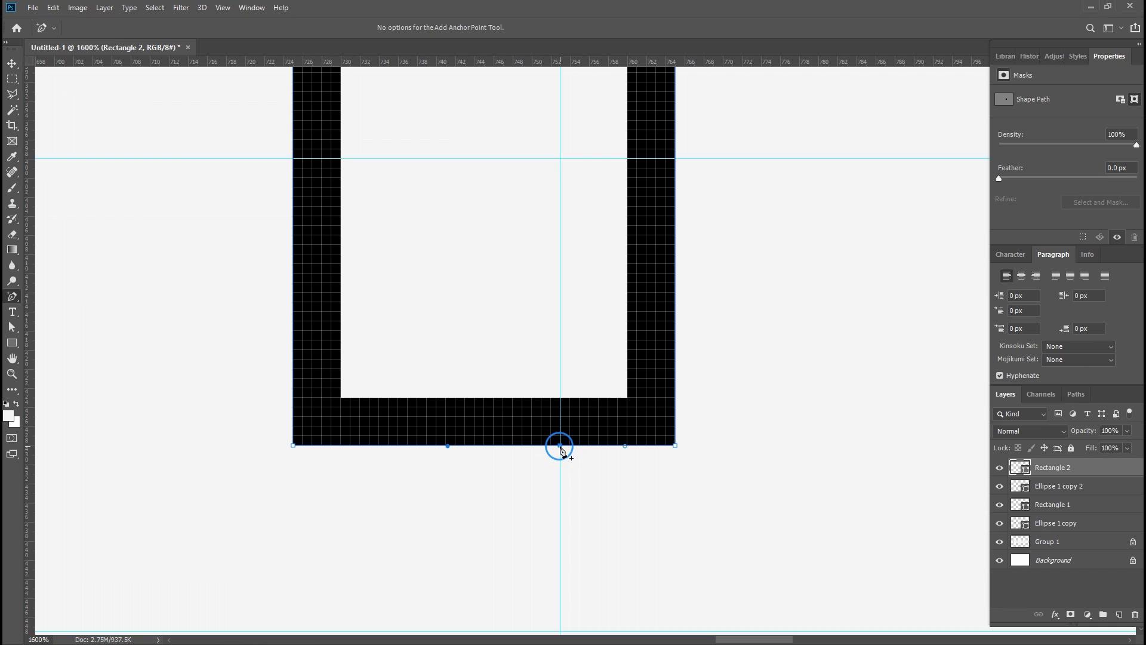
{"action": "left_click_drag", "start_coordinate": [706, 361], "coordinate": [667, 472]}
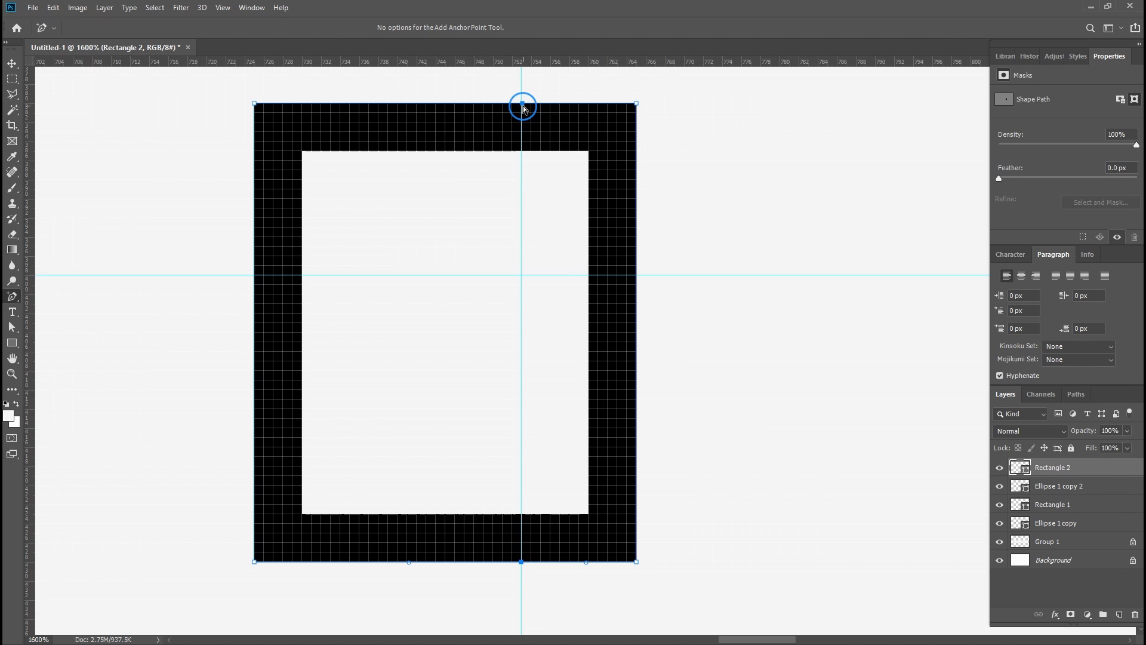
- Move the rectangle's top-right corner anchor point straight up 10 px, making the shape 58 px high
{"action": "left_click", "coordinate": [8, 327]}
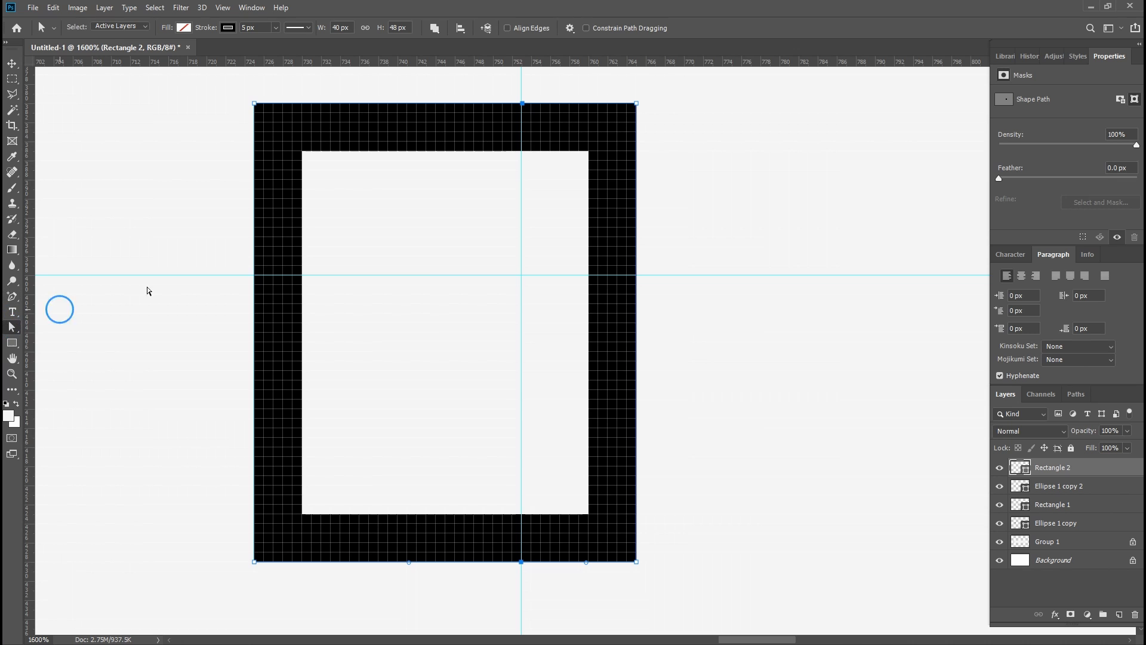
{"action": "key", "text": "ctrl+minus"}
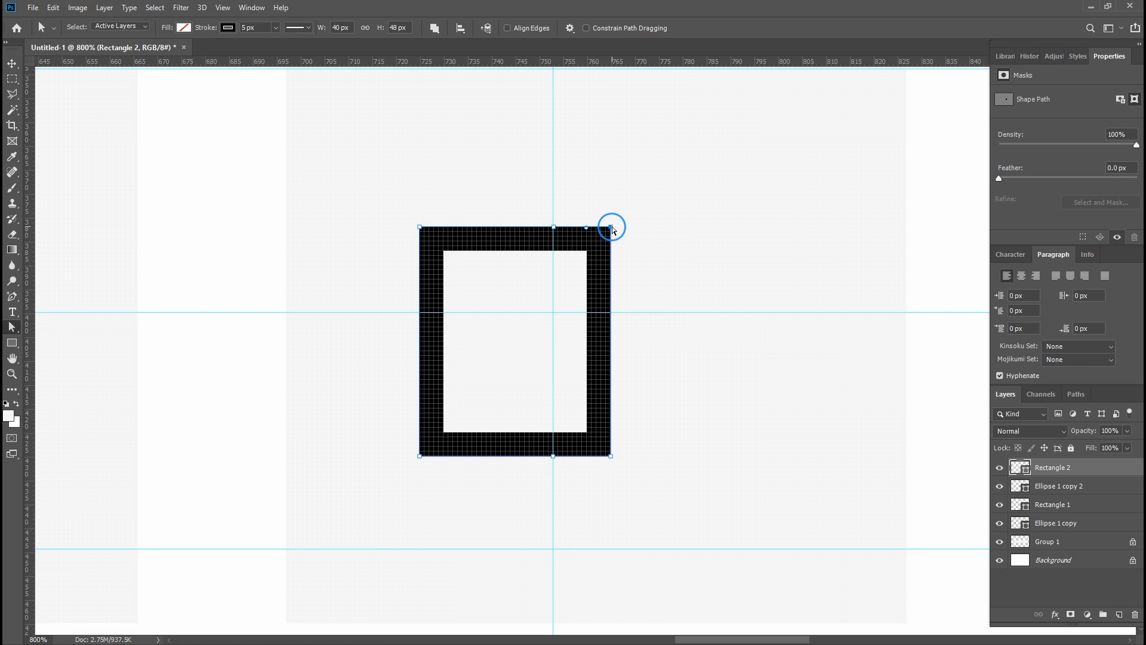
{"action": "key", "text": "shift+Up"}
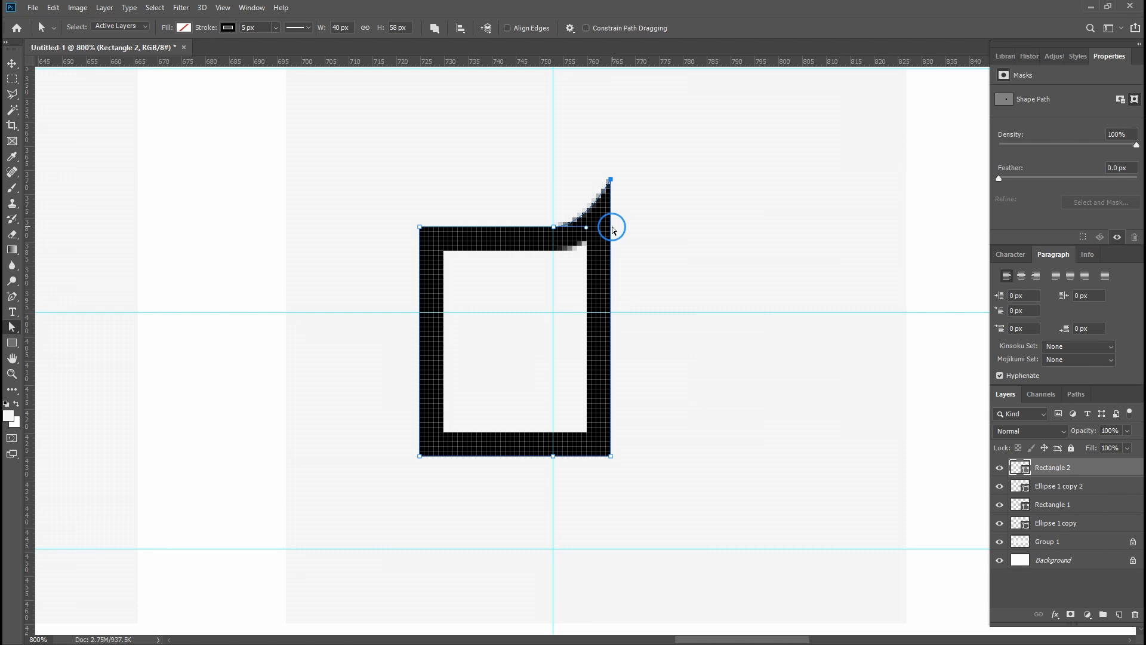
{"action": "key", "text": "shift+Up"}
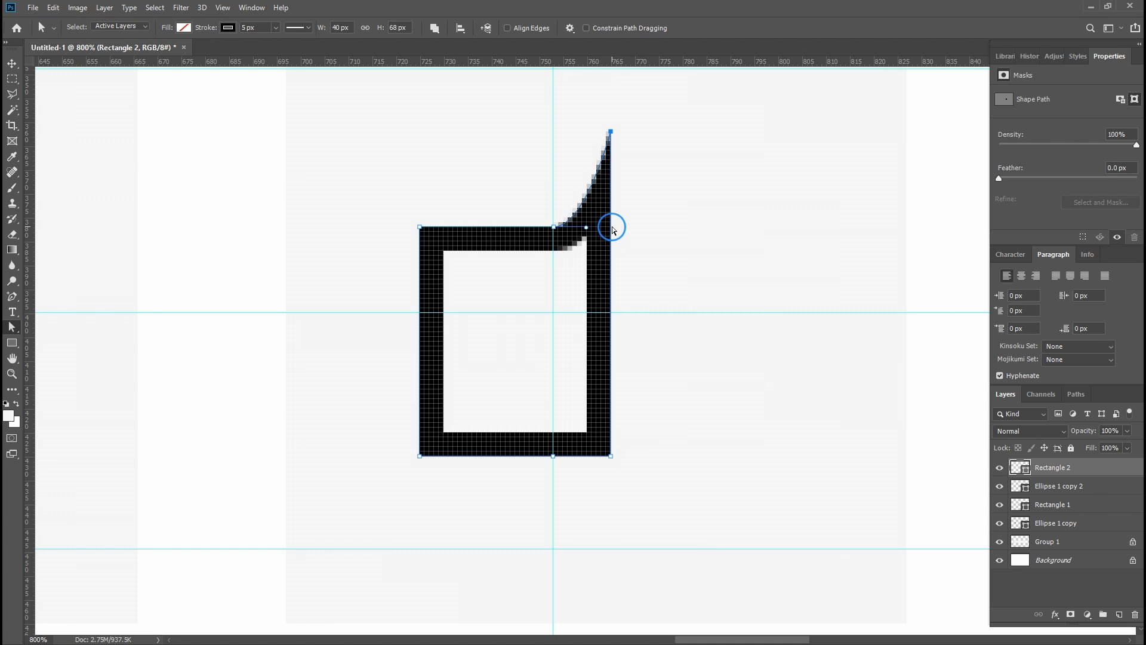
- Convert the anchor points where the vertical guide crosses the shape's top and bottom edges into sharp corner points
{"action": "left_click", "coordinate": [554, 227], "text": "shift"}
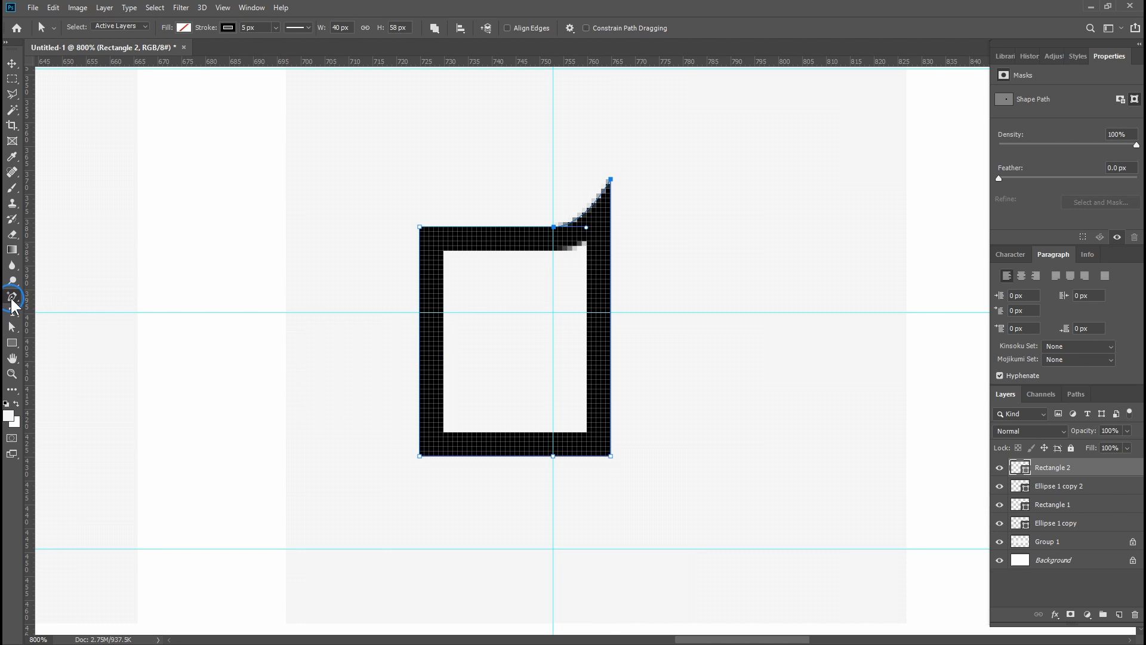
{"action": "left_click_drag", "start_coordinate": [11, 296], "coordinate": [56, 354]}
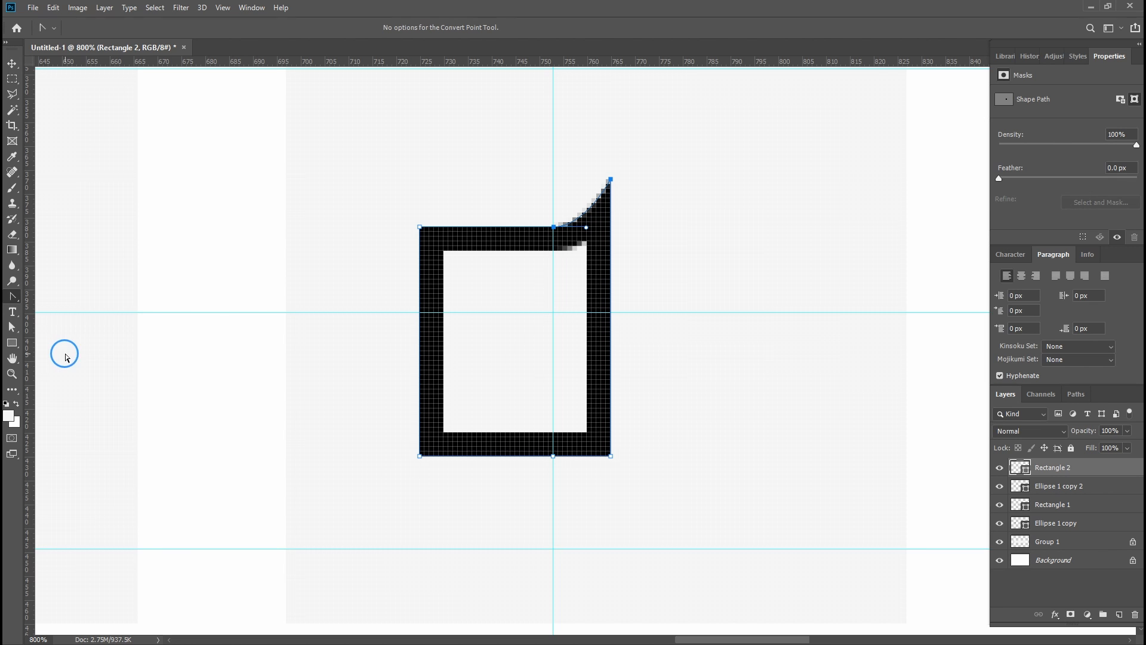
{"action": "left_click", "coordinate": [554, 228]}
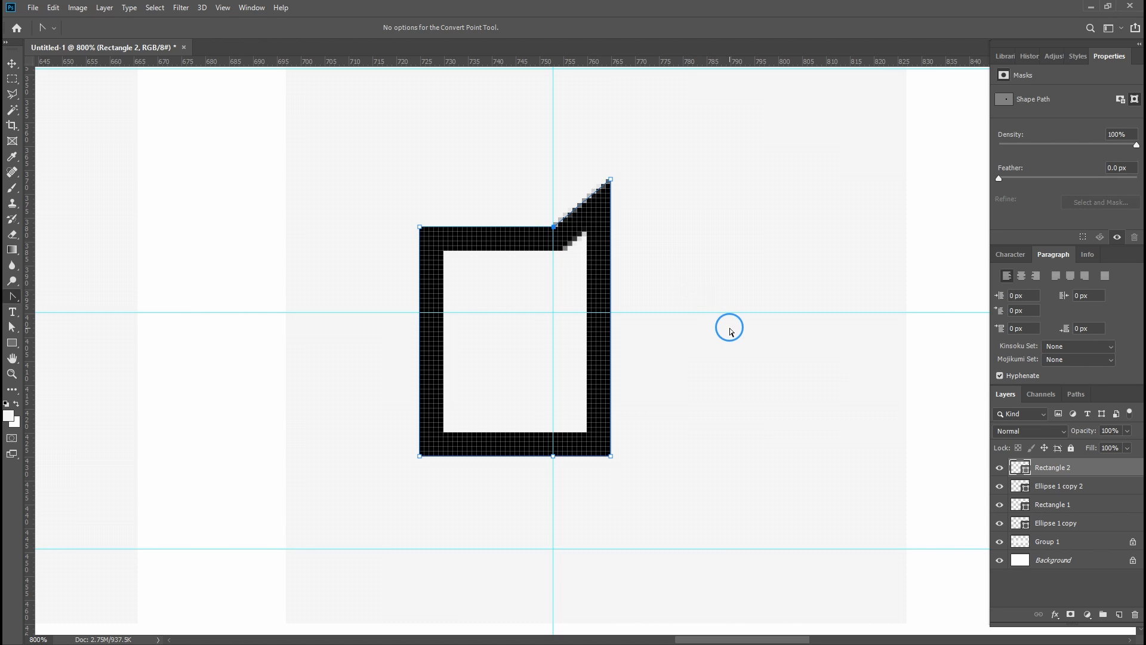
{"action": "left_click", "coordinate": [553, 456]}
- Move the shape's bottom-right corner anchor point straight down 10 px, making the shape 68 px high
{"action": "left_click", "coordinate": [12, 327]}
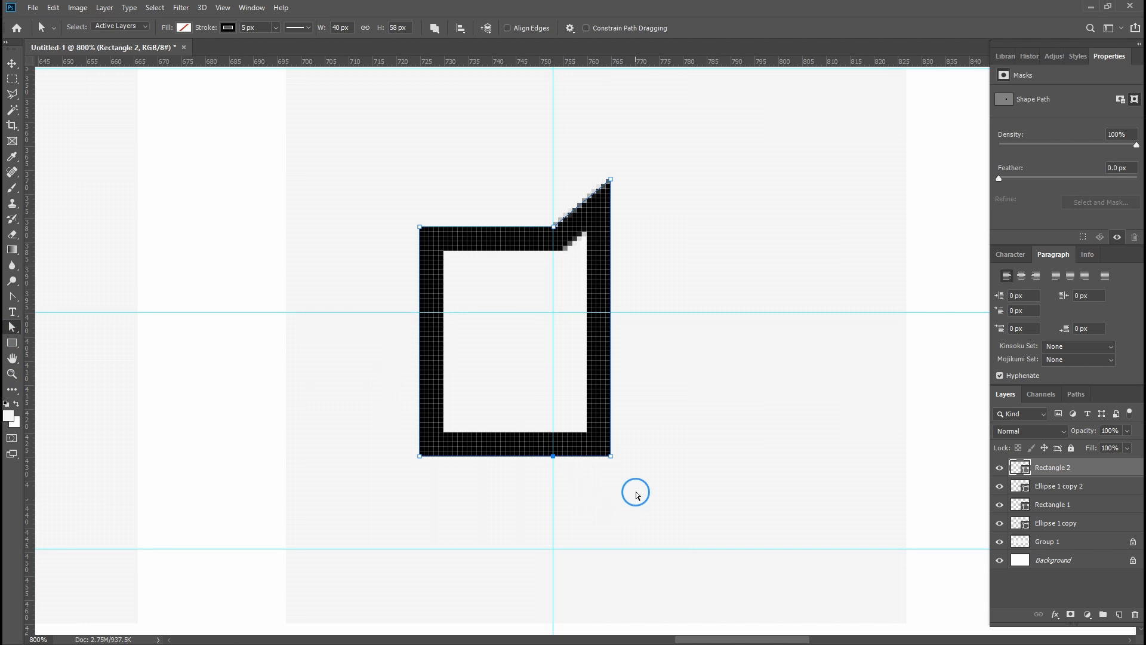
{"action": "left_click_drag", "start_coordinate": [636, 491], "coordinate": [601, 451]}
{"action": "key", "text": "shift+Down"}
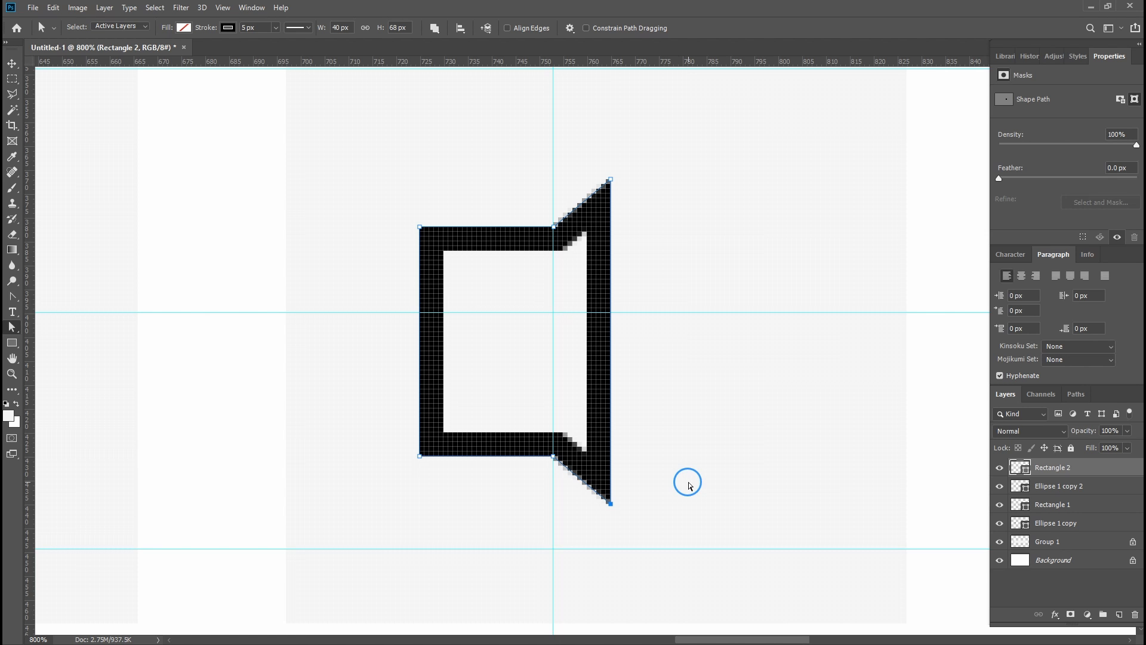
- Shift the shape's four left-hand anchor points 10 px to the left, leaving out the two flared right corners
{"action": "key", "text": "ctrl+minus"}
{"action": "key", "text": "ctrl+minus"}
{"action": "key", "text": "ctrl+minus"}
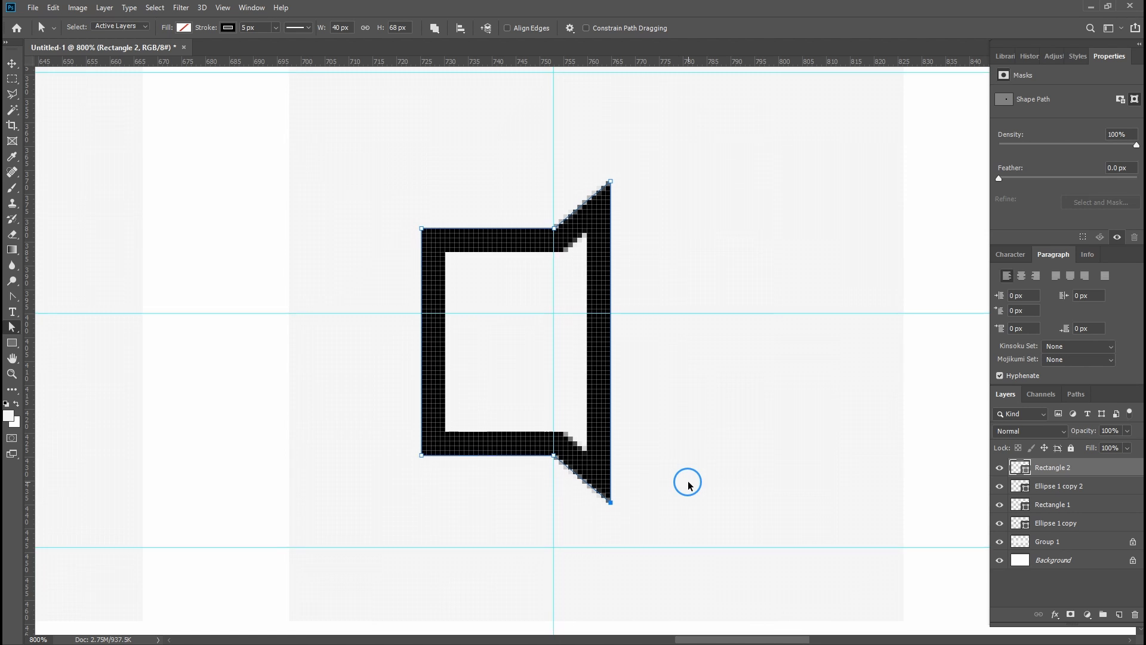
{"action": "key", "text": "ctrl+minus"}
{"action": "key", "text": "ctrl+minus"}
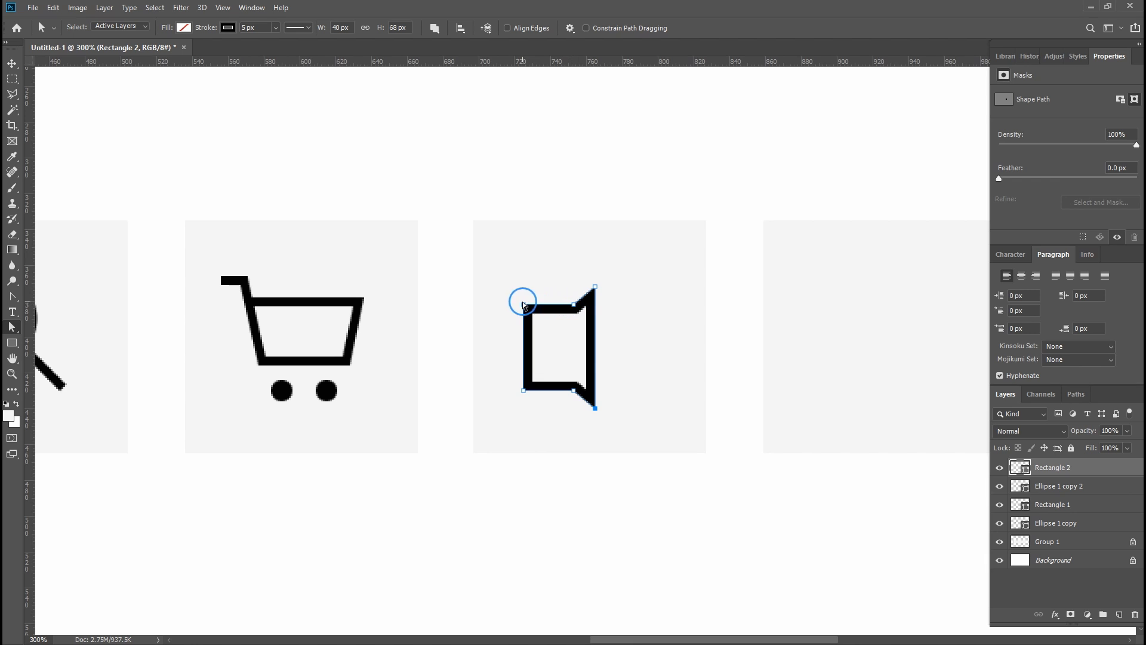
{"action": "left_click_drag", "start_coordinate": [460, 275], "coordinate": [583, 449]}
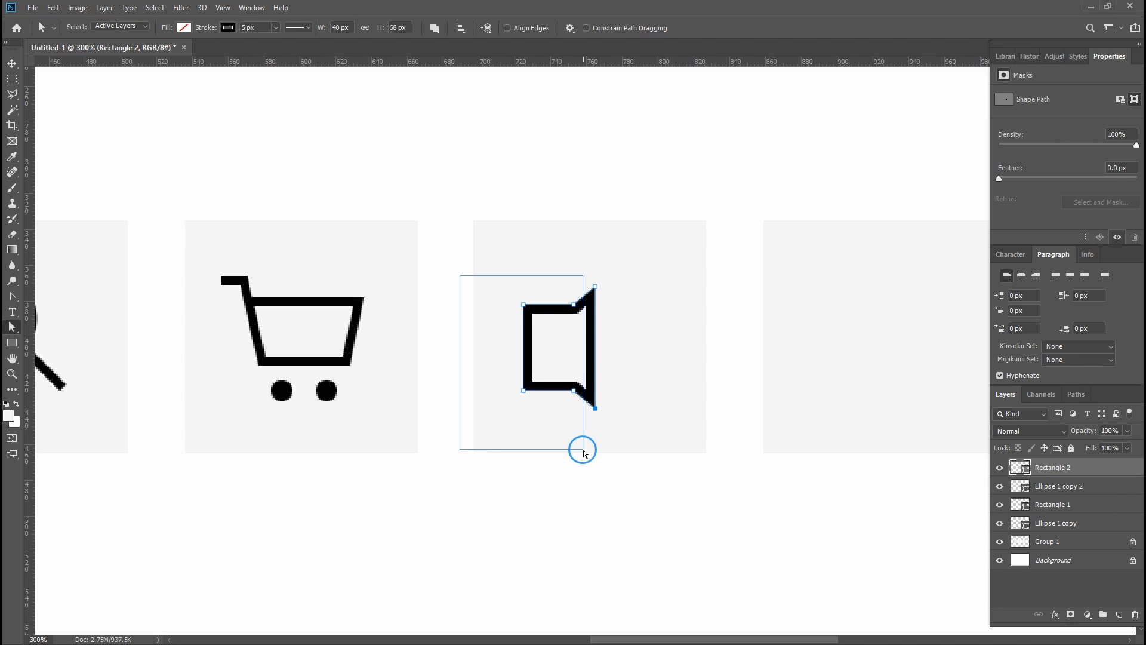
{"action": "left_click_drag", "start_coordinate": [583, 449], "coordinate": [584, 449]}
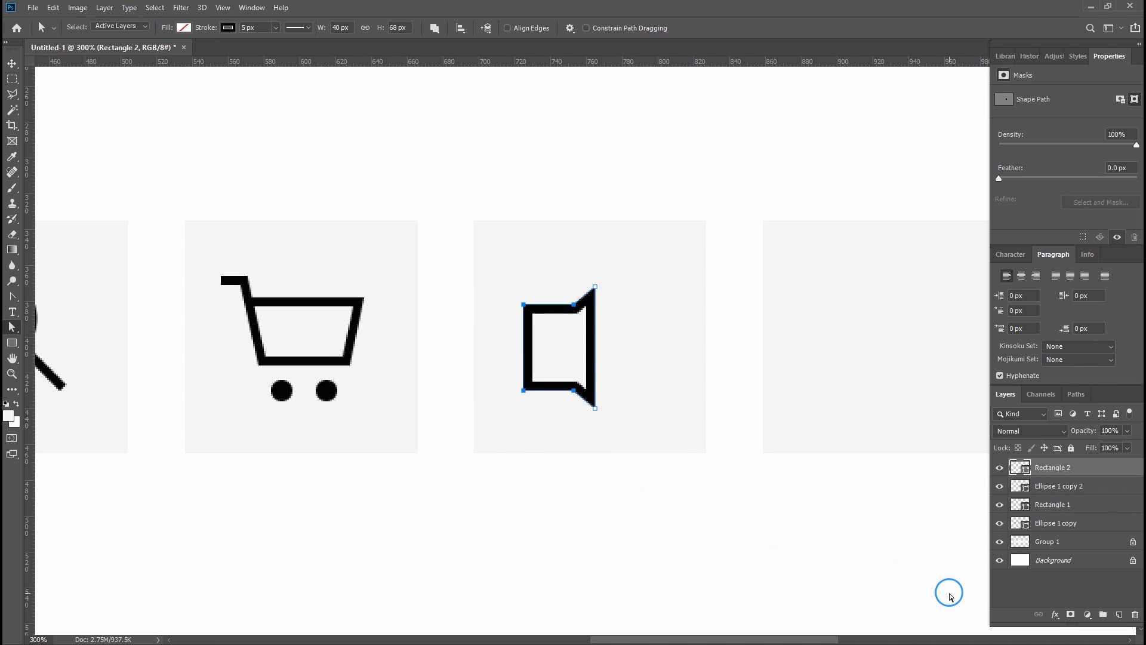
{"action": "key", "text": "shift+Left"}
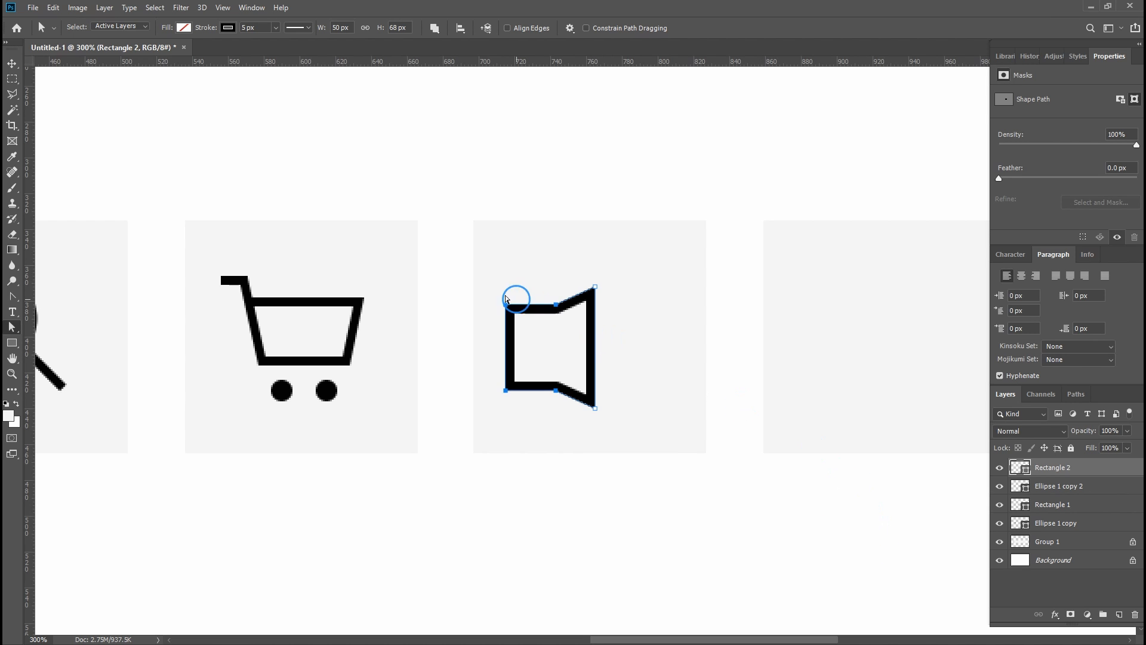
- Move the two leftmost anchor points 10 px right and spread the right corners vertically to make the speaker shape 72 px high
{"action": "left_click", "coordinate": [449, 282]}
{"action": "left_click_drag", "start_coordinate": [449, 282], "coordinate": [559, 465]}
{"action": "key", "text": "shift+Right"}
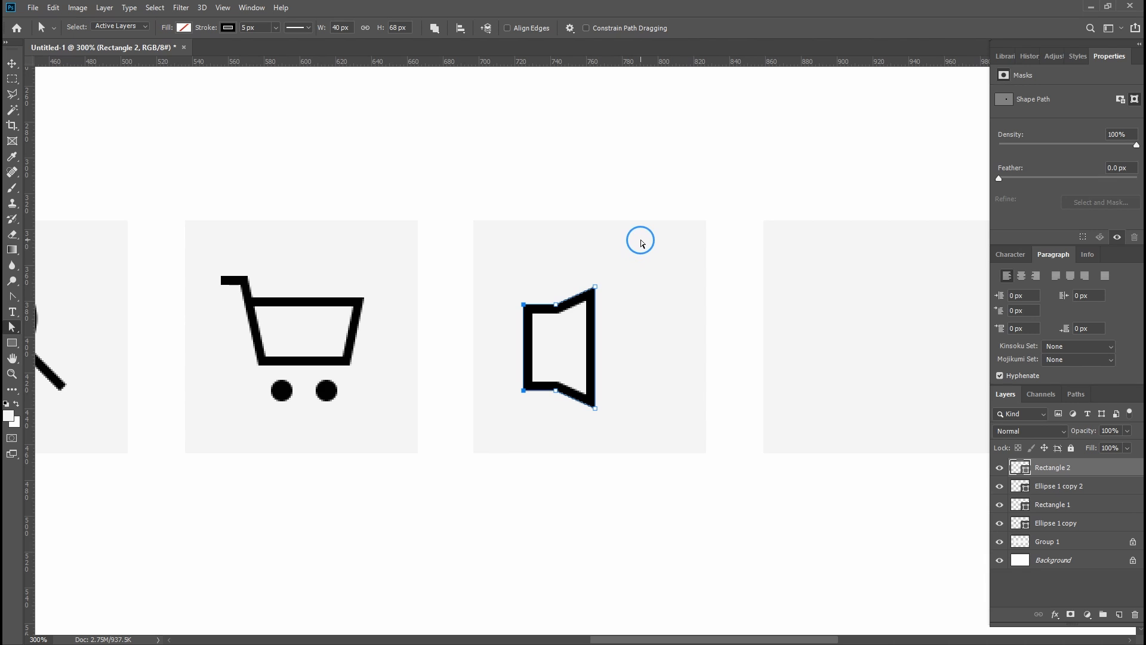
{"action": "left_click_drag", "start_coordinate": [641, 239], "coordinate": [578, 332]}
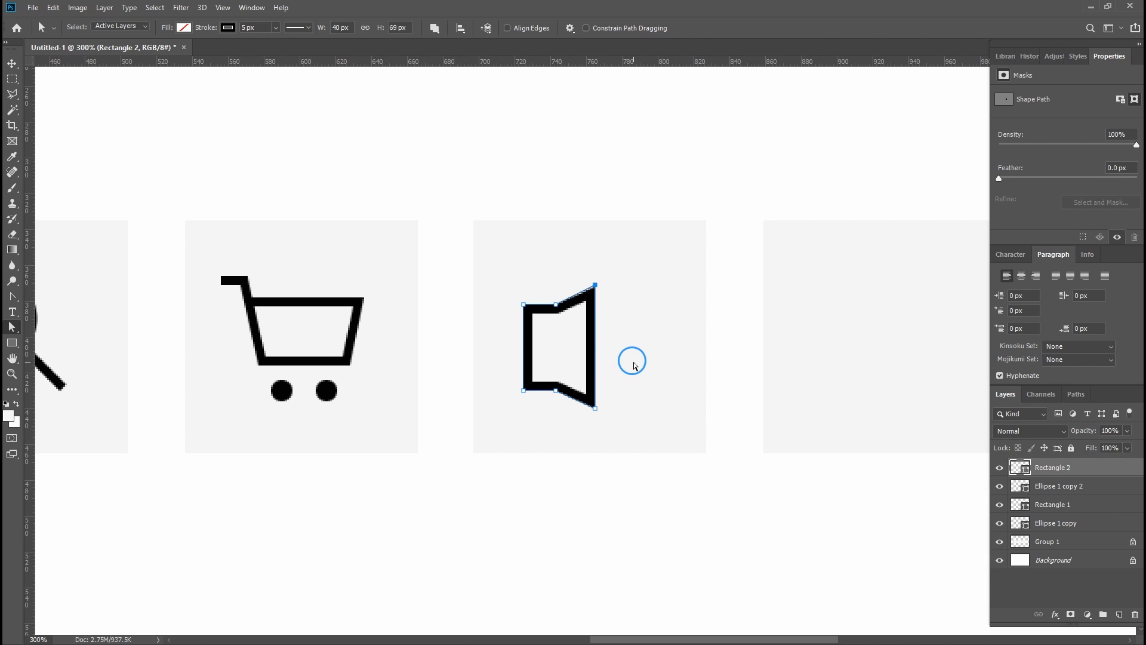
{"action": "left_click_drag", "start_coordinate": [635, 365], "coordinate": [582, 437]}
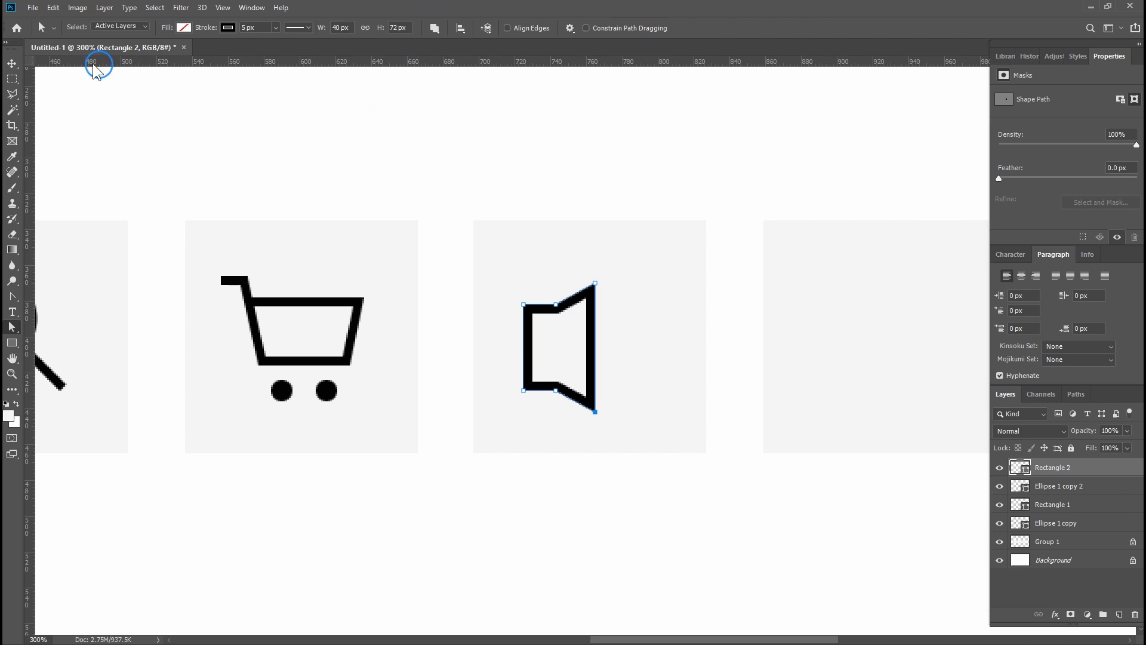
- Move the speaker shape upward so that it is vertically centred on the middle horizontal guide
{"action": "left_click", "coordinate": [12, 62]}
{"action": "left_click", "coordinate": [555, 359]}
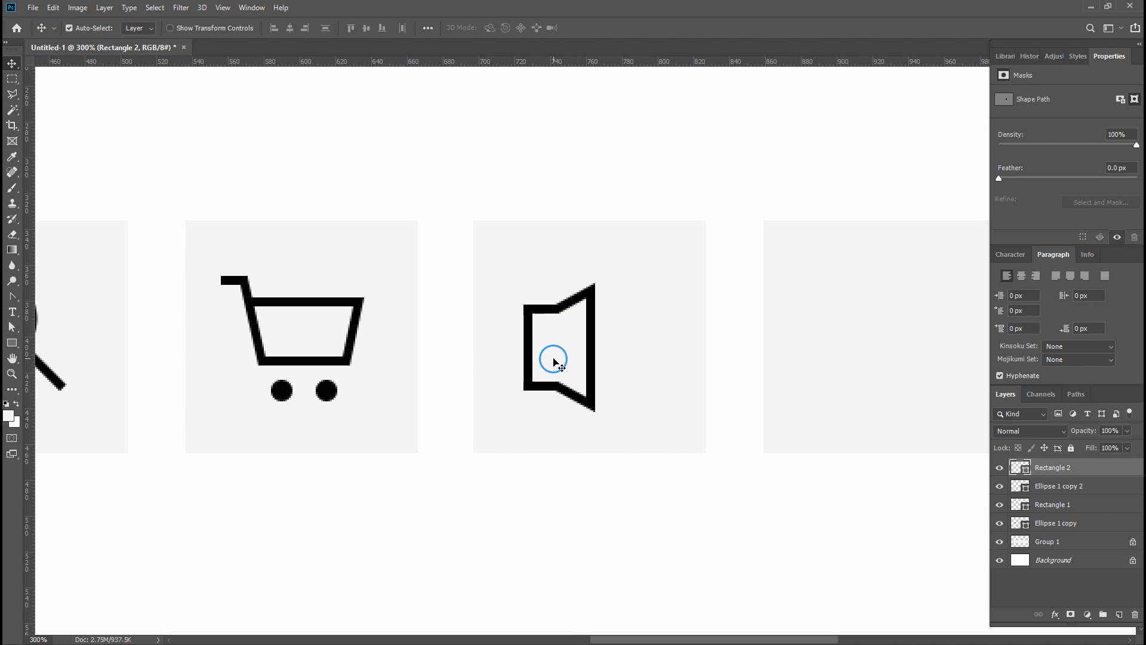
{"action": "left_click_drag", "start_coordinate": [554, 359], "coordinate": [529, 366]}
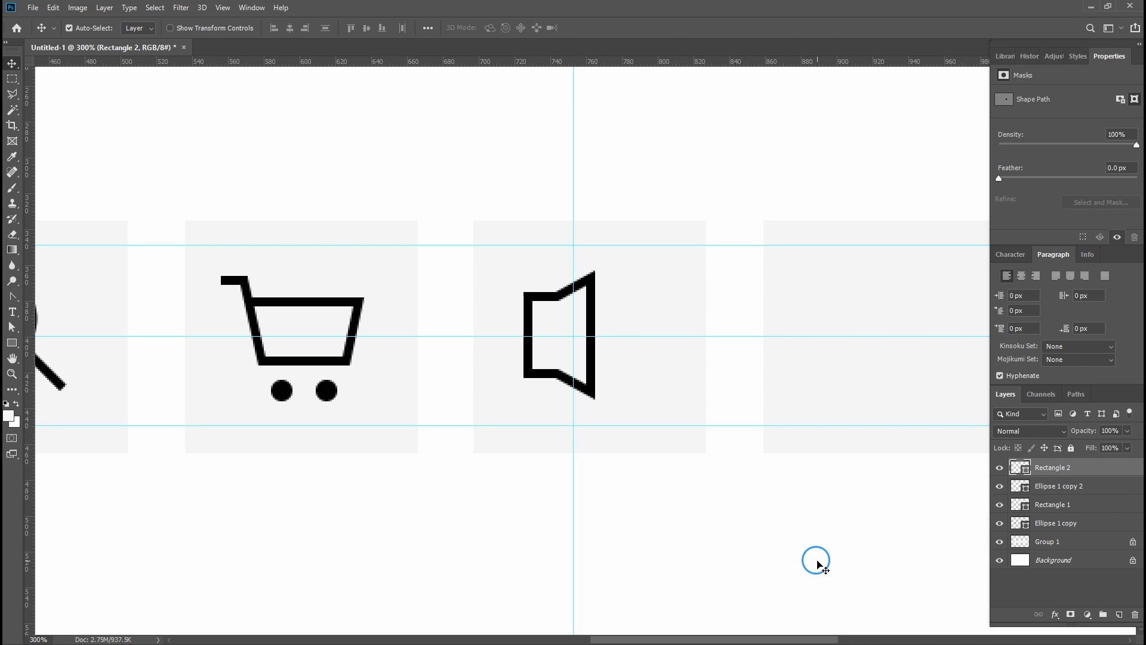
{"action": "key", "text": "Down"}
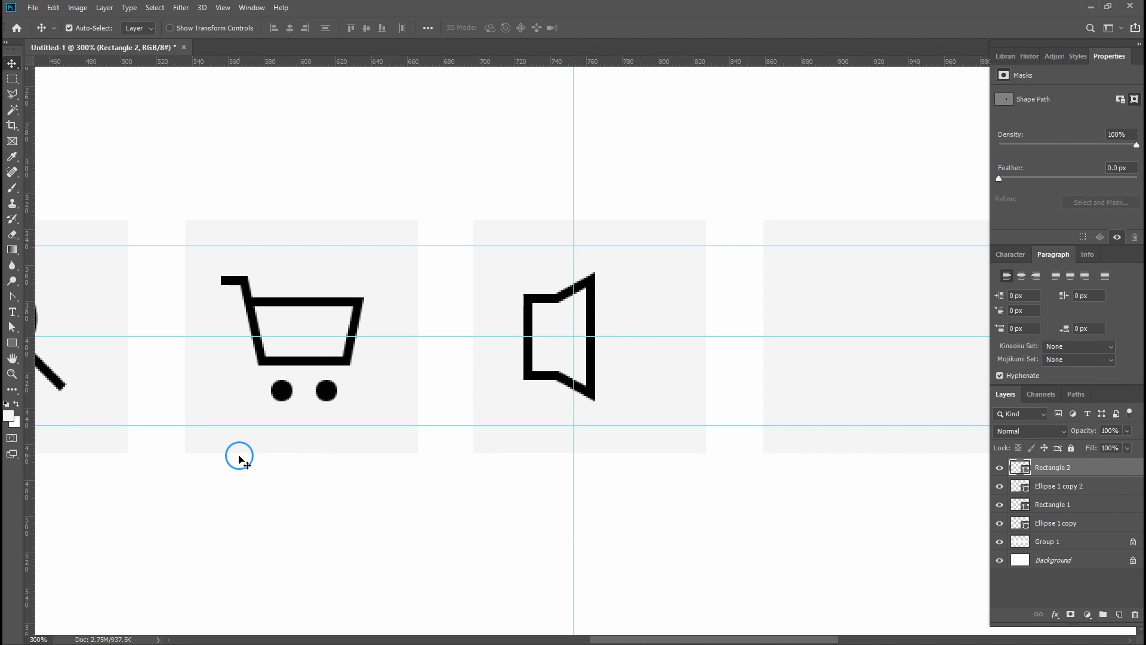
- Draw a circle about 27 px across to the right of the speaker, with no fill and a black 5 px stroke
{"action": "left_click", "coordinate": [12, 343]}
{"action": "left_click", "coordinate": [47, 367]}
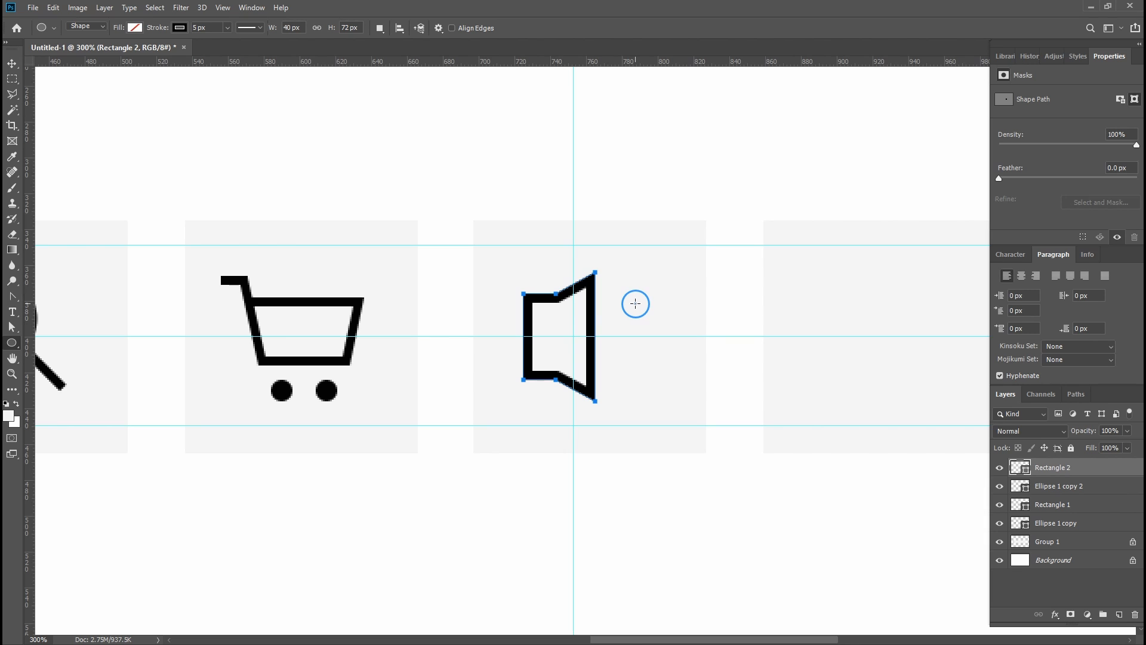
{"action": "left_click_drag", "start_coordinate": [636, 304], "coordinate": [683, 391]}
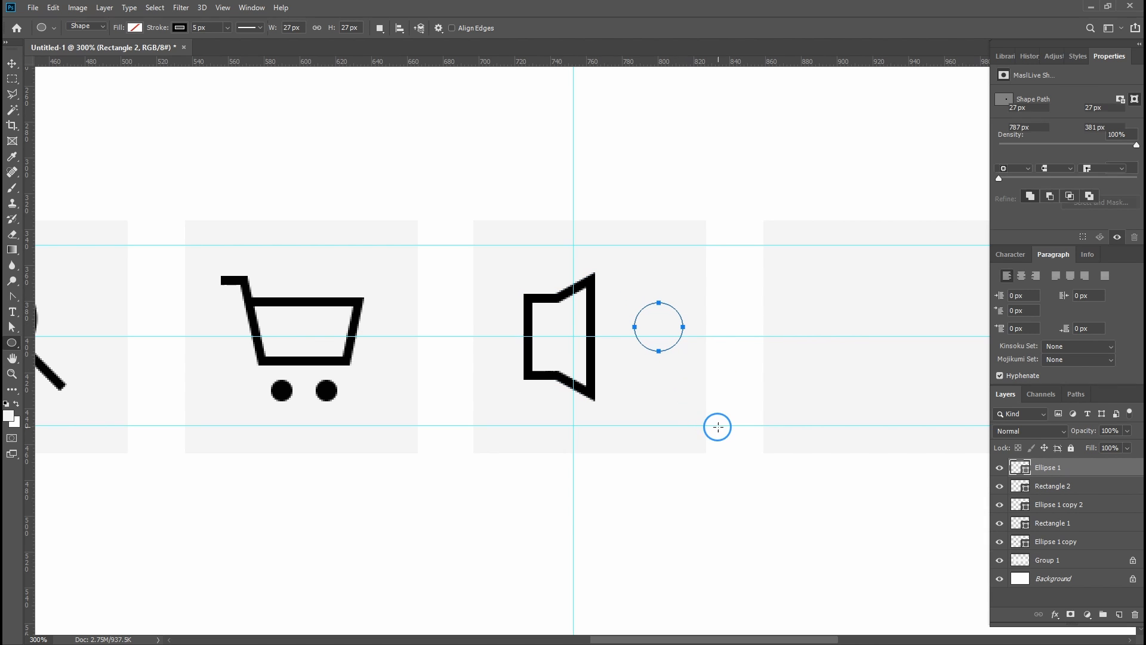
- Move the circle 10 px left and 5 px down, centring it on the middle horizontal guide
{"action": "left_click", "coordinate": [11, 64]}
{"action": "key", "text": "shift+Left"}
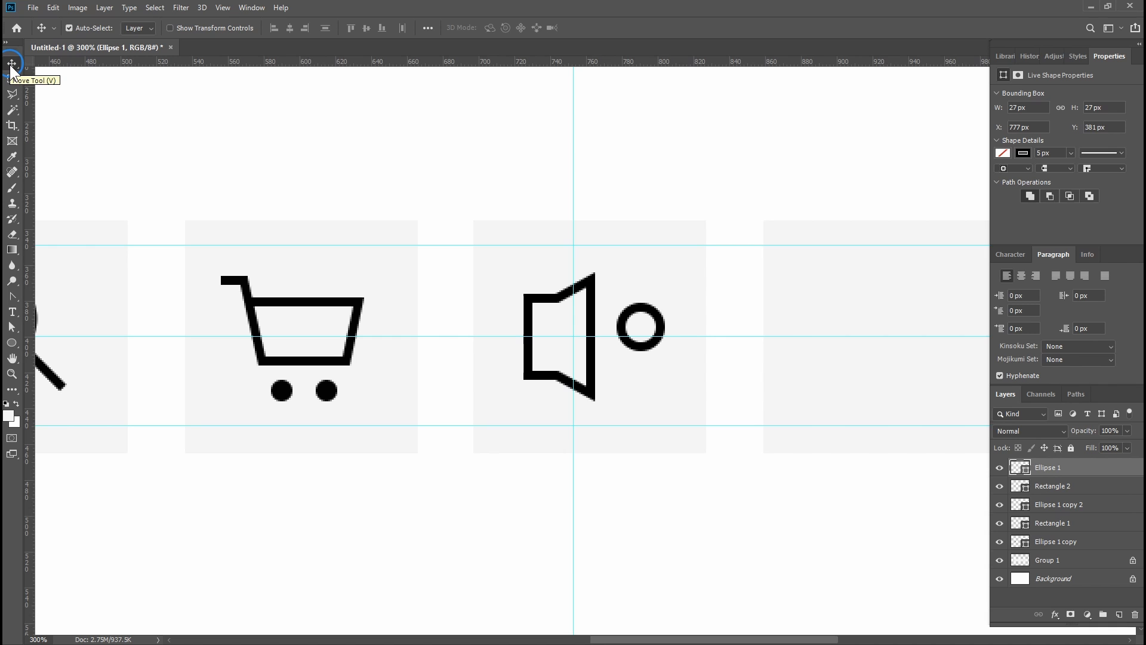
{"action": "key", "text": "Down"}
{"action": "key", "text": "Down"}
{"action": "key", "text": "Down"}
{"action": "key", "text": "Down"}
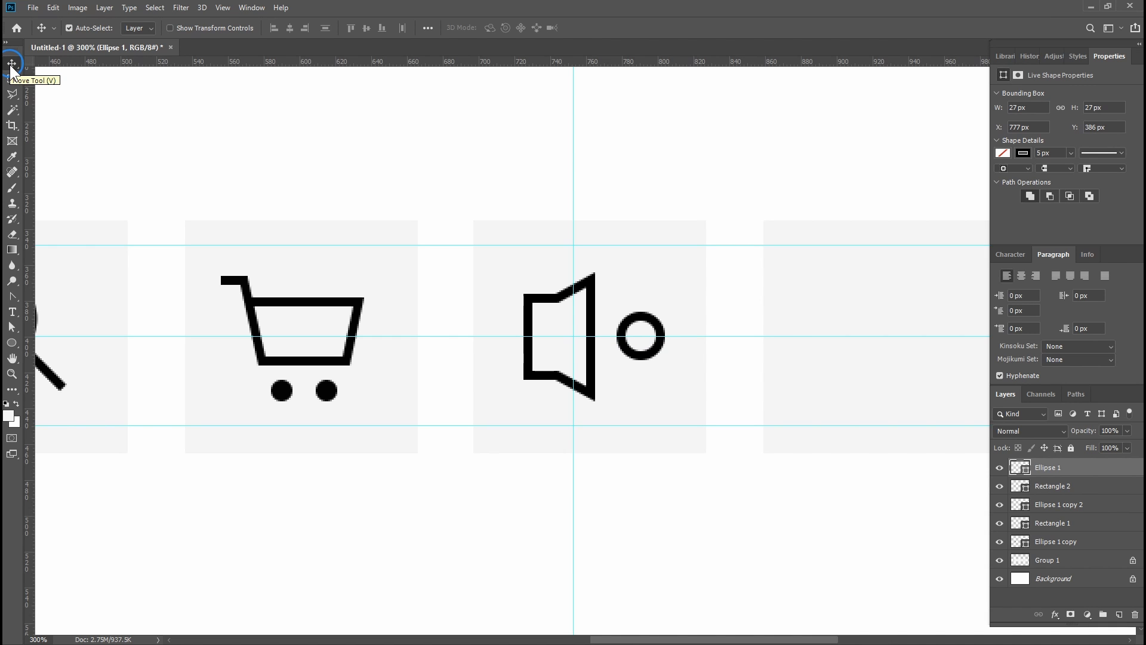
- Scale the circle up proportionally from its centre to 32 px
{"action": "key", "text": "ctrl+t"}
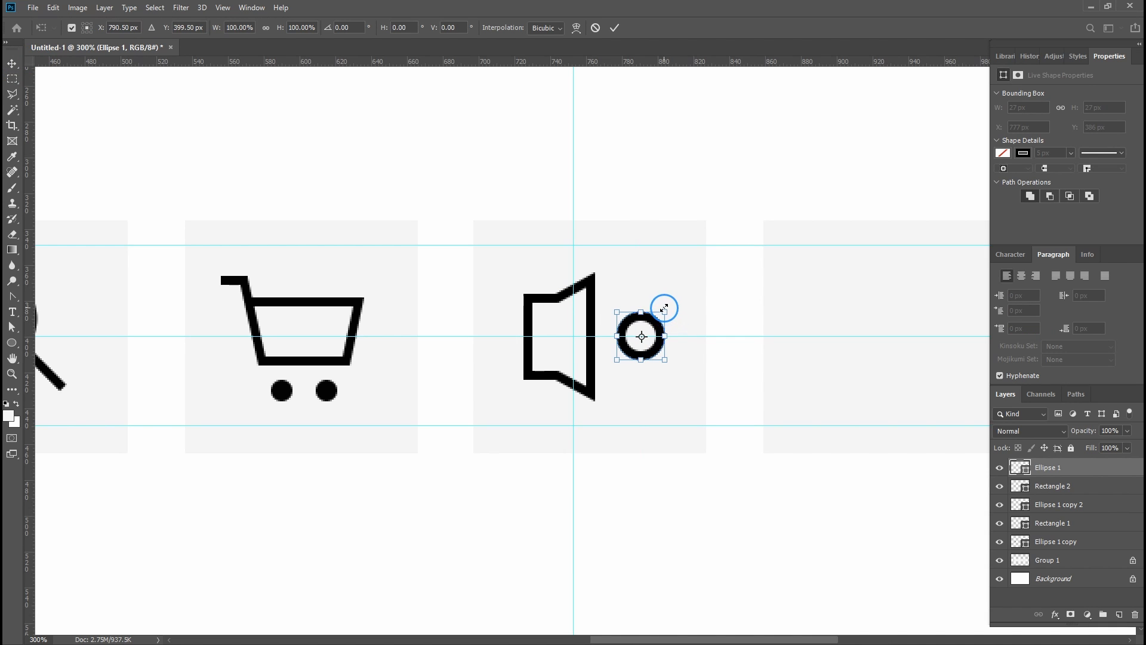
{"action": "left_click_drag", "start_coordinate": [664, 308], "coordinate": [660, 297]}
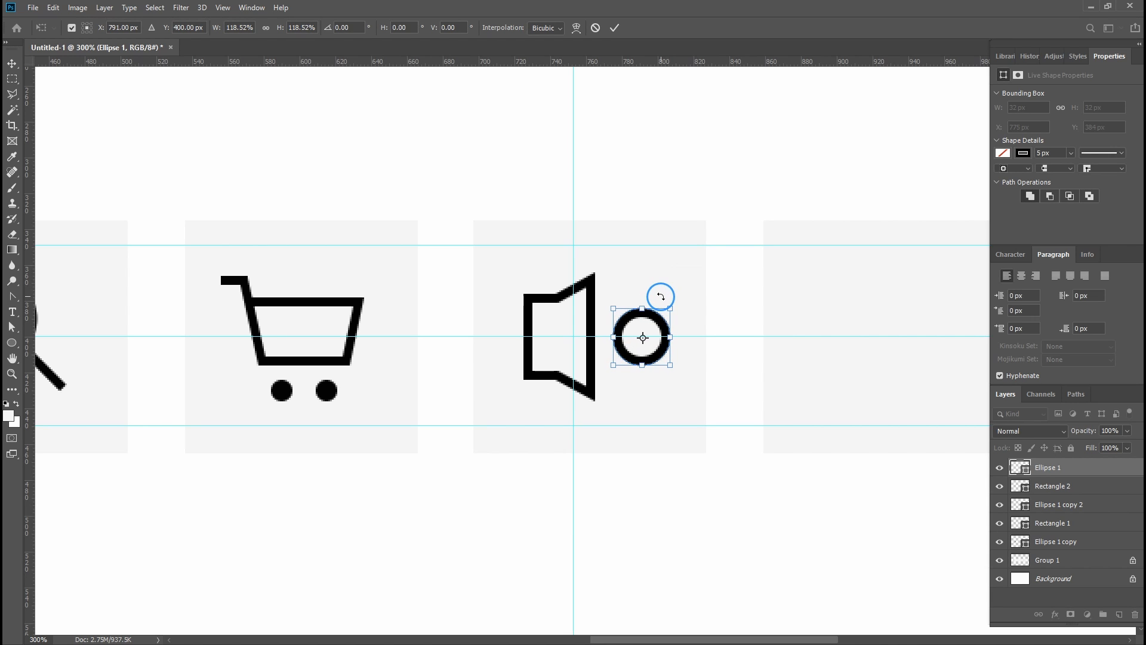
{"action": "key", "text": "Return"}
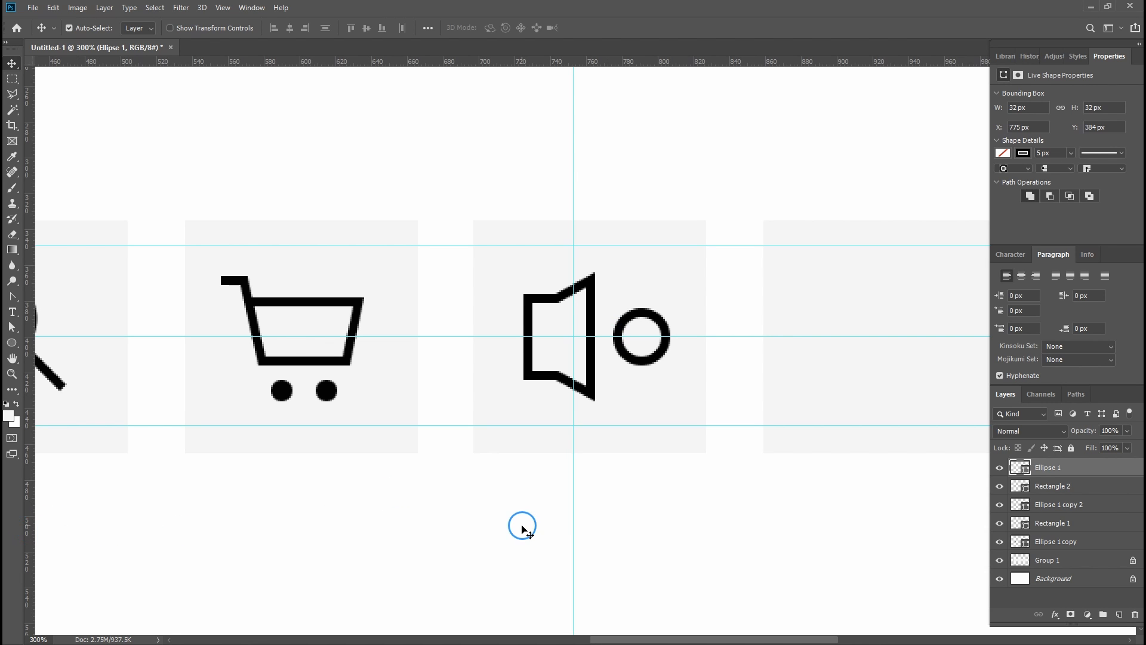
- Move the vertical guide from the speaker to cross the circle slightly right of its centre
{"action": "key", "text": "ctrl+plus"}
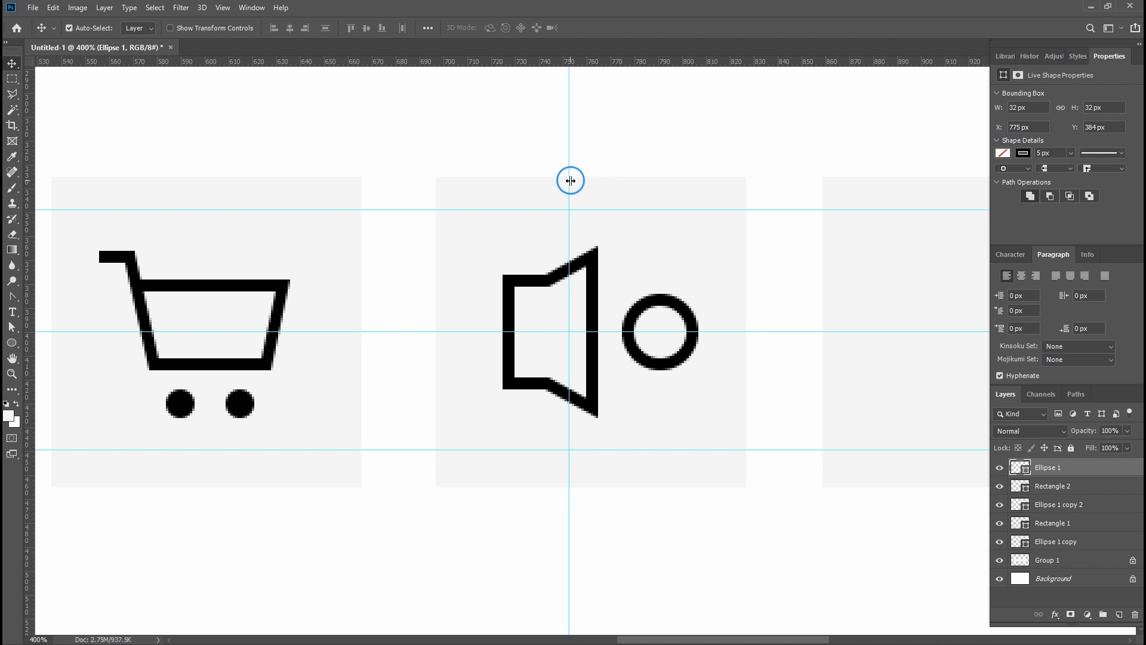
{"action": "left_click_drag", "start_coordinate": [570, 181], "coordinate": [676, 191]}
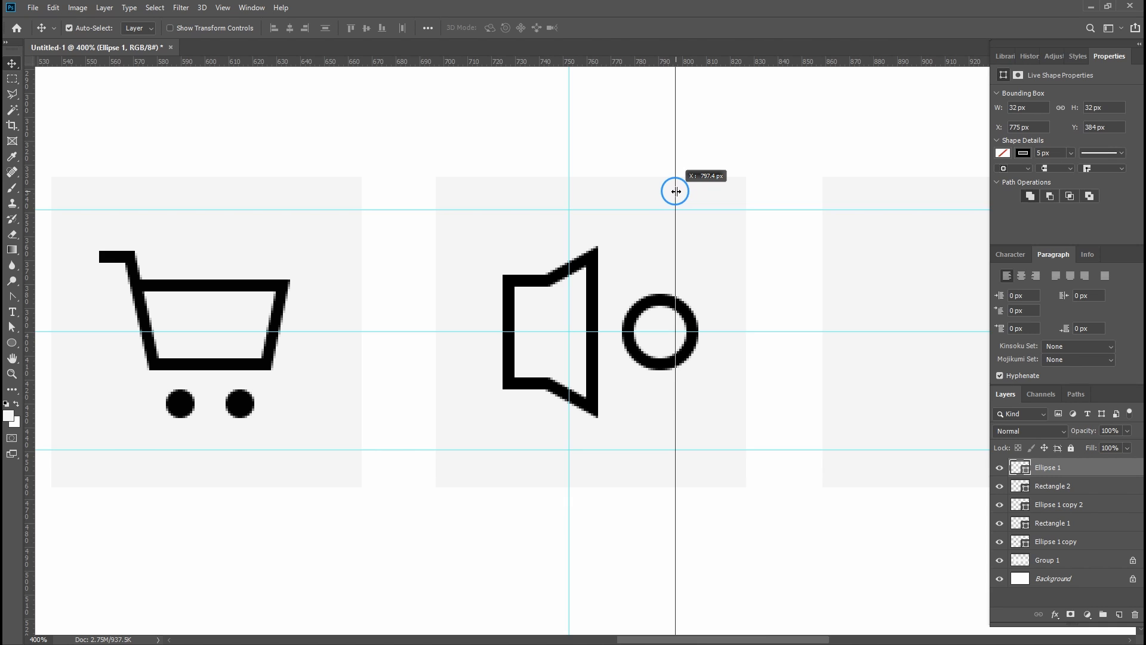
{"action": "left_click_drag", "start_coordinate": [676, 191], "coordinate": [676, 191]}
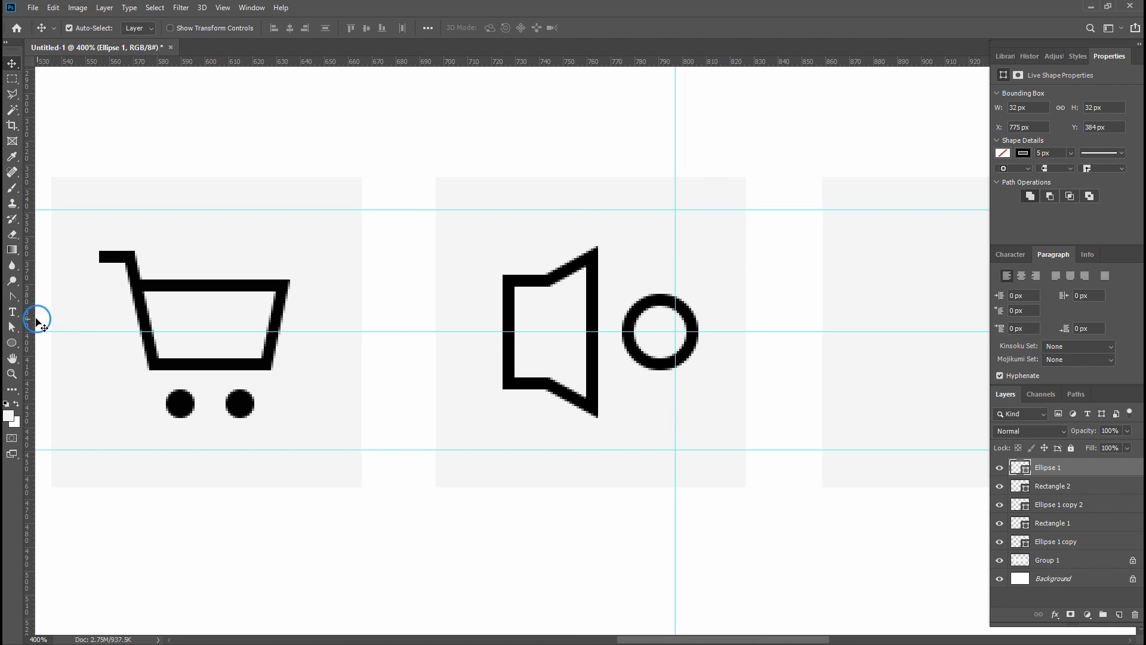
- Add anchor points to the circle's upper and lower edges where the vertical guide crosses them
{"action": "left_click", "coordinate": [12, 297]}
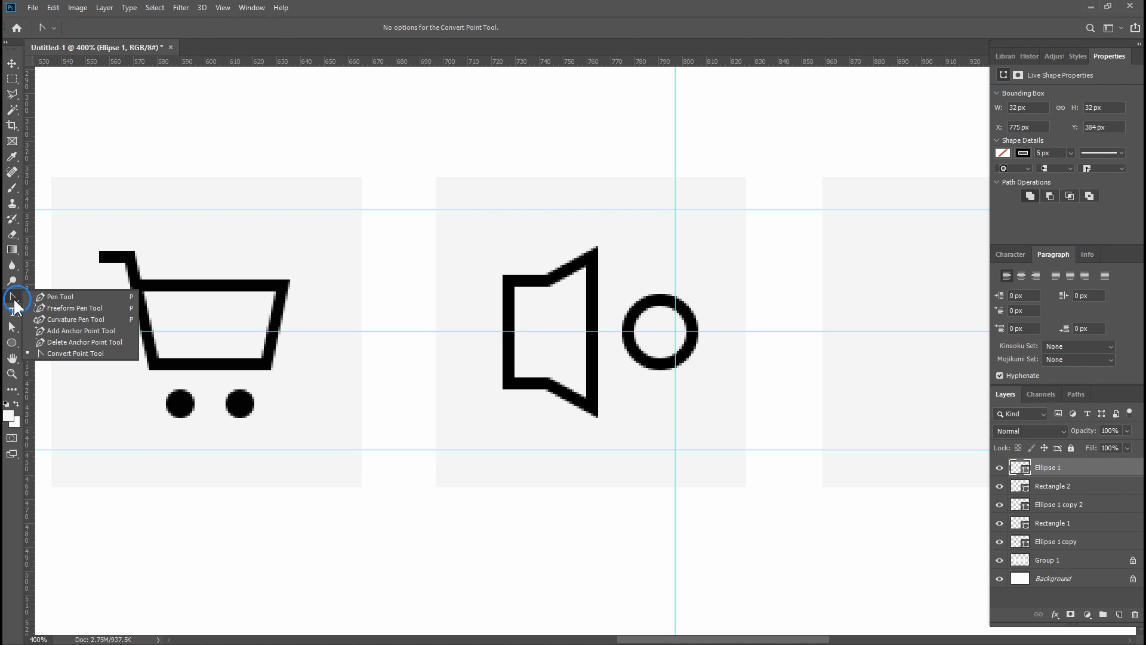
{"action": "left_click", "coordinate": [48, 332]}
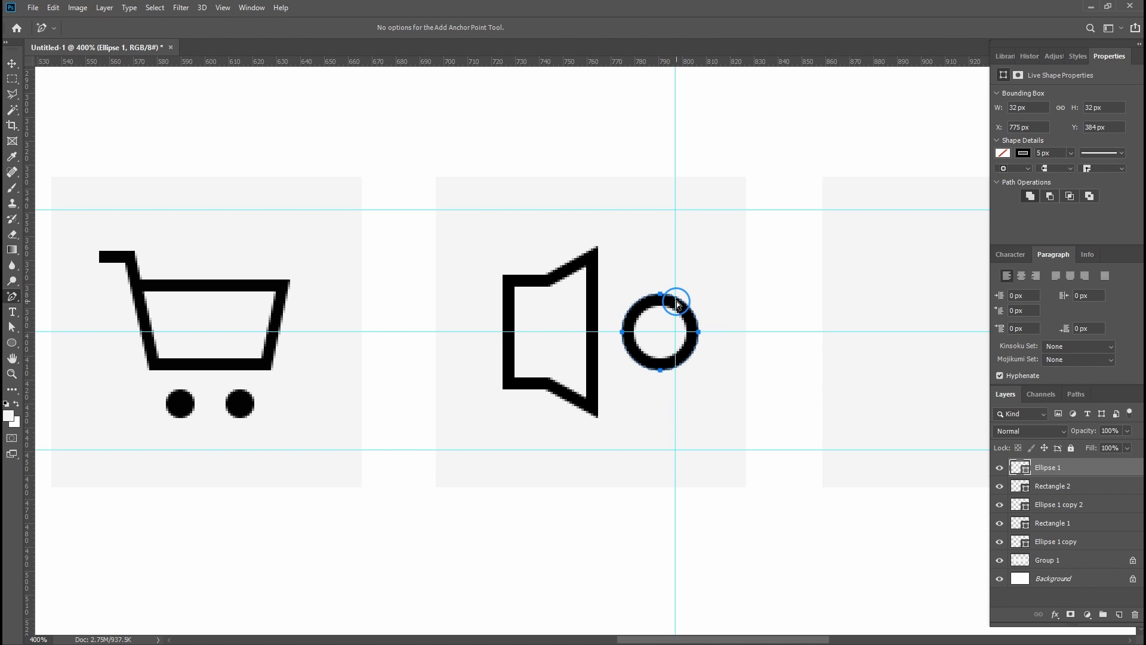
{"action": "scroll", "coordinate": [677, 303], "scroll_direction": "up", "scroll_amount": 4}
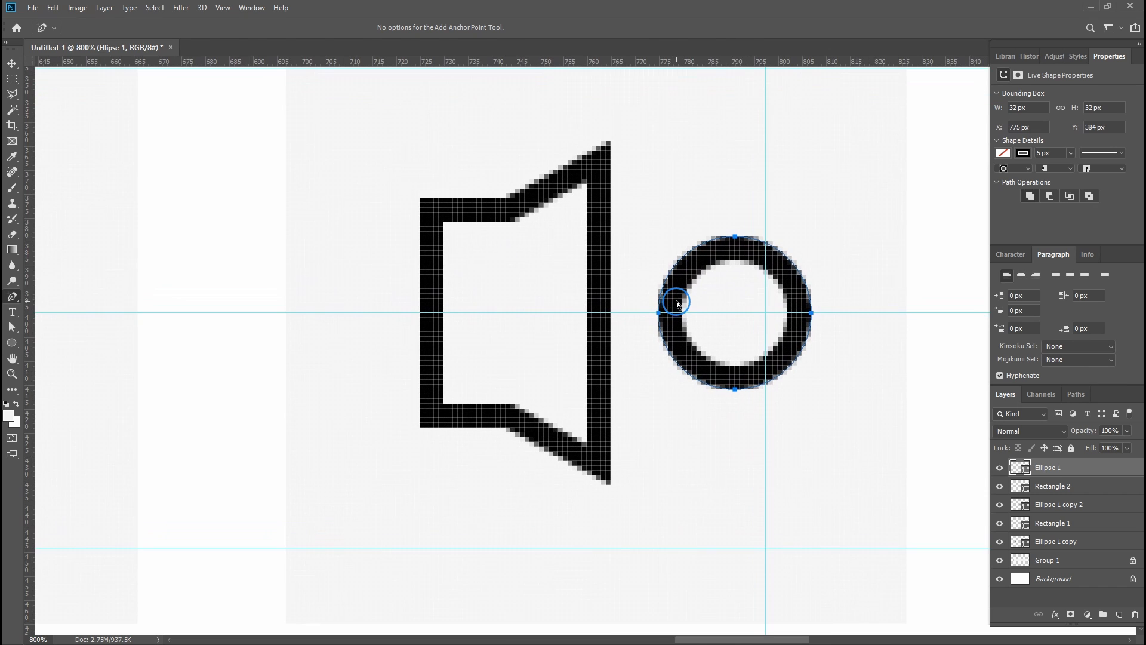
{"action": "left_click", "coordinate": [766, 245]}
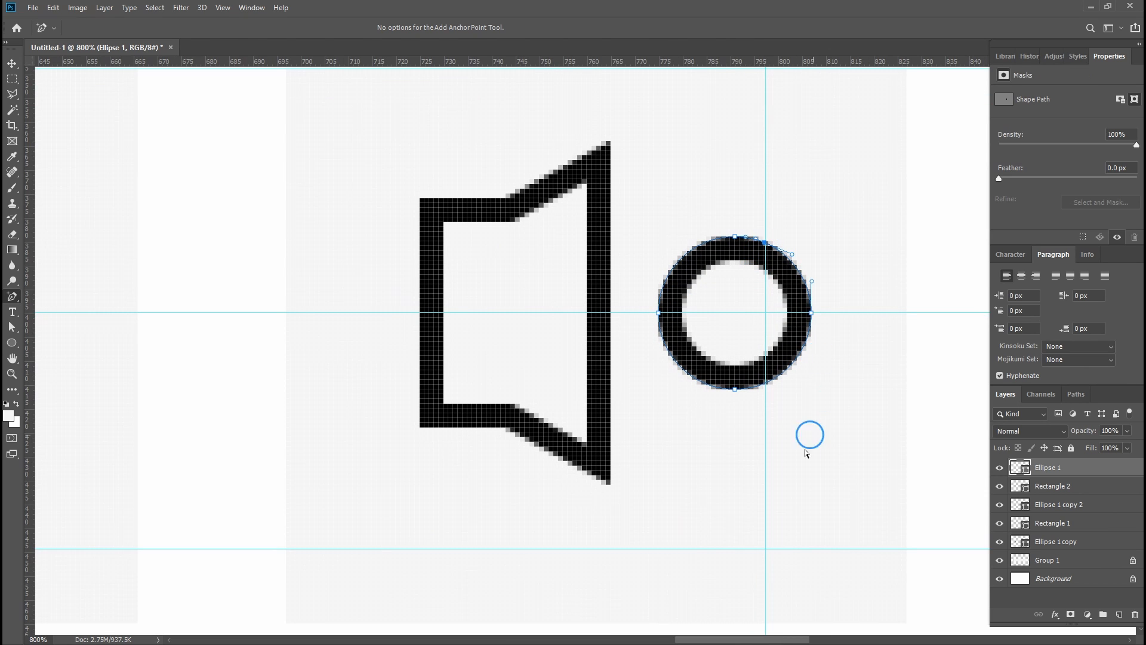
{"action": "left_click", "coordinate": [767, 383]}
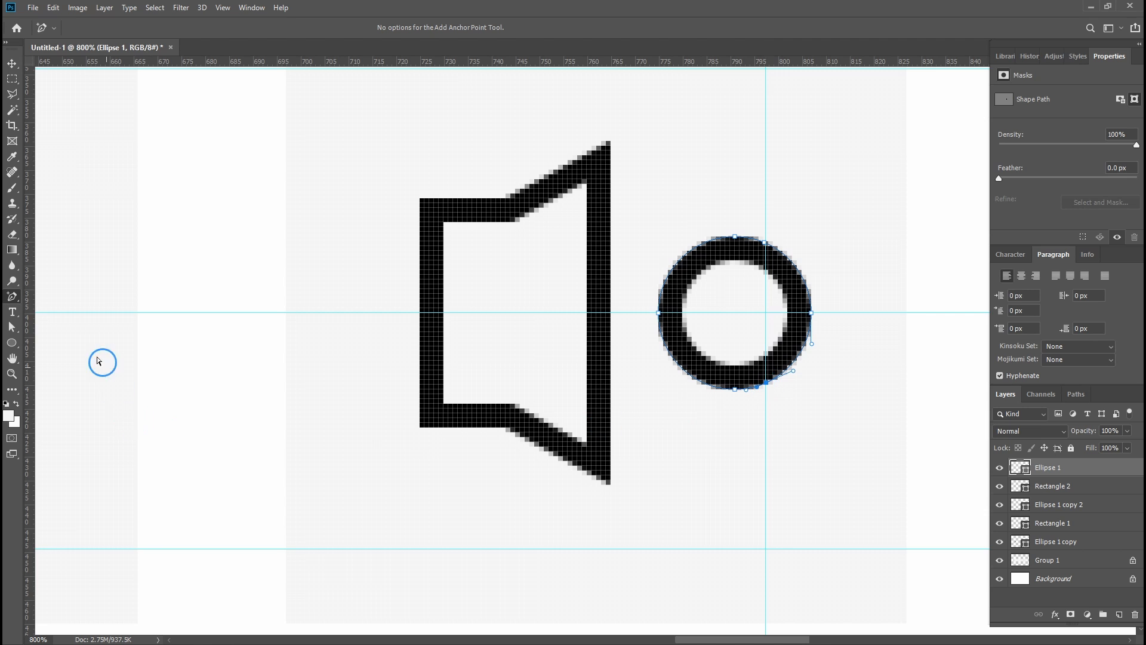
- Delete the 32 px circle's left, top and bottom anchor points, leaving only the right-hand arc, and hide the guides
{"action": "left_click", "coordinate": [13, 327]}
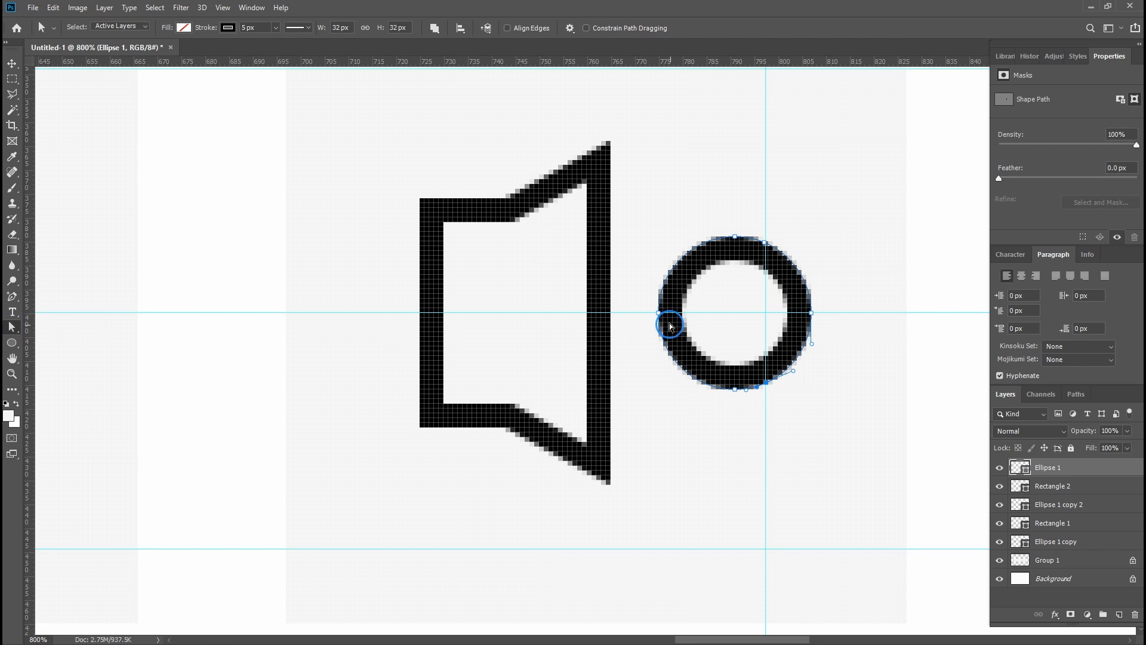
{"action": "left_click_drag", "start_coordinate": [652, 188], "coordinate": [739, 481]}
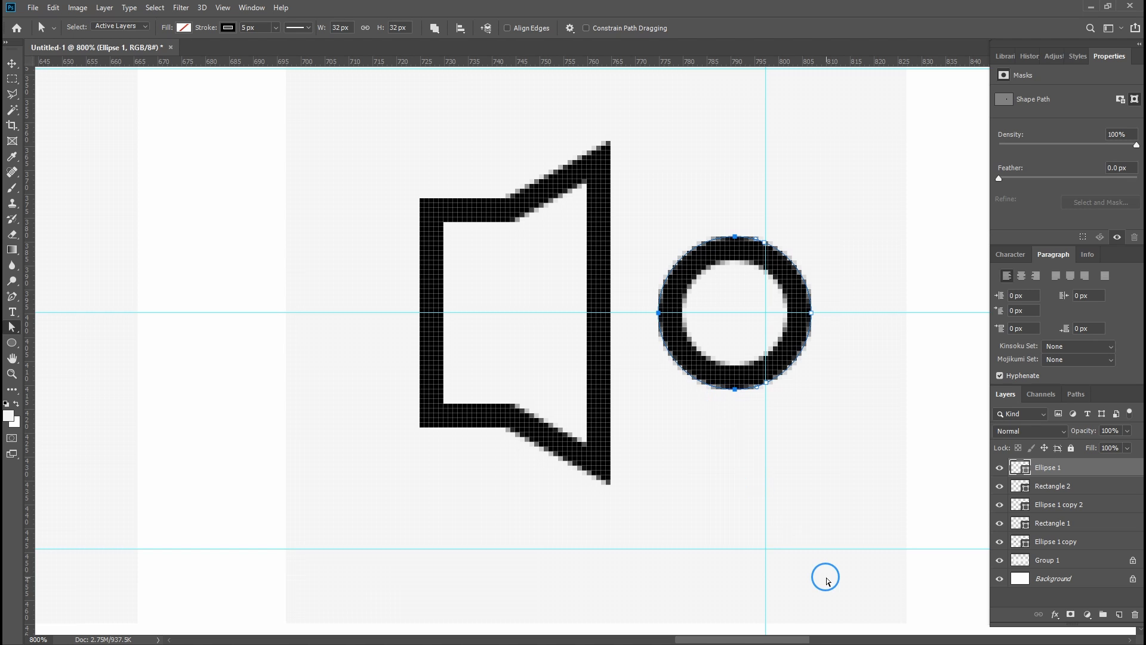
{"action": "key", "text": "Delete"}
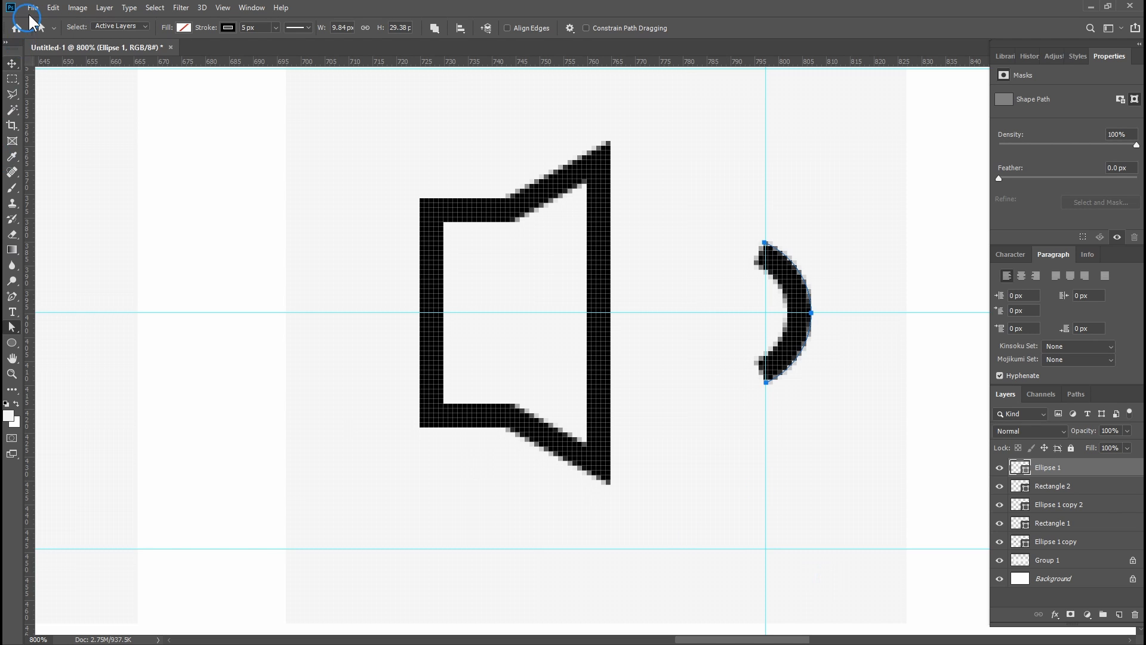
{"action": "left_click", "coordinate": [12, 63]}
{"action": "double_click", "coordinate": [12, 373]}
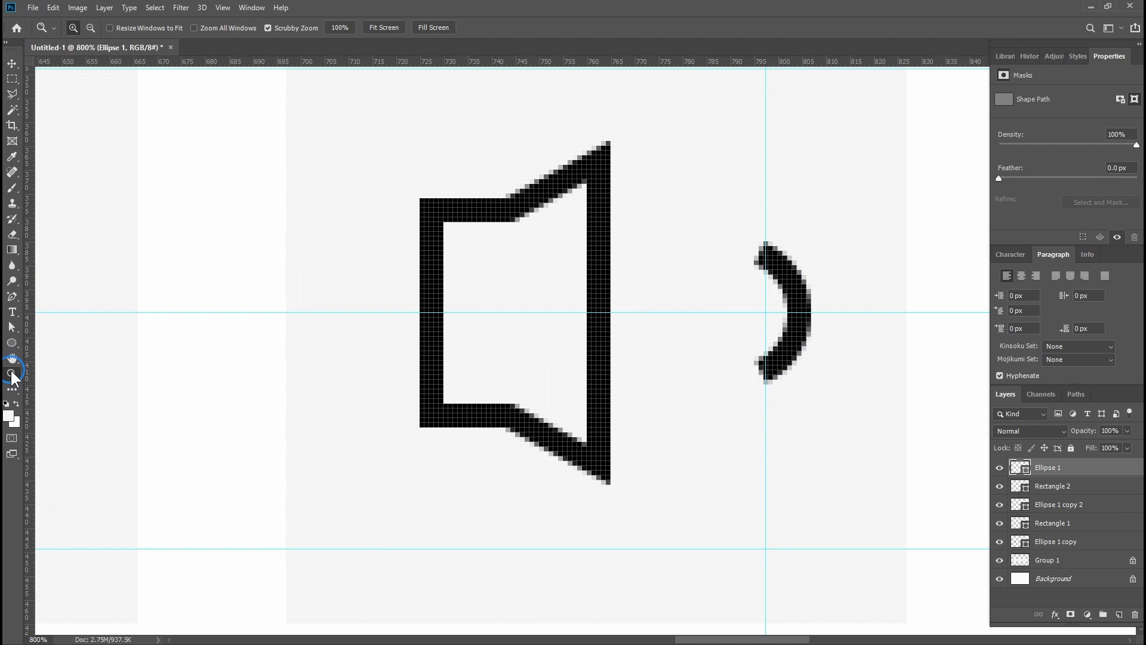
{"action": "key", "text": "ctrl+semicolon"}
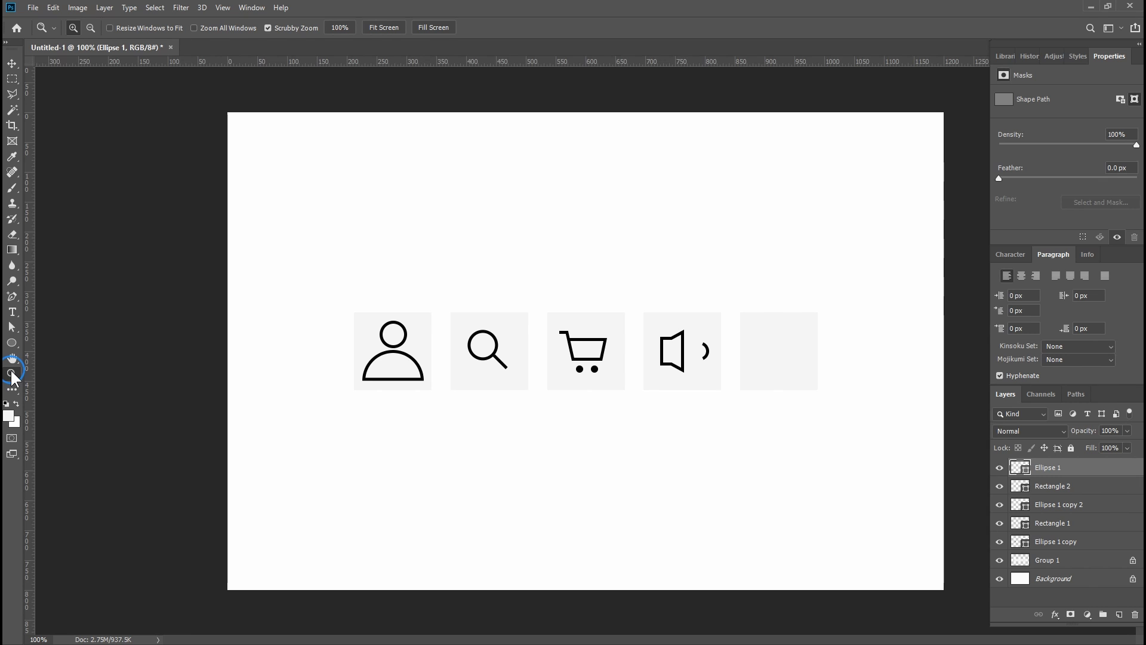
- Draw a 51 px unfilled circle with a 5 px black stroke and shift it 16 px left so it encloses the small arc
{"action": "left_click", "coordinate": [12, 63]}
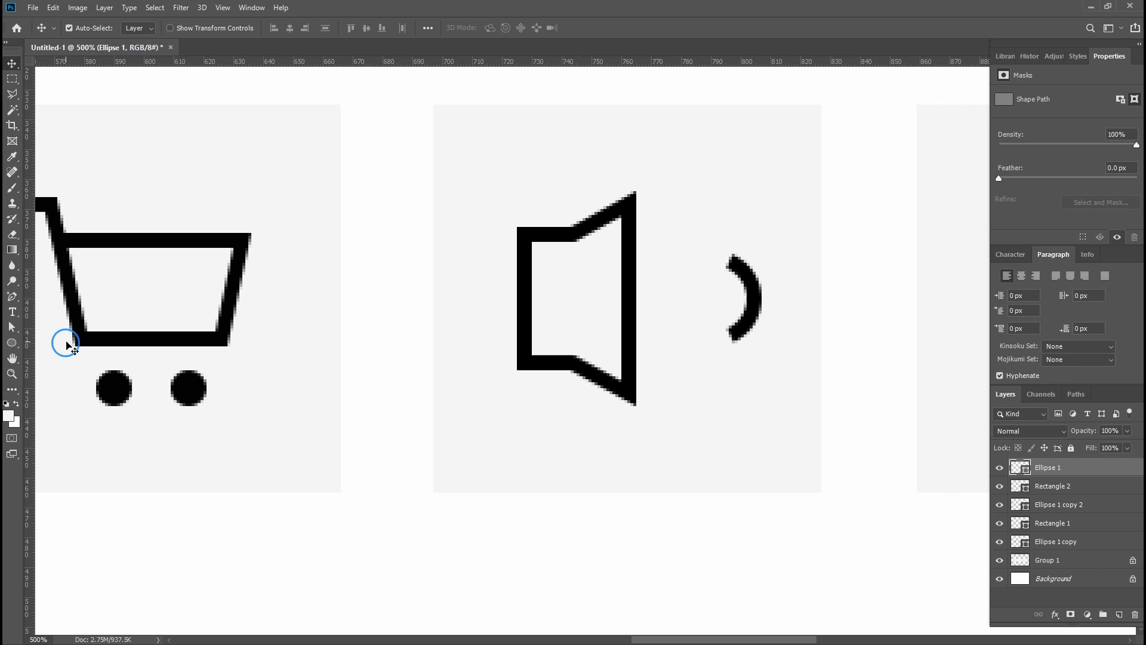
{"action": "left_click", "coordinate": [12, 342]}
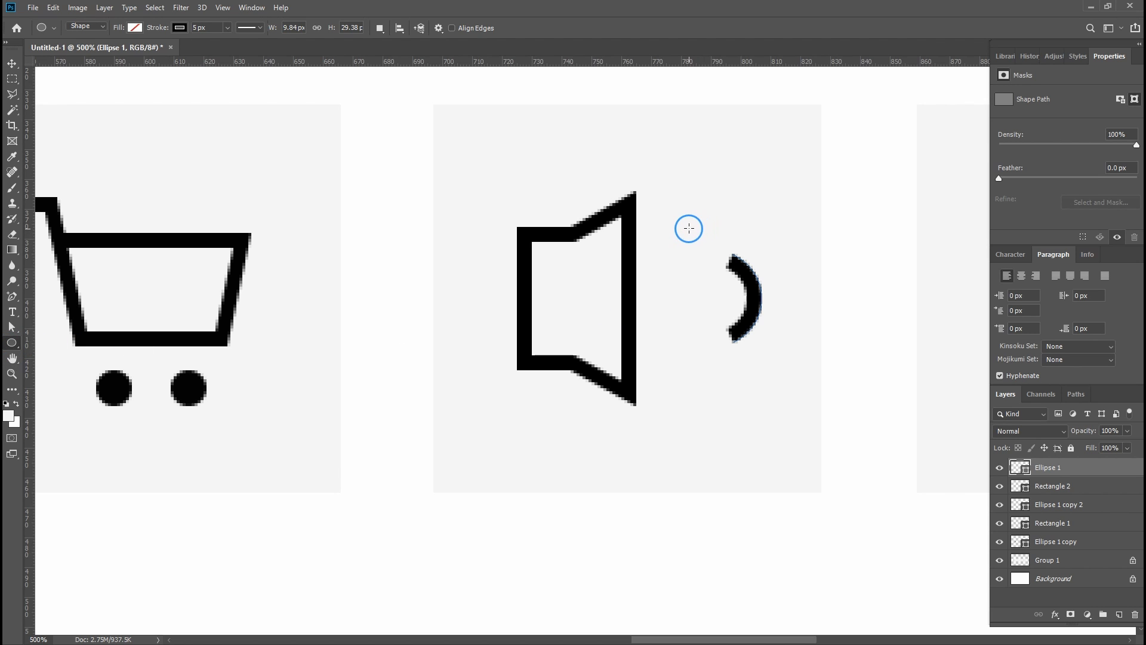
{"action": "mouse_move", "coordinate": [691, 222]}
{"action": "left_mouse_down"}
{"action": "mouse_move", "coordinate": [719, 317]}
{"action": "mouse_move", "coordinate": [843, 519]}
{"action": "left_mouse_up"}
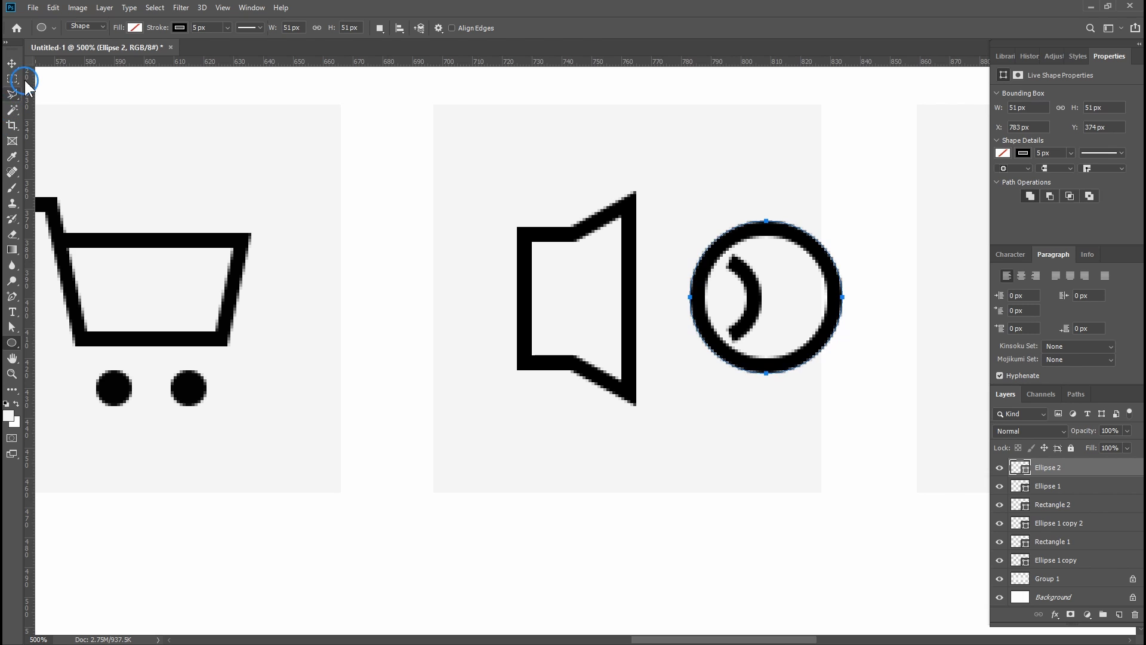
{"action": "left_click", "coordinate": [12, 64]}
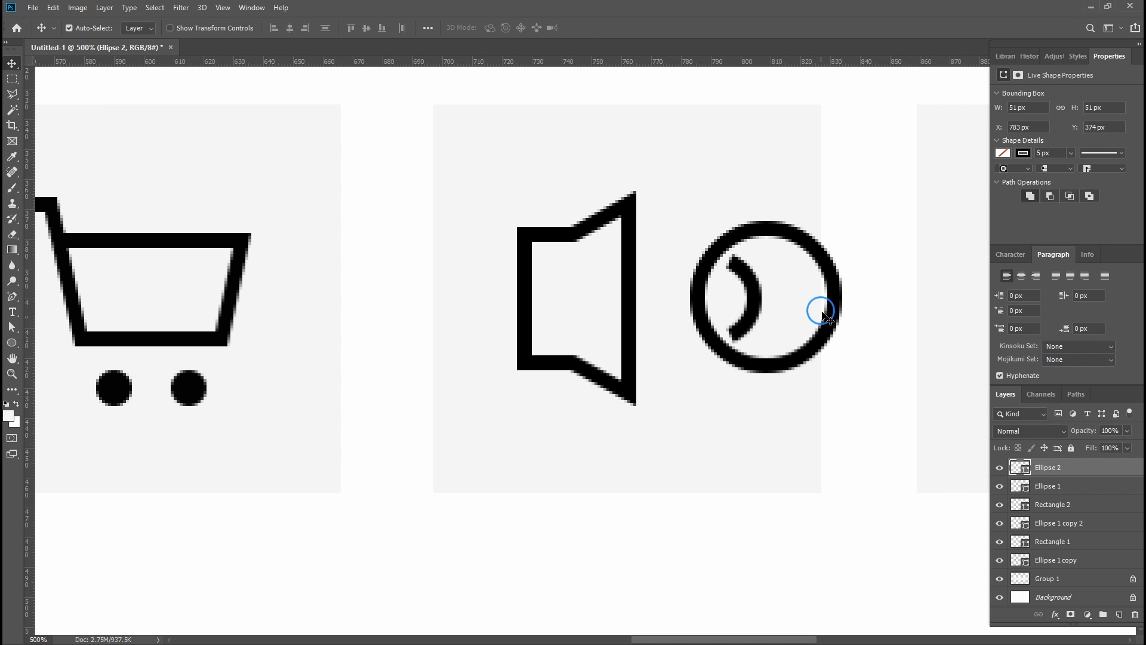
{"action": "left_click_drag", "start_coordinate": [833, 303], "coordinate": [781, 299]}
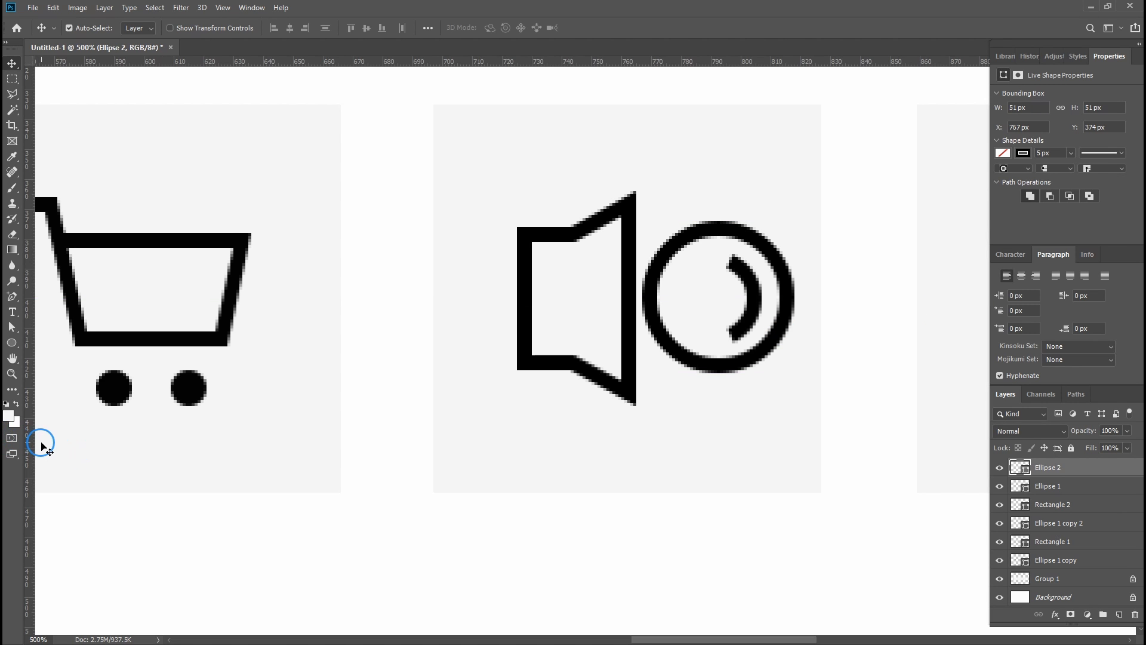
- Place a vertical guide at about 800 px and add anchor points where it crosses the large circle's upper and lower edges
{"action": "left_click_drag", "start_coordinate": [31, 440], "coordinate": [748, 412]}
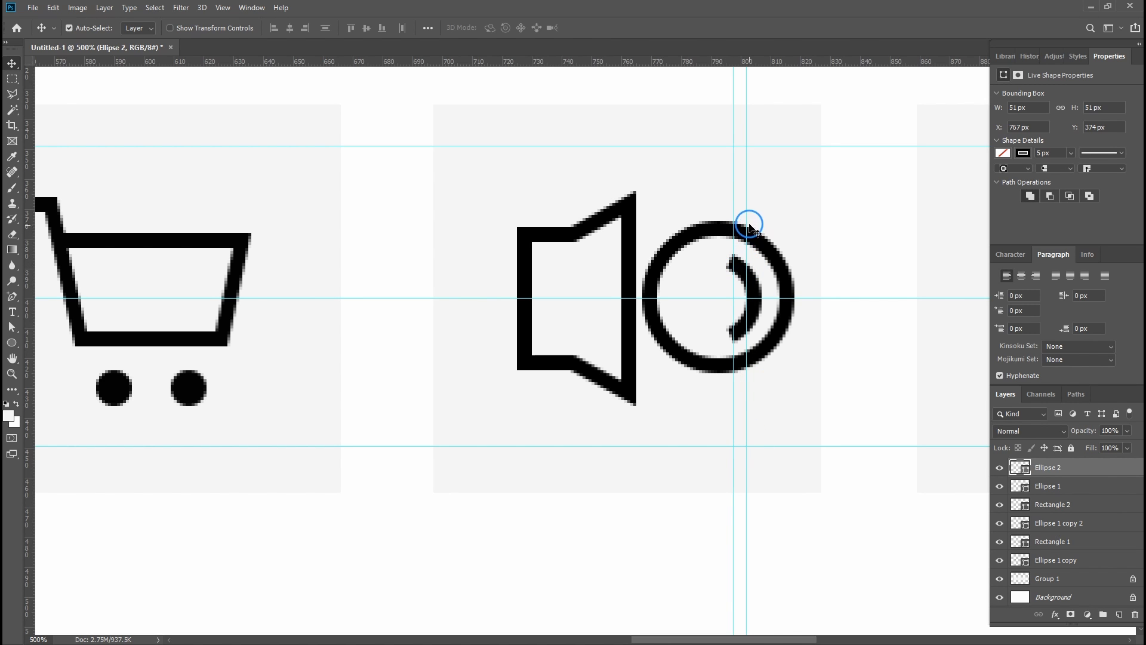
{"action": "key", "text": "ctrl+plus"}
{"action": "key", "text": "ctrl+plus"}
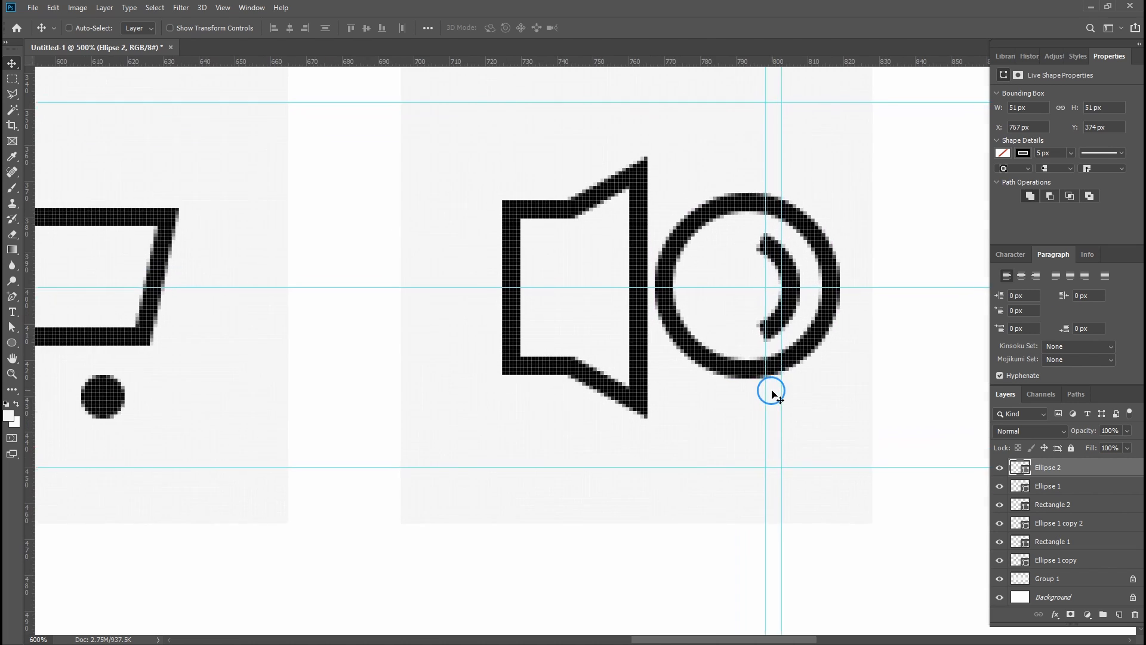
{"action": "left_click_drag", "start_coordinate": [867, 345], "coordinate": [731, 355]}
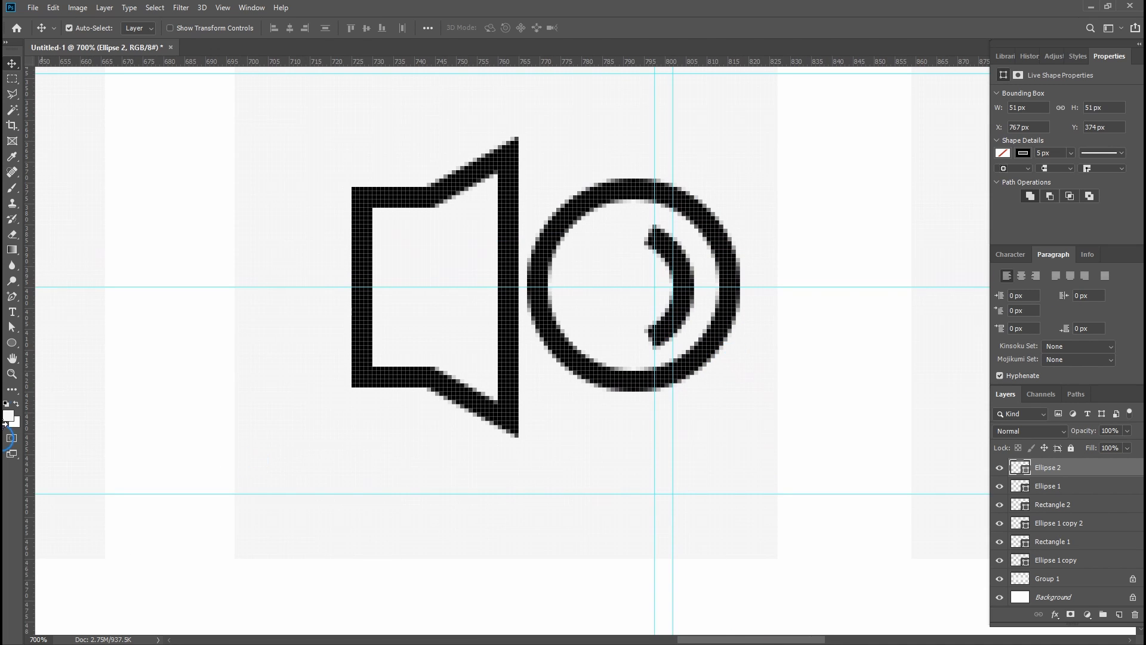
{"action": "left_click", "coordinate": [12, 296]}
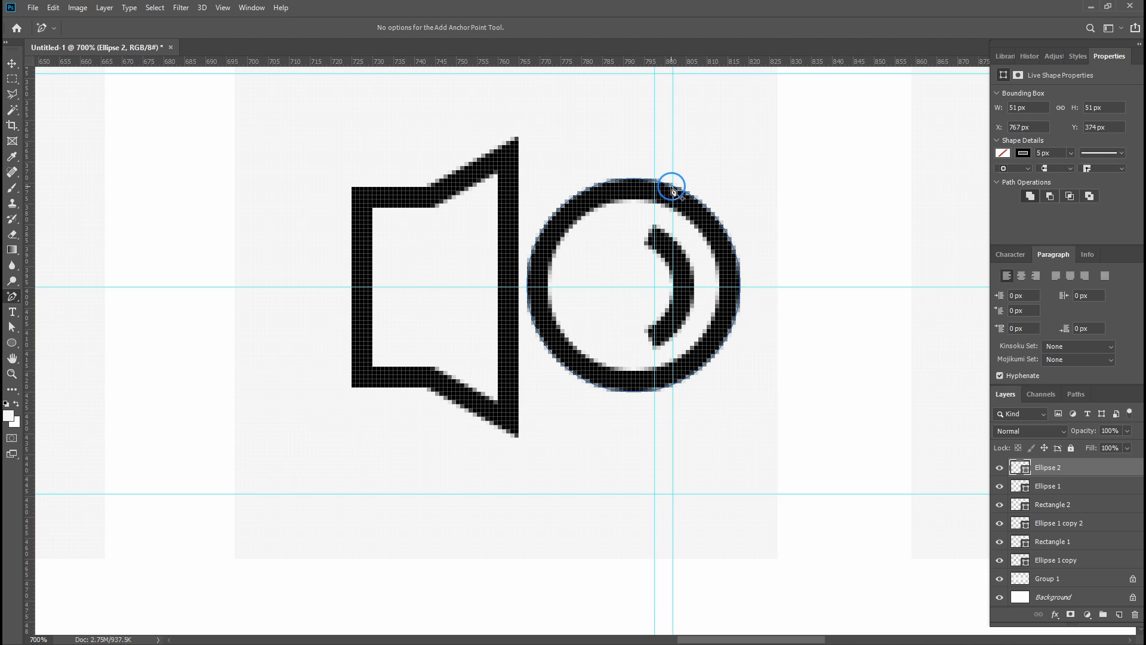
{"action": "left_click", "coordinate": [675, 188]}
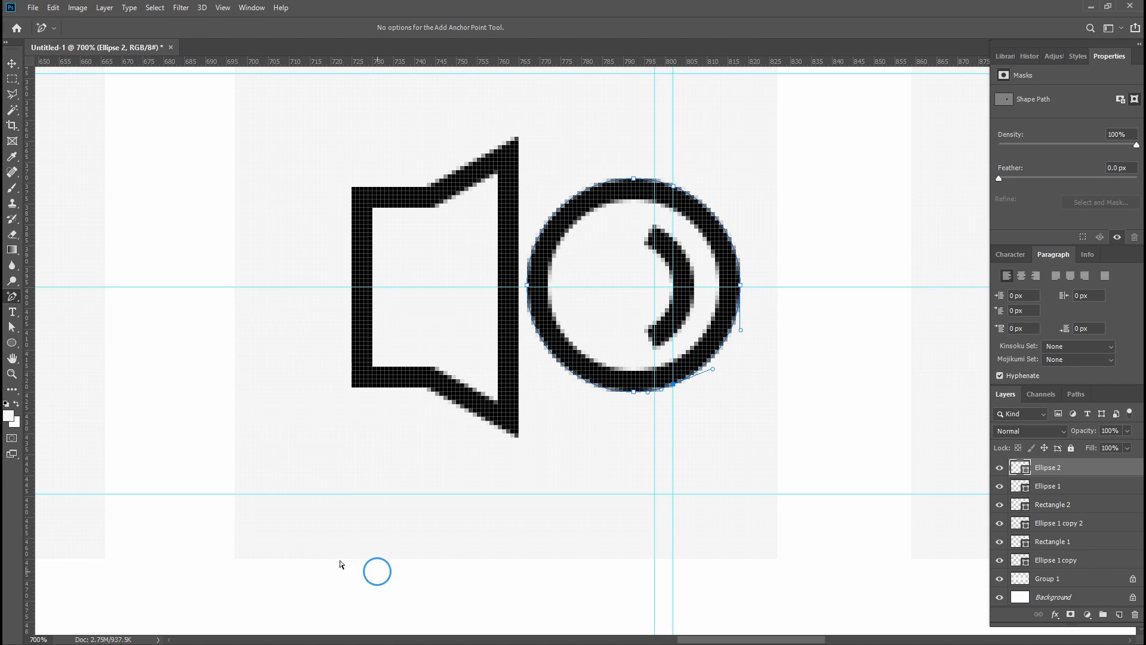
- Delete the large circle's left, top and bottom anchor points, leaving a second, larger sound-wave arc
{"action": "left_click", "coordinate": [13, 328]}
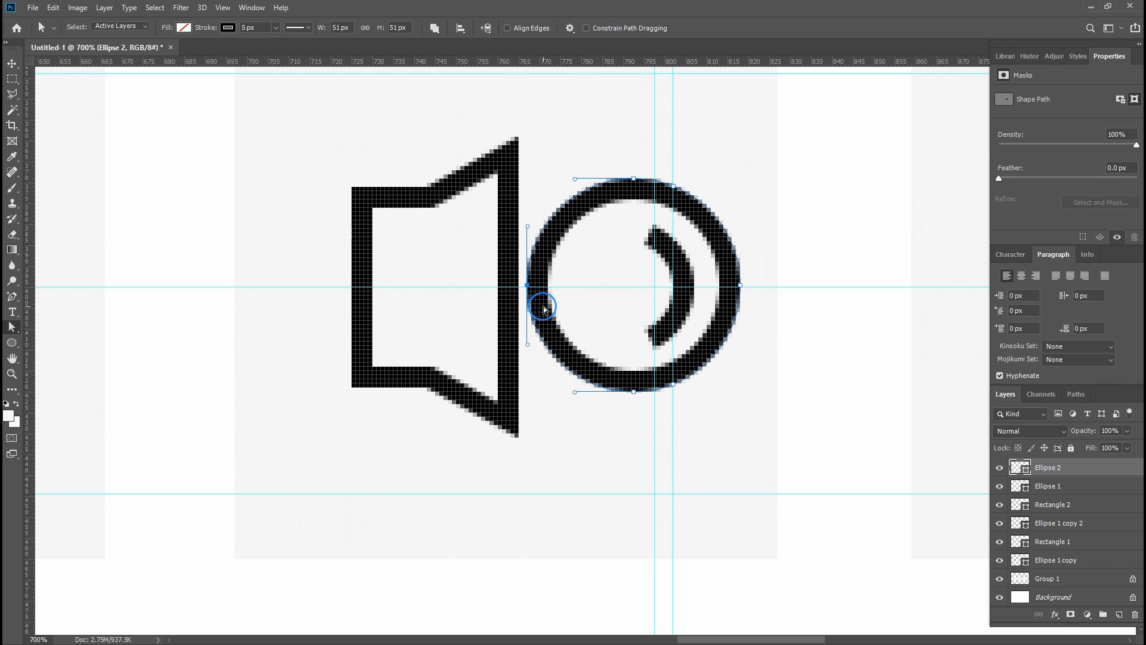
{"action": "key", "text": "Delete"}
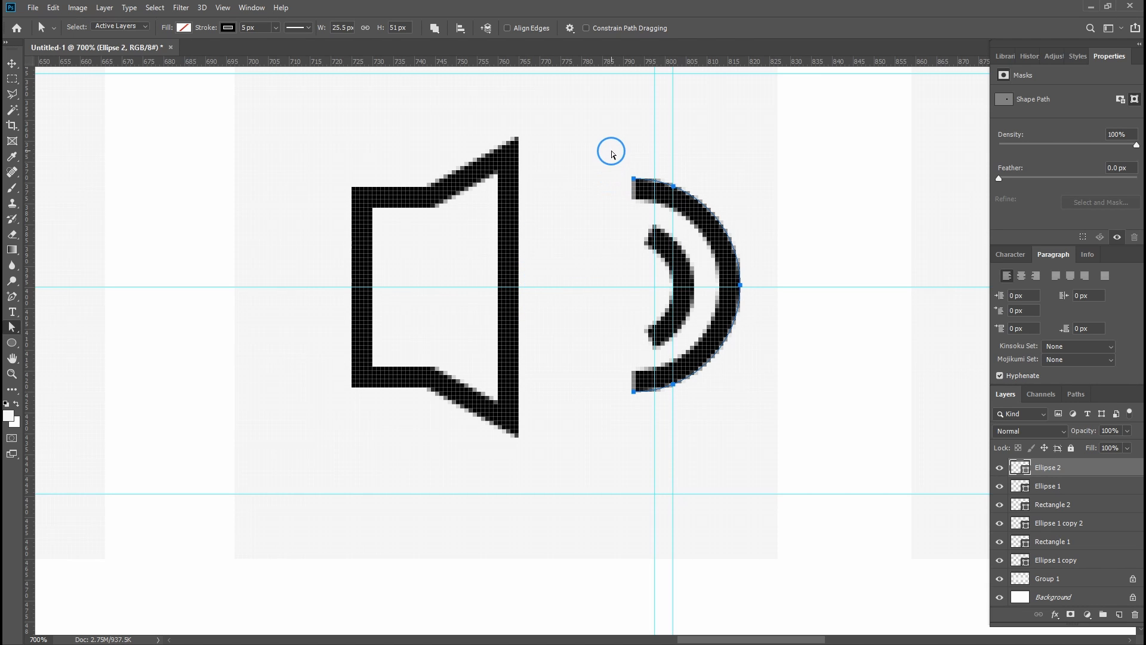
{"action": "left_click_drag", "start_coordinate": [617, 157], "coordinate": [649, 202]}
{"action": "key", "text": "Delete"}
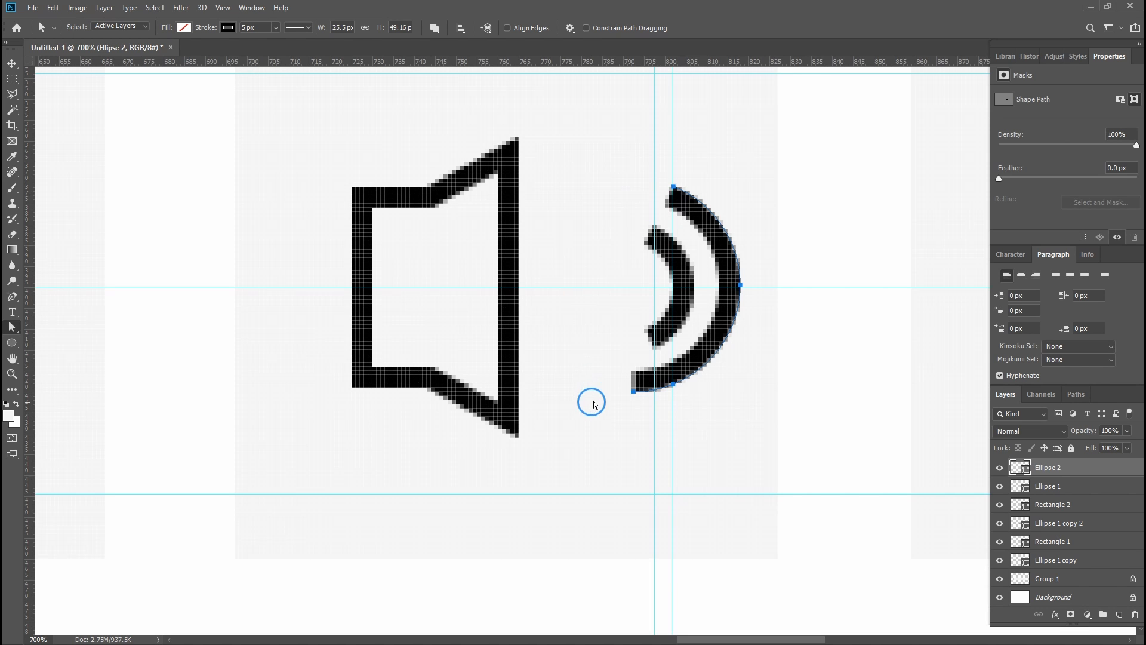
{"action": "left_click_drag", "start_coordinate": [607, 359], "coordinate": [646, 429]}
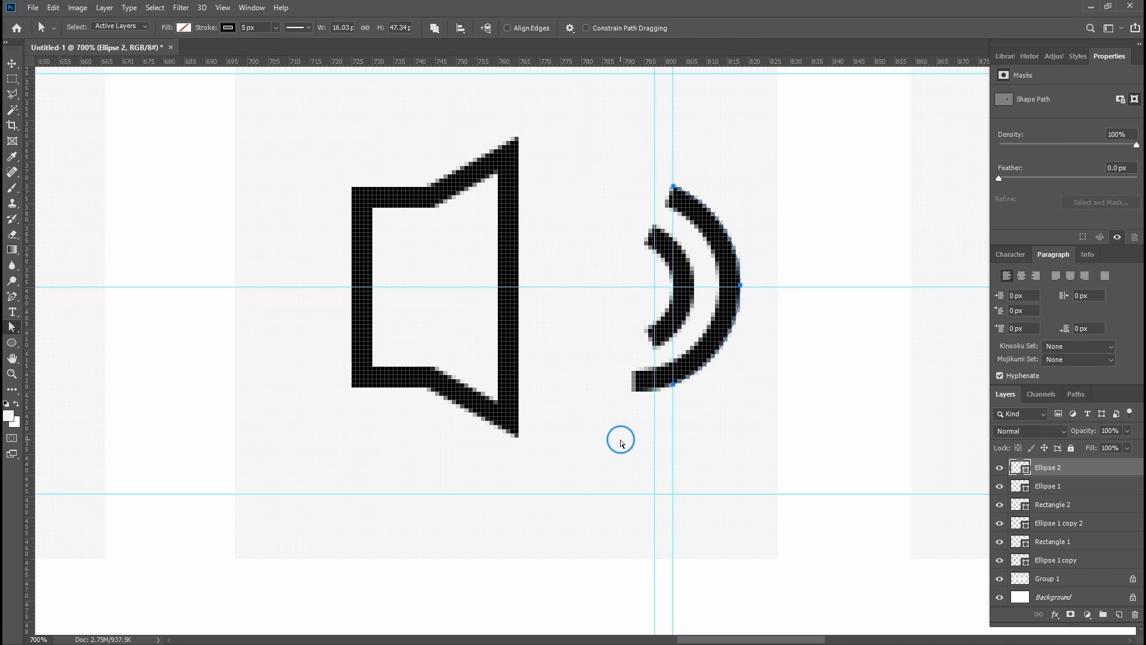
{"action": "key", "text": "Delete"}
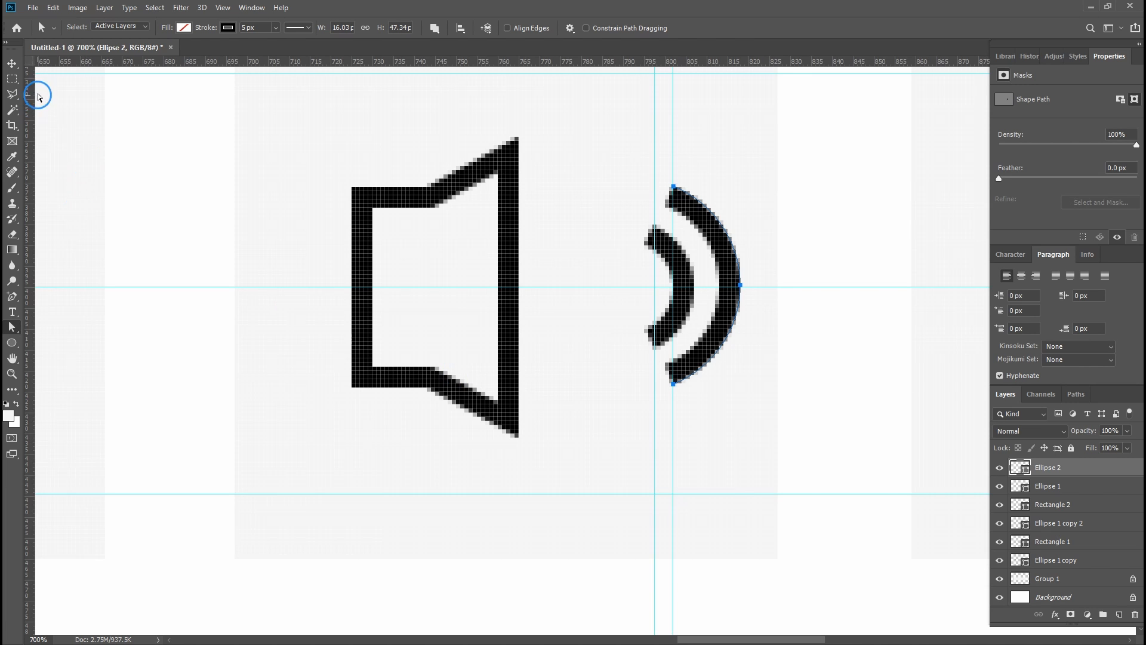
- Hide the guides and move both sound-wave arcs together 17 px left, closer to the speaker
{"action": "left_click", "coordinate": [14, 64]}
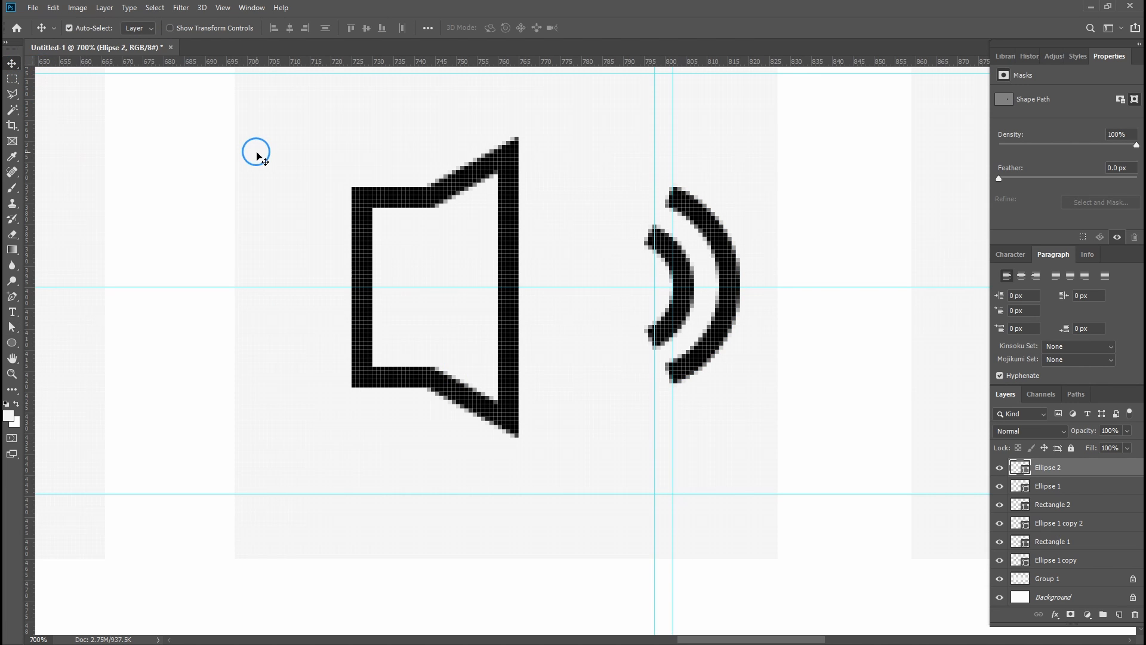
{"action": "key", "text": "ctrl"}
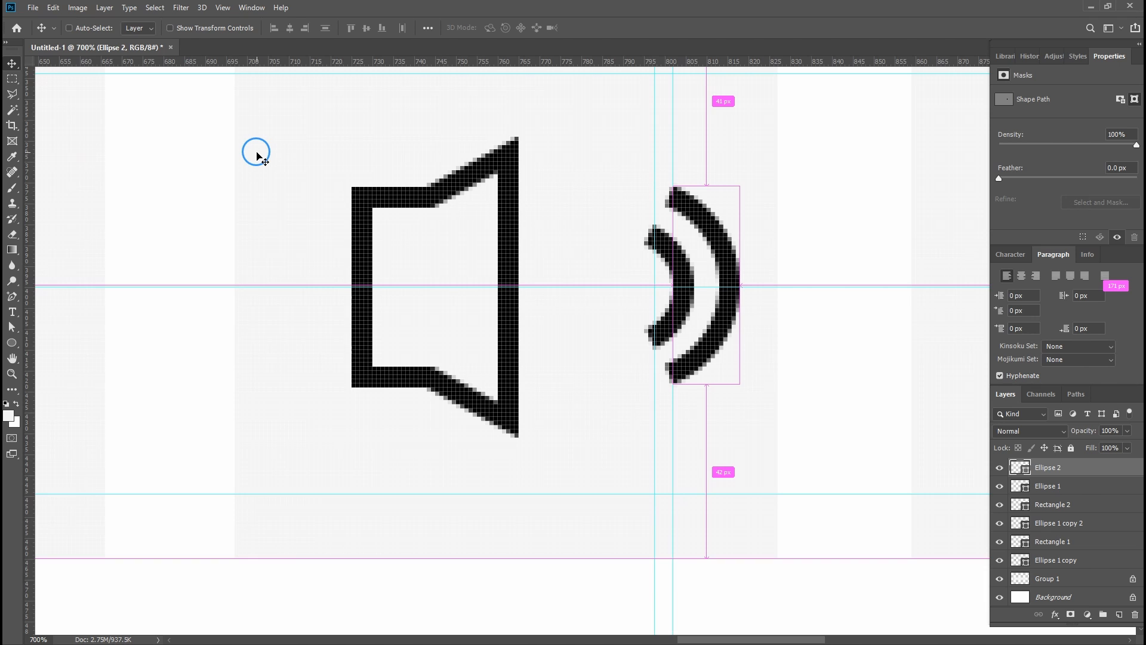
{"action": "key", "text": "ctrl+minus"}
{"action": "key", "text": "ctrl+minus"}
{"action": "key", "text": "ctrl+minus"}
{"action": "key", "text": "ctrl+minus"}
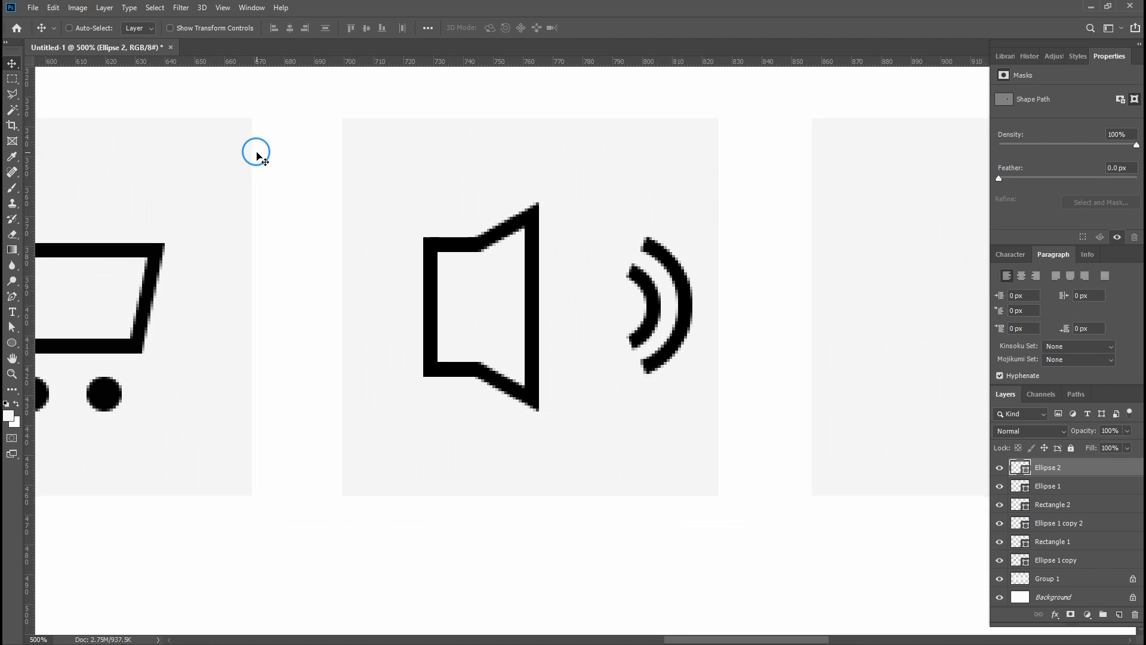
{"action": "left_click", "coordinate": [635, 335]}
{"action": "left_click", "coordinate": [651, 331]}
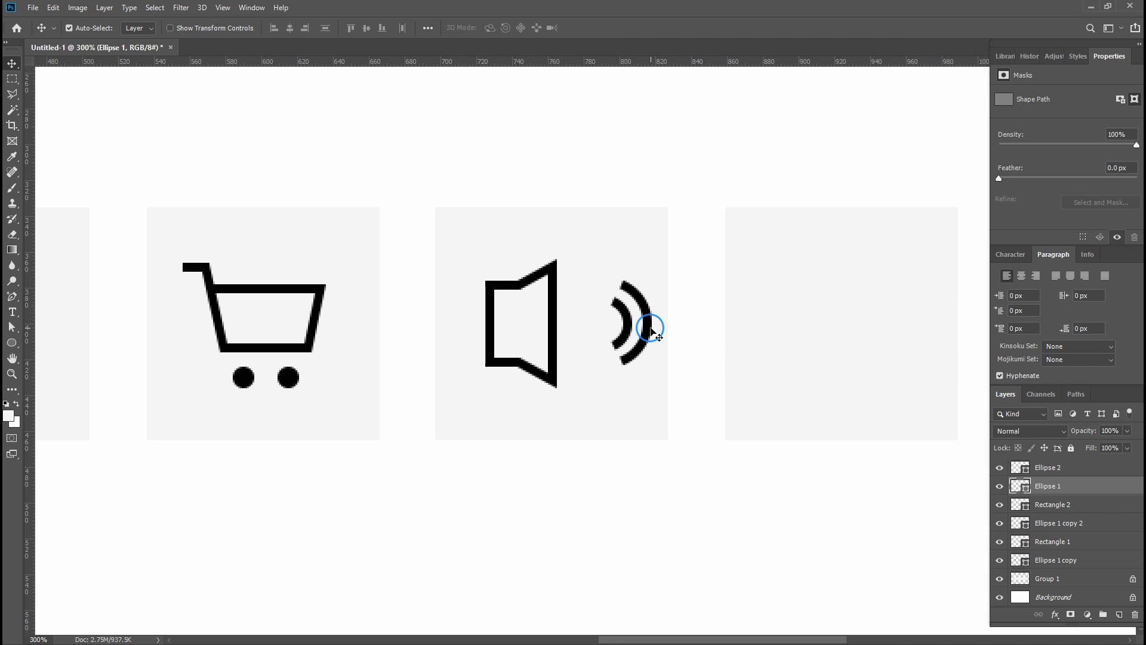
{"action": "left_click", "coordinate": [704, 350]}
{"action": "key", "text": "shift+Left"}
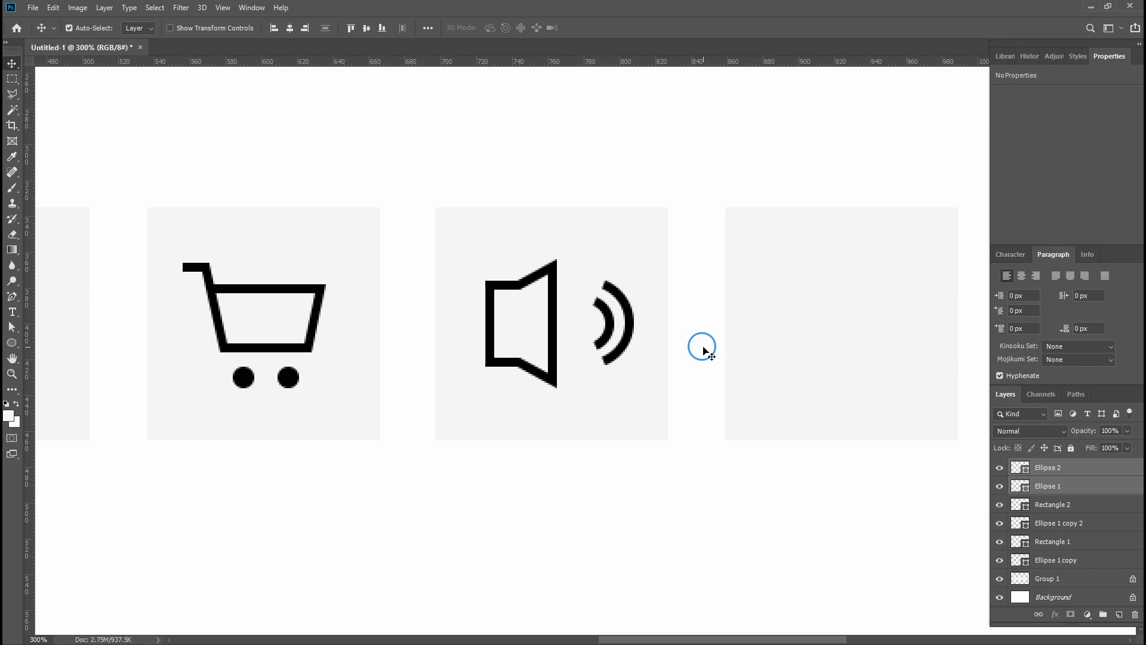
{"action": "key", "text": "Left"}
{"action": "key", "text": "Left"}
{"action": "key", "text": "Left"}
{"action": "key", "text": "Left"}
{"action": "key", "text": "Left"}
{"action": "key", "text": "Left"}
{"action": "key", "text": "Left"}
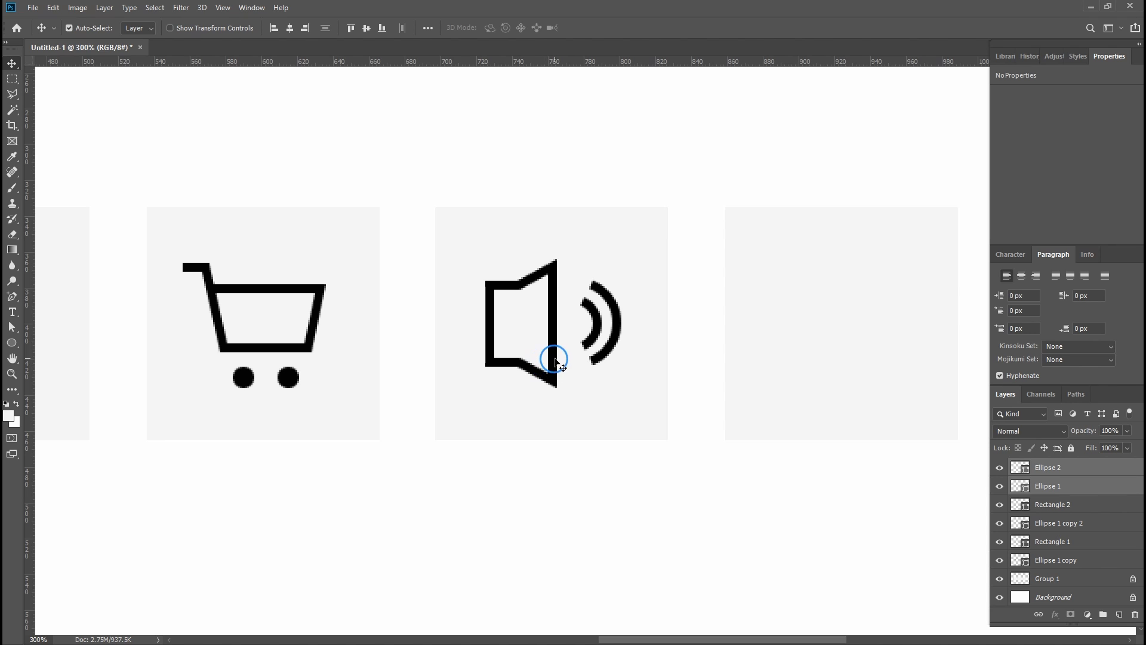
{"action": "left_click_drag", "start_coordinate": [554, 360], "coordinate": [593, 400]}
{"action": "key", "text": "ctrl+z"}
{"action": "key", "text": "ctrl"}
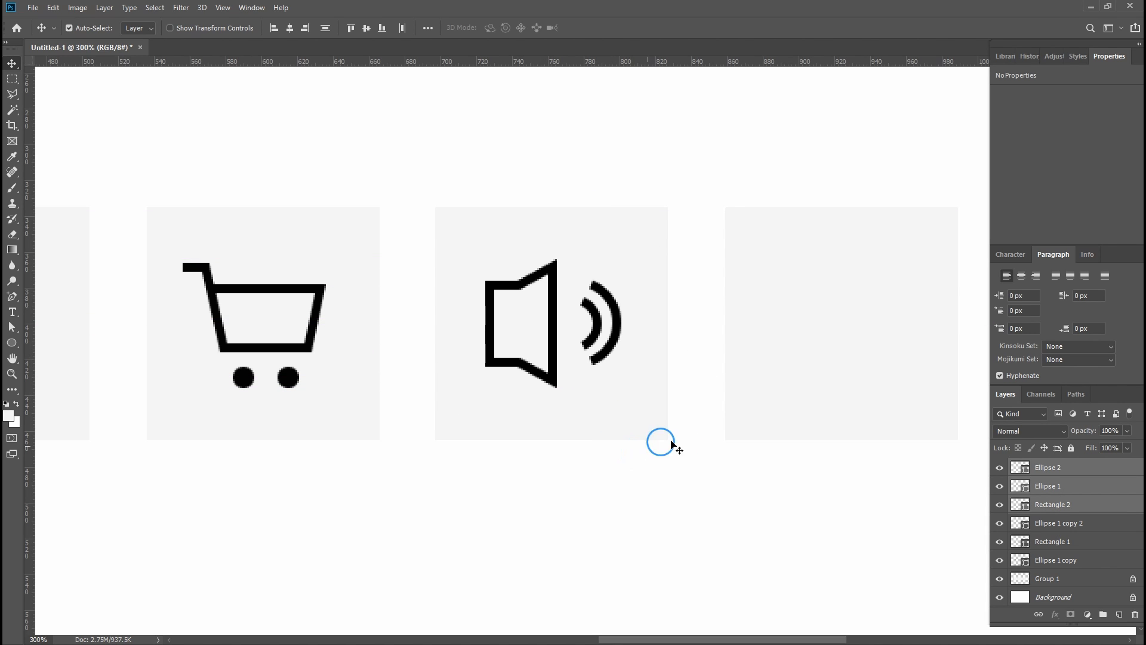
{"action": "left_click", "coordinate": [672, 465]}
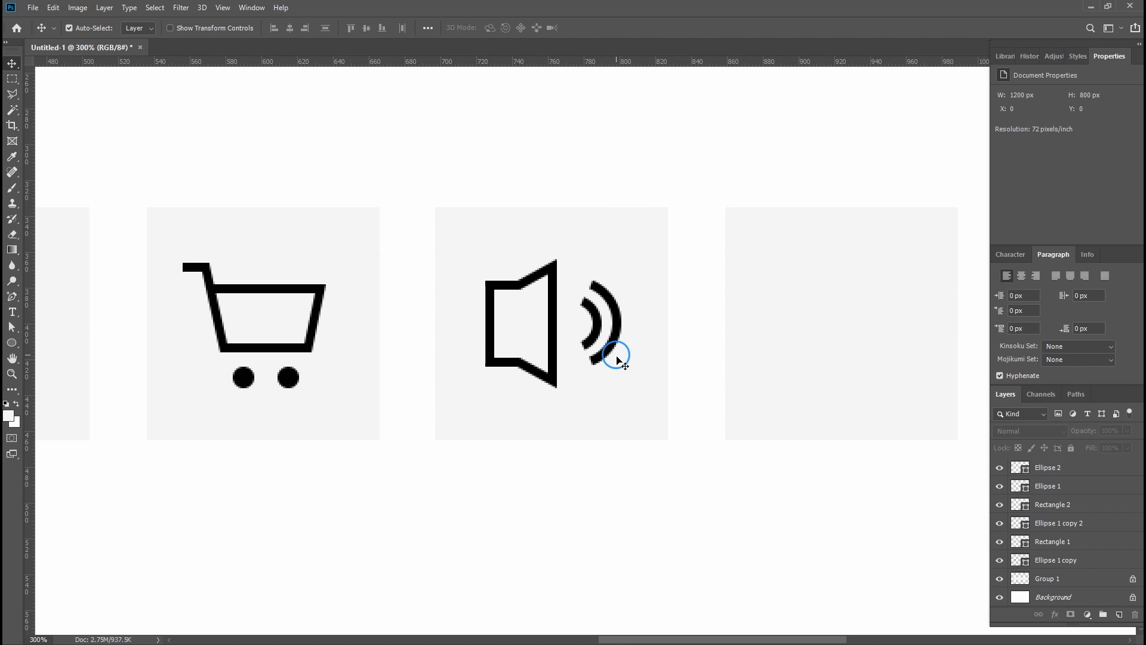
{"action": "left_click", "coordinate": [613, 355]}
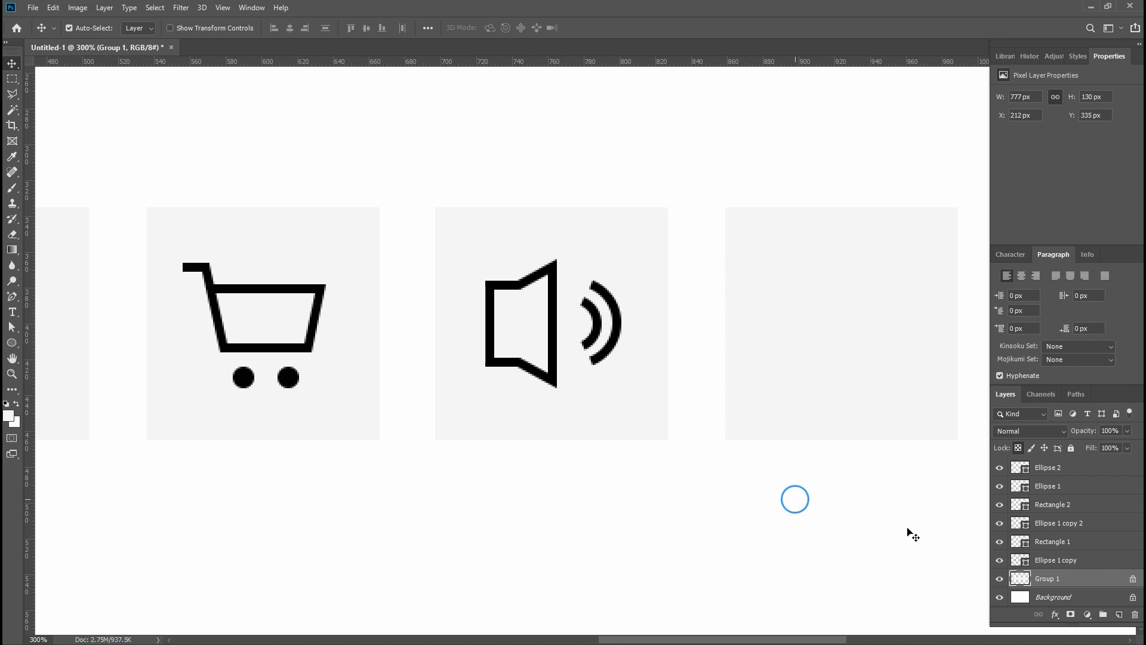
- Toggle the visibility of the Ellipse 2, Ellipse 1 and Rectangle 2 layers to check which icon part each one holds
{"action": "left_click", "coordinate": [1067, 475]}
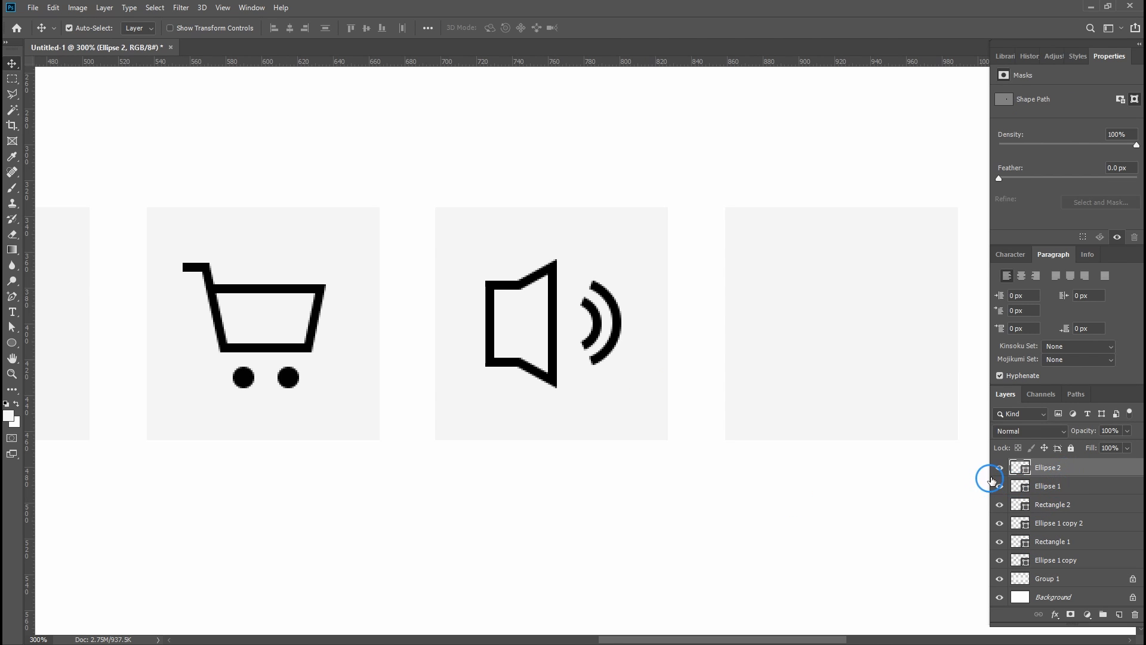
{"action": "left_click", "coordinate": [998, 470]}
{"action": "left_click", "coordinate": [998, 469]}
{"action": "left_click", "coordinate": [999, 486]}
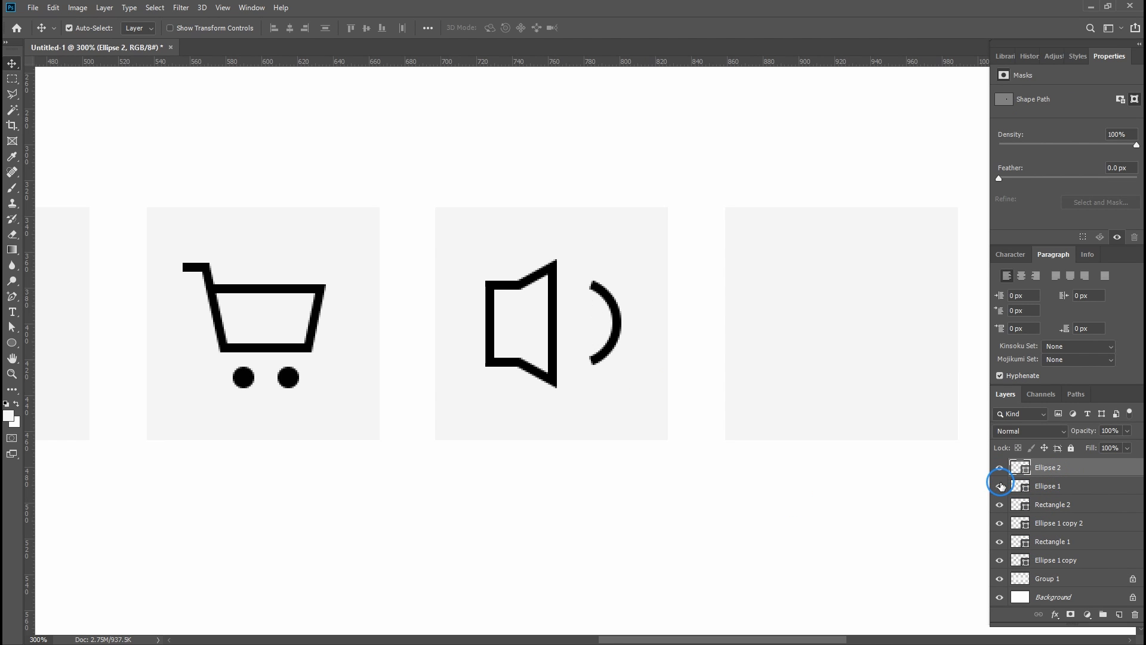
{"action": "left_click", "coordinate": [999, 486]}
{"action": "left_click", "coordinate": [1000, 505]}
{"action": "left_click", "coordinate": [1000, 506]}
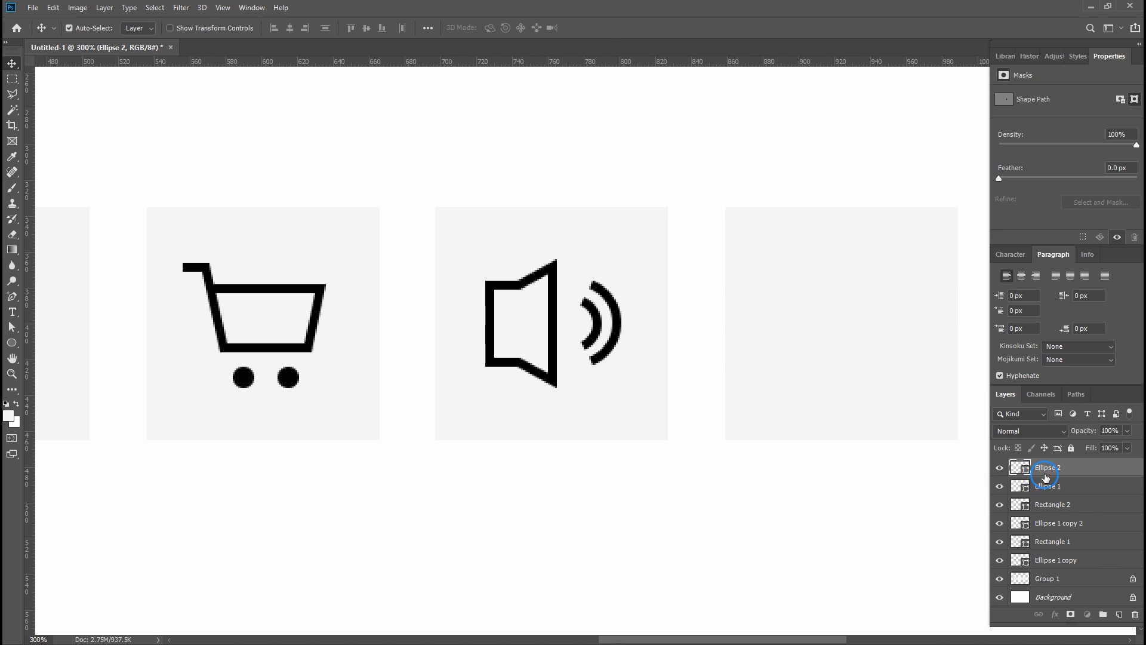
- Try to merge the Ellipse 2, Ellipse 1 and Rectangle 2 layers of the speaker icon into one shape
{"action": "left_click", "coordinate": [1052, 506], "text": "shift"}
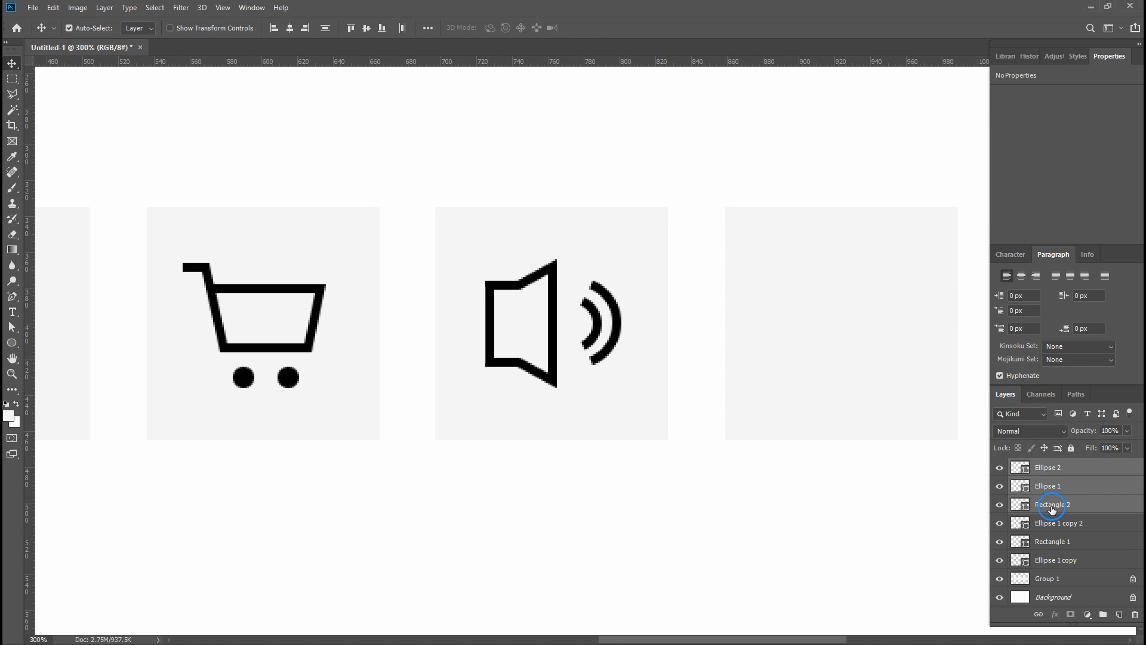
{"action": "key", "text": "ctrl+e"}
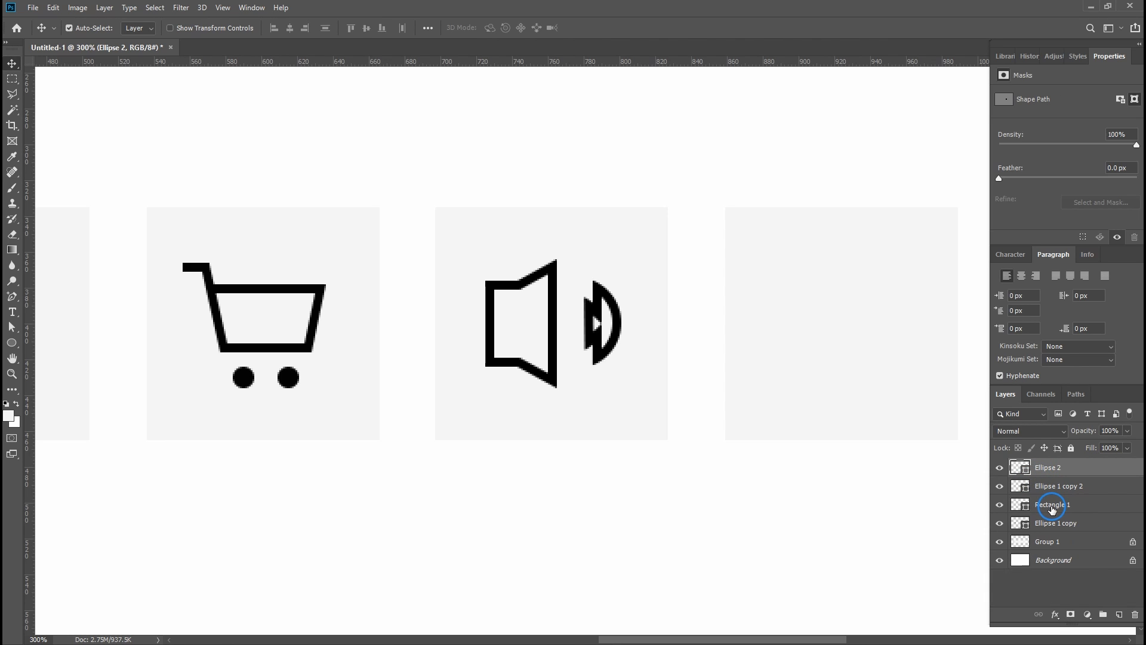
{"action": "key", "text": "ctrl+z"}
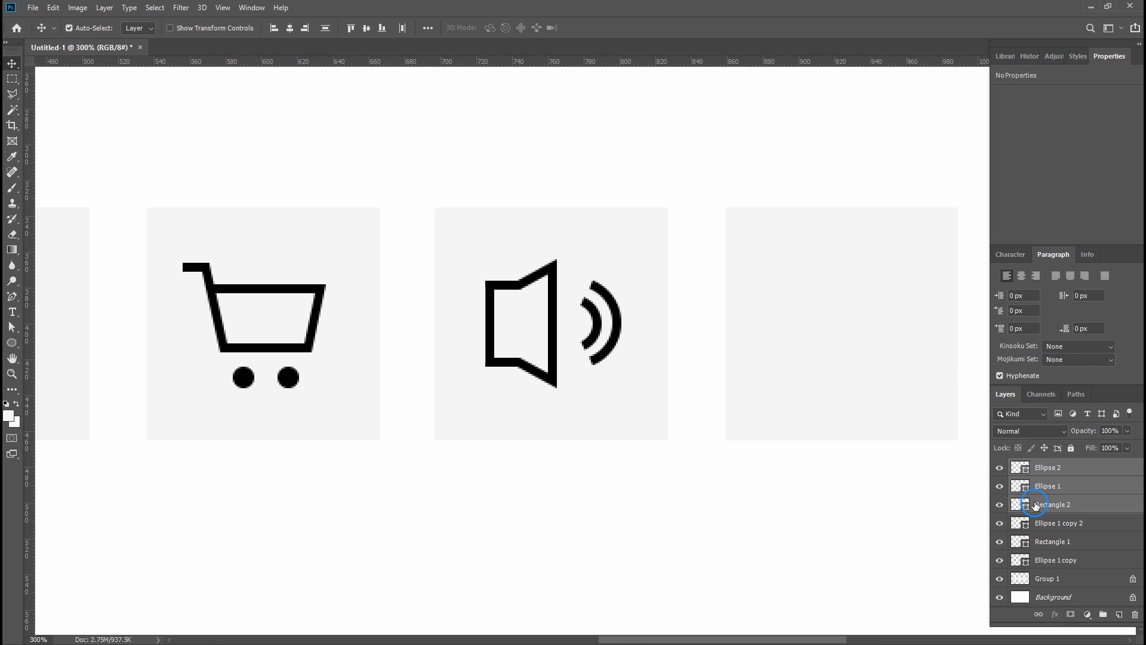
- Link and group the speaker icon's Ellipse 2, Ellipse 1 and Rectangle 2 layers, and nudge the whole icon slightly right
{"action": "key", "text": "ctrl+e"}
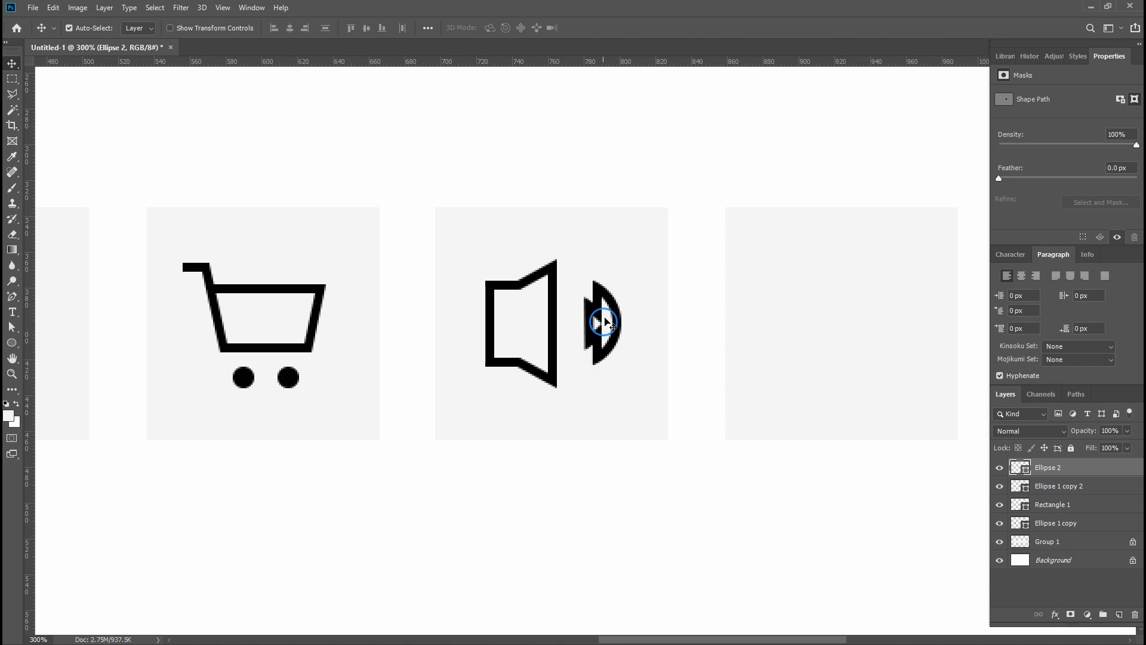
{"action": "key", "text": "ctrl+z"}
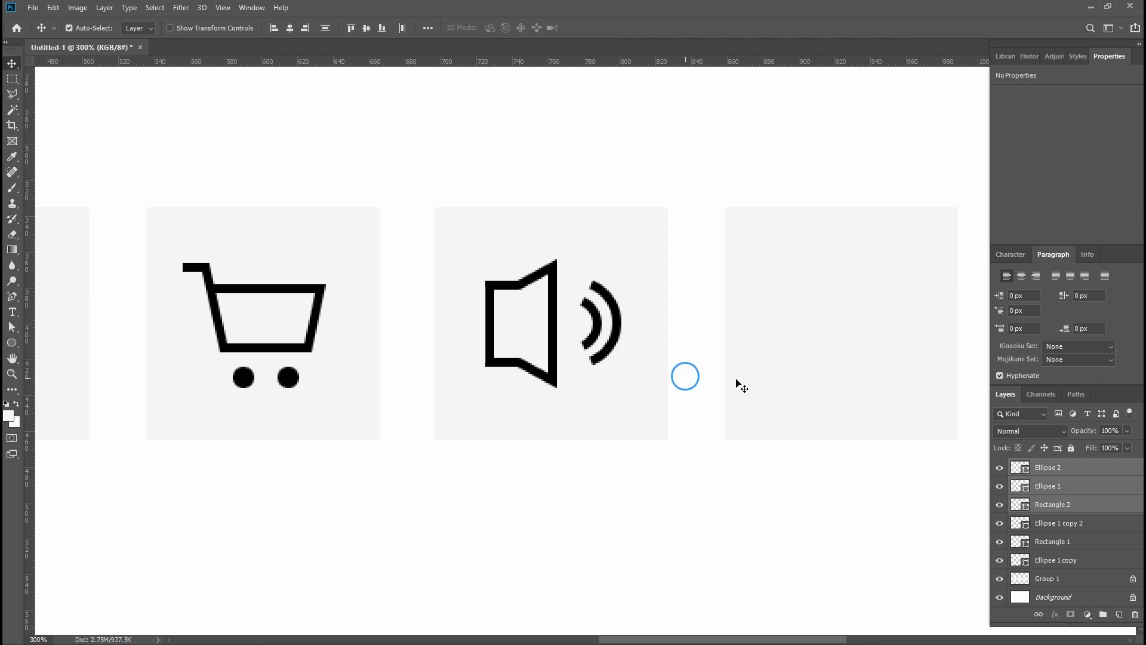
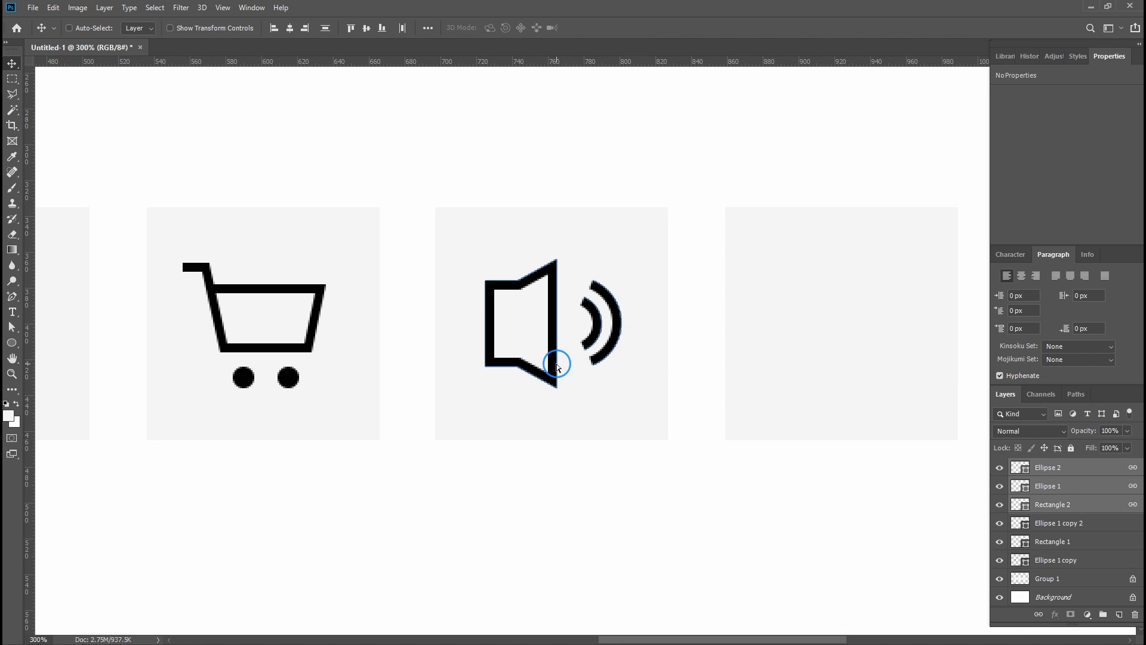
{"action": "key", "text": "ctrl+g"}
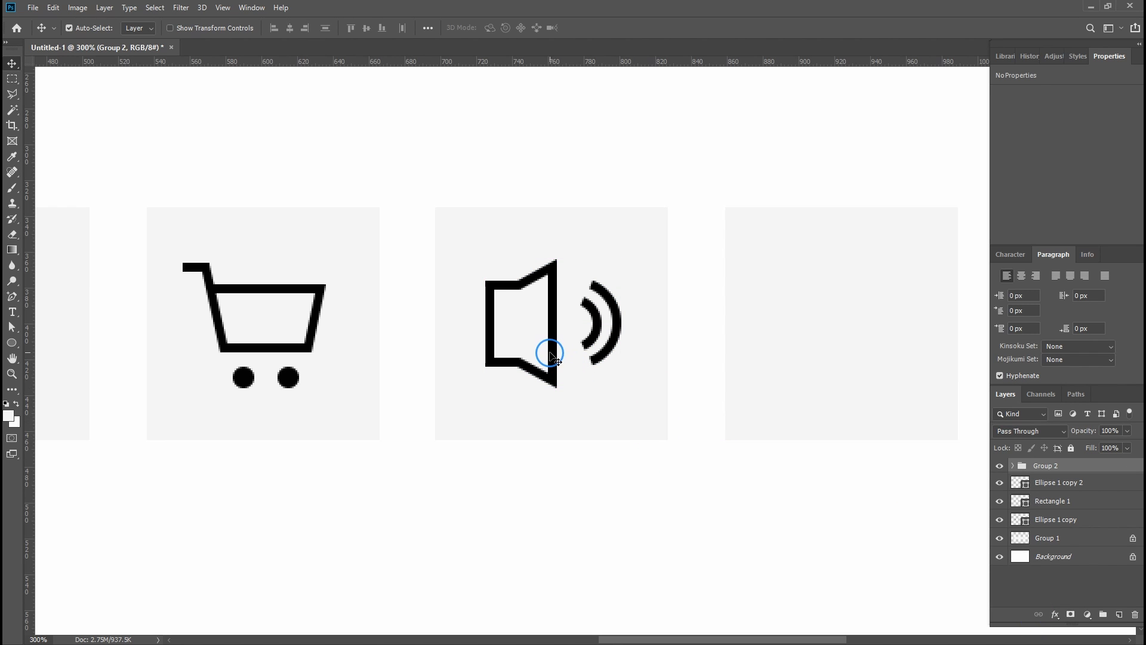
{"action": "left_click", "coordinate": [552, 357]}
{"action": "left_click_drag", "start_coordinate": [807, 453], "coordinate": [810, 455]}
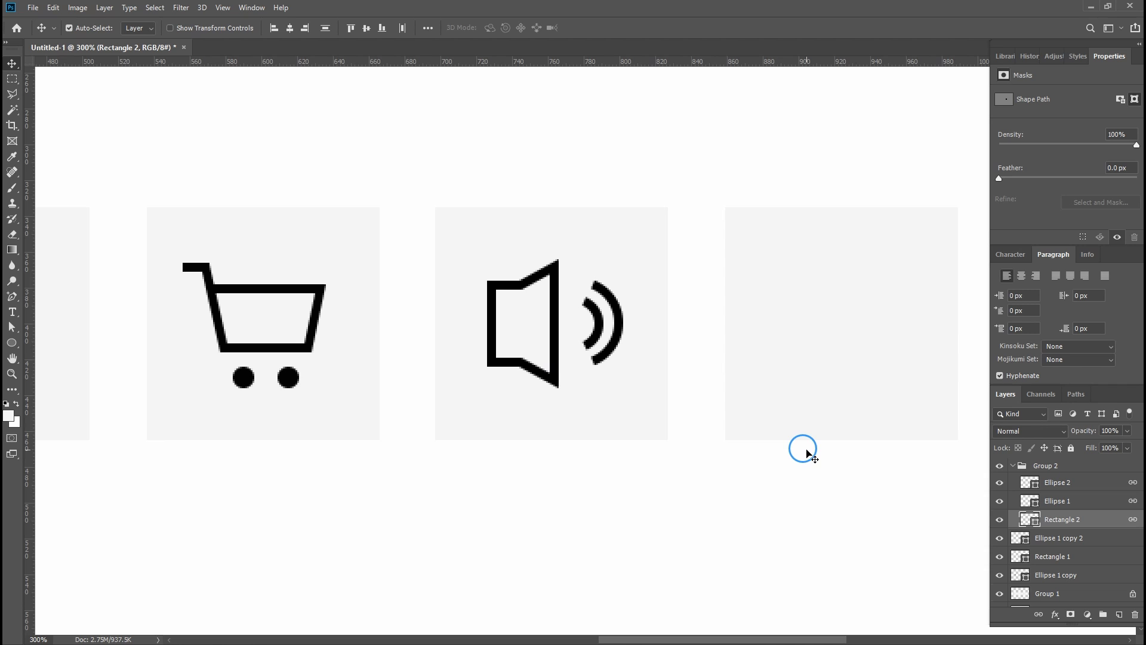
{"action": "key", "text": "ctrl+1"}
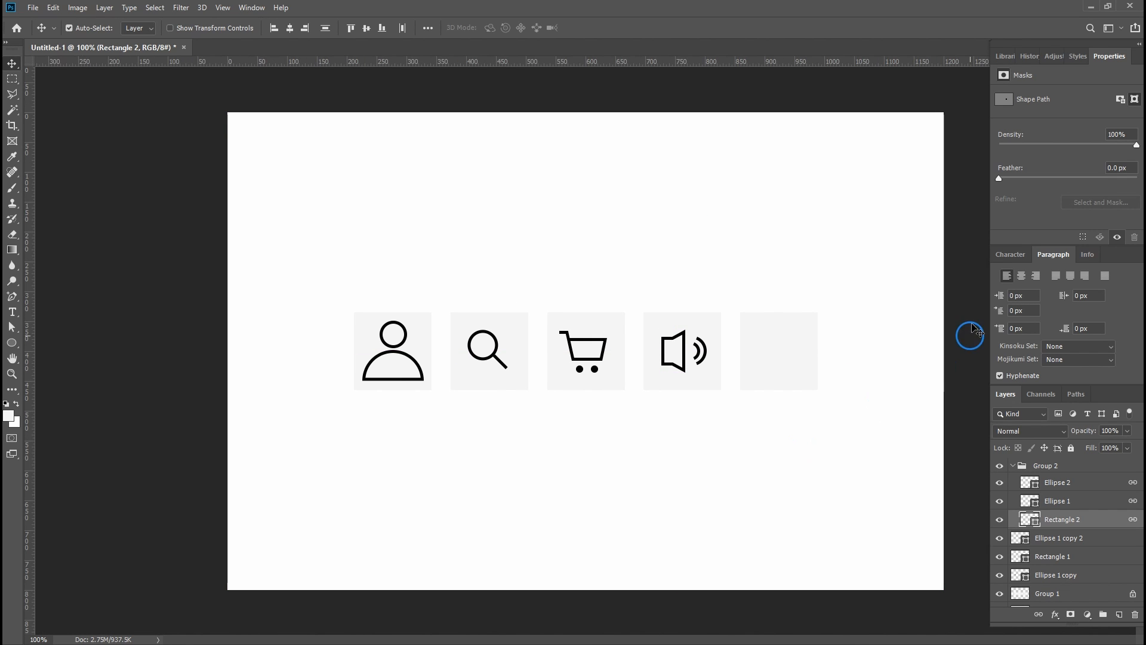
- Narrow the speaker's back section by moving its upper anchor points down and its lower anchor points up on Rectangle 2
{"action": "left_click", "coordinate": [683, 378]}
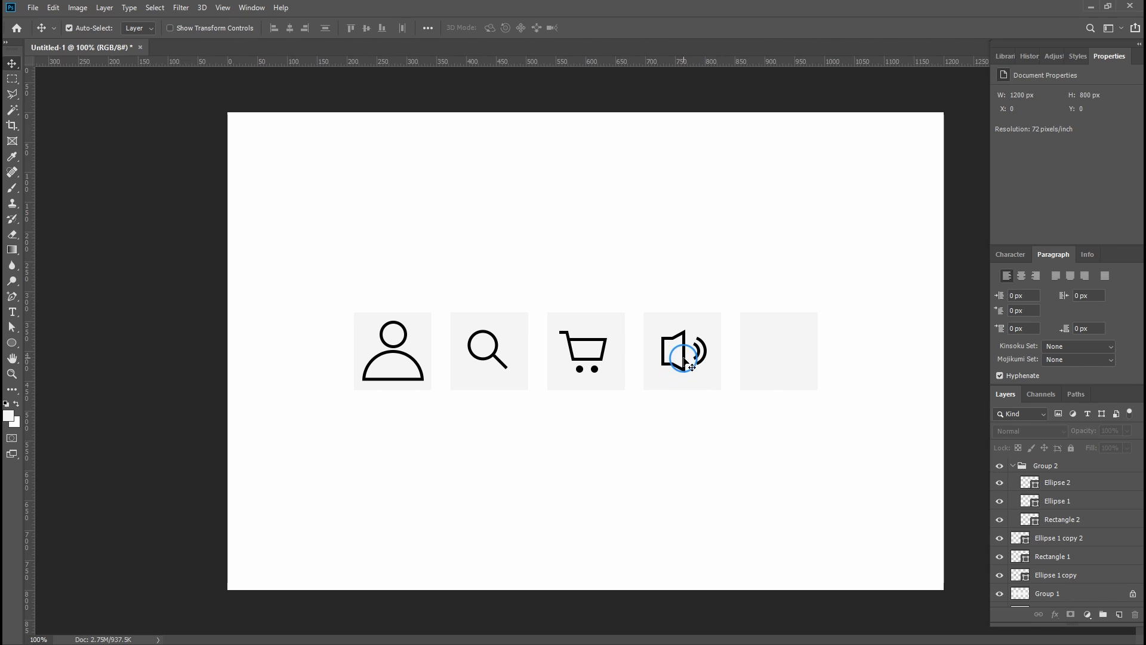
{"action": "left_click", "coordinate": [684, 361]}
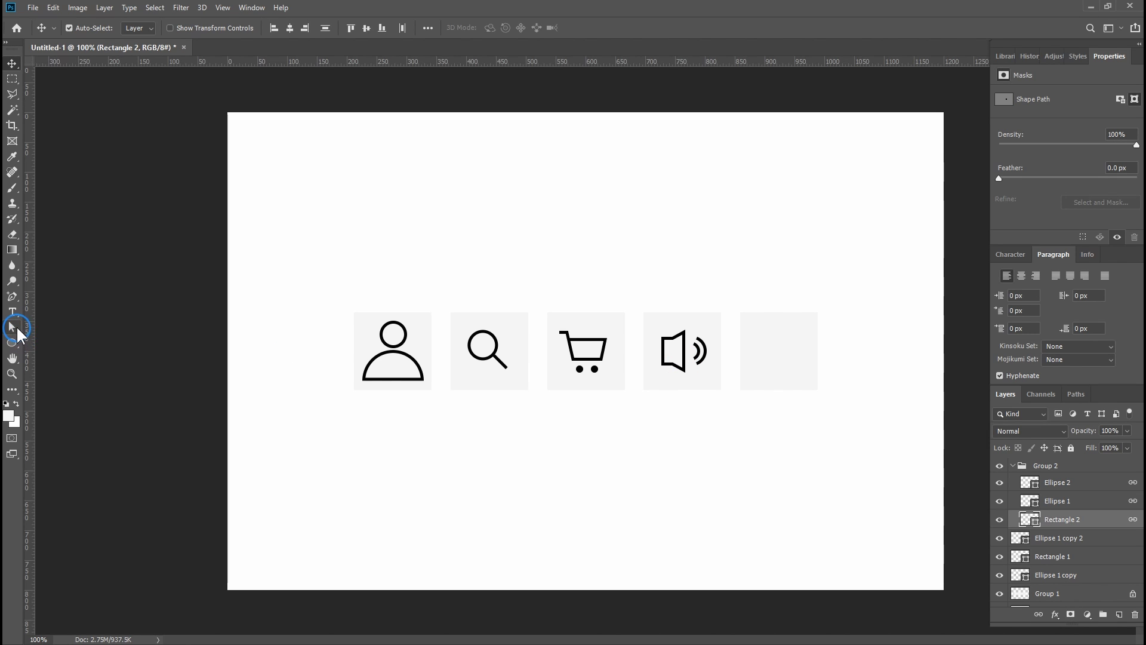
{"action": "left_click", "coordinate": [12, 328]}
{"action": "left_click_drag", "start_coordinate": [647, 323], "coordinate": [675, 348]}
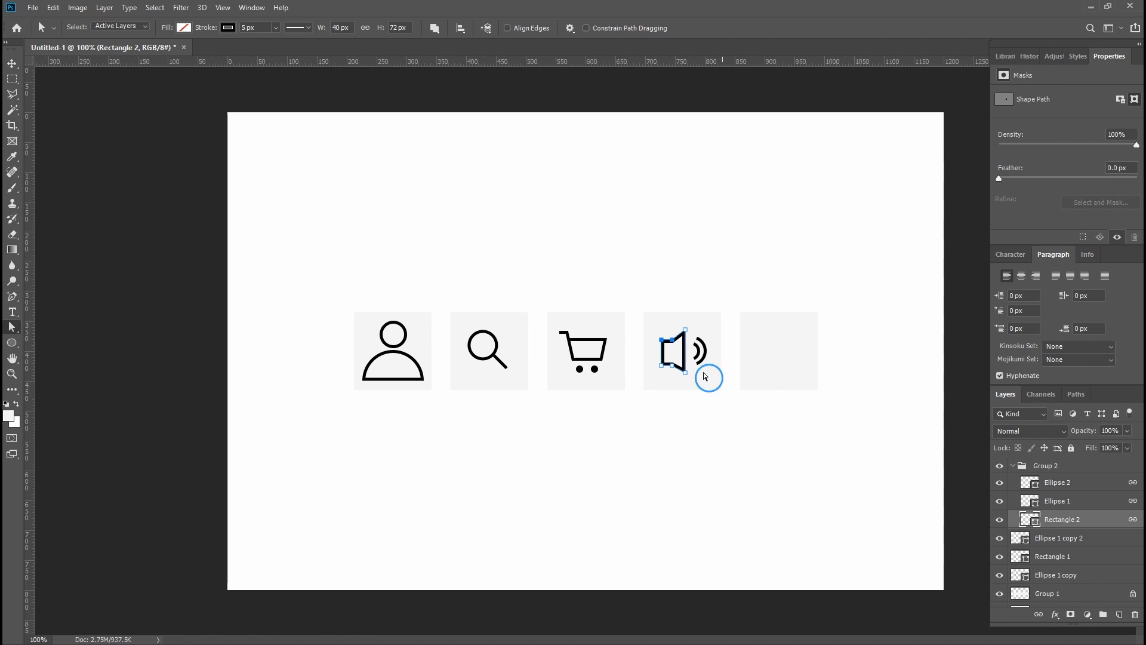
{"action": "left_click_drag", "start_coordinate": [651, 358], "coordinate": [679, 374]}
{"action": "left_click", "coordinate": [12, 63]}
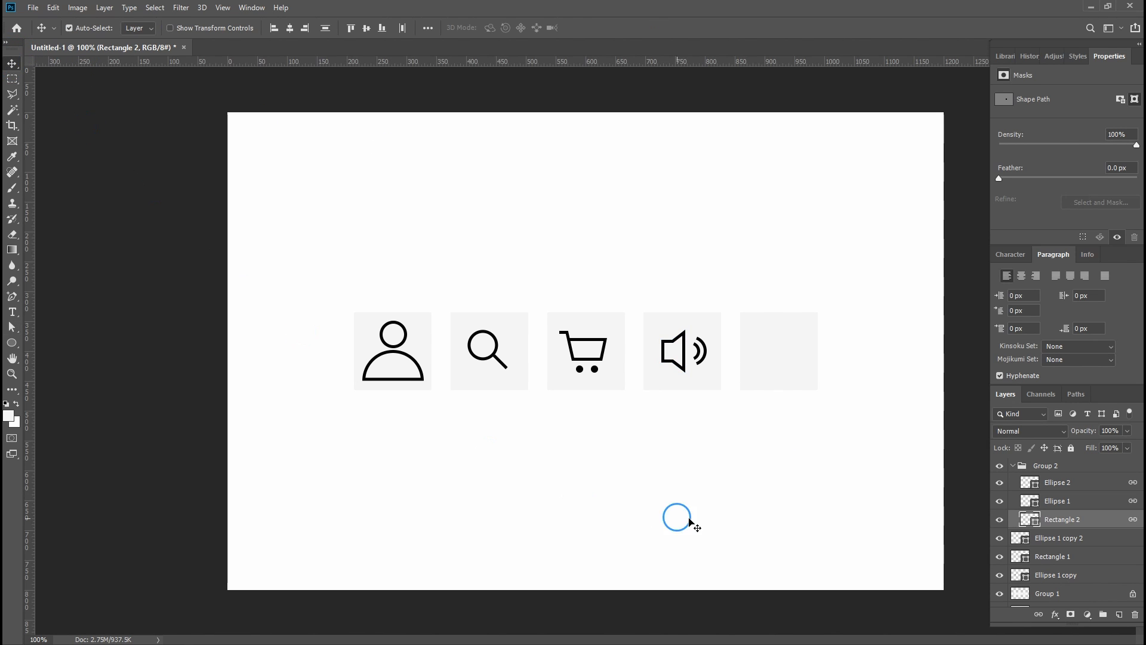
- Check the speaker icon against the guides and measure the offset and height of its body with rectangular marquee selections
{"action": "left_click_drag", "start_coordinate": [690, 519], "coordinate": [761, 524]}
{"action": "key", "text": "ctrl+semicolon"}
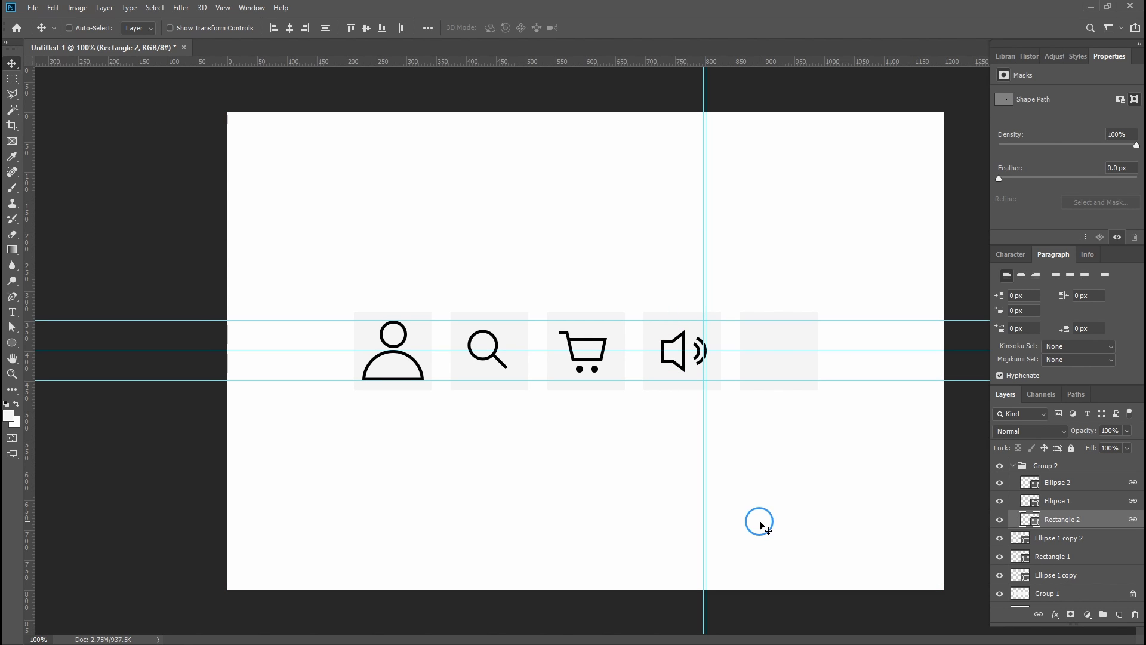
{"action": "key", "text": "ctrl+semicolon"}
{"action": "key", "text": "ctrl+plus"}
{"action": "key", "text": "ctrl+plus"}
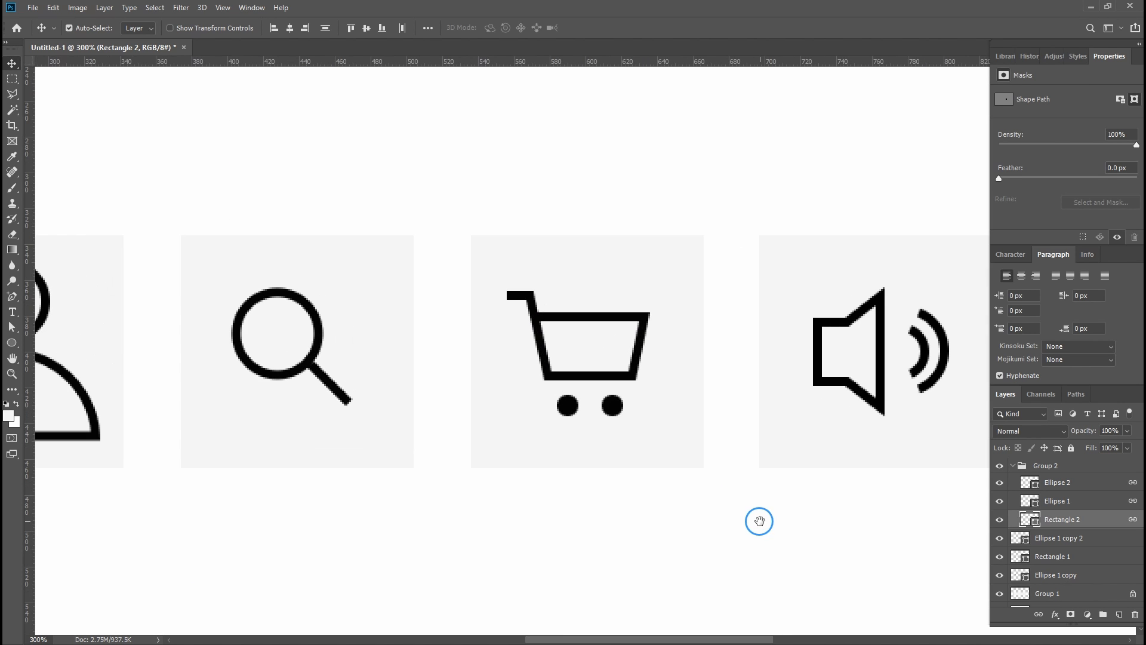
{"action": "left_click_drag", "start_coordinate": [757, 519], "coordinate": [441, 430]}
{"action": "key", "text": "m"}
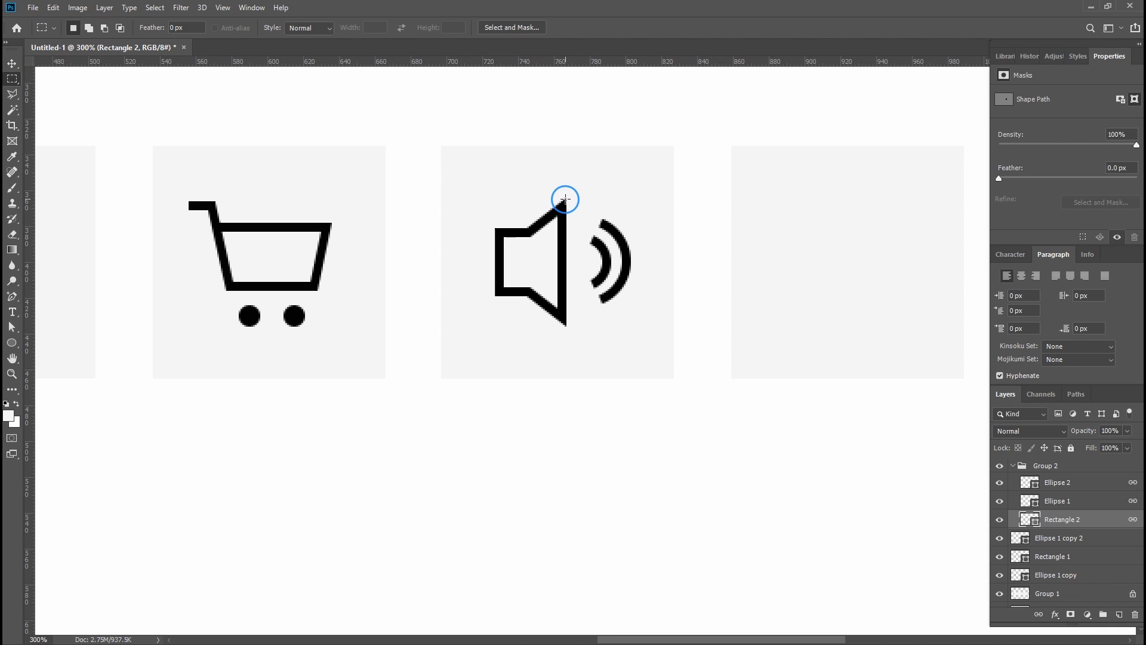
{"action": "left_click_drag", "start_coordinate": [565, 199], "coordinate": [464, 225]}
{"action": "left_click_drag", "start_coordinate": [560, 224], "coordinate": [563, 318]}
{"action": "double_click", "coordinate": [11, 374]}
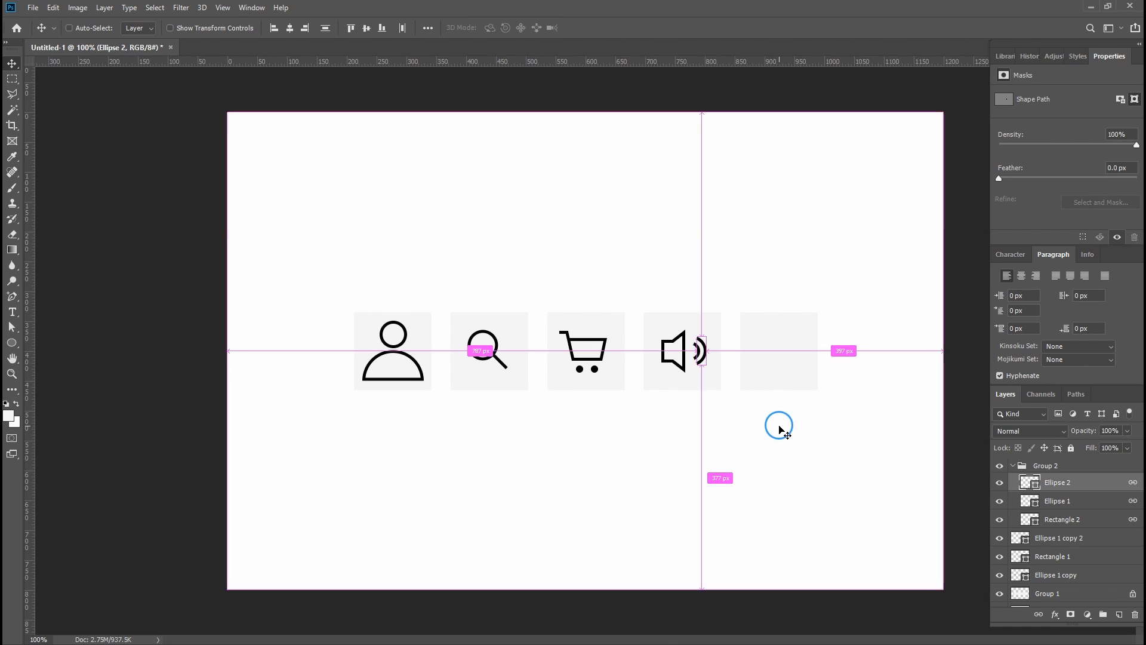
- Draw an unfilled rectangle about 50 × 76 px with a 5 px black stroke inside the empty fifth square
{"action": "key", "text": "ctrl+plus"}
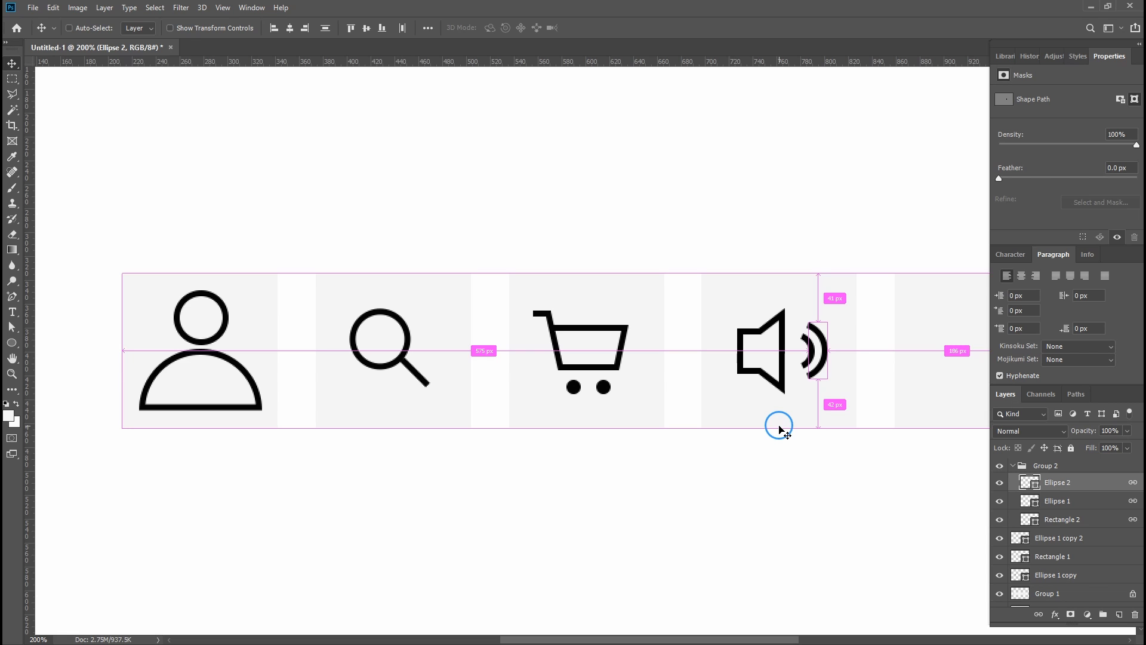
{"action": "left_click_drag", "start_coordinate": [778, 424], "coordinate": [299, 373]}
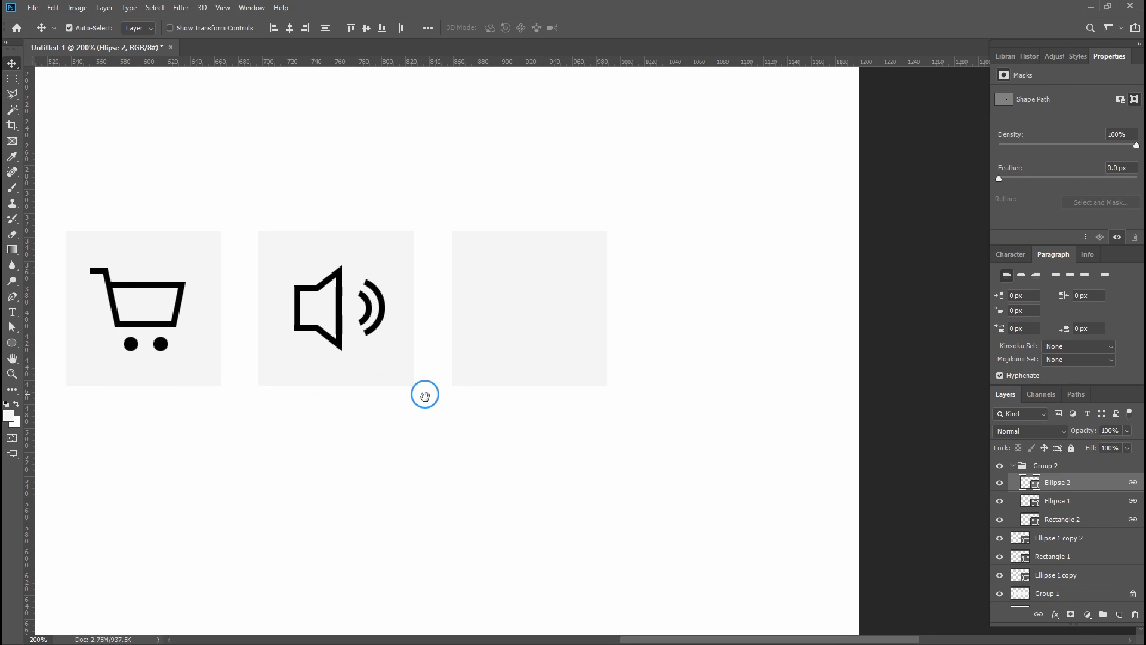
{"action": "left_click_drag", "start_coordinate": [425, 394], "coordinate": [563, 396]}
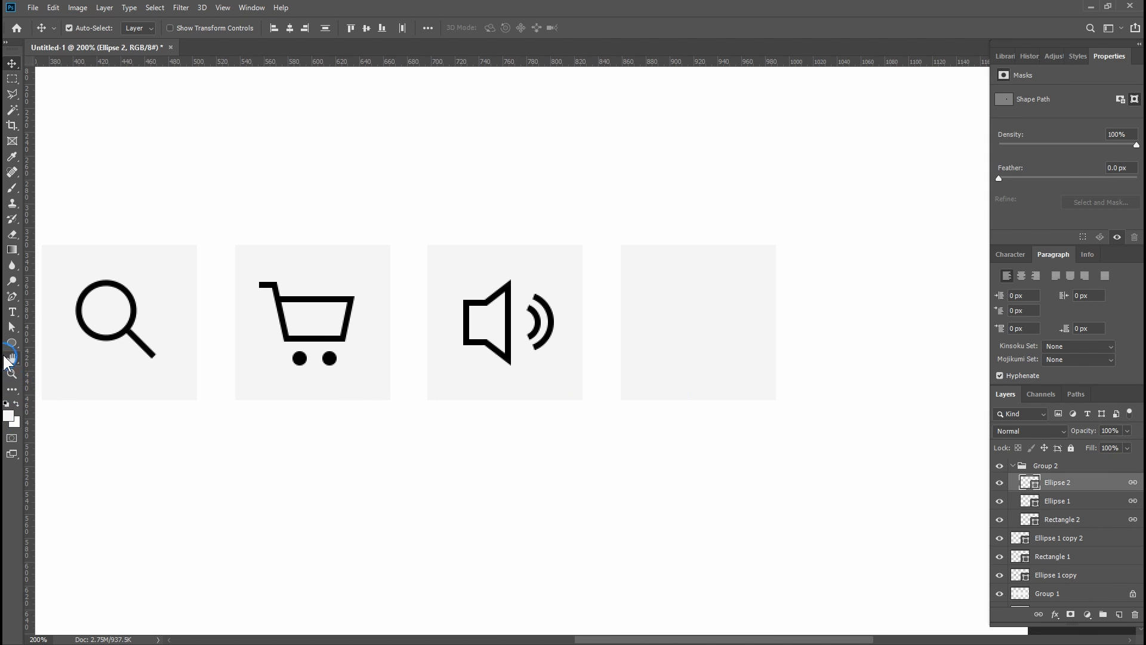
{"action": "left_click_drag", "start_coordinate": [11, 343], "coordinate": [49, 345]}
{"action": "left_click_drag", "start_coordinate": [660, 261], "coordinate": [718, 351]}
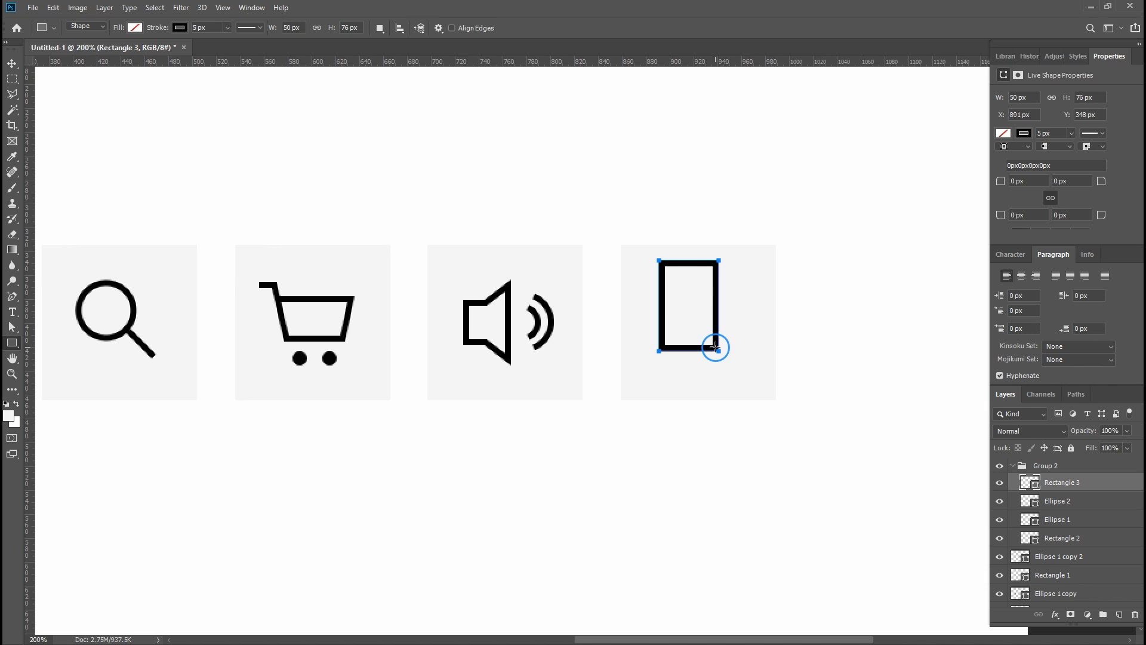
- Round all four corners of the new rectangle, trying a 20 px radius before entering 50 px
{"action": "left_click", "coordinate": [1073, 177]}
{"action": "left_click_drag", "start_coordinate": [1065, 167], "coordinate": [935, 160]}
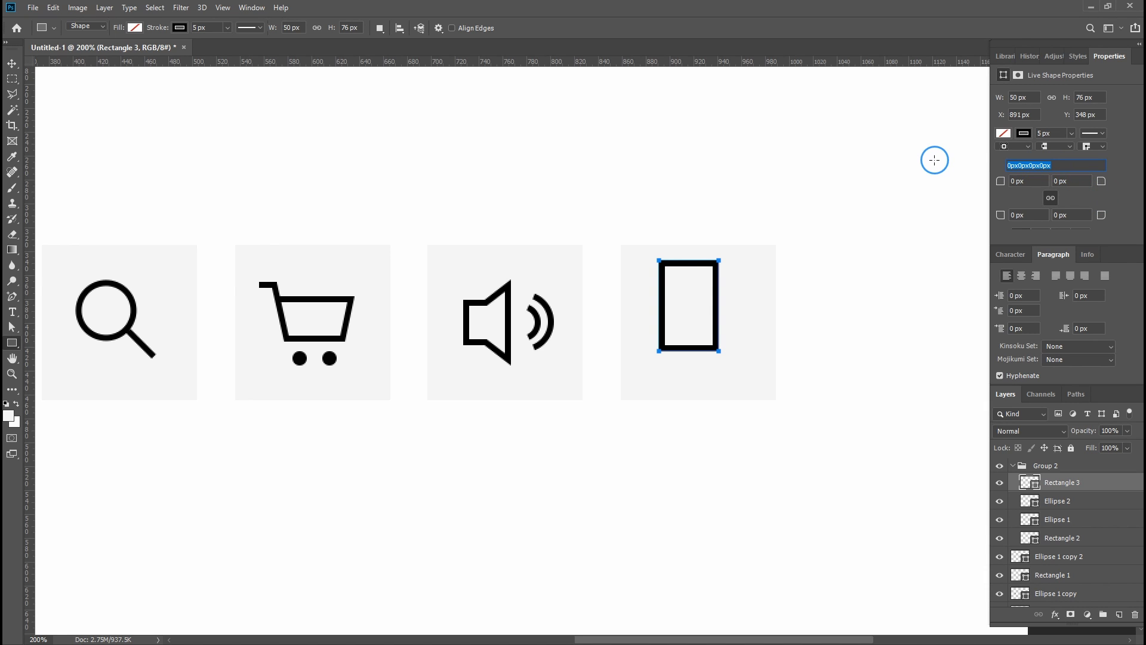
{"action": "key", "text": "Return"}
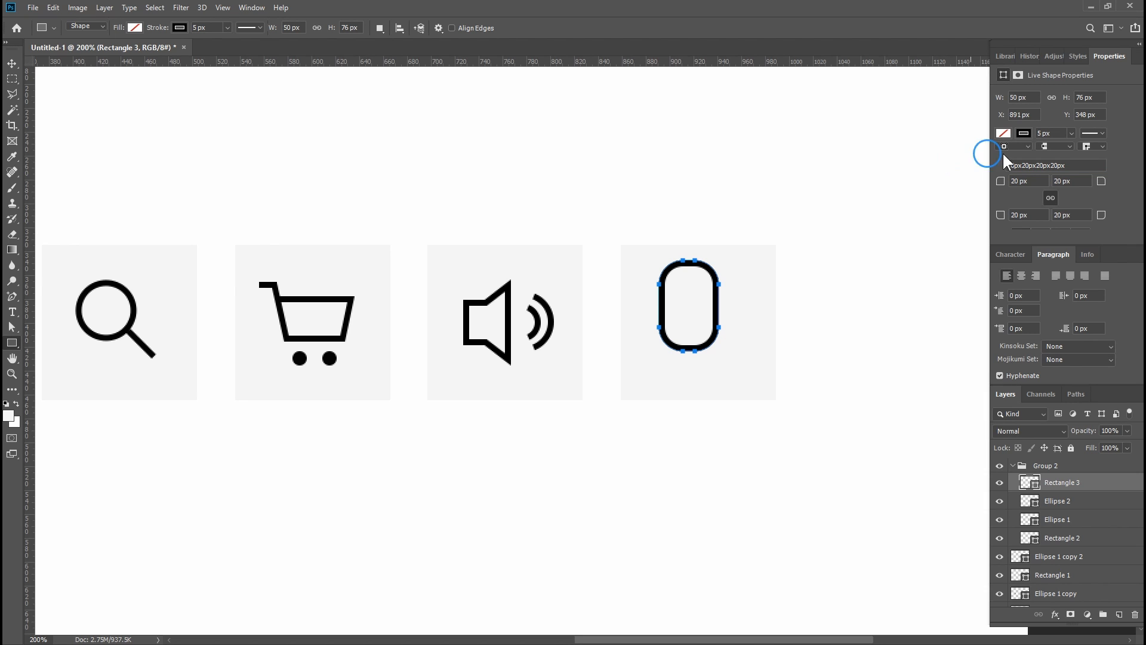
{"action": "left_click_drag", "start_coordinate": [1075, 166], "coordinate": [716, 166]}
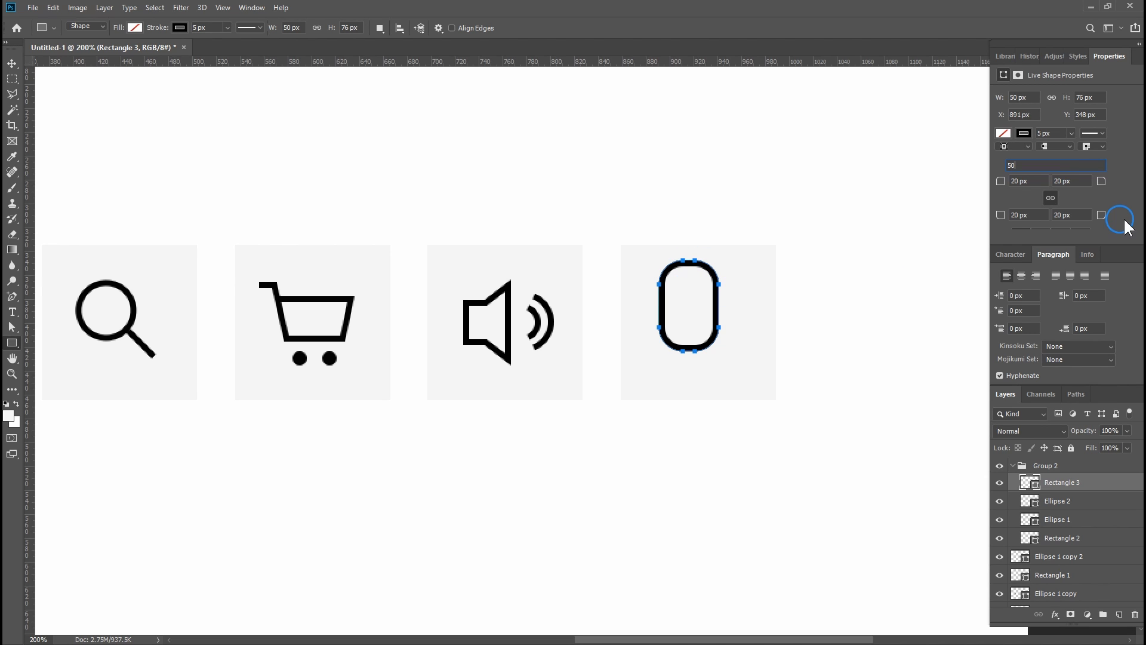
{"action": "key", "text": "Return"}
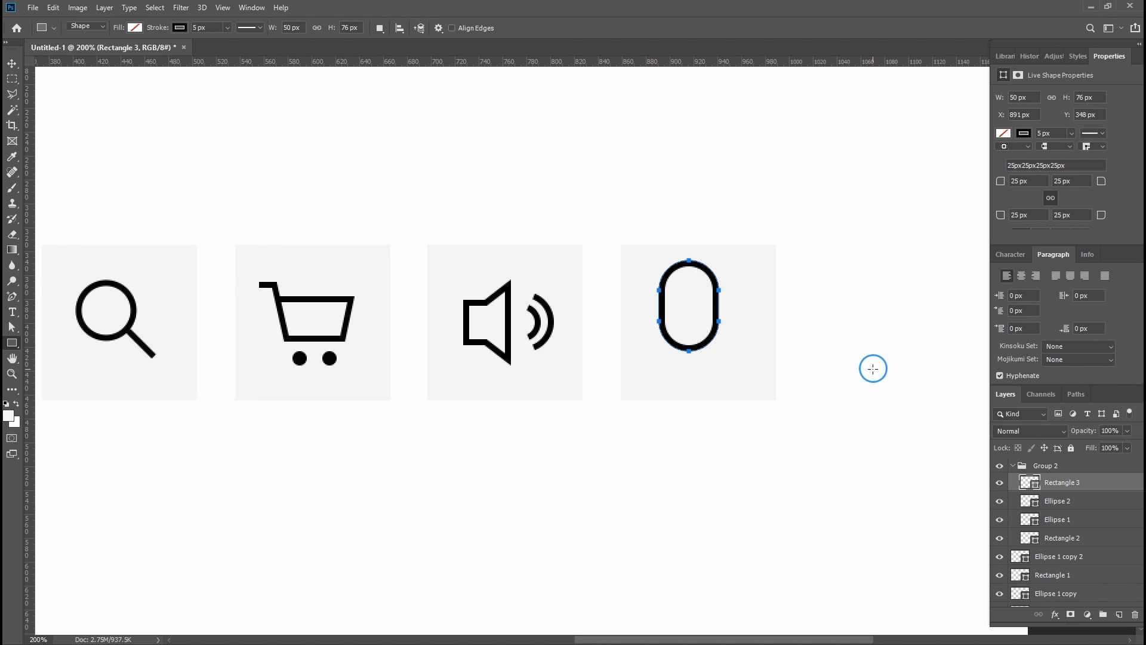
- Delete the rounded rectangle's bottom anchor point, leaving an open arch about 50 × 51 px
{"action": "left_click", "coordinate": [16, 327]}
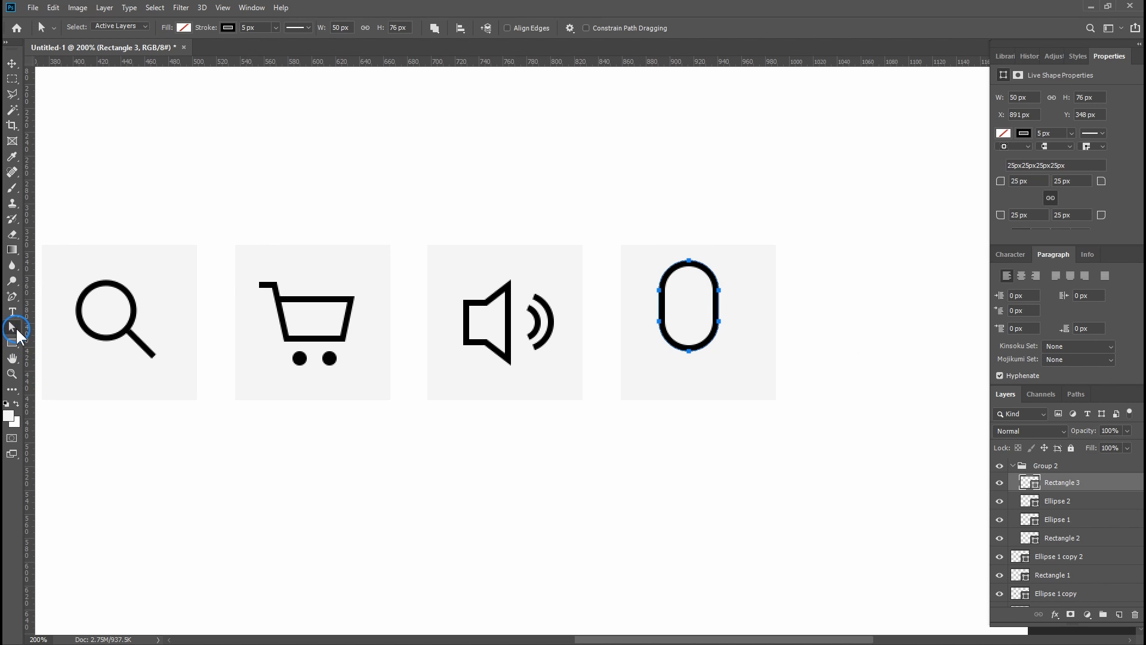
{"action": "left_click_drag", "start_coordinate": [756, 443], "coordinate": [664, 343]}
{"action": "key", "text": "Delete"}
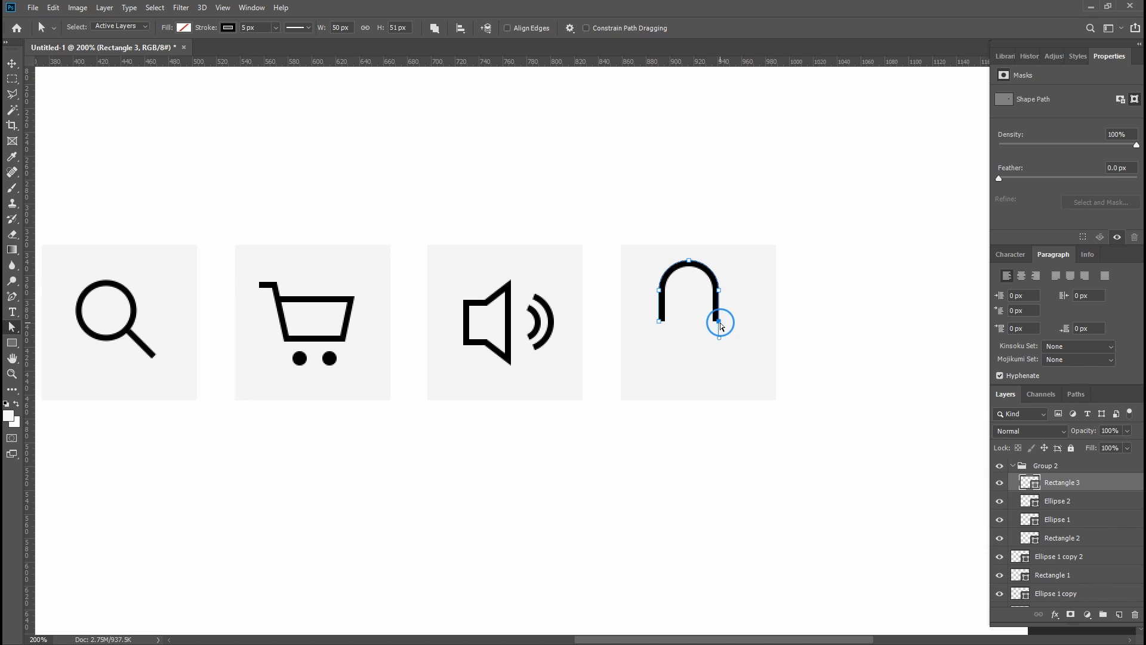
{"action": "left_click", "coordinate": [660, 322], "text": "shift"}
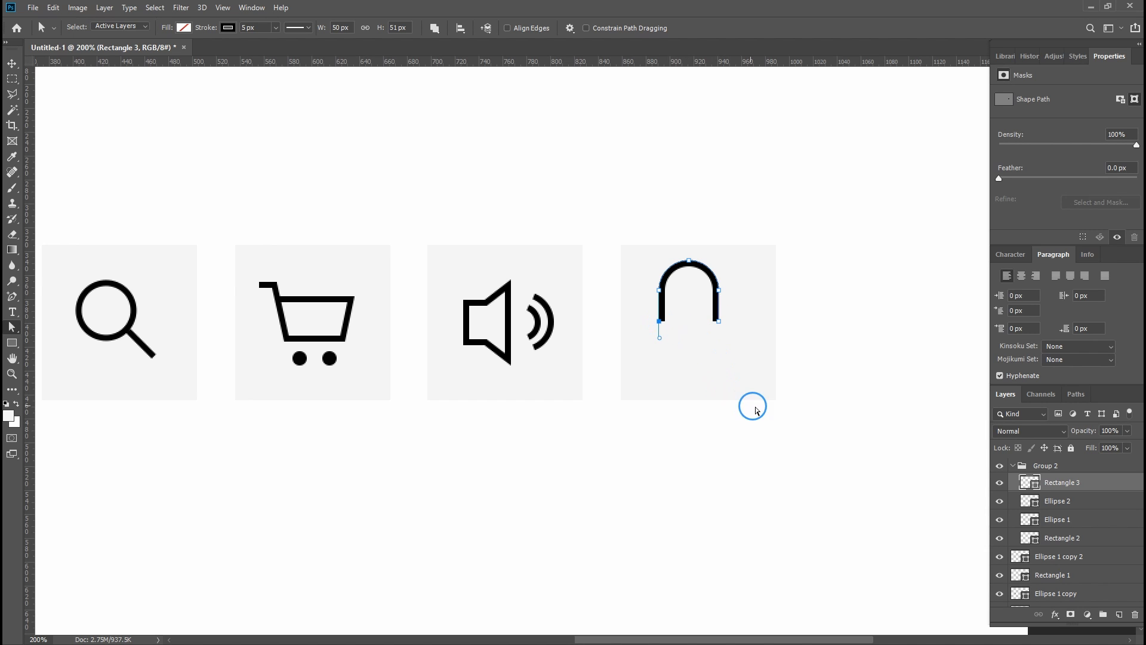
{"action": "left_click_drag", "start_coordinate": [828, 443], "coordinate": [652, 314]}
{"action": "left_click", "coordinate": [728, 431]}
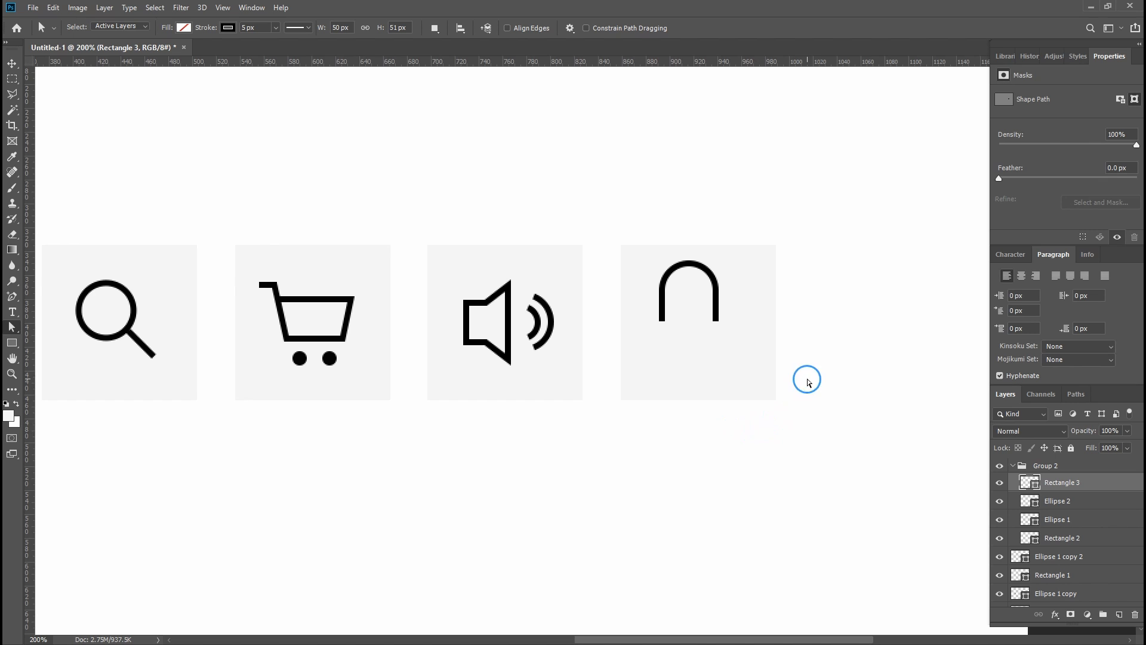
{"action": "left_click_drag", "start_coordinate": [827, 443], "coordinate": [631, 314]}
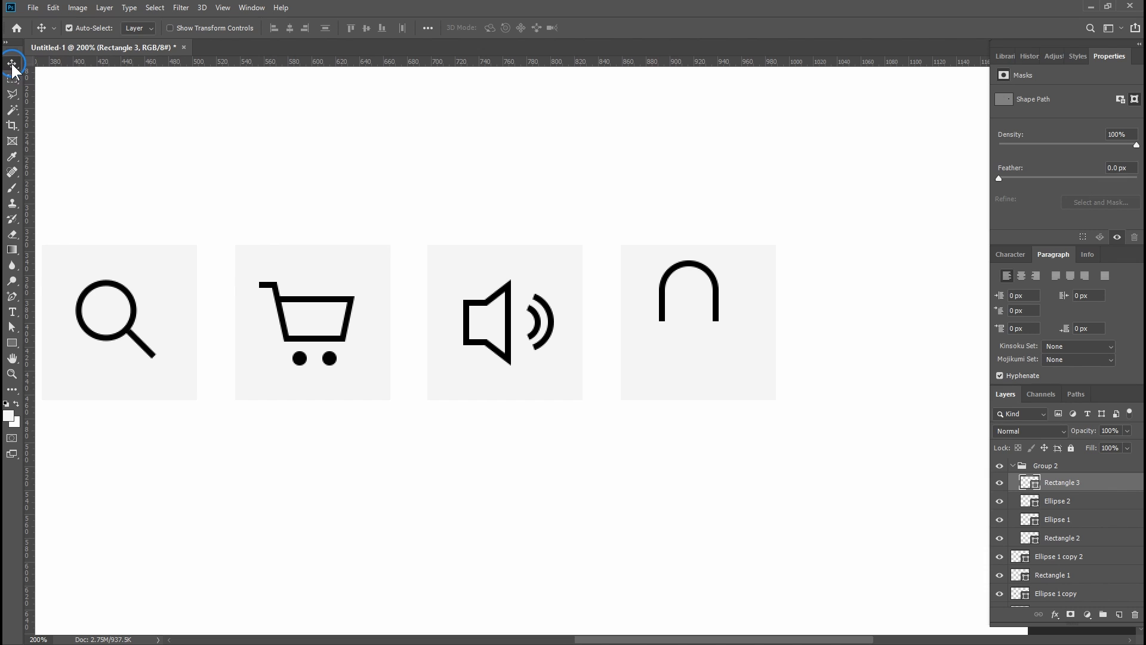
- Move the arch 14 px down and 9 px right within the fifth square
{"action": "key", "text": "shift+Down"}
{"action": "key", "text": "shift+Right"}
{"action": "key", "text": "Down"}
{"action": "key", "text": "Down"}
{"action": "key", "text": "Down"}
{"action": "key", "text": "Down"}
{"action": "key", "text": "Left"}
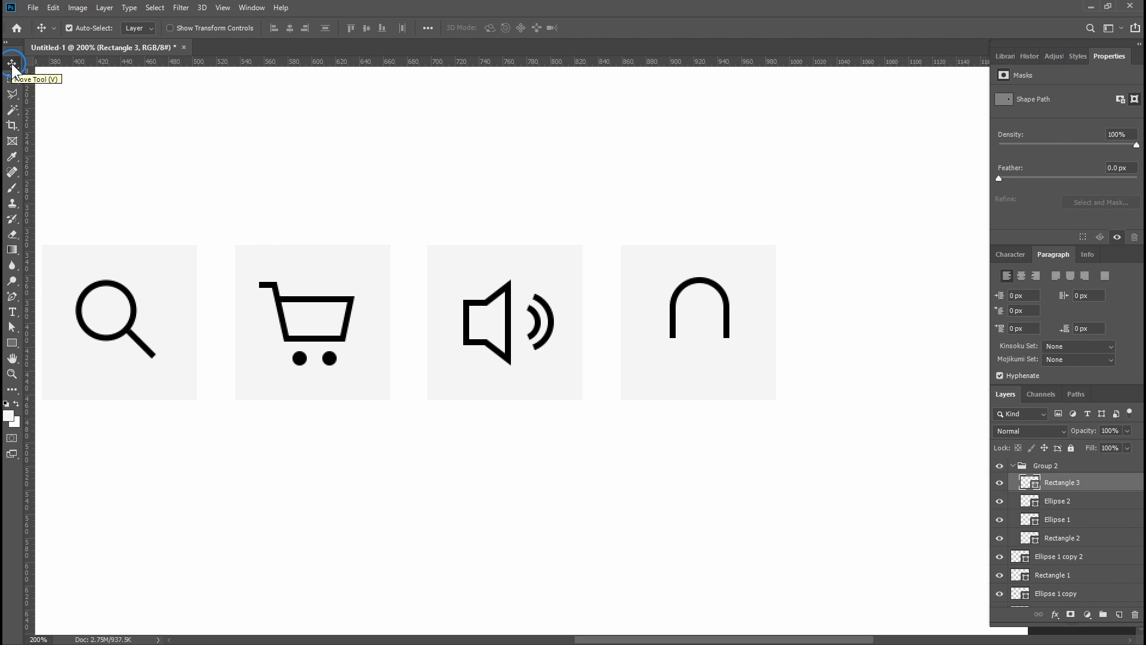
- Draw a thin horizontal bar about 71 px wide below the arch and set its height to 5 px
{"action": "left_click", "coordinate": [12, 342]}
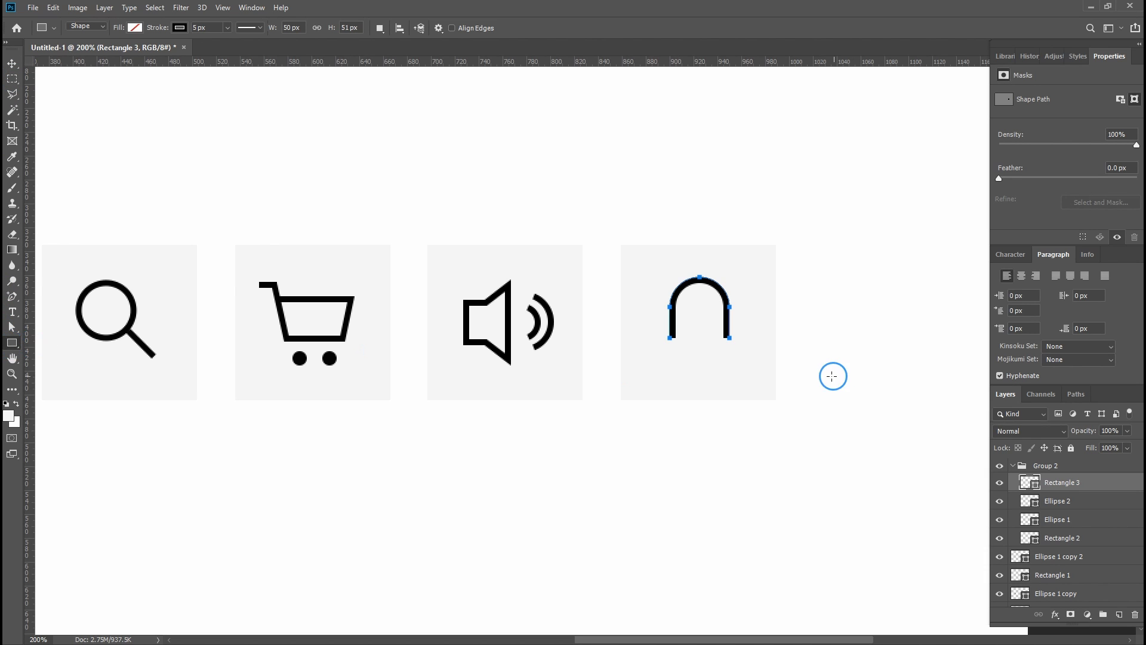
{"action": "left_click_drag", "start_coordinate": [645, 345], "coordinate": [729, 350]}
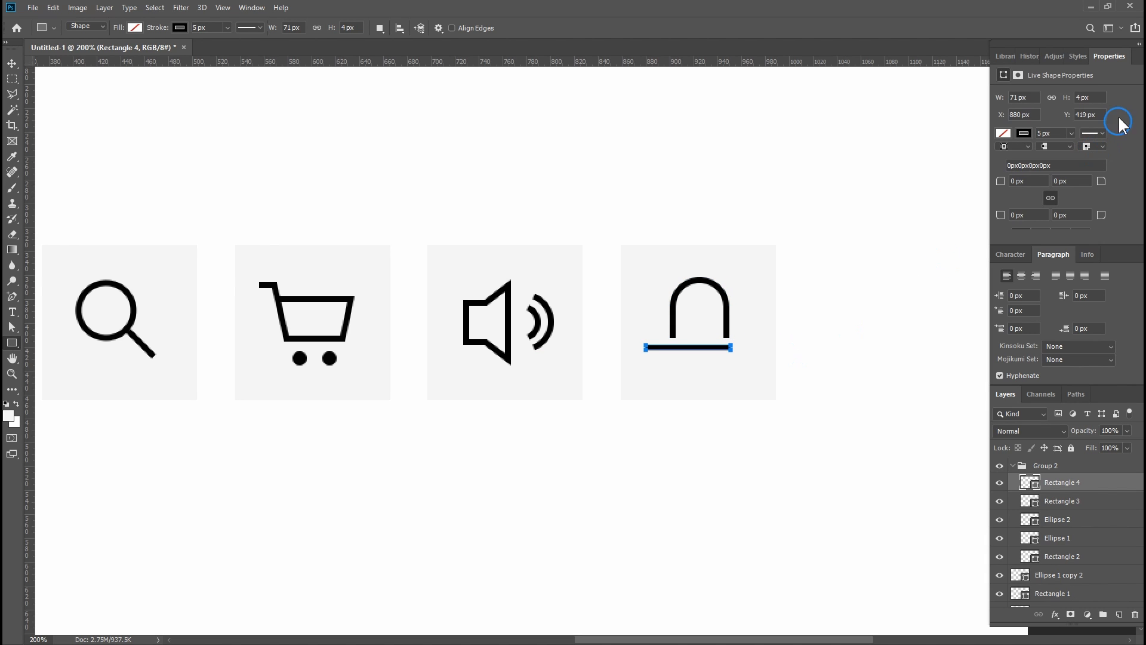
{"action": "double_click", "coordinate": [1083, 97]}
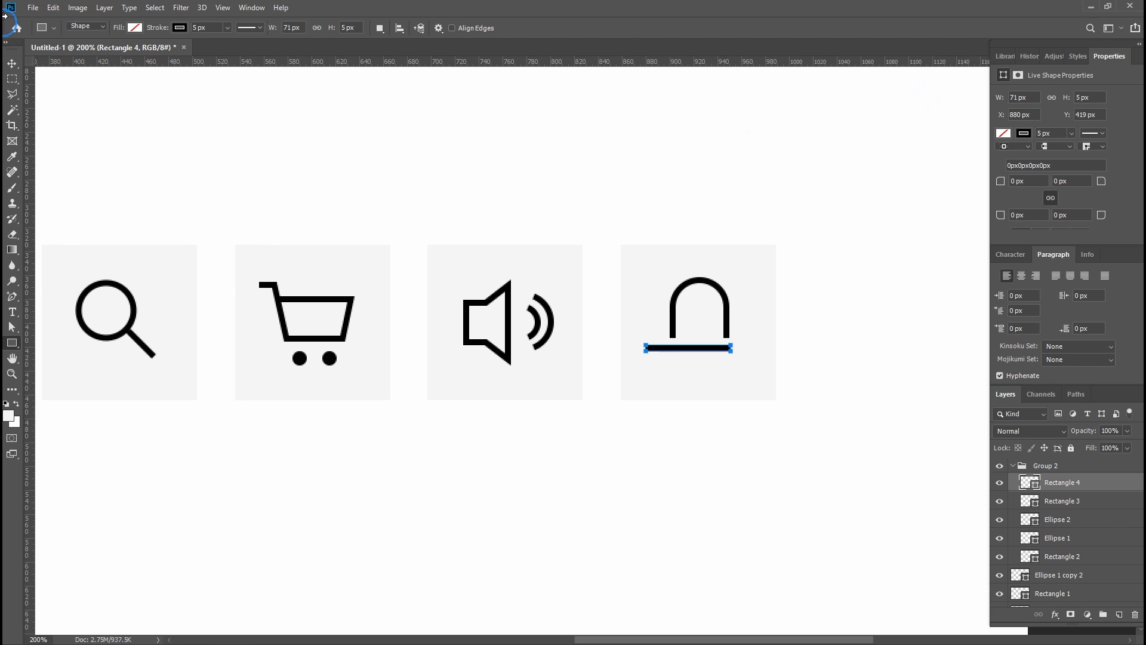
- Centre the bar horizontally under the arch and move both shapes together towards the middle of the fifth square
{"action": "left_click", "coordinate": [10, 64]}
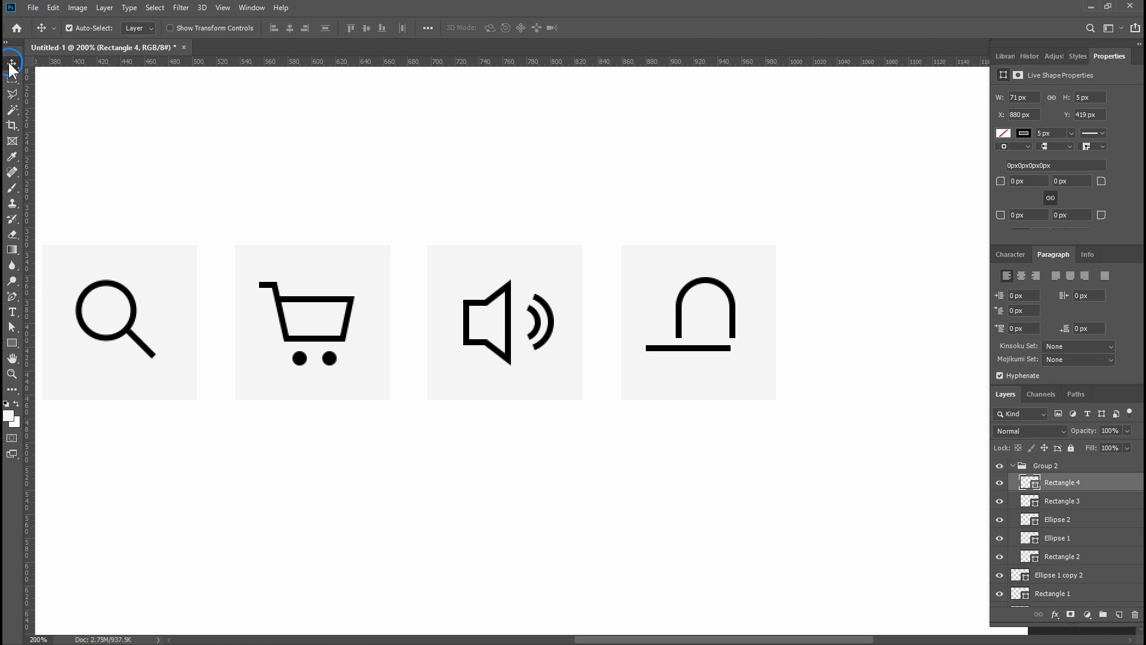
{"action": "left_click", "coordinate": [675, 350]}
{"action": "left_click_drag", "start_coordinate": [676, 352], "coordinate": [690, 352]}
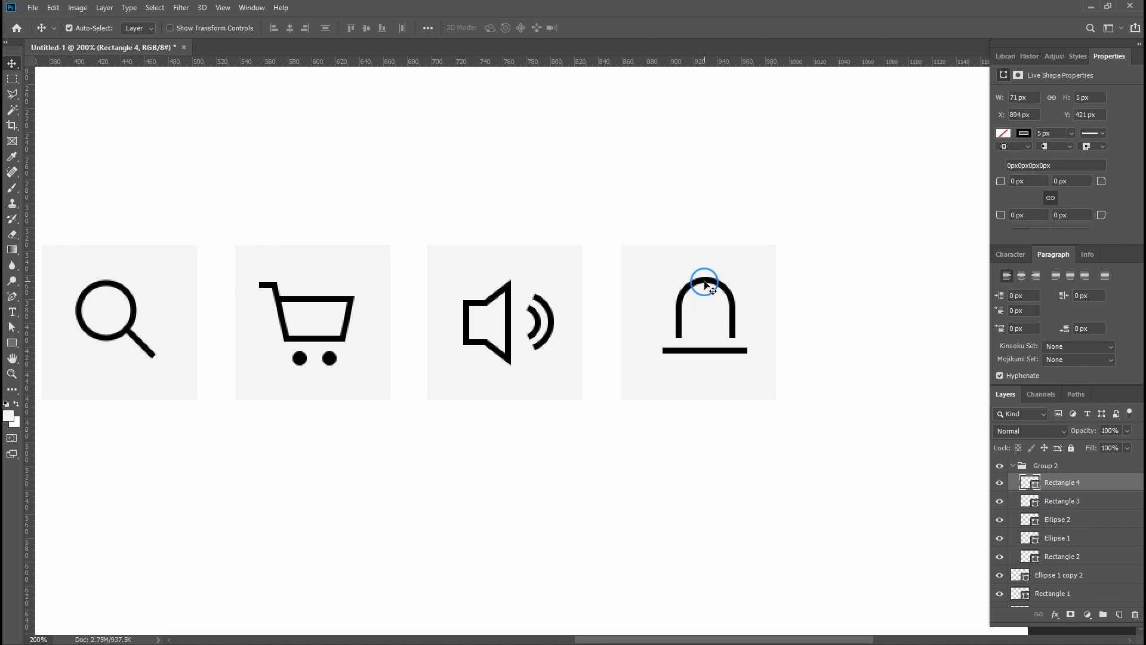
{"action": "left_click", "coordinate": [705, 285], "text": "shift"}
{"action": "mouse_move", "coordinate": [705, 286]}
{"action": "left_mouse_down"}
{"action": "mouse_move", "coordinate": [696, 271]}
{"action": "mouse_move", "coordinate": [692, 292]}
{"action": "left_mouse_up"}
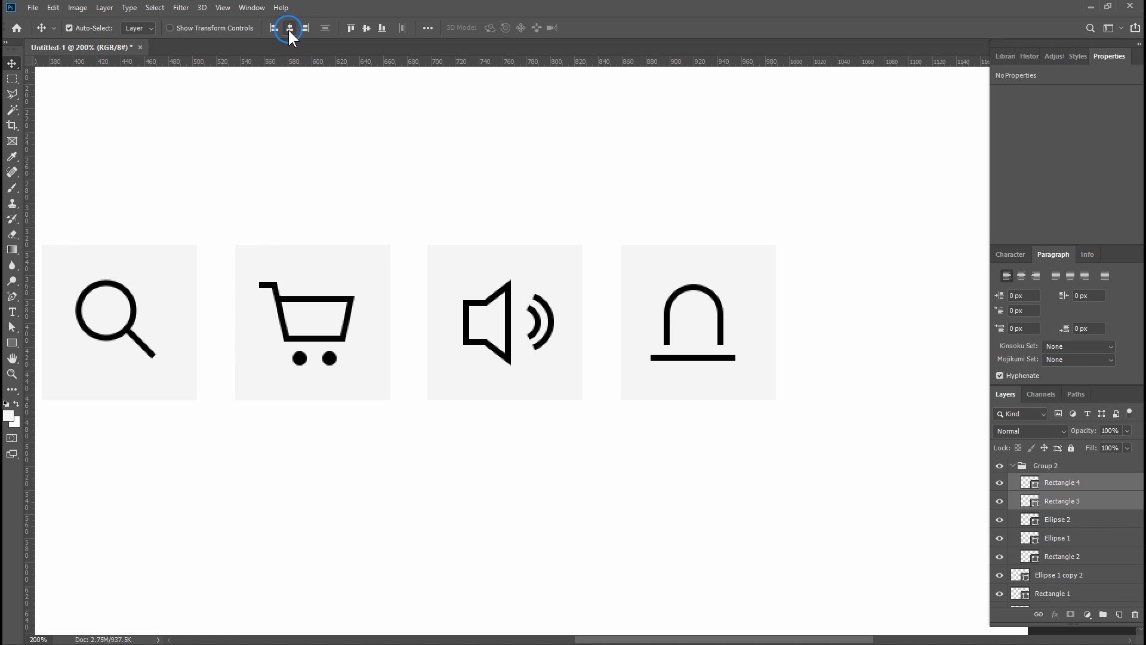
- Move only the bar up 10 px so that it meets the ends of the arch
{"action": "left_click", "coordinate": [817, 368]}
{"action": "left_click", "coordinate": [719, 358]}
{"action": "key", "text": "shift+Up"}
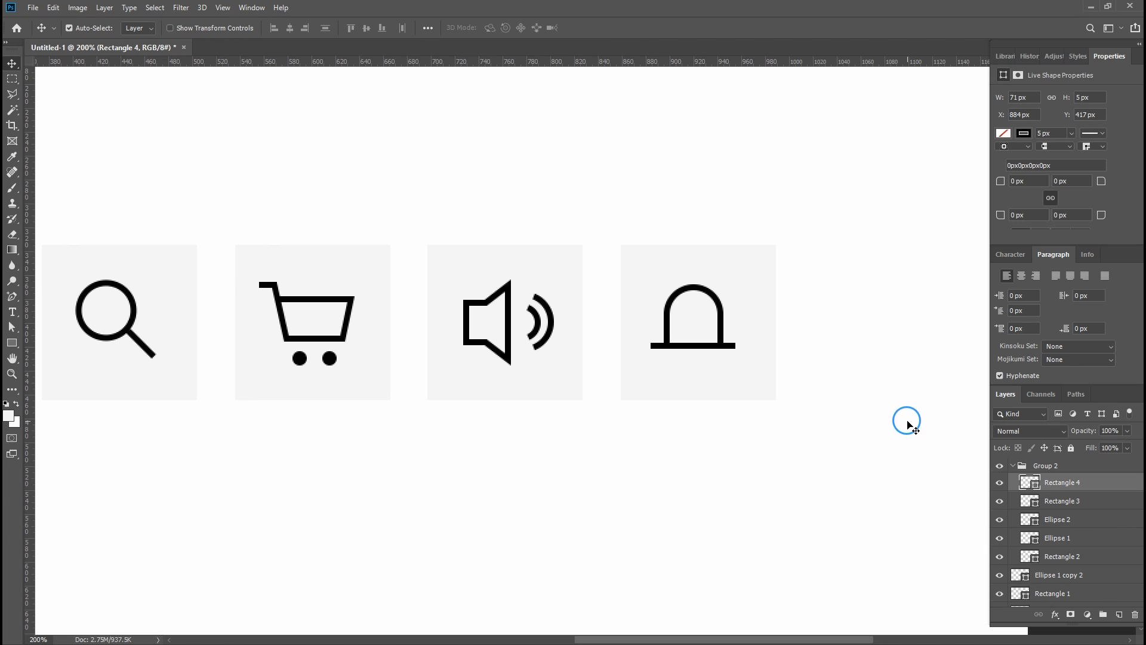
- Nudge the bar under the arch down by 1 px to Y 418 px
{"action": "key", "text": "Down"}
{"action": "key", "text": "Down"}
{"action": "key", "text": "Up"}
{"action": "key", "text": "shift+Down"}
{"action": "key", "text": "Up"}
{"action": "key", "text": "Up"}
{"action": "key", "text": "shift+Up"}
{"action": "key", "text": "Down"}
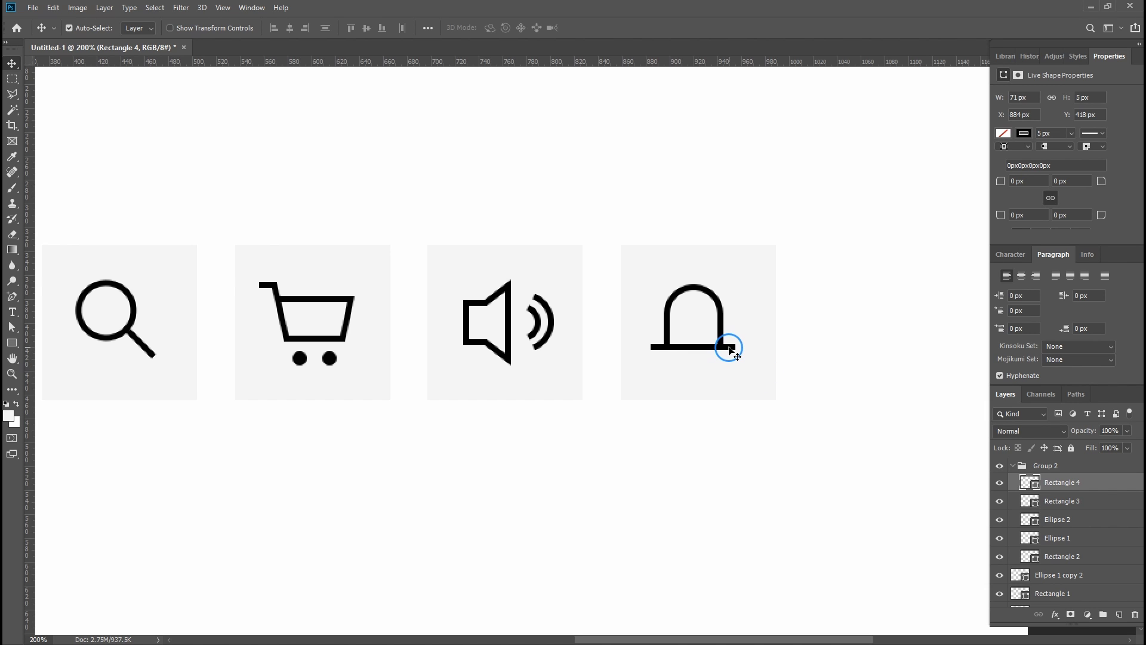
- Shorten the bar at both ends, 5 px per side, to a width of 61 px
{"action": "left_click", "coordinate": [12, 328]}
{"action": "left_click_drag", "start_coordinate": [807, 304], "coordinate": [786, 430]}
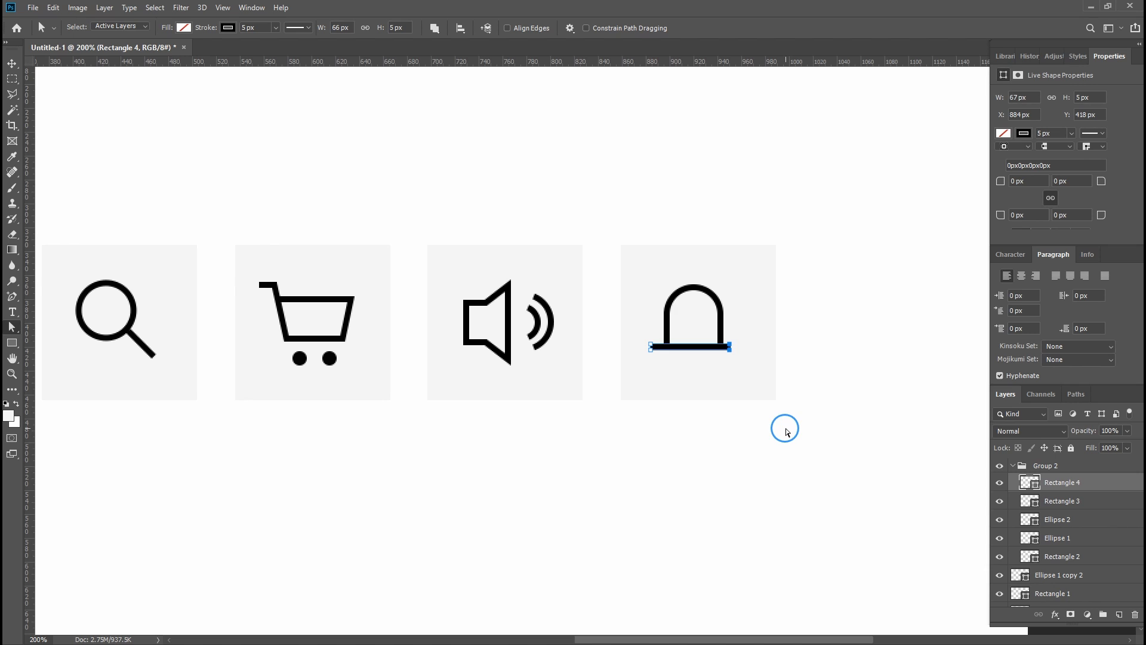
{"action": "left_click_drag", "start_coordinate": [639, 327], "coordinate": [672, 375]}
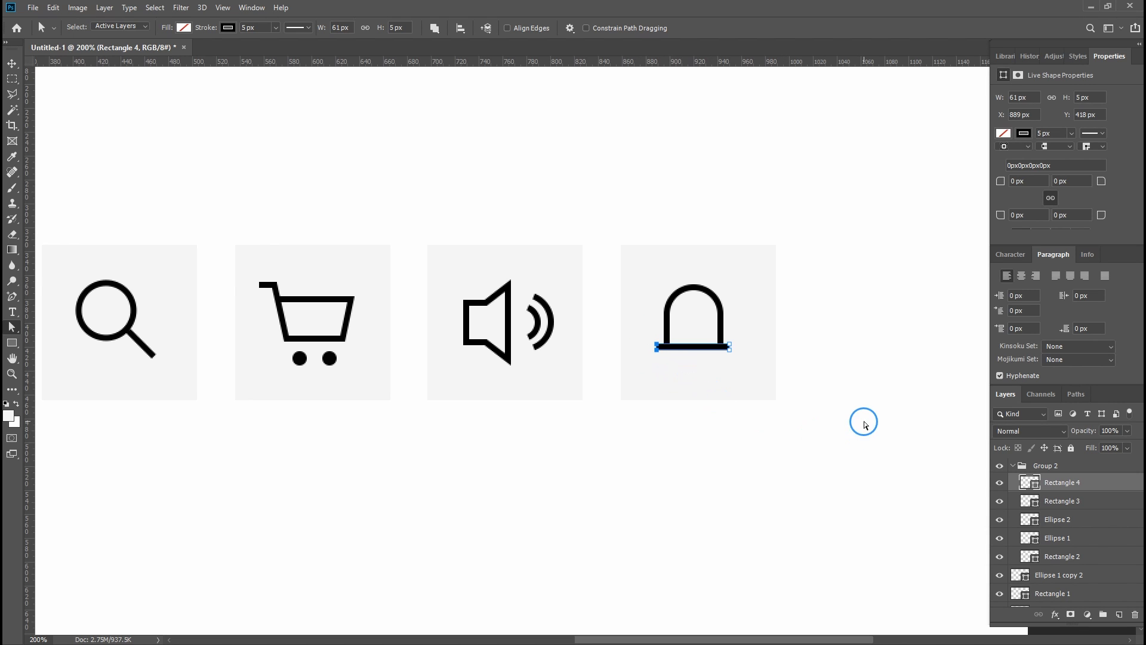
{"action": "key", "text": "v"}
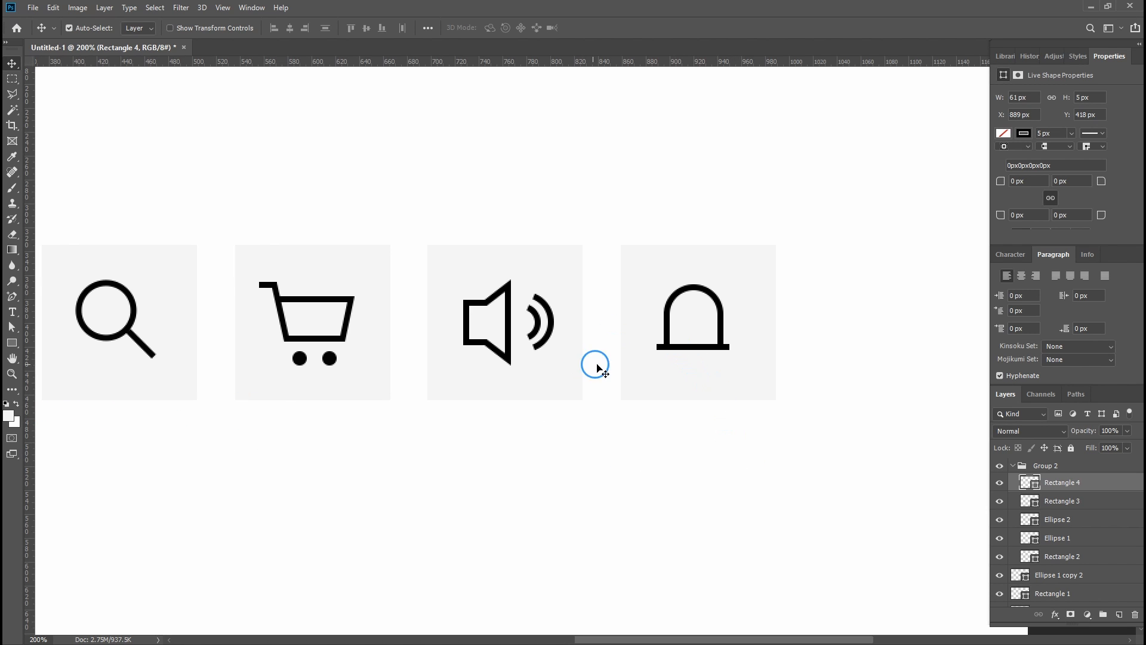
- Move the bar up 1 px and extend its right end by 1 px to a width of 62 px
{"action": "key", "text": "ctrl+plus"}
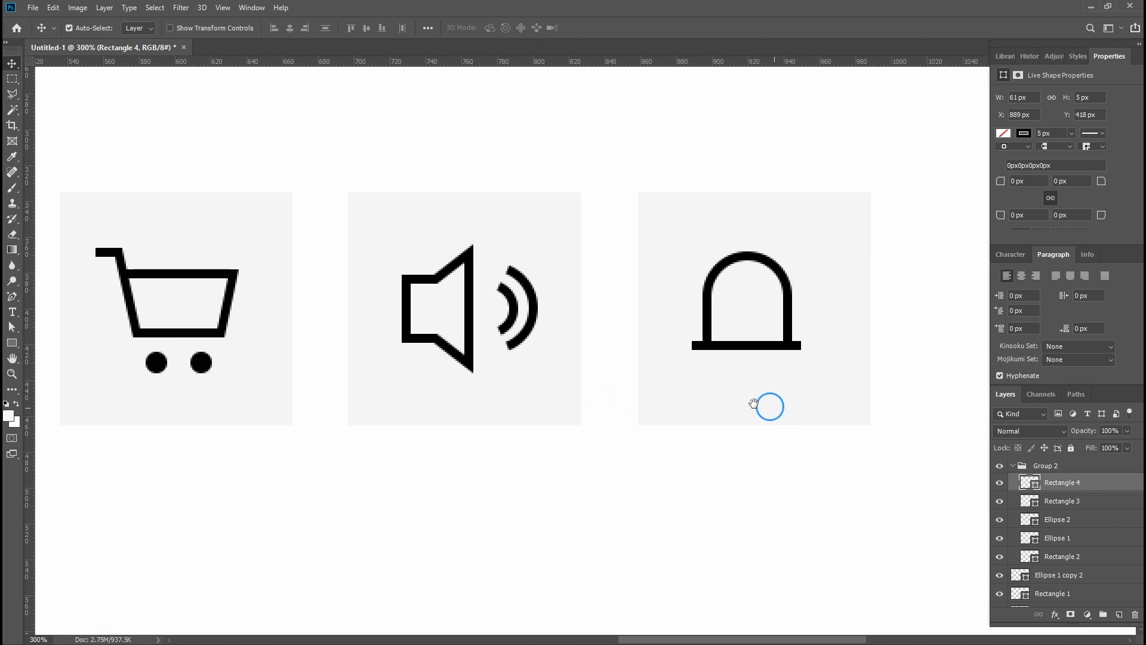
{"action": "left_click_drag", "start_coordinate": [770, 405], "coordinate": [654, 403]}
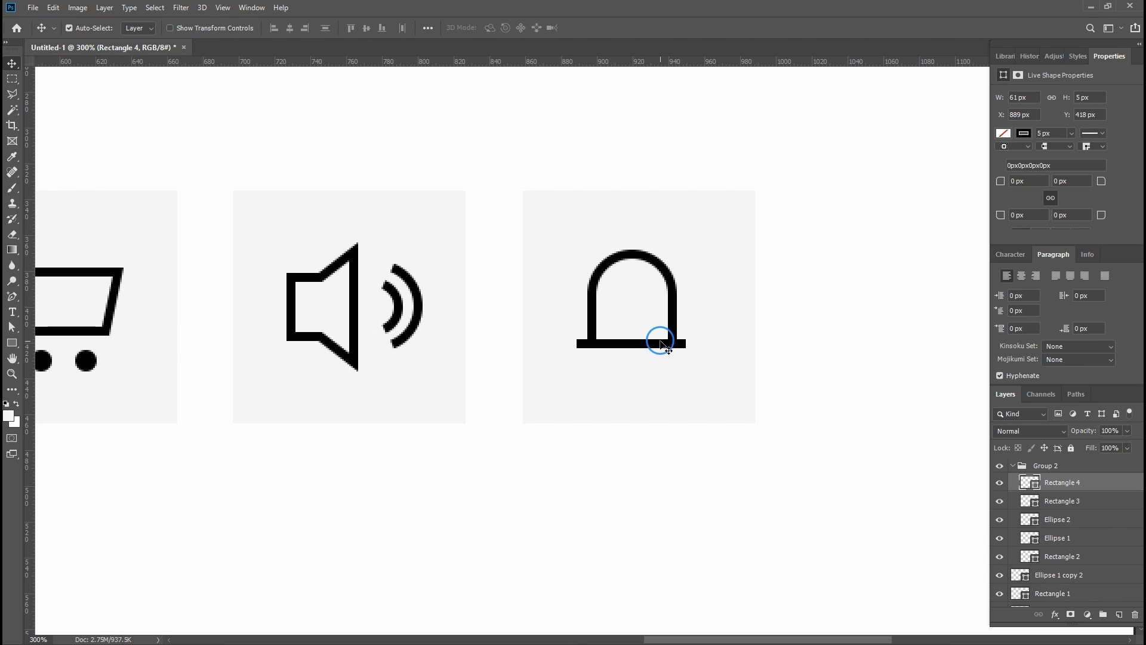
{"action": "key", "text": "Up"}
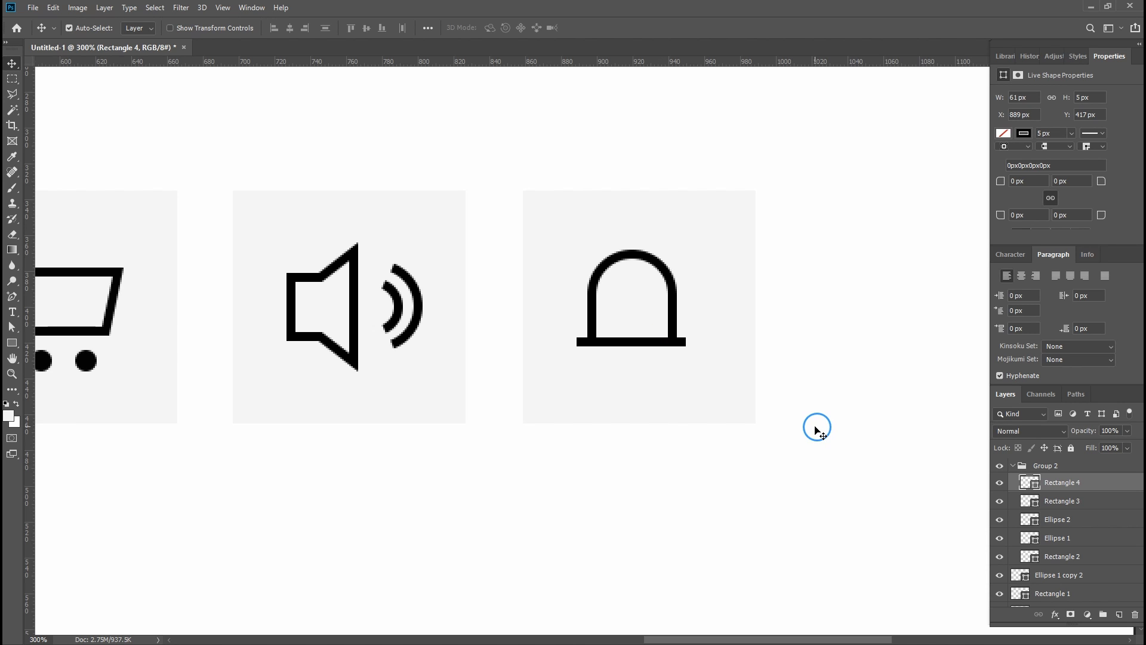
{"action": "left_click", "coordinate": [12, 327]}
{"action": "left_click_drag", "start_coordinate": [744, 309], "coordinate": [657, 358]}
{"action": "key", "text": "Right"}
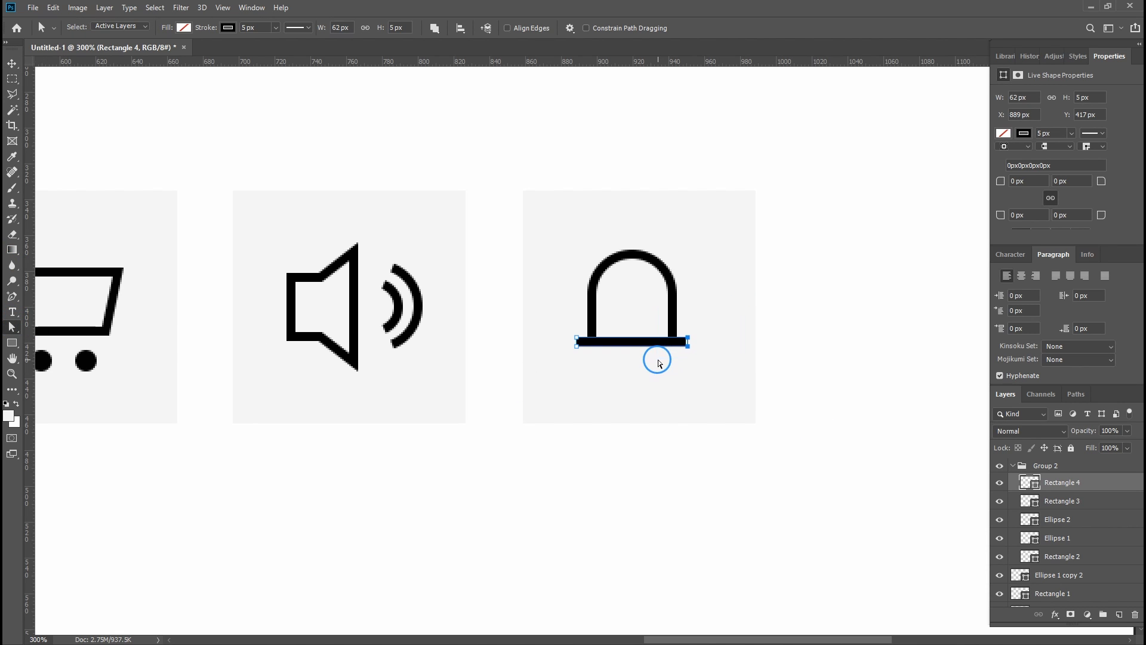
{"action": "left_click", "coordinate": [12, 65]}
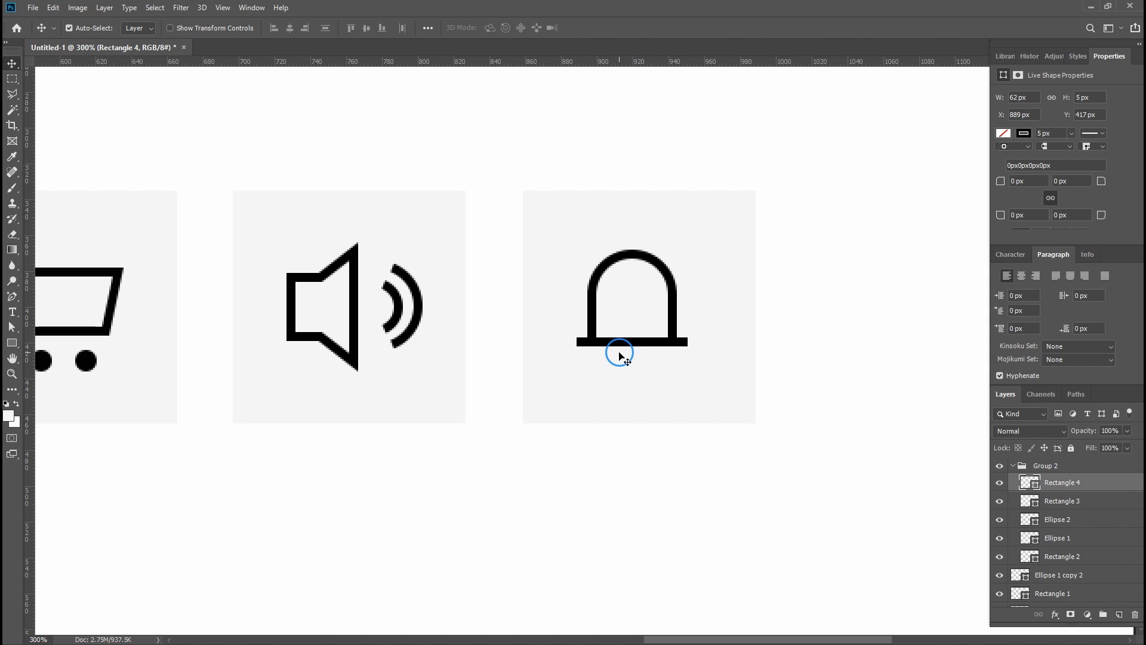
- Draw a circle about 12 px wide below the bar with a solid black fill and no stroke
{"action": "left_click", "coordinate": [11, 342]}
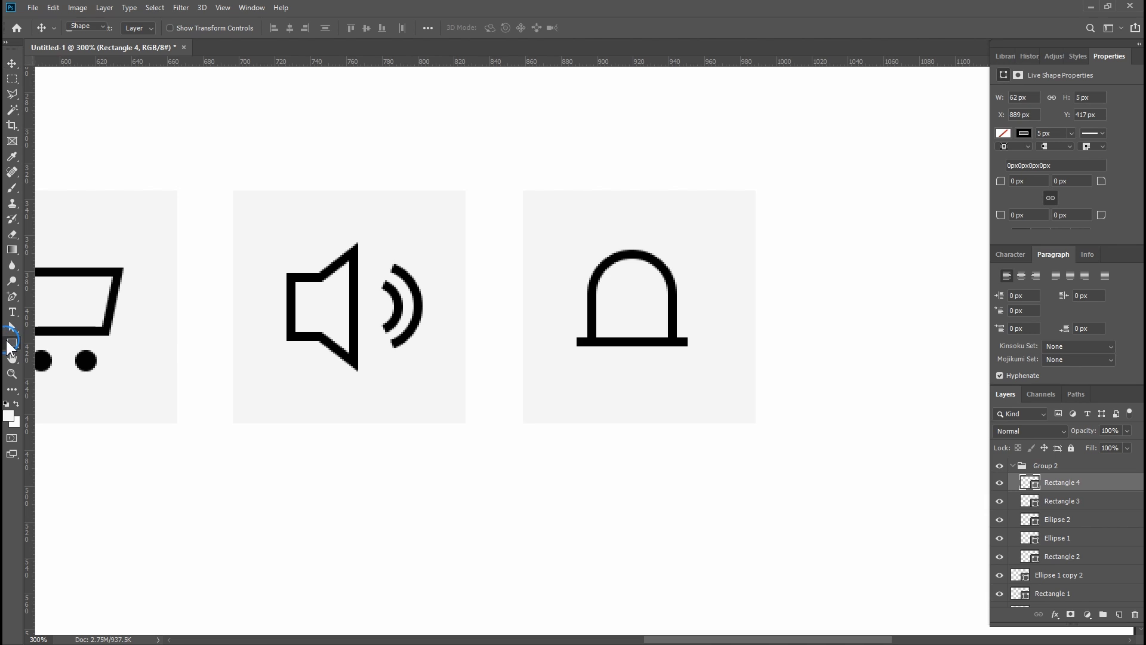
{"action": "left_click", "coordinate": [44, 357]}
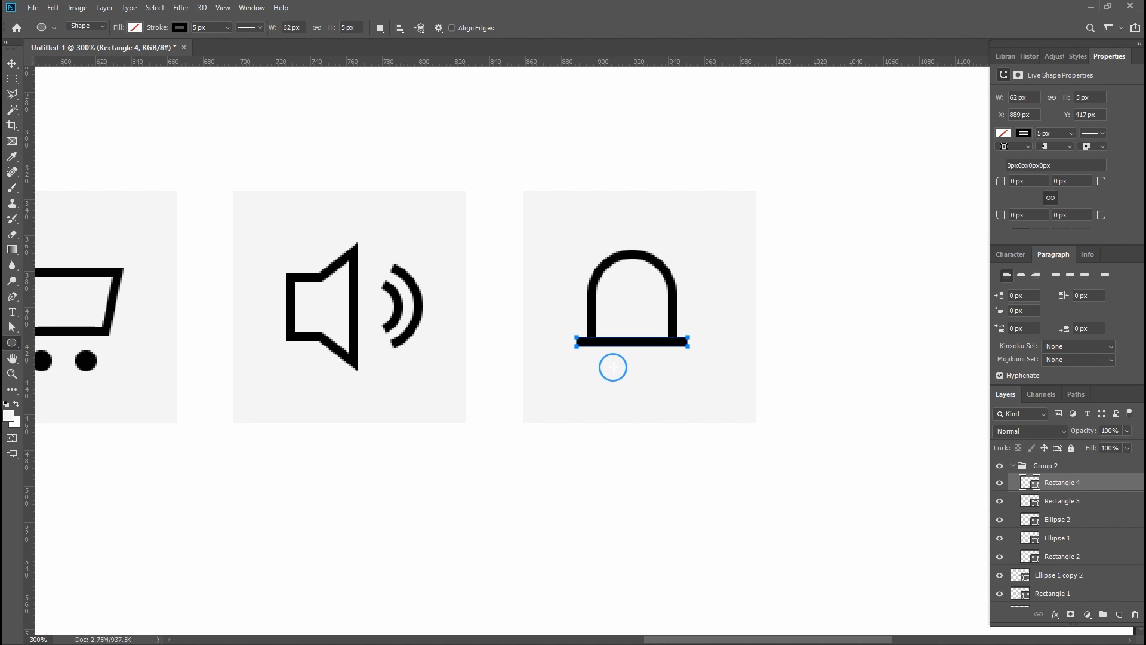
{"action": "left_click_drag", "start_coordinate": [613, 367], "coordinate": [636, 388]}
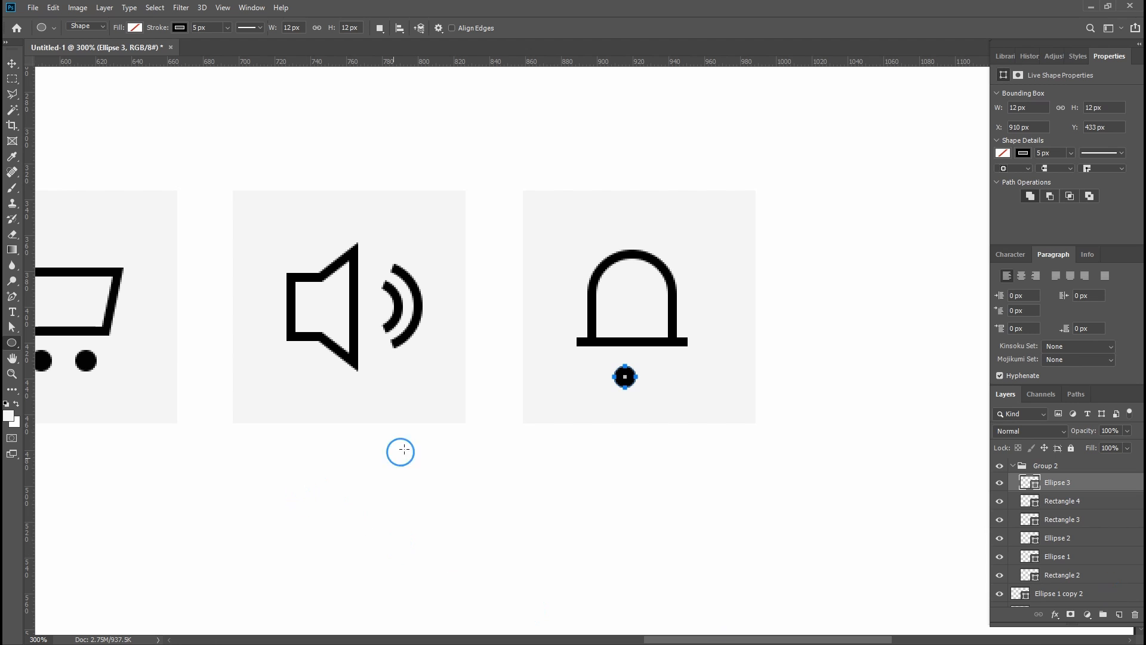
{"action": "left_click", "coordinate": [136, 28]}
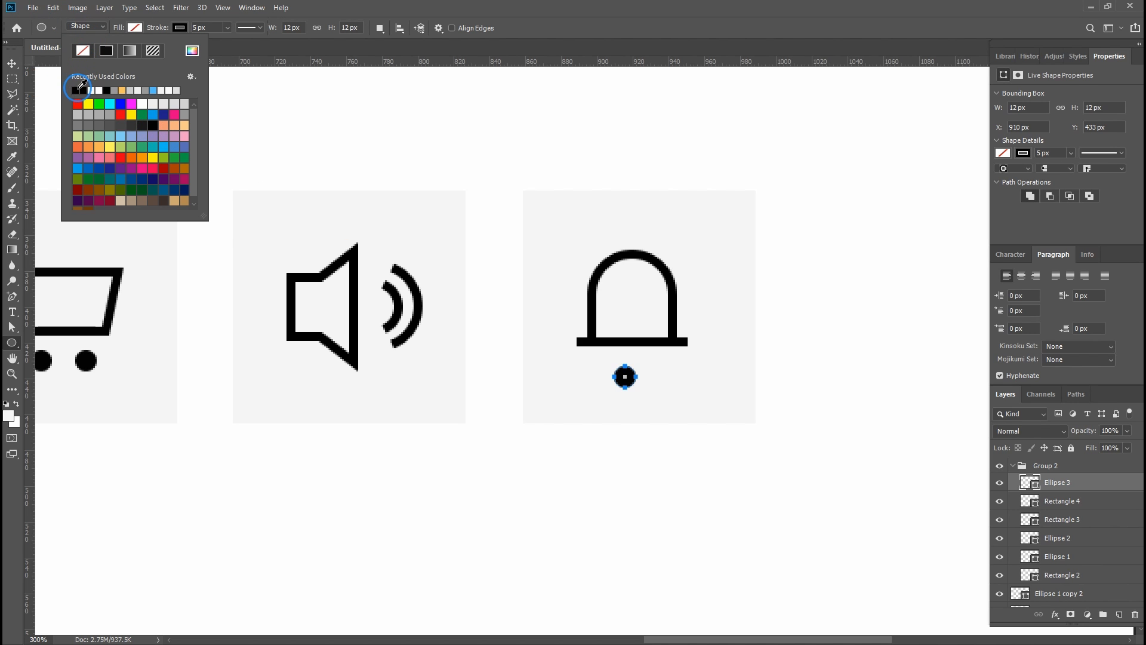
{"action": "left_click", "coordinate": [178, 28]}
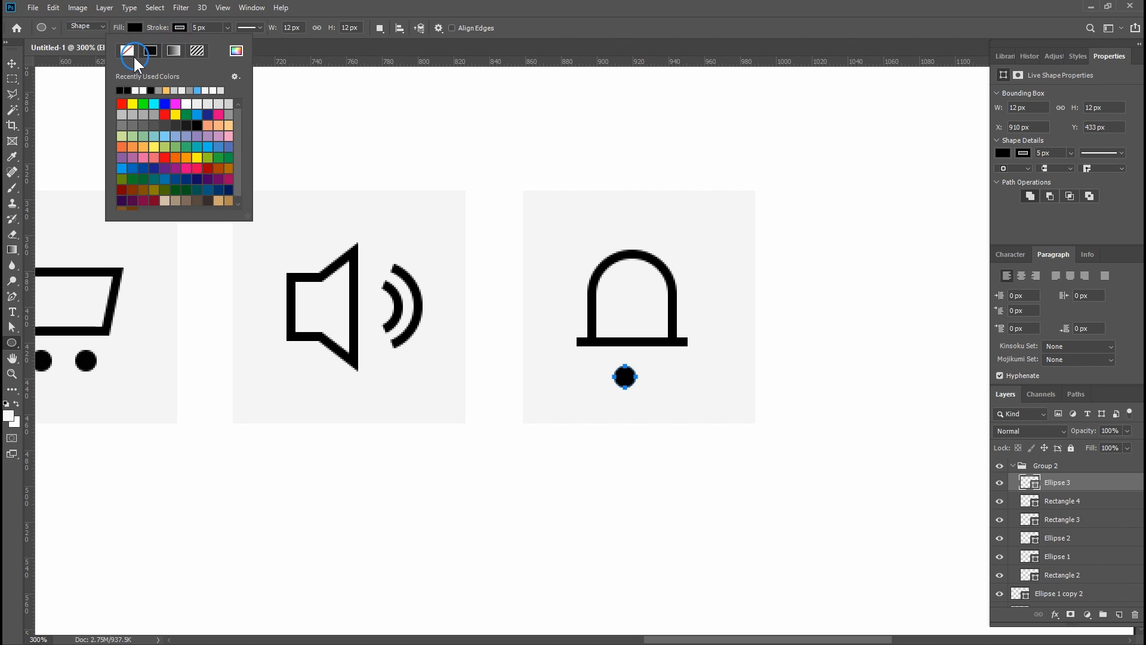
{"action": "left_click", "coordinate": [128, 51]}
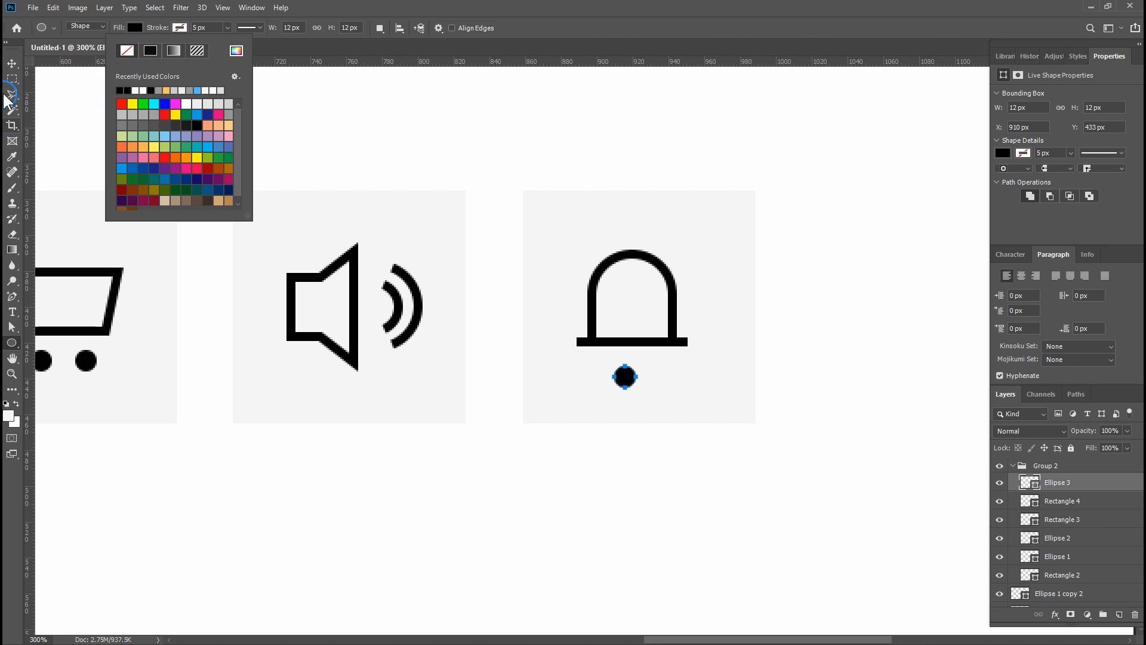
- Delete the circle's top anchor point and move the remaining lower half up, centred just below the bar
{"action": "left_click", "coordinate": [13, 328]}
{"action": "left_click", "coordinate": [12, 328]}
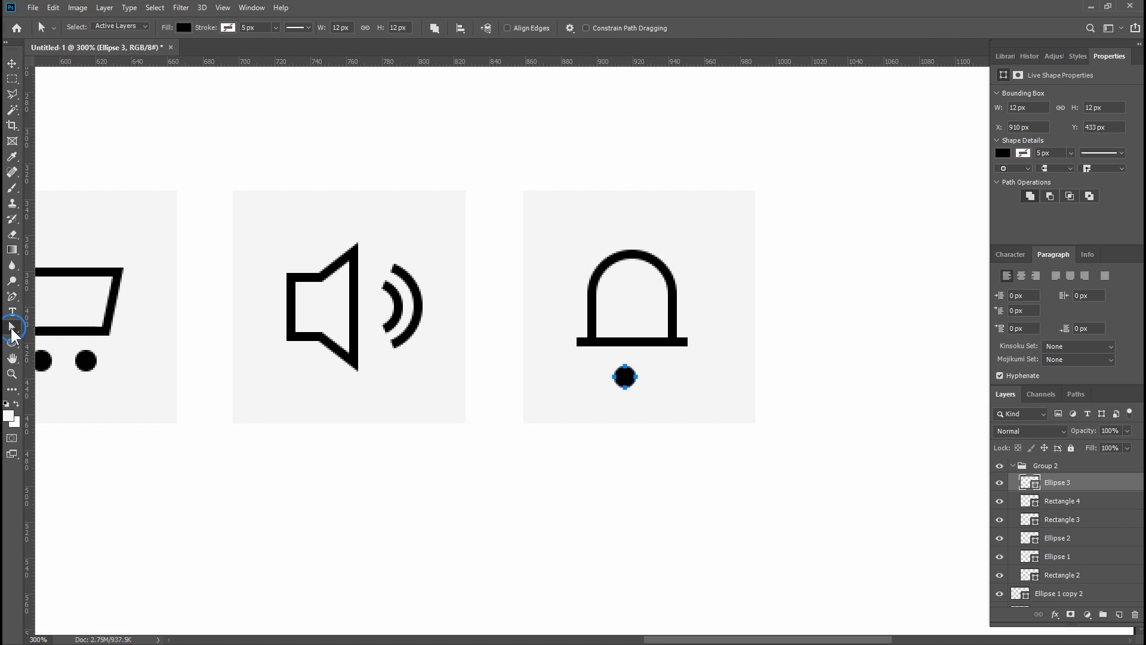
{"action": "left_click_drag", "start_coordinate": [12, 334], "coordinate": [78, 345]}
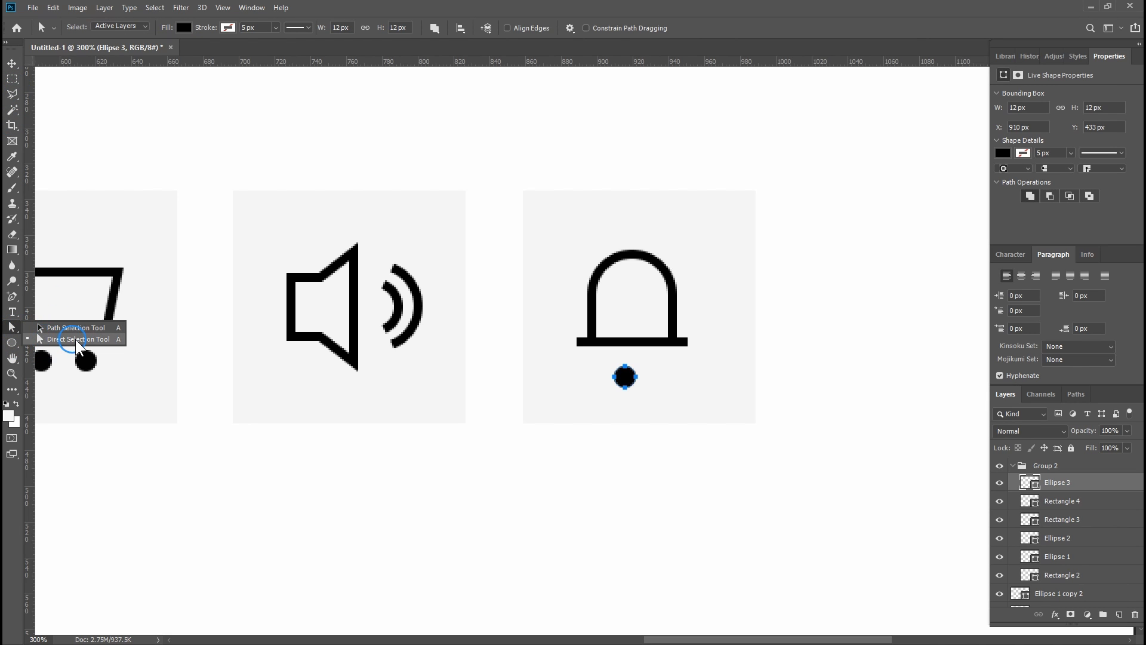
{"action": "left_click", "coordinate": [78, 341]}
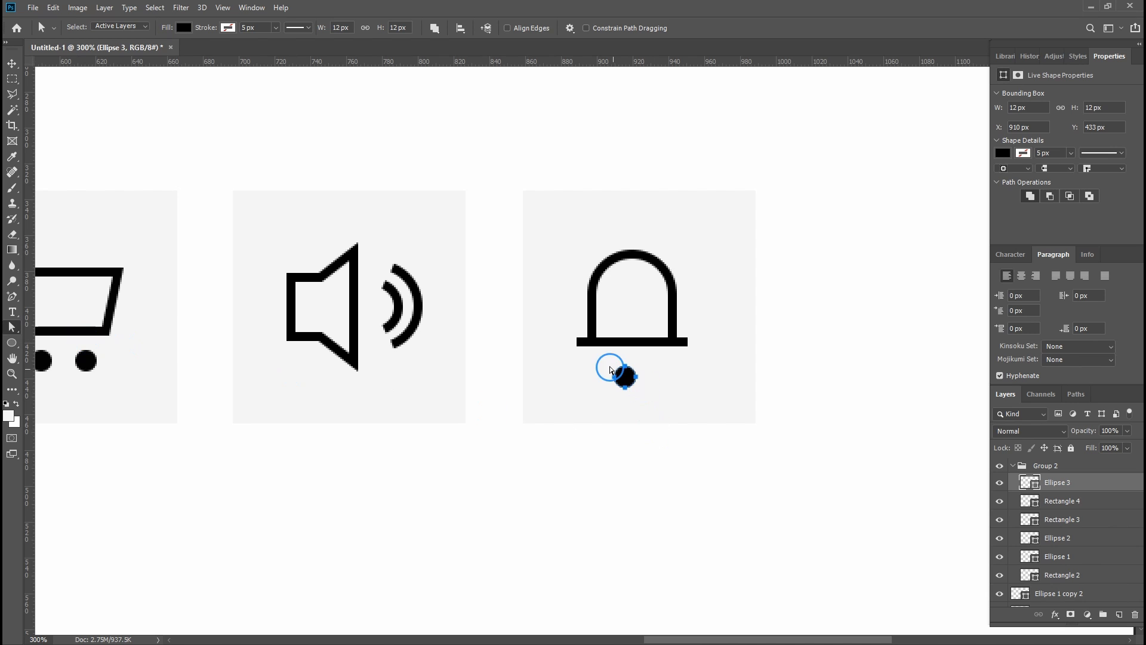
{"action": "left_click_drag", "start_coordinate": [608, 357], "coordinate": [635, 365]}
{"action": "key", "text": "ctrl+plus"}
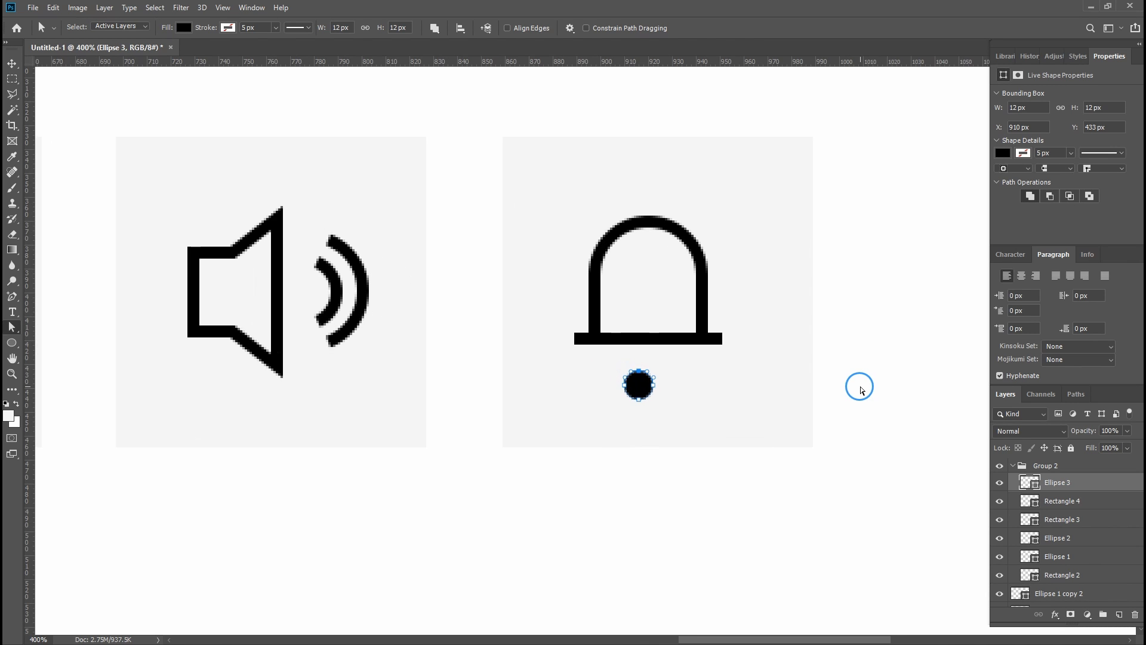
{"action": "key", "text": "Delete"}
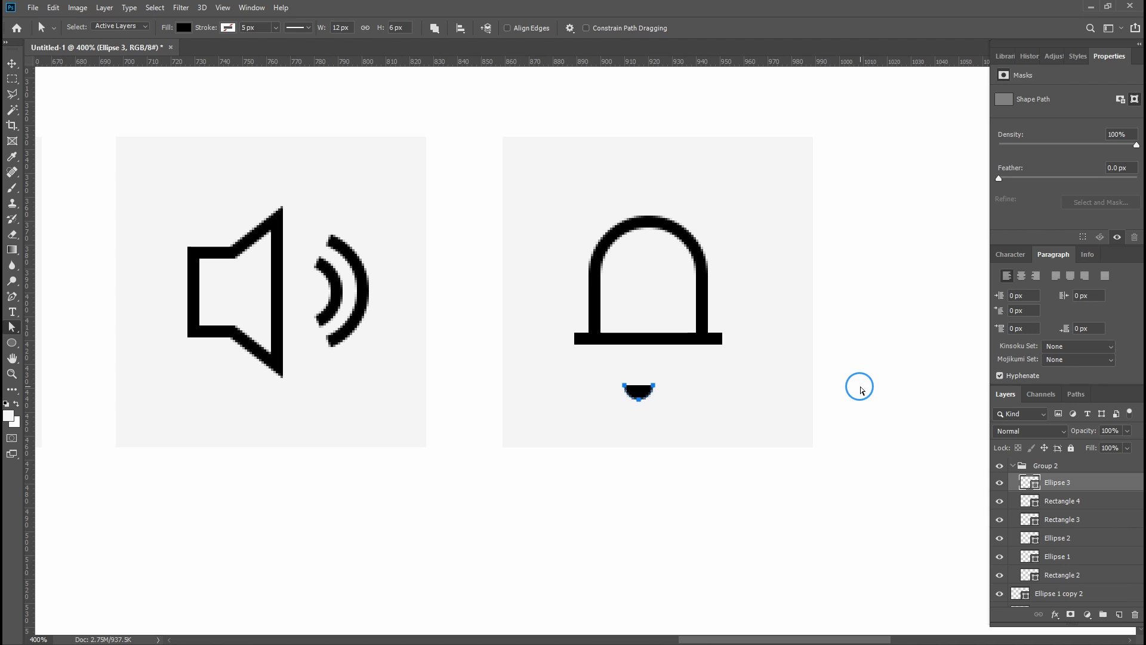
{"action": "left_click", "coordinate": [11, 64]}
{"action": "left_click_drag", "start_coordinate": [644, 396], "coordinate": [651, 366]}
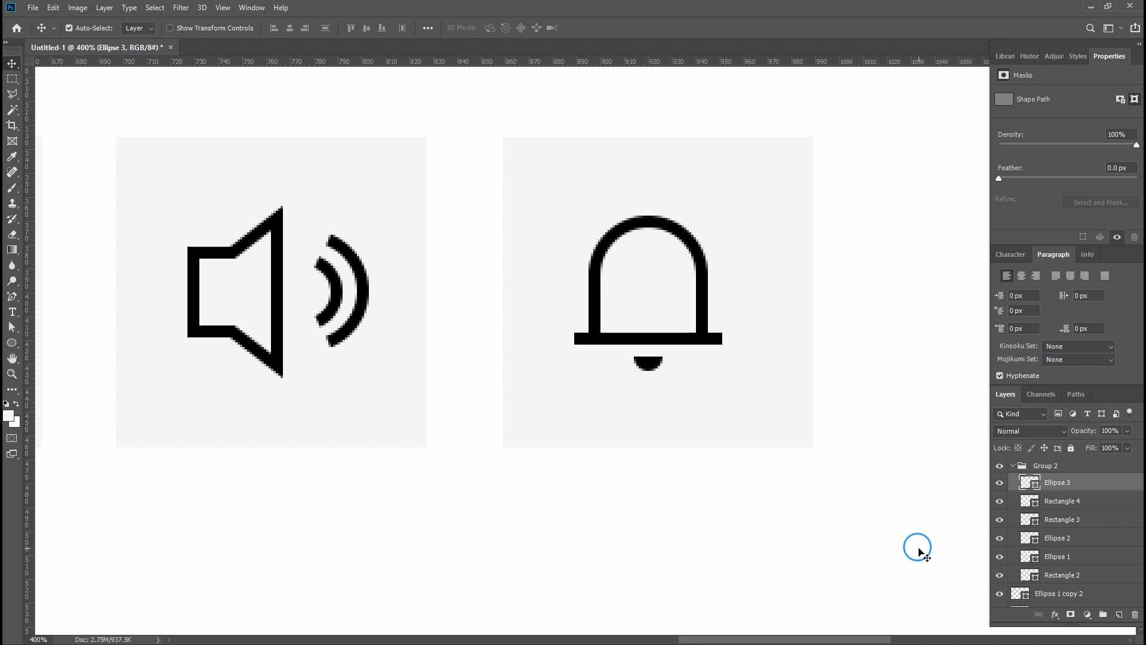
- Align the half circle, bar and arch by their horizontal centres, and link and group the three shapes
{"action": "left_click", "coordinate": [655, 336], "text": "shift"}
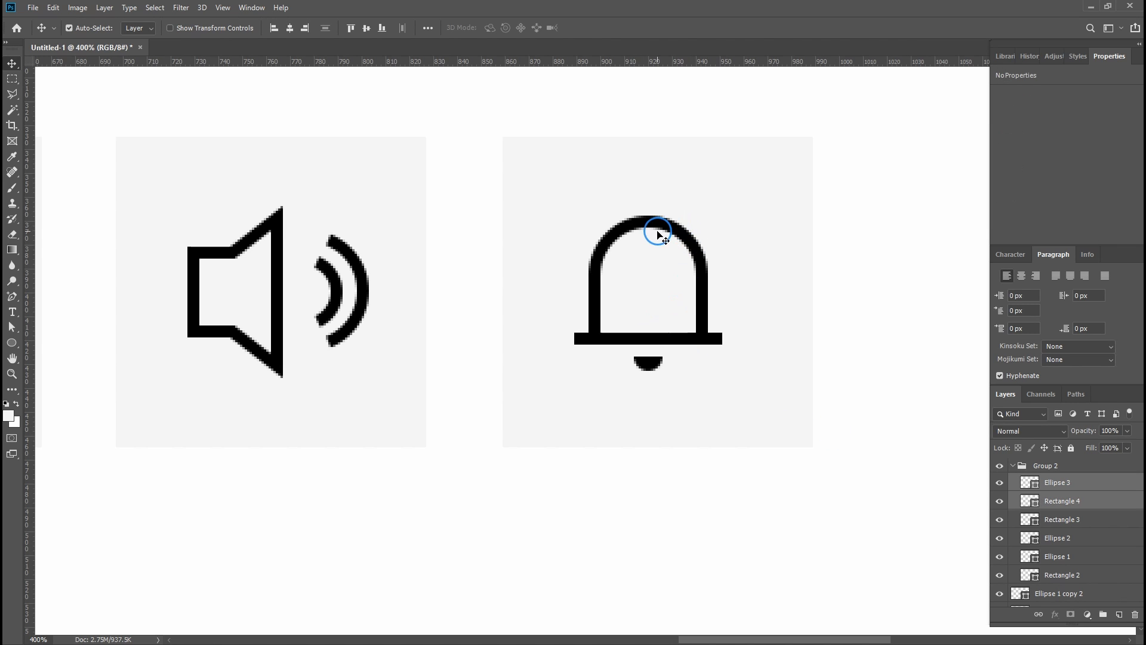
{"action": "left_click", "coordinate": [649, 231], "text": "shift"}
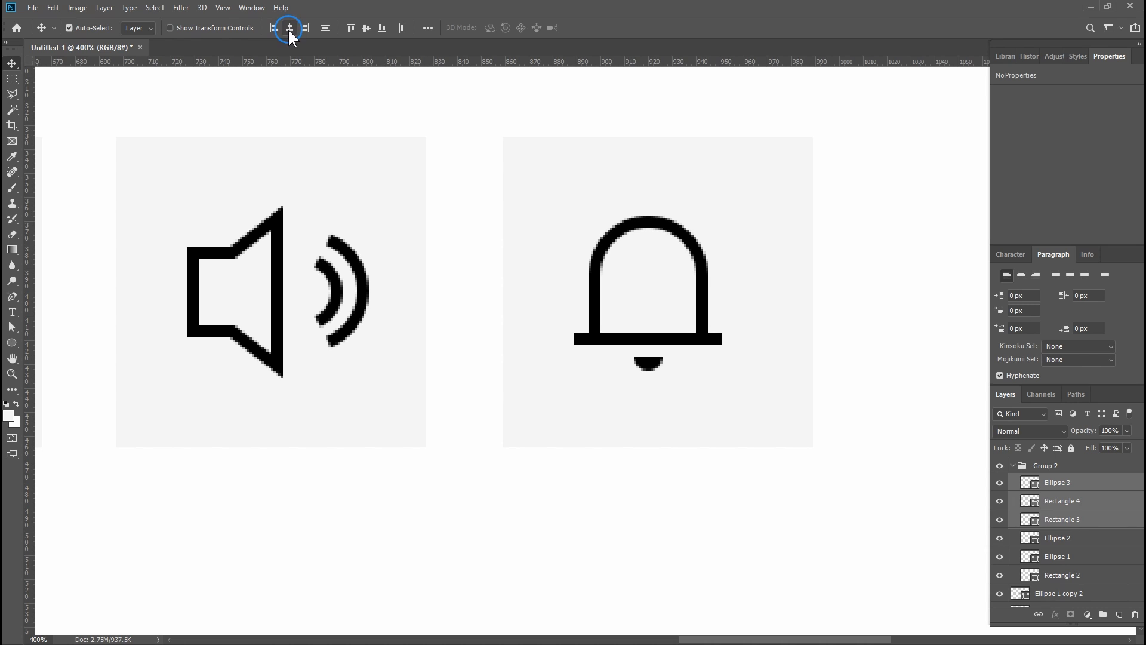
{"action": "key", "text": "ctrl"}
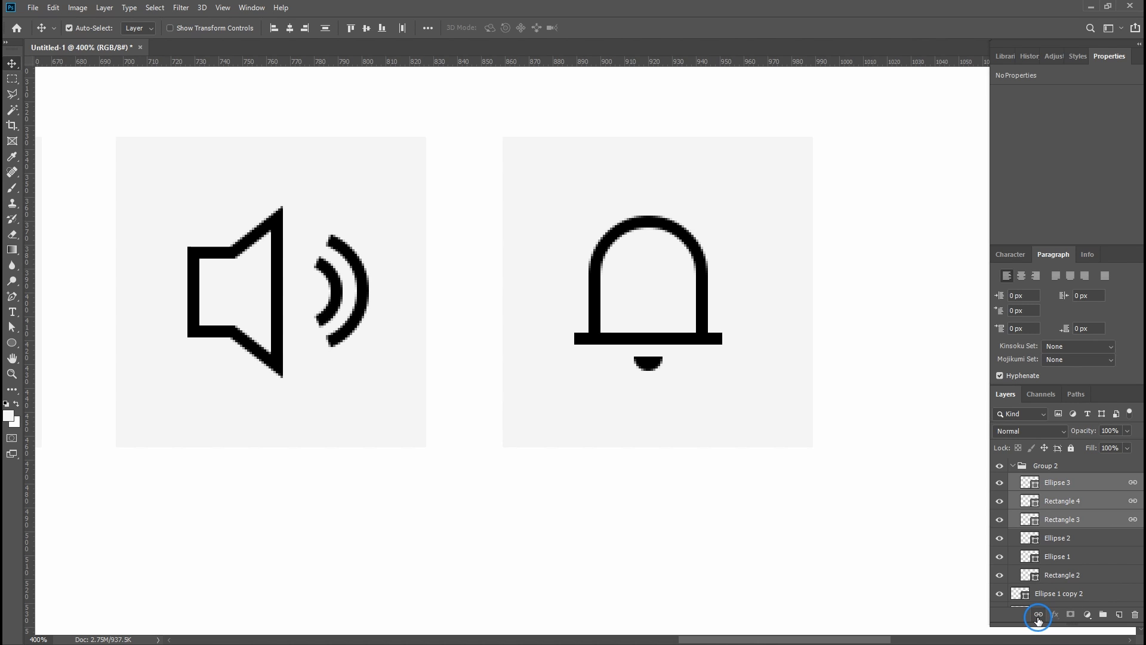
{"action": "key", "text": "ctrl+g"}
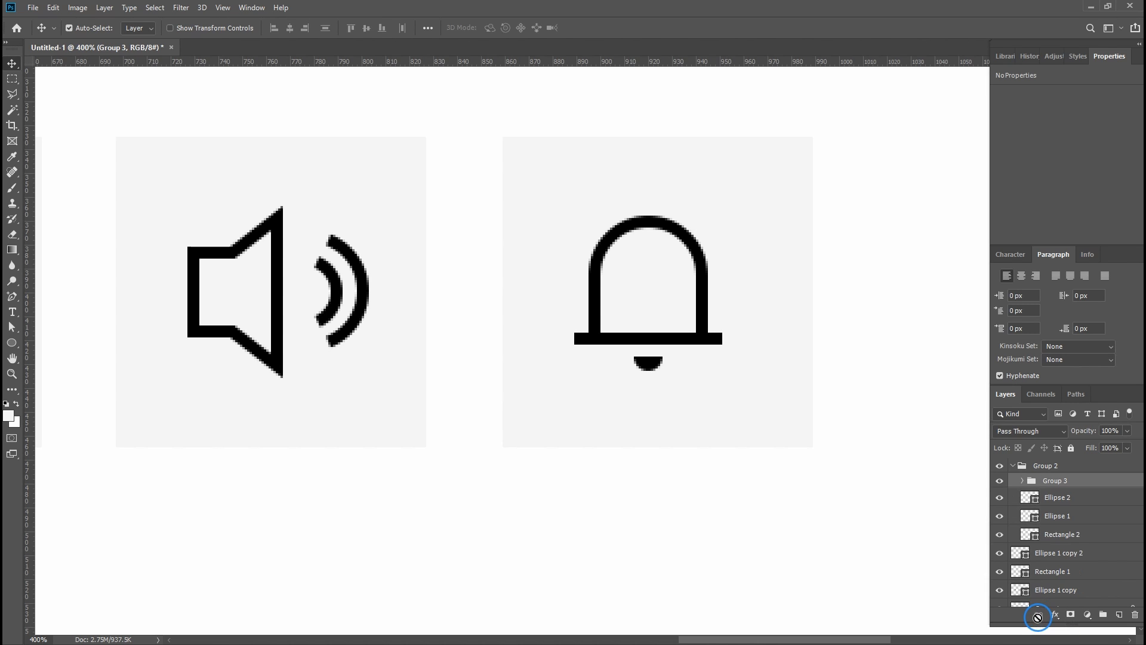
- Toggle the visibility of Group 3 and Group 2 to check which icons each group contains
{"action": "left_click", "coordinate": [1000, 482]}
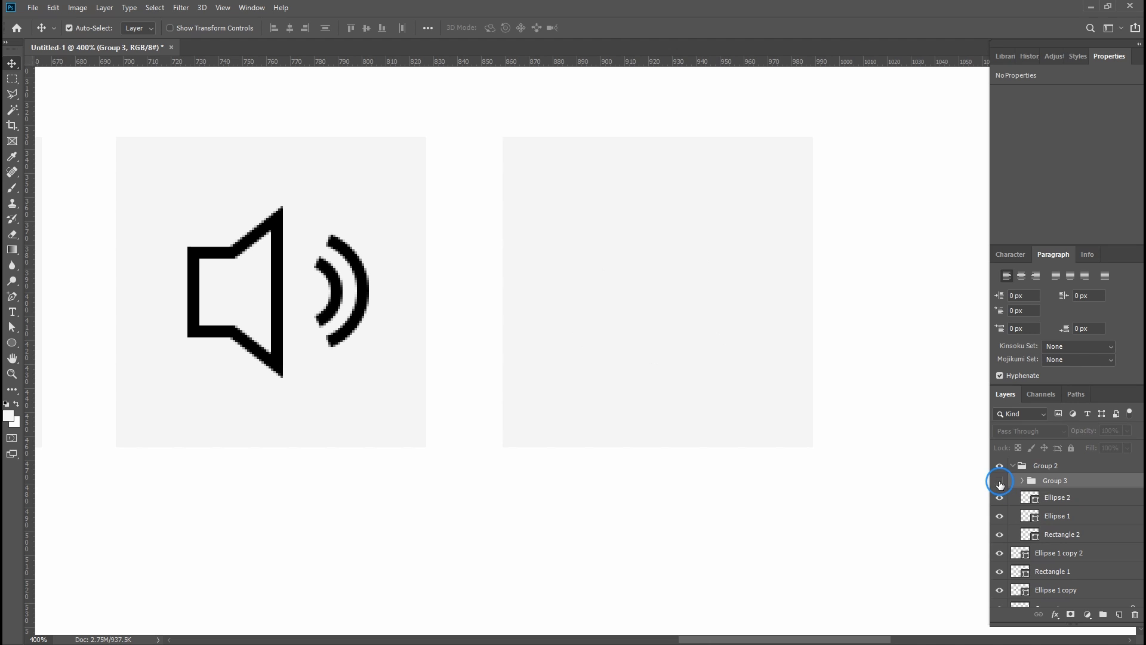
{"action": "left_click", "coordinate": [1000, 482]}
{"action": "left_click", "coordinate": [1000, 483]}
{"action": "left_click", "coordinate": [1000, 482]}
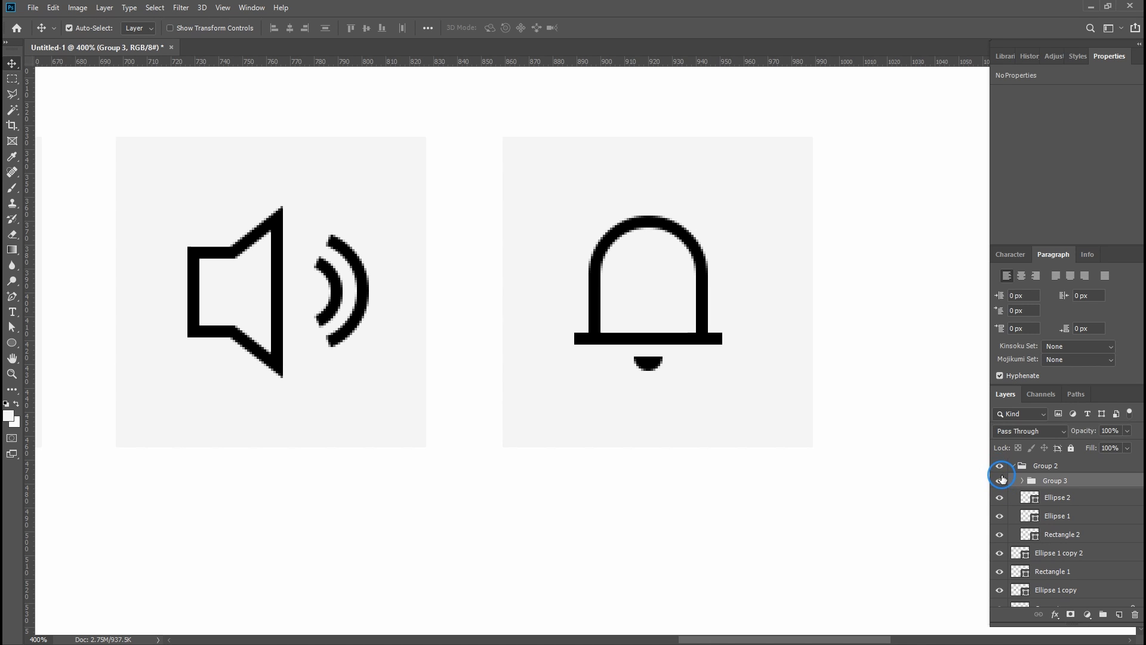
{"action": "left_click", "coordinate": [1000, 468]}
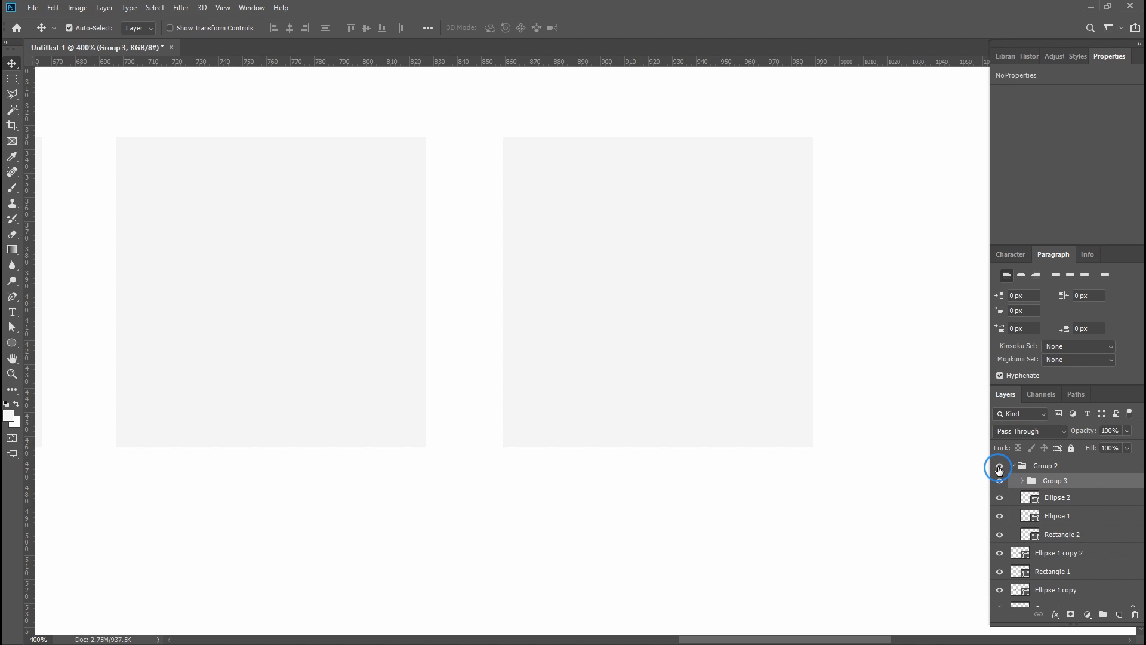
{"action": "left_click", "coordinate": [1000, 468]}
{"action": "left_click", "coordinate": [1000, 468]}
{"action": "left_click", "coordinate": [1000, 468]}
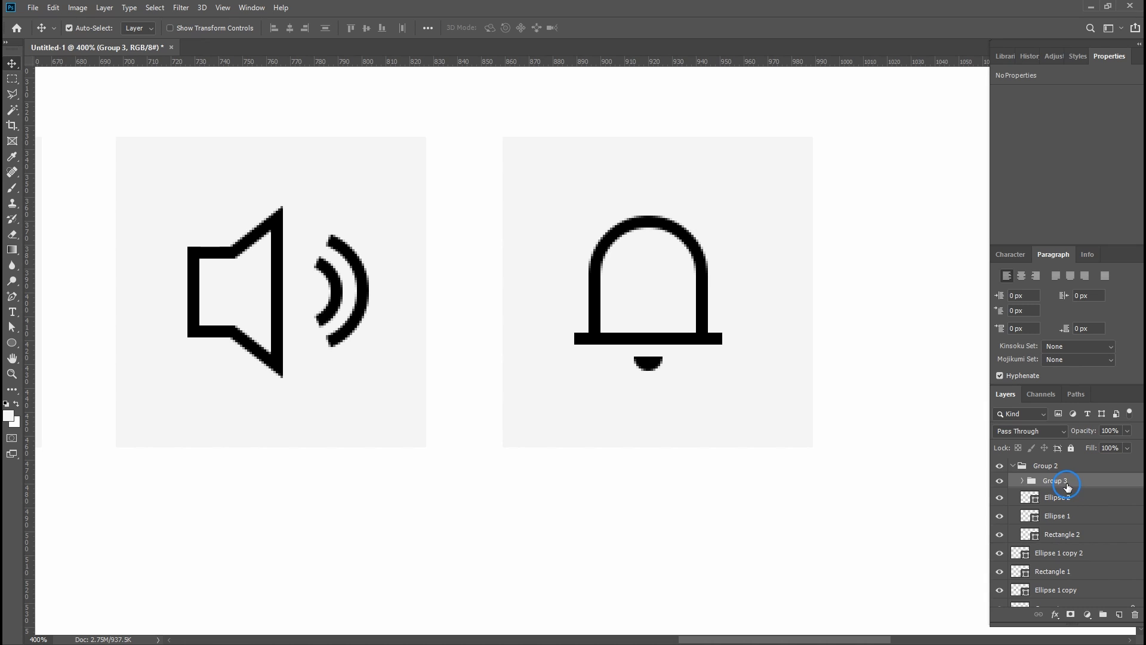
- Move the bell group out of Group 2 to the top of the layer stack and rename it 종
{"action": "left_click_drag", "start_coordinate": [1067, 487], "coordinate": [1069, 460]}
{"action": "double_click", "coordinate": [1053, 469]}
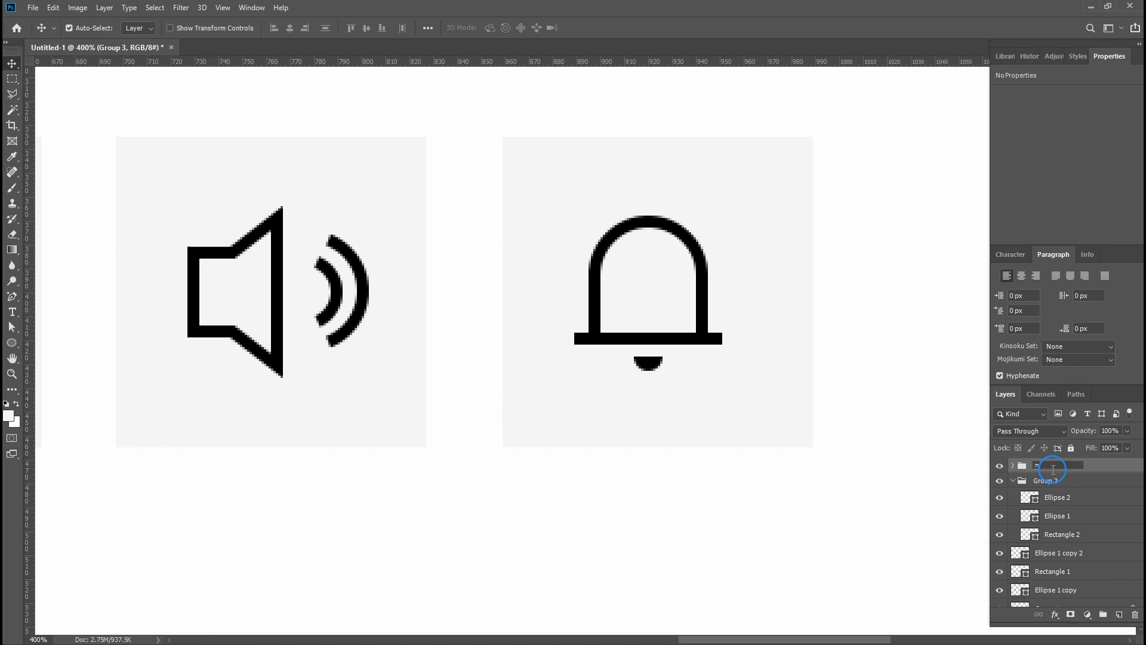
{"action": "key", "text": "Return"}
- Rename Group 2, which holds the speaker shapes, as 스피커 and collapse it
{"action": "left_click", "coordinate": [1049, 481]}
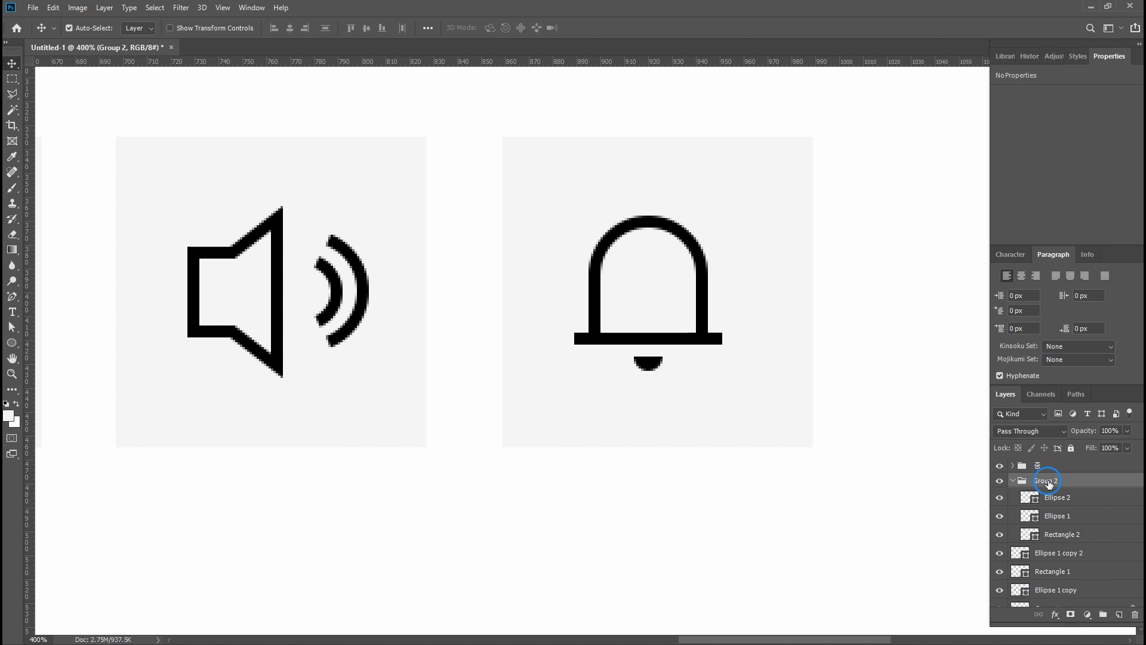
{"action": "double_click", "coordinate": [1049, 481]}
{"action": "type", "text": "스피커"}
{"action": "key", "text": "Return"}
{"action": "left_click", "coordinate": [1013, 481]}
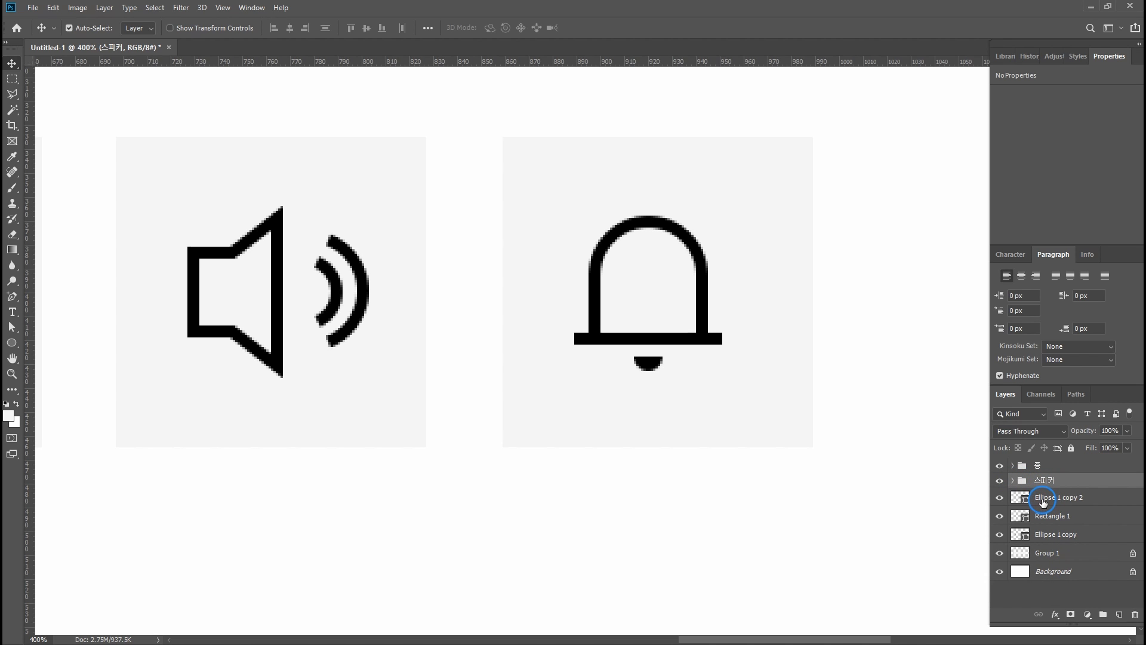
- Rename the Ellipse 1 copy 2 layer as 장바구니
{"action": "double_click", "coordinate": [1043, 499]}
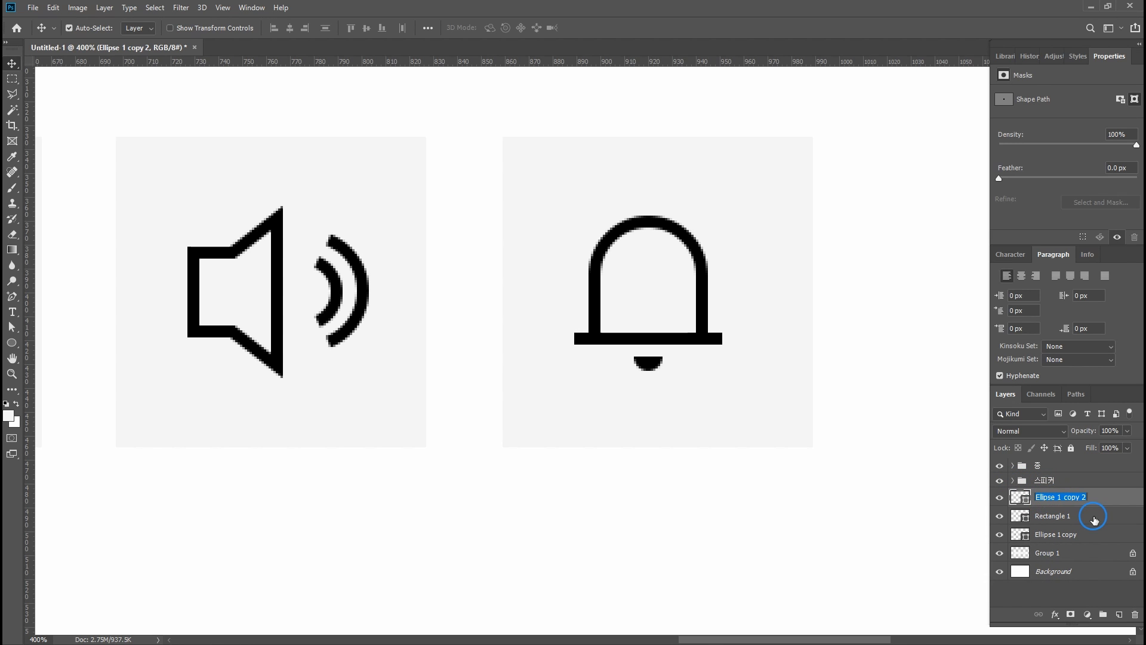
{"action": "type", "text": "ㅈ"}
{"action": "type", "text": "바구니"}
{"action": "key", "text": "Return"}
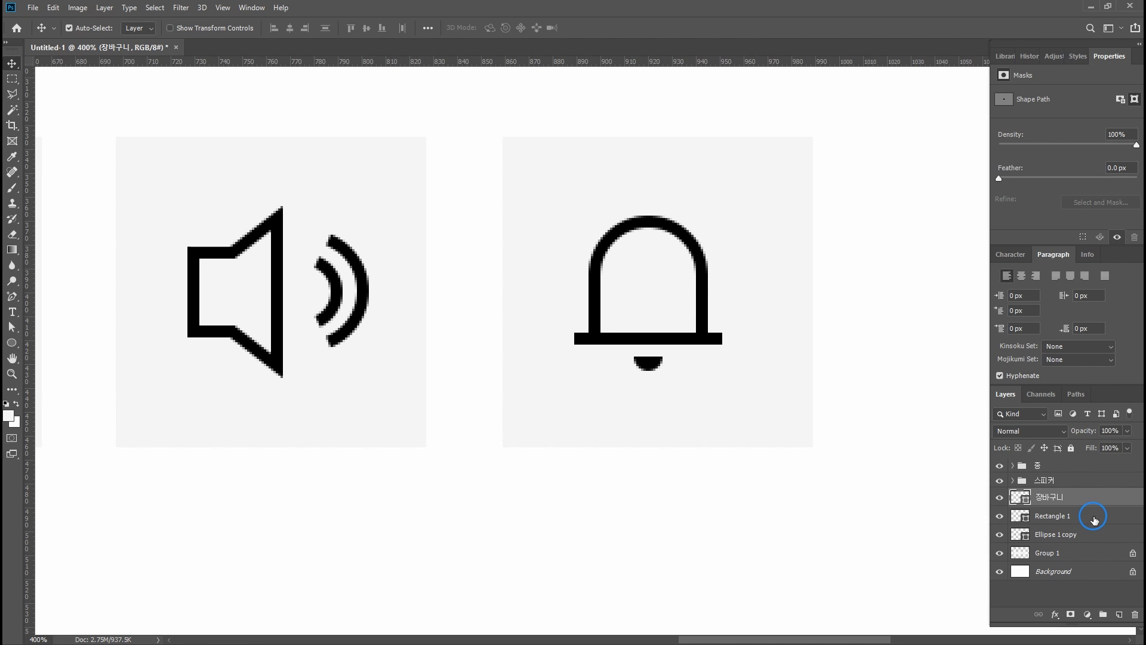
- Rename the Rectangle 1 layer as 돋보기 and the Ellipse 1 copy layer as 사람
{"action": "double_click", "coordinate": [1059, 518]}
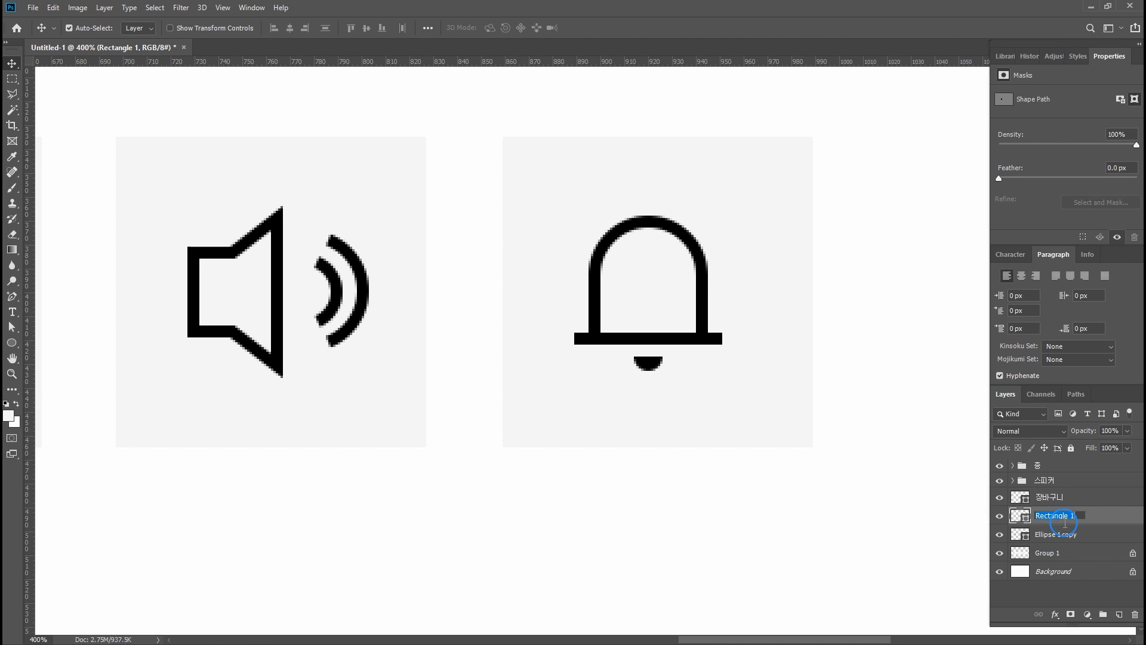
{"action": "type", "text": "돋보기"}
{"action": "key", "text": "Return"}
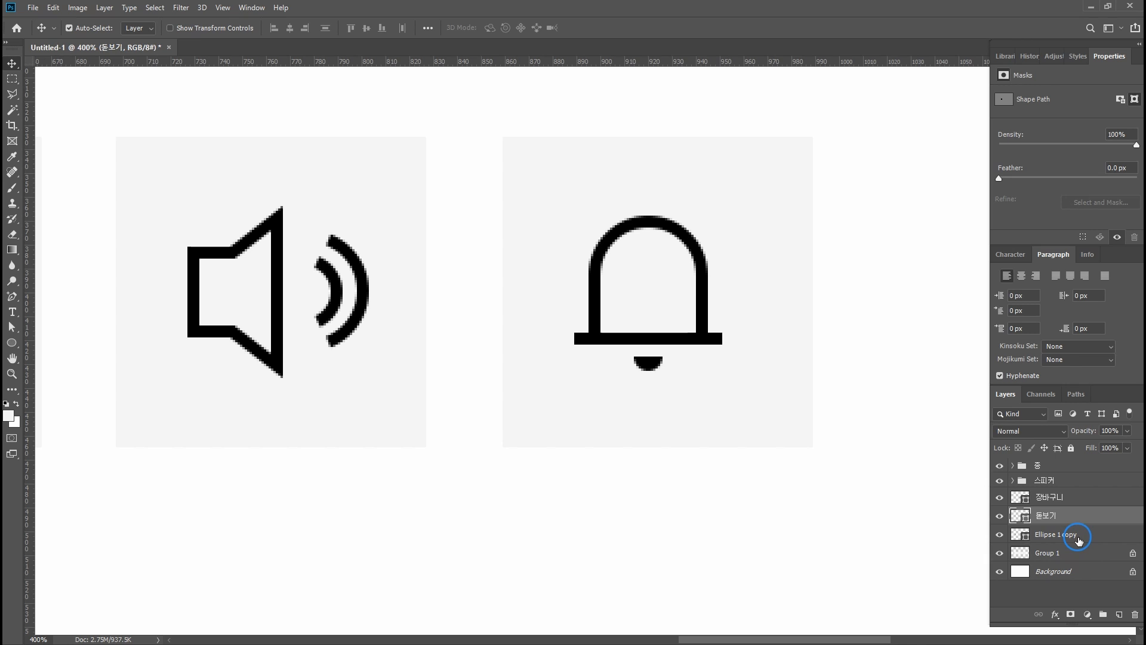
{"action": "double_click", "coordinate": [1057, 534]}
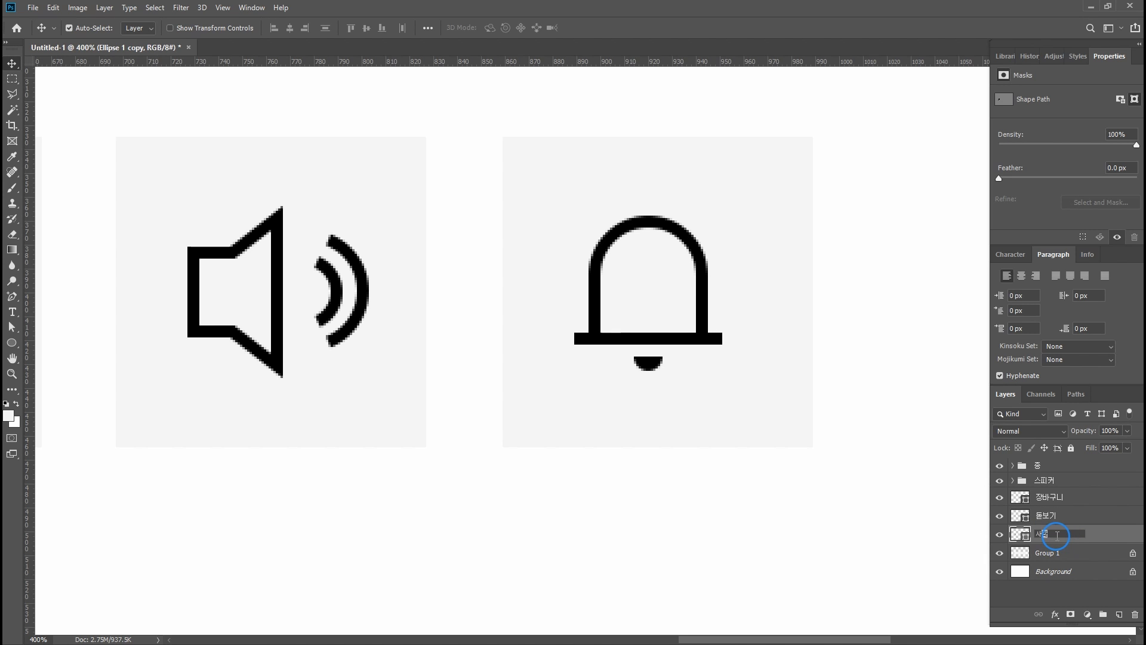
{"action": "type", "text": "사람"}
{"action": "key", "text": "Return"}
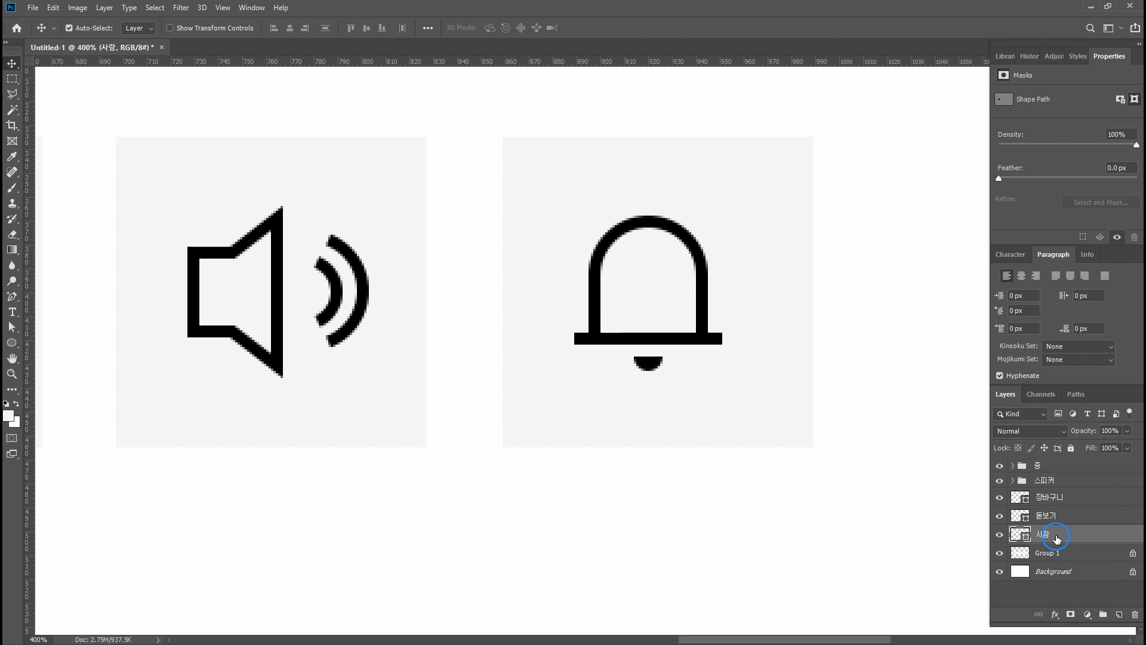
- Nudge the bell icon 4 px to the right to centre it horizontally in its grey square
{"action": "key", "text": "ctrl+minus"}
{"action": "key", "text": "ctrl+minus"}
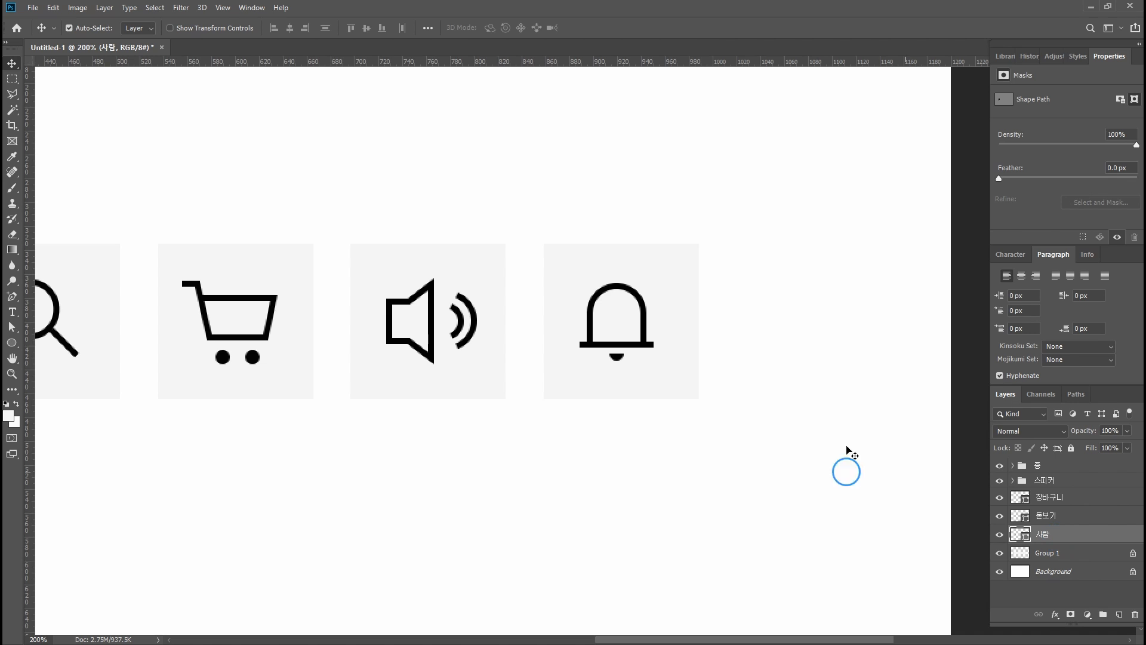
{"action": "left_click", "coordinate": [609, 289]}
{"action": "key", "text": "Right"}
{"action": "key", "text": "Right"}
{"action": "key", "text": "Right"}
{"action": "key", "text": "Right"}
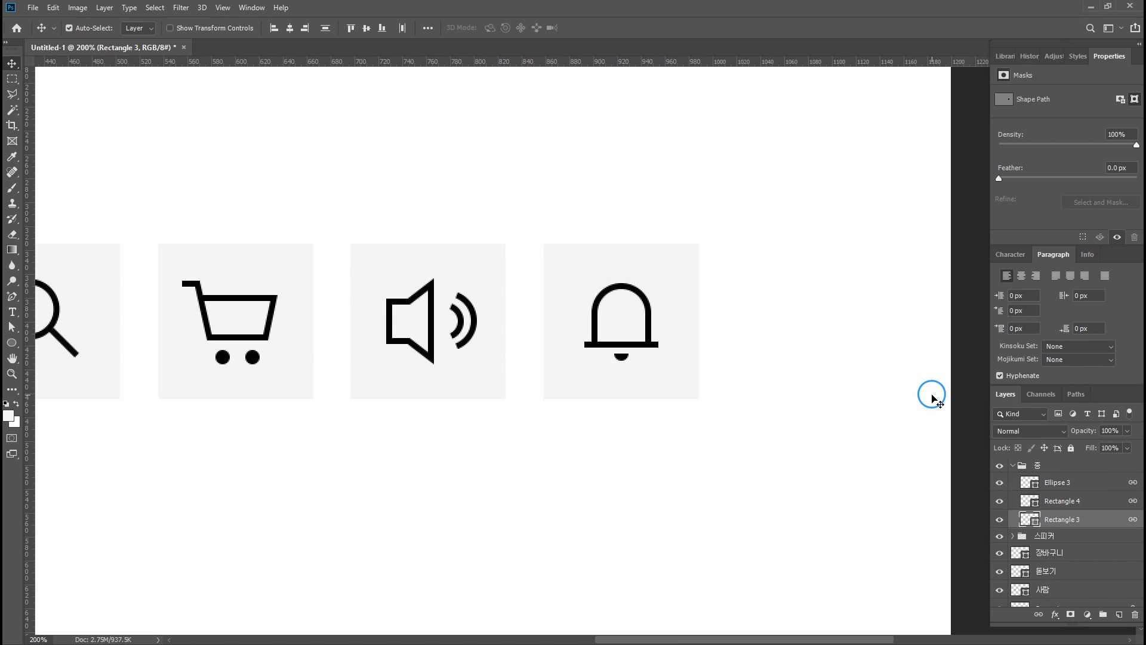
{"action": "key", "text": "ctrl+minus"}
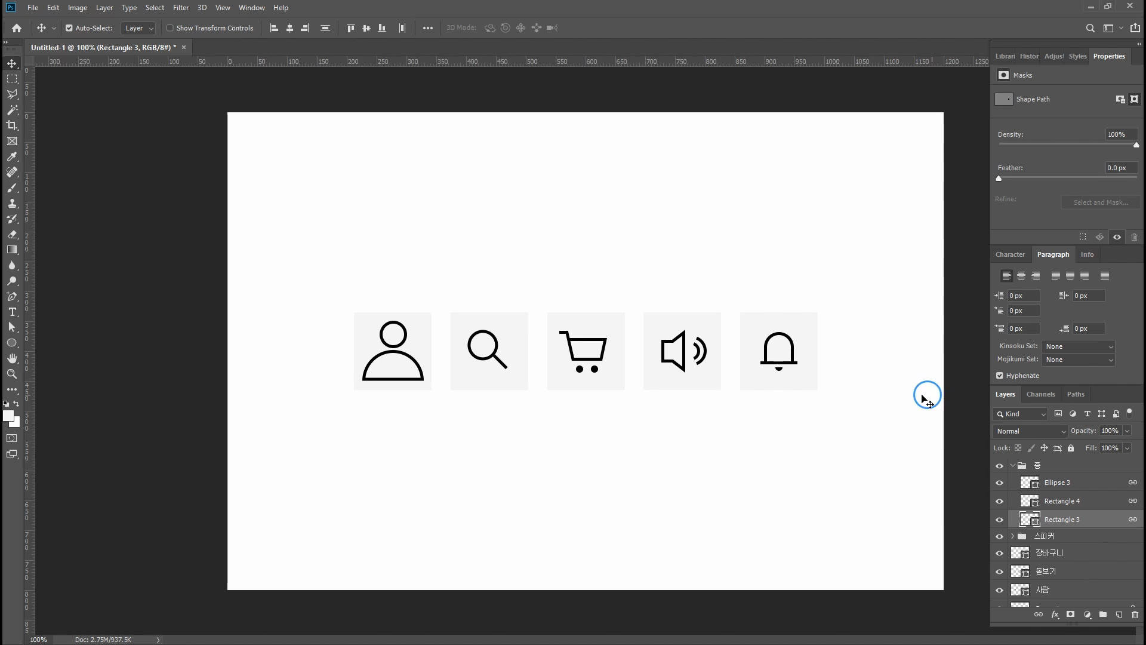
{"action": "left_click", "coordinate": [787, 358]}
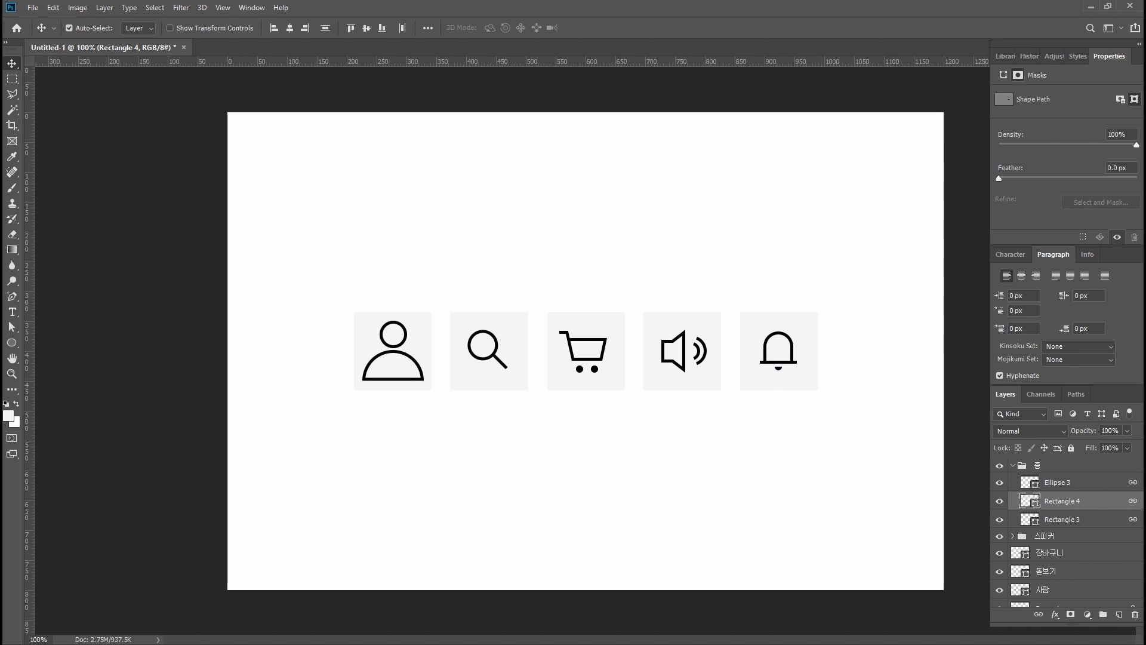
- Scale the person icon down proportionally about its centre so it matches the other icons and leaves more margin in its square
{"action": "left_click", "coordinate": [421, 380]}
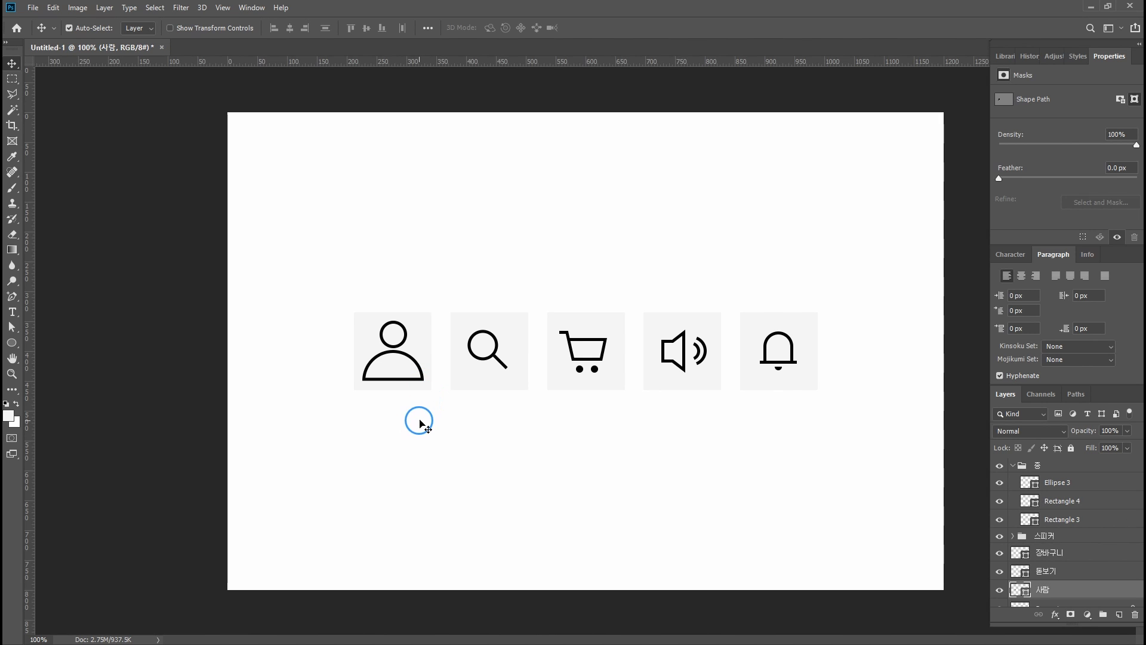
{"action": "key", "text": "ctrl+t"}
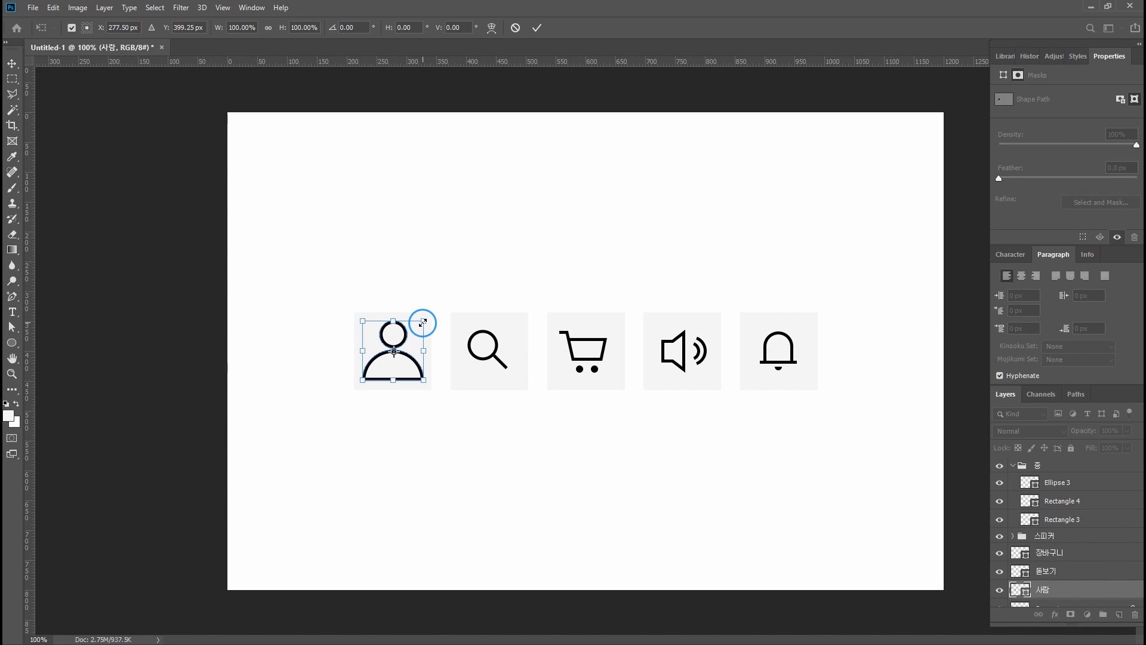
{"action": "left_click_drag", "start_coordinate": [423, 322], "coordinate": [413, 326]}
{"action": "key", "text": "Return"}
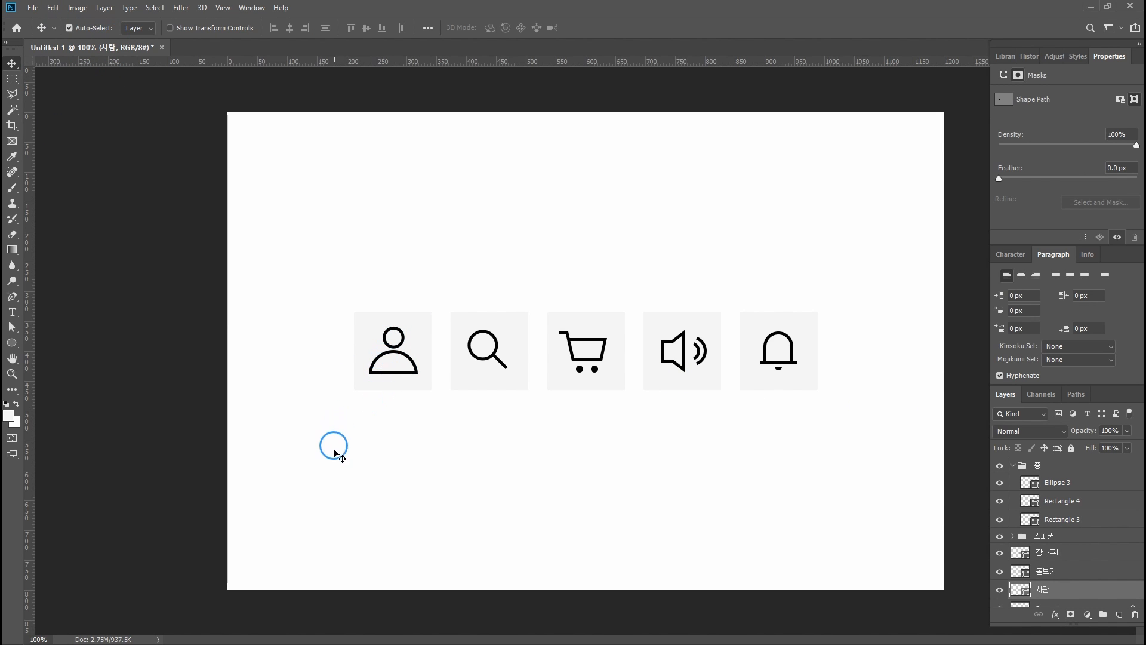
- Draw a small black-stroked rectangle of 6 × 4 px just above the bell's dome
{"action": "left_click", "coordinate": [854, 465]}
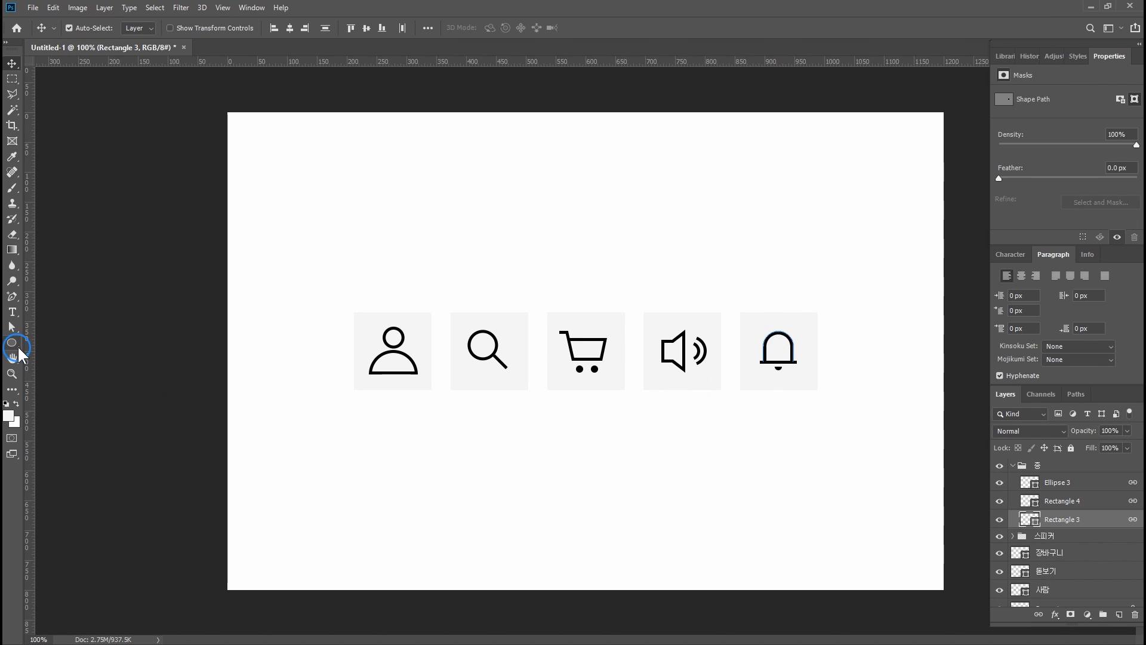
{"action": "left_click_drag", "start_coordinate": [12, 343], "coordinate": [63, 348]}
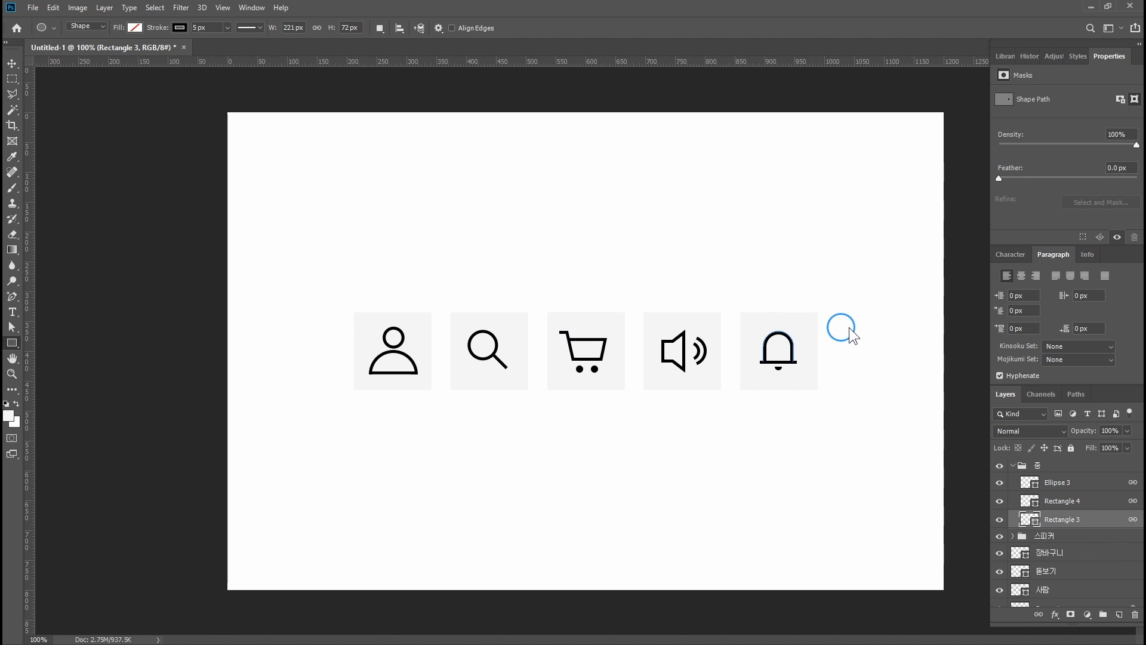
{"action": "left_click_drag", "start_coordinate": [773, 323], "coordinate": [777, 325]}
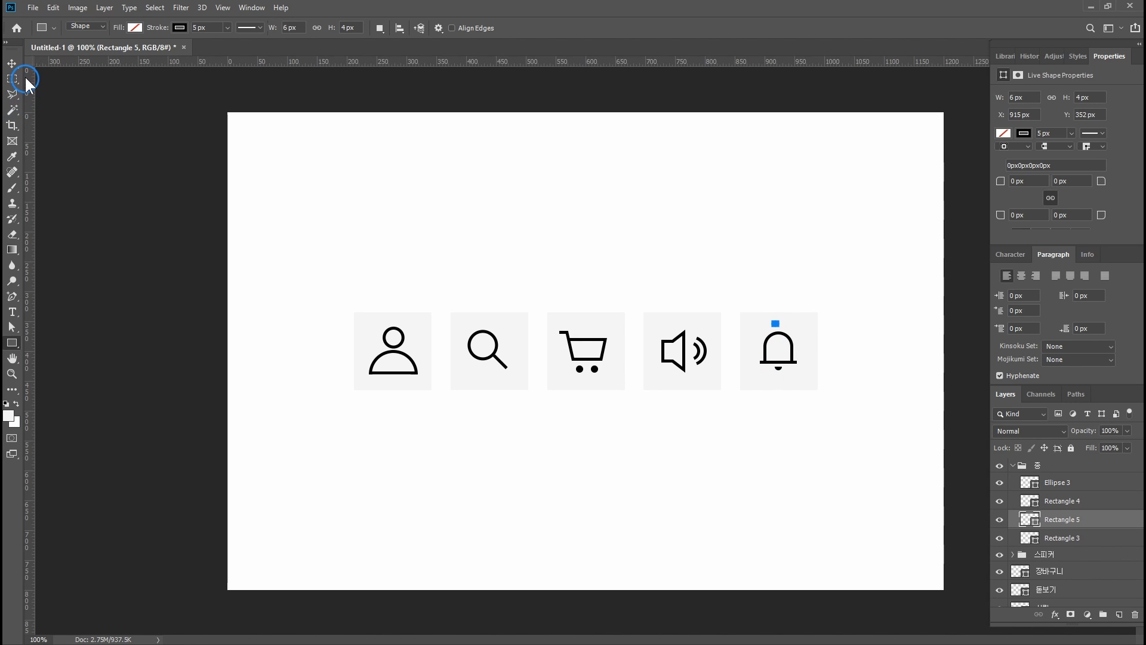
{"action": "left_click", "coordinate": [5, 56]}
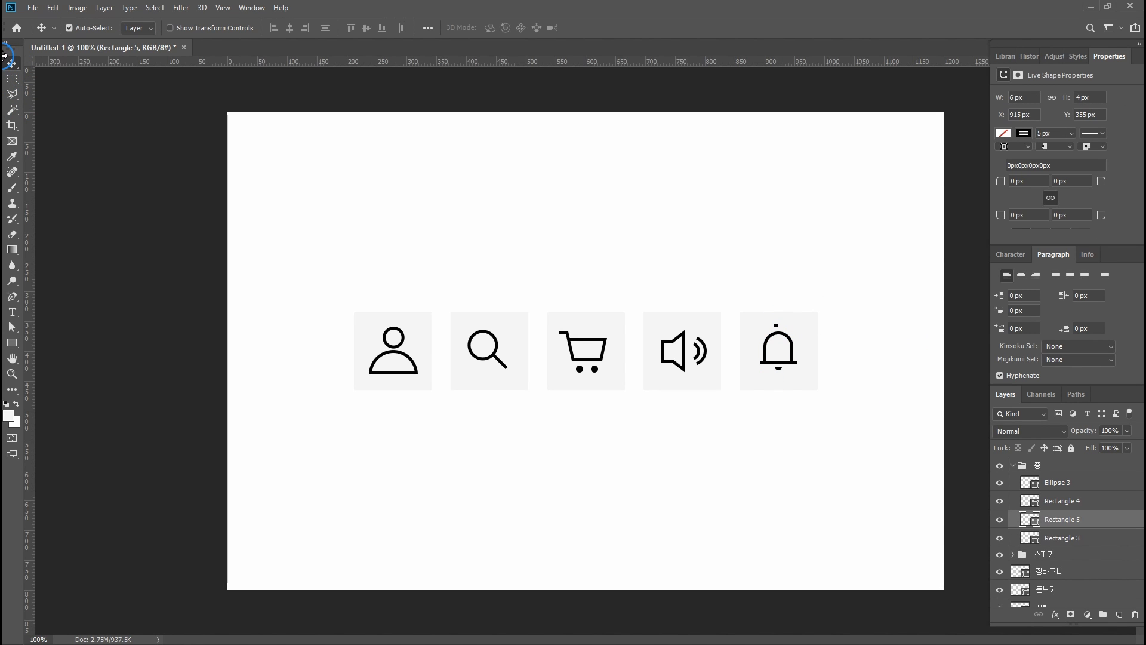
- Set the small rectangle's height to 5 px and centre it horizontally above the bell at X 920 px
{"action": "double_click", "coordinate": [1083, 97]}
{"action": "type", "text": "5"}
{"action": "key", "text": "ctrl+plus"}
{"action": "key", "text": "ctrl+plus"}
{"action": "left_click_drag", "start_coordinate": [726, 379], "coordinate": [276, 330]}
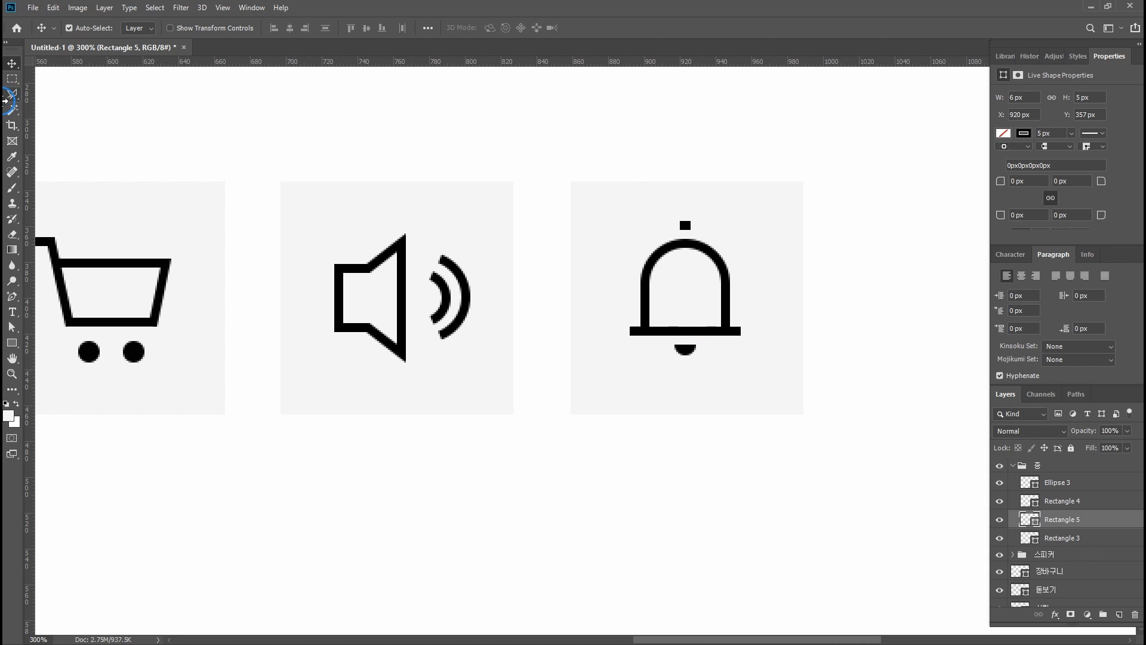
- Compare the gap below the bell's base with the gap under the top rectangle using a rectangular marquee, and deselect it
{"action": "left_click", "coordinate": [12, 78]}
{"action": "left_click_drag", "start_coordinate": [667, 332], "coordinate": [700, 342]}
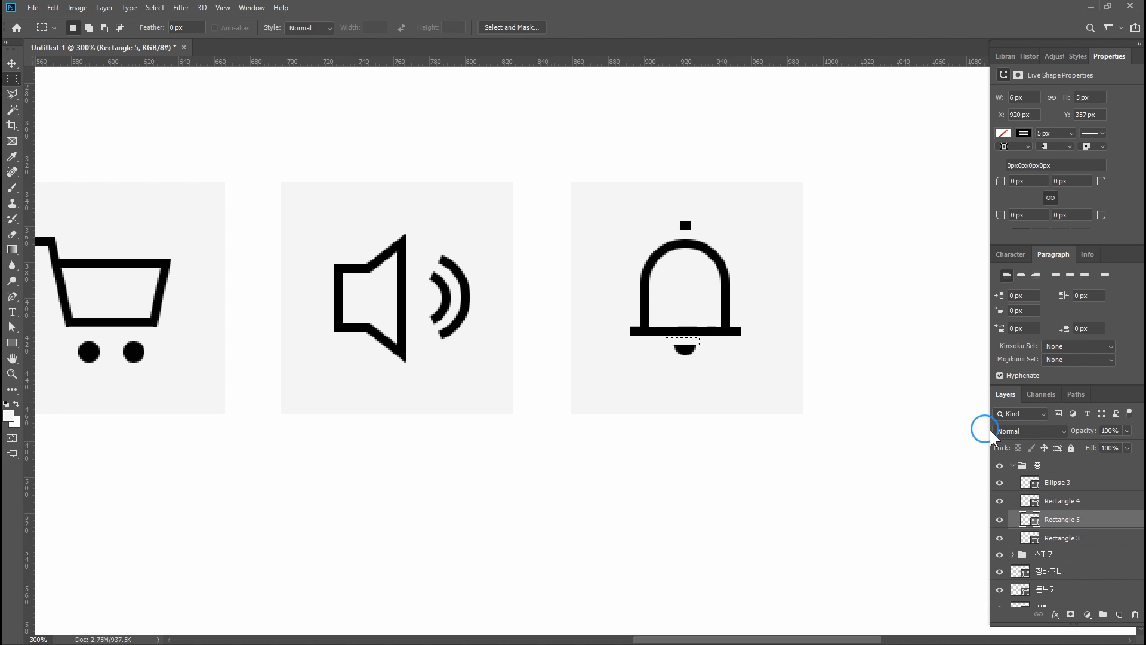
{"action": "key", "text": "shift+Up"}
{"action": "key", "text": "shift+Up"}
{"action": "key", "text": "shift+Up"}
{"action": "key", "text": "Down"}
{"action": "key", "text": "ctrl+d"}
{"action": "left_click", "coordinate": [12, 64]}
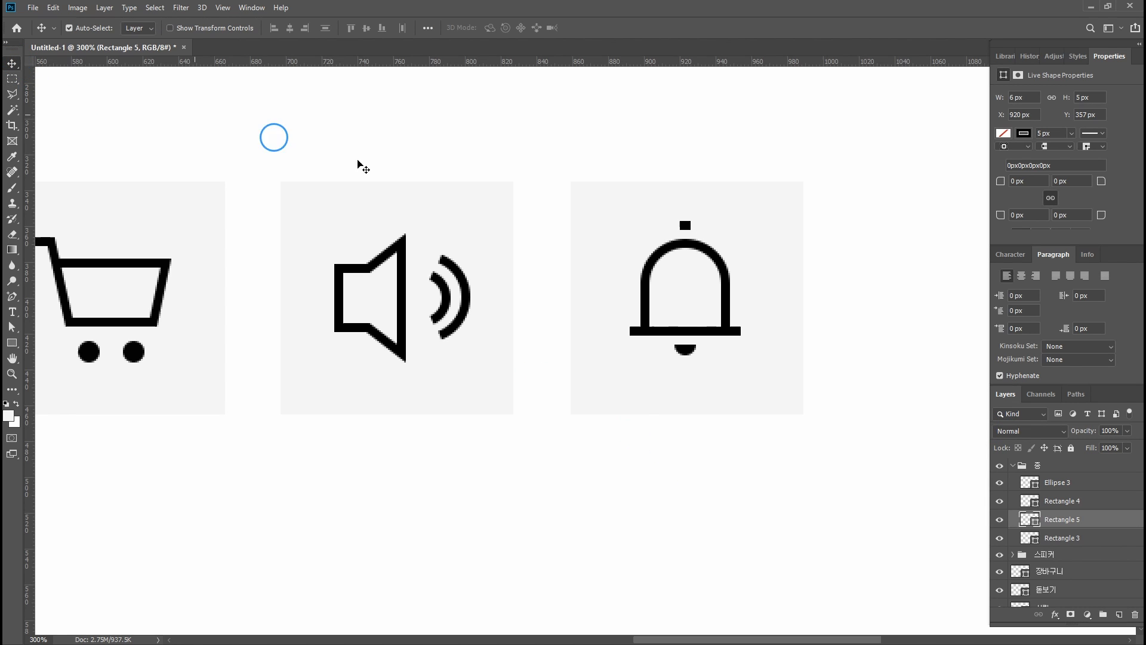
- Select the top rectangle with the bell, nudge them 3 px down against the guides, and collapse the 종 group
{"action": "left_click", "coordinate": [685, 243], "text": "shift"}
{"action": "key", "text": "ctrl+semicolon"}
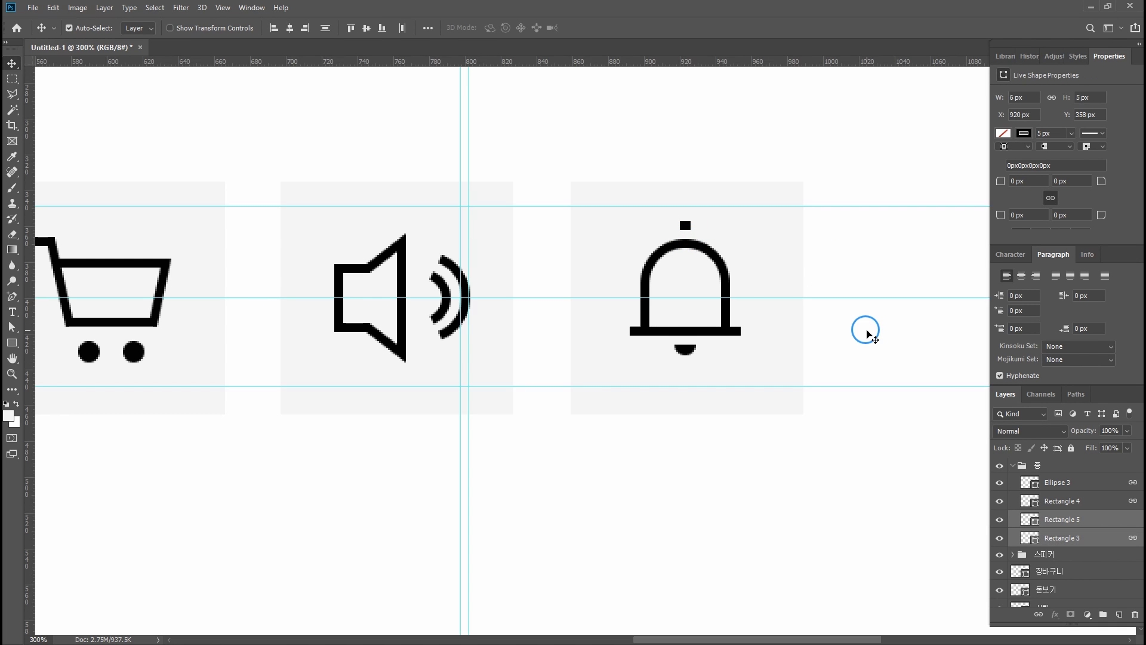
{"action": "key", "text": "Down"}
{"action": "key", "text": "Down"}
{"action": "key", "text": "Down"}
{"action": "key", "text": "ctrl+minus"}
{"action": "key", "text": "ctrl+minus"}
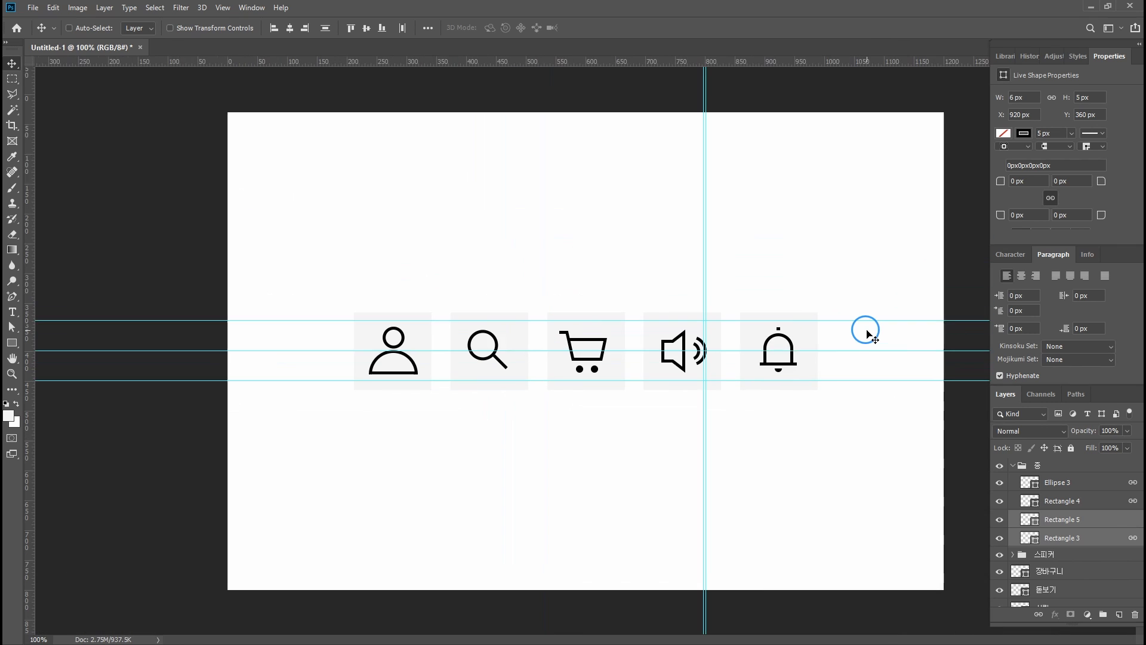
{"action": "key", "text": "ctrl+semicolon"}
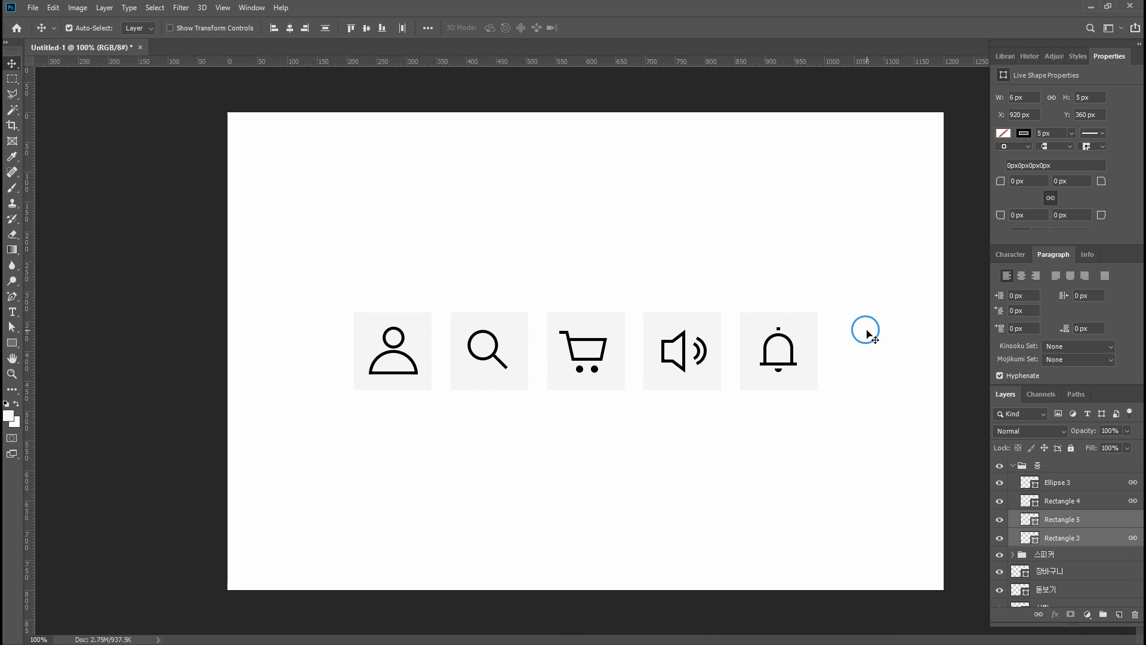
{"action": "left_click", "coordinate": [1012, 466]}
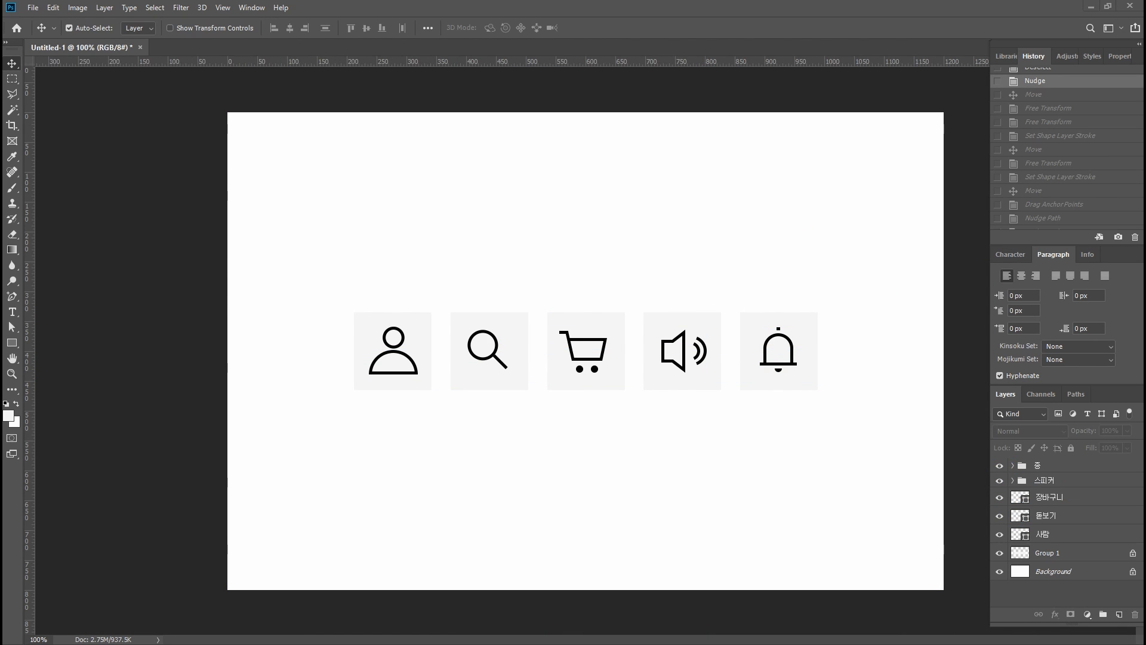